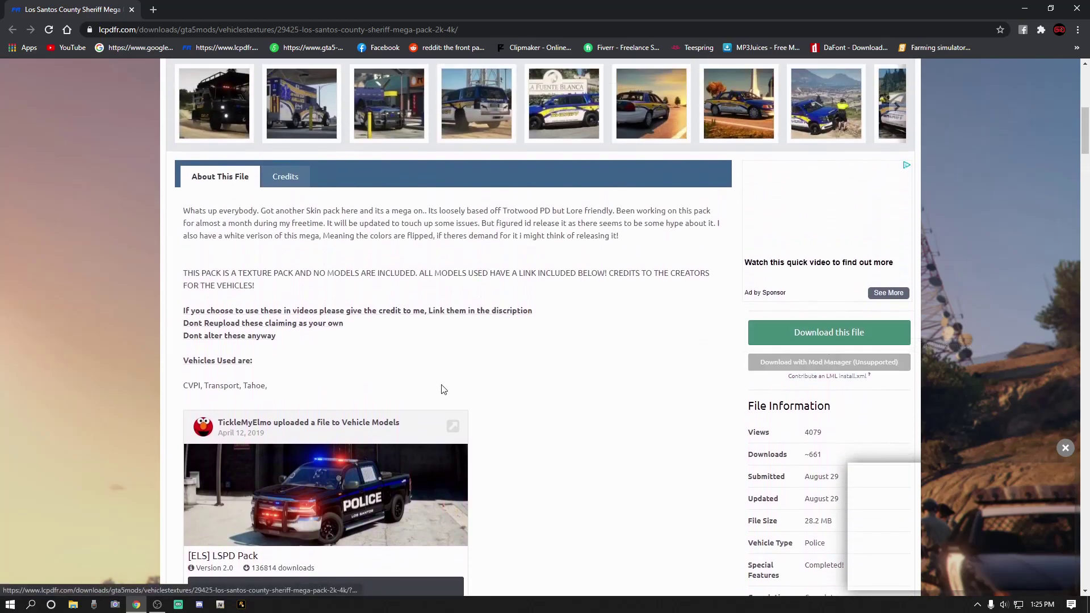
Download the Los Santos County Sheriff Mega Pack skins archive from its file page.
{"action": "scroll", "coordinate": [328, 443], "scroll_direction": "down", "scroll_amount": 7}
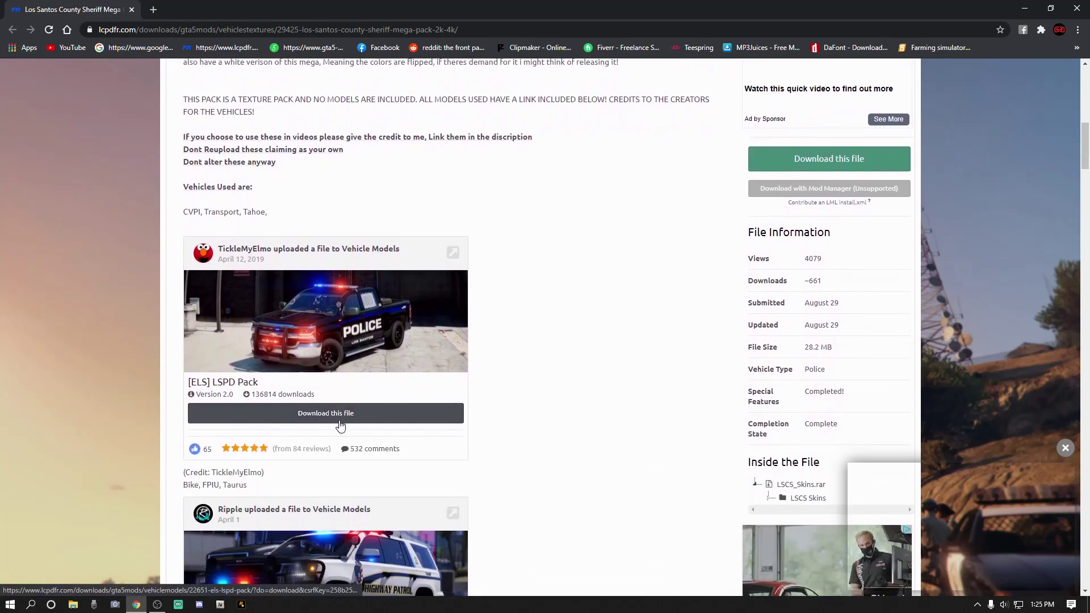
{"action": "scroll", "coordinate": [340, 425], "scroll_direction": "up", "scroll_amount": 4}
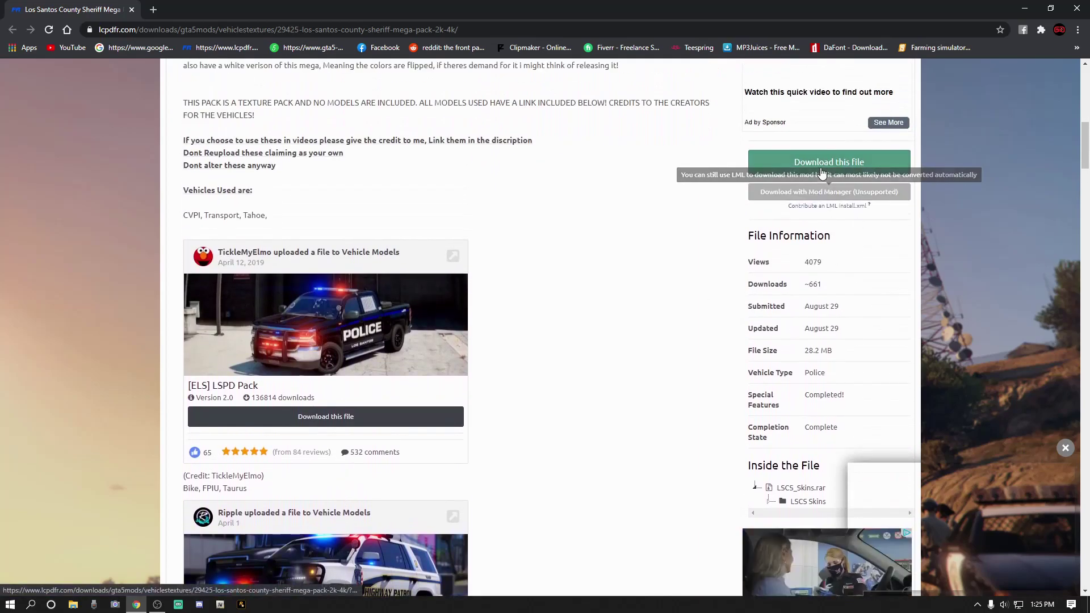
{"action": "scroll", "coordinate": [826, 367], "scroll_direction": "up", "scroll_amount": 4}
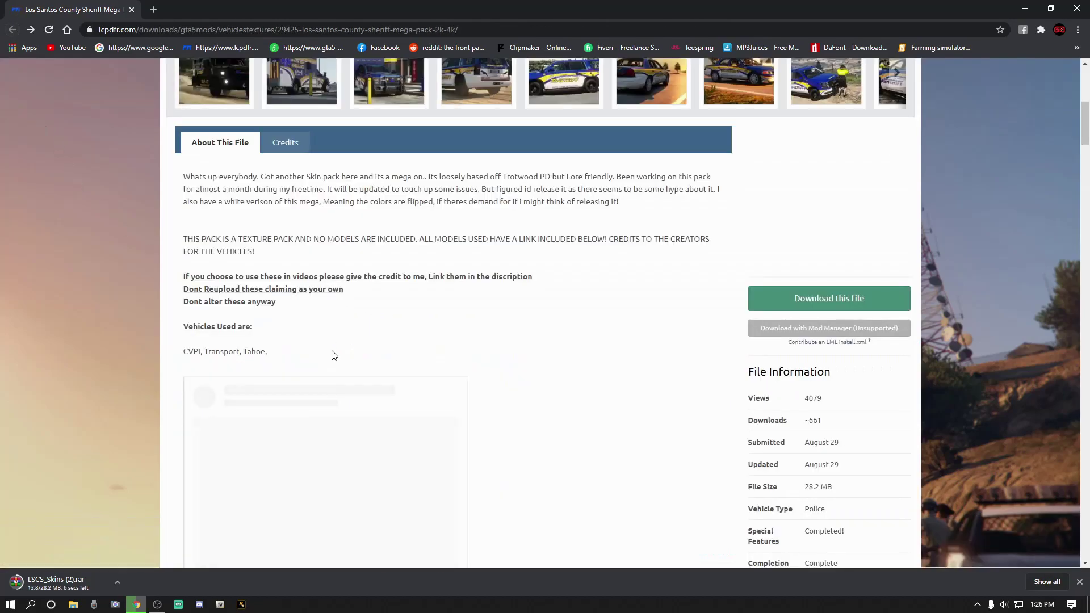
Find the 2015 Ford F-550 Ambulance among the pack's required vehicle models and open its file page.
{"action": "scroll", "coordinate": [334, 355], "scroll_direction": "down", "scroll_amount": 2}
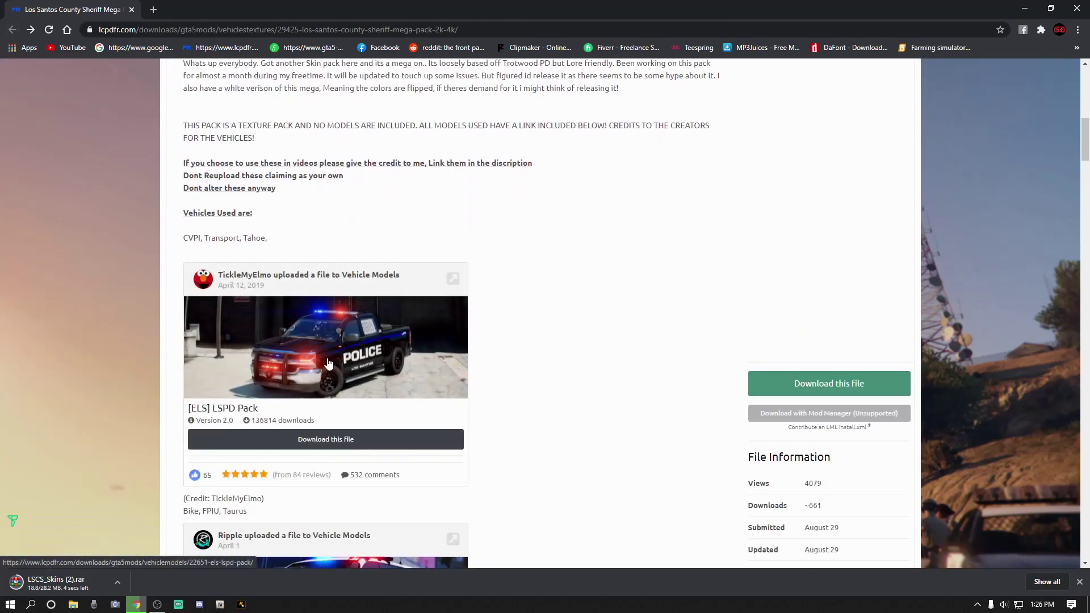
{"action": "scroll", "coordinate": [328, 362], "scroll_direction": "down", "scroll_amount": 6}
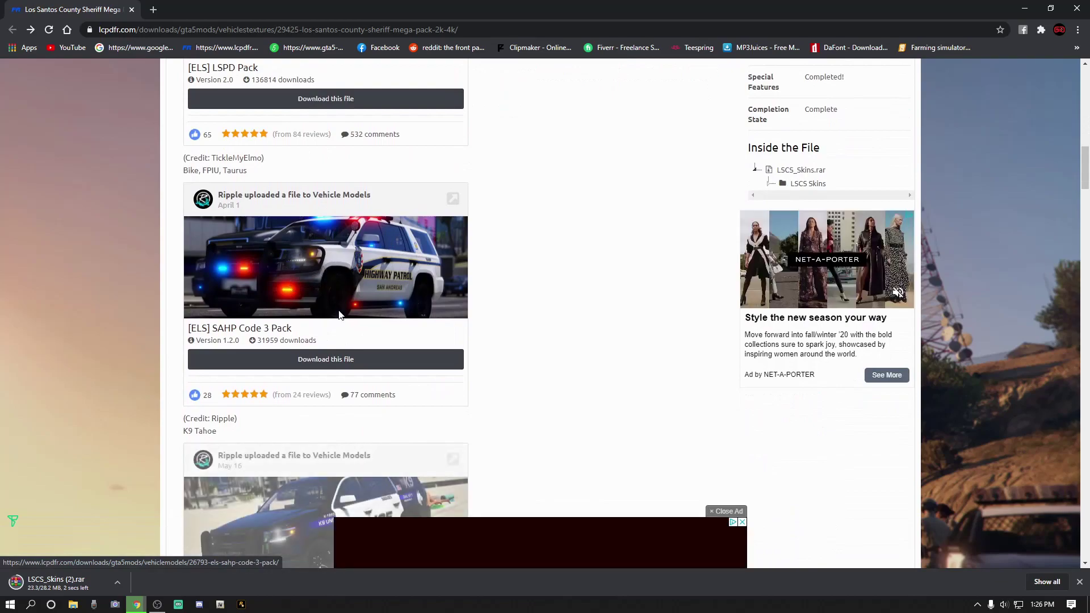
{"action": "scroll", "coordinate": [319, 267], "scroll_direction": "down", "scroll_amount": 4}
{"action": "scroll", "coordinate": [348, 337], "scroll_direction": "down", "scroll_amount": 5}
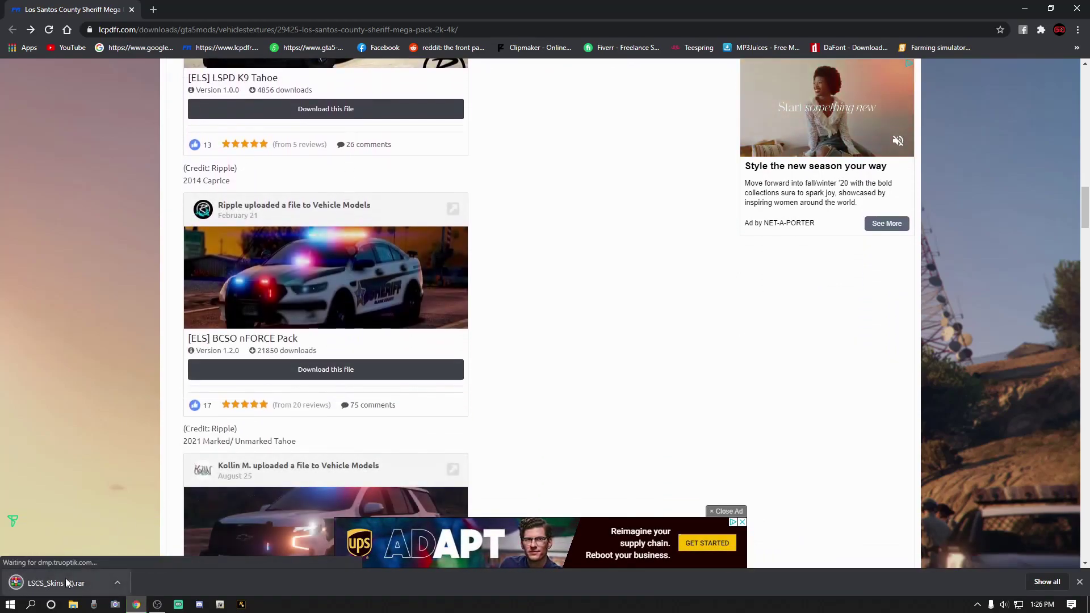
{"action": "scroll", "coordinate": [323, 314], "scroll_direction": "down", "scroll_amount": 8}
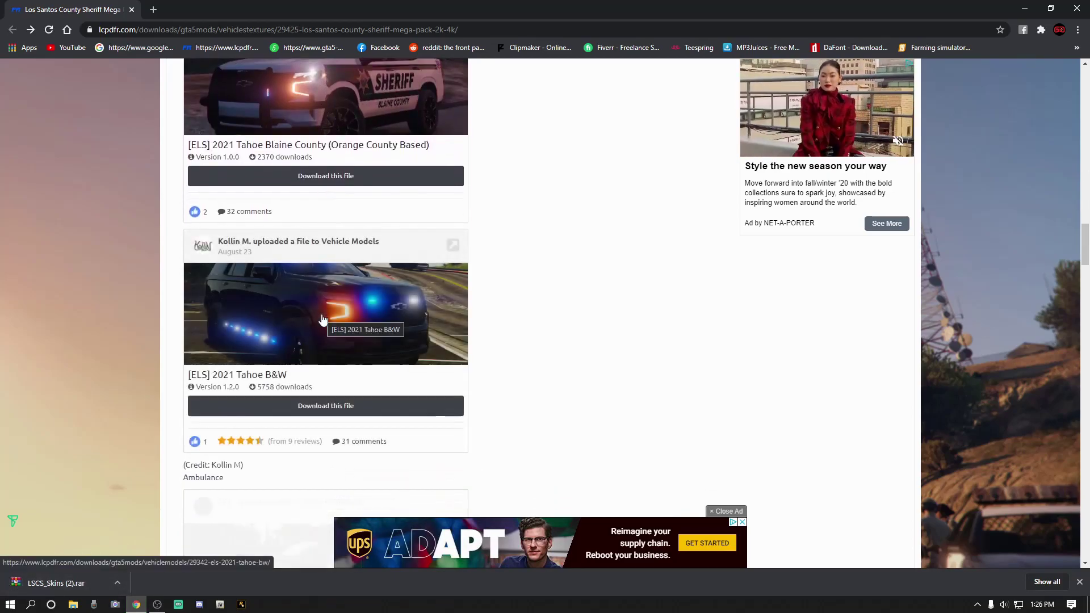
{"action": "scroll", "coordinate": [321, 318], "scroll_direction": "down", "scroll_amount": 4}
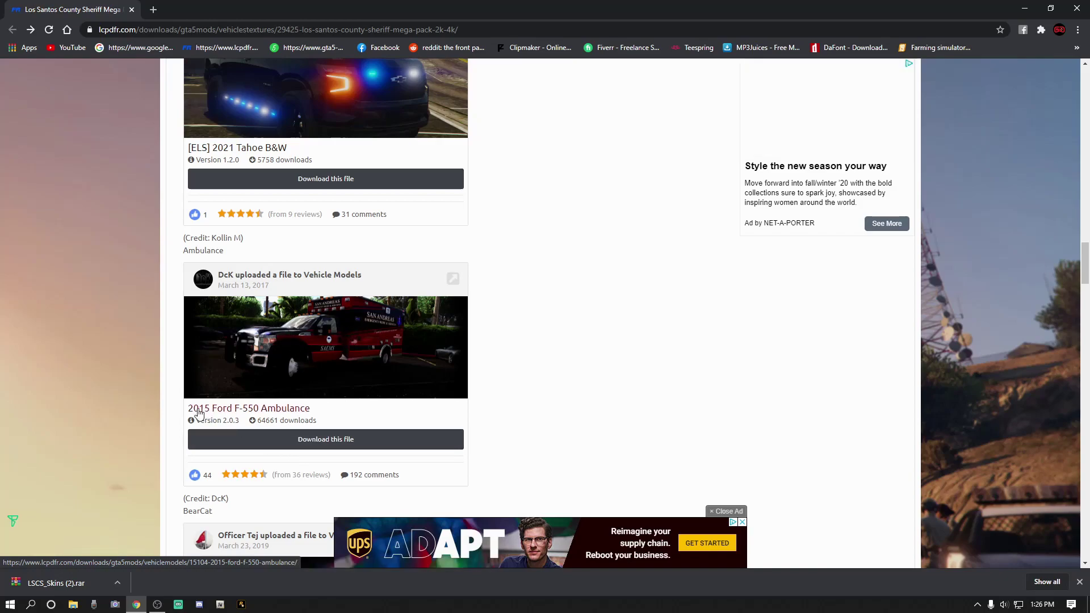
{"action": "left_click", "coordinate": [293, 440]}
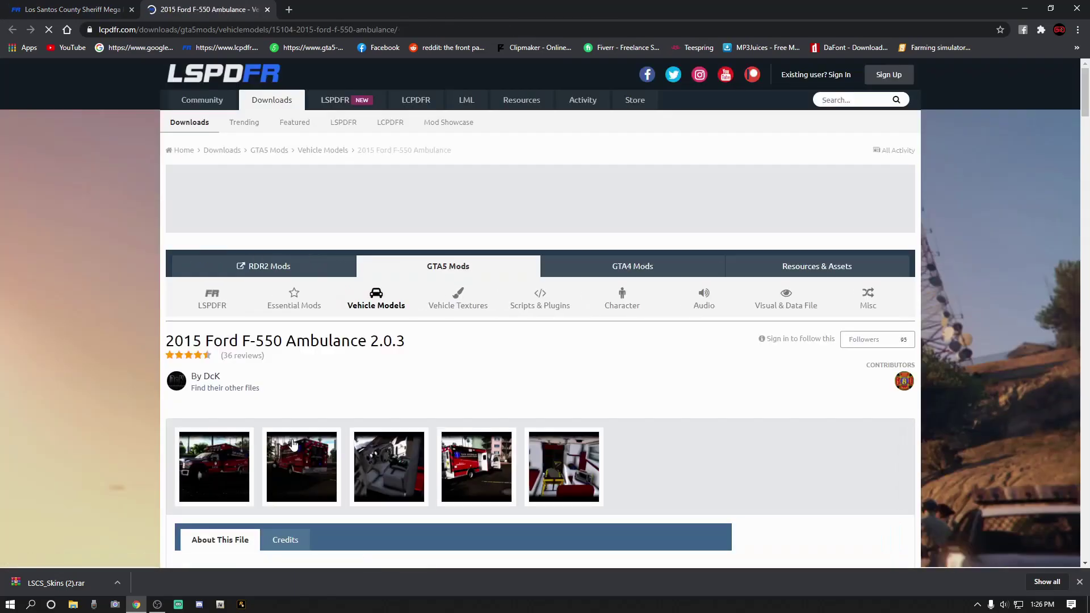
Download the 2015 Ford F-550 Ambulance model from its file page.
{"action": "scroll", "coordinate": [307, 440], "scroll_direction": "down", "scroll_amount": 3}
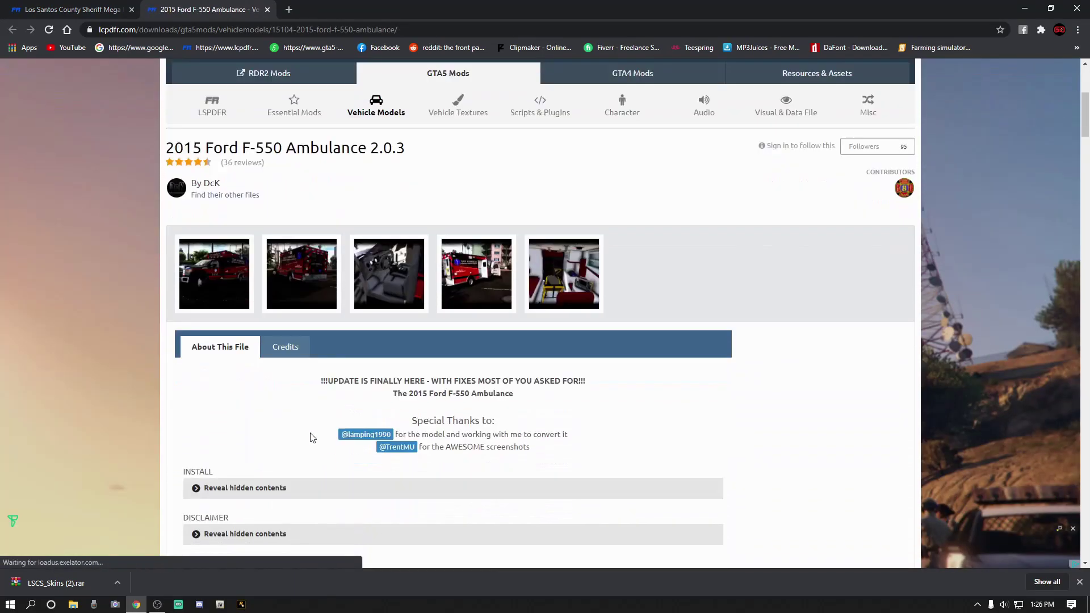
{"action": "scroll", "coordinate": [455, 440], "scroll_direction": "down", "scroll_amount": 4}
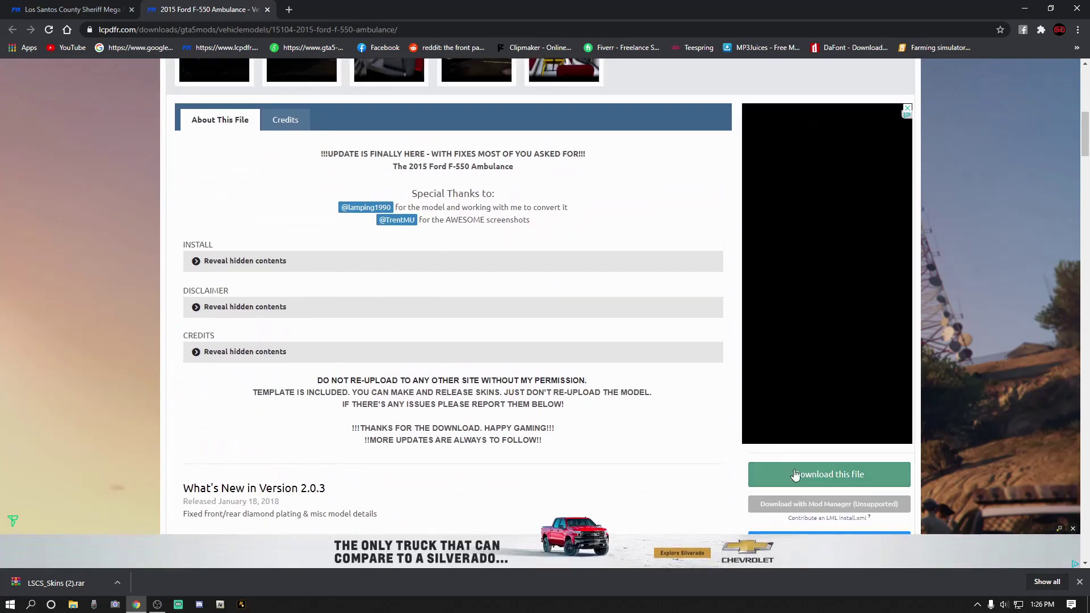
{"action": "left_click", "coordinate": [832, 475]}
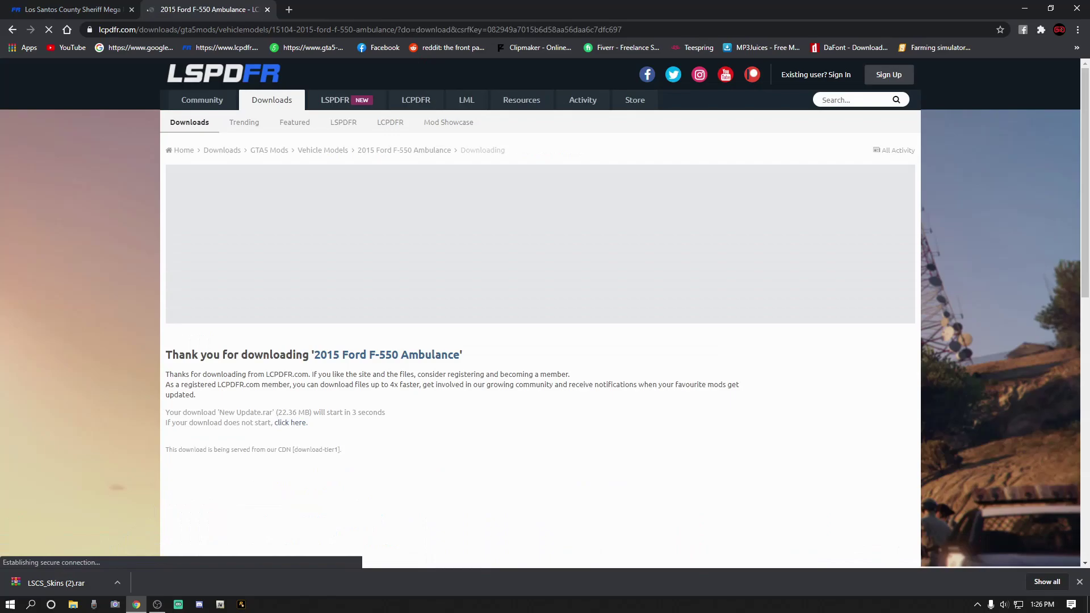
Open the downloaded LSCS_Skins (2).rar archive, dismiss the licence reminder and minimise the archive window.
{"action": "left_click", "coordinate": [119, 583]}
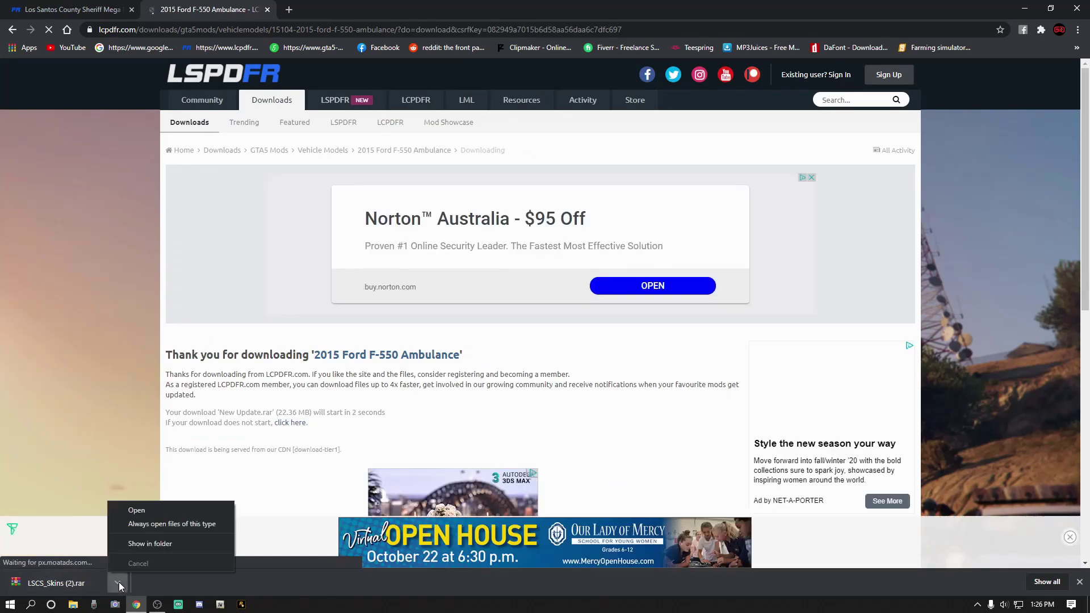
{"action": "left_click", "coordinate": [137, 508]}
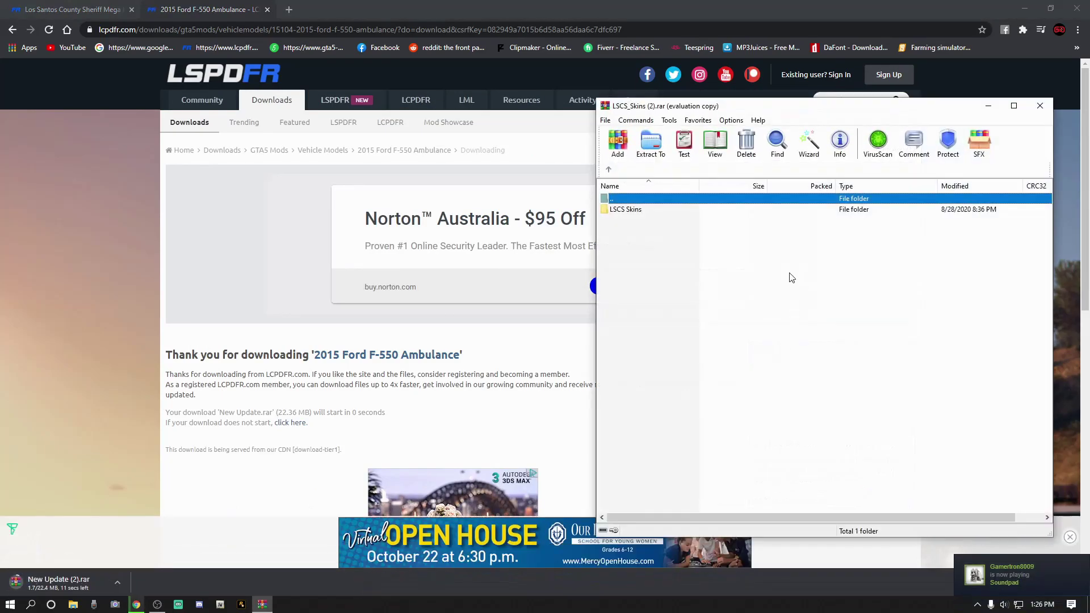
{"action": "left_click", "coordinate": [872, 327]}
{"action": "left_click", "coordinate": [989, 108]}
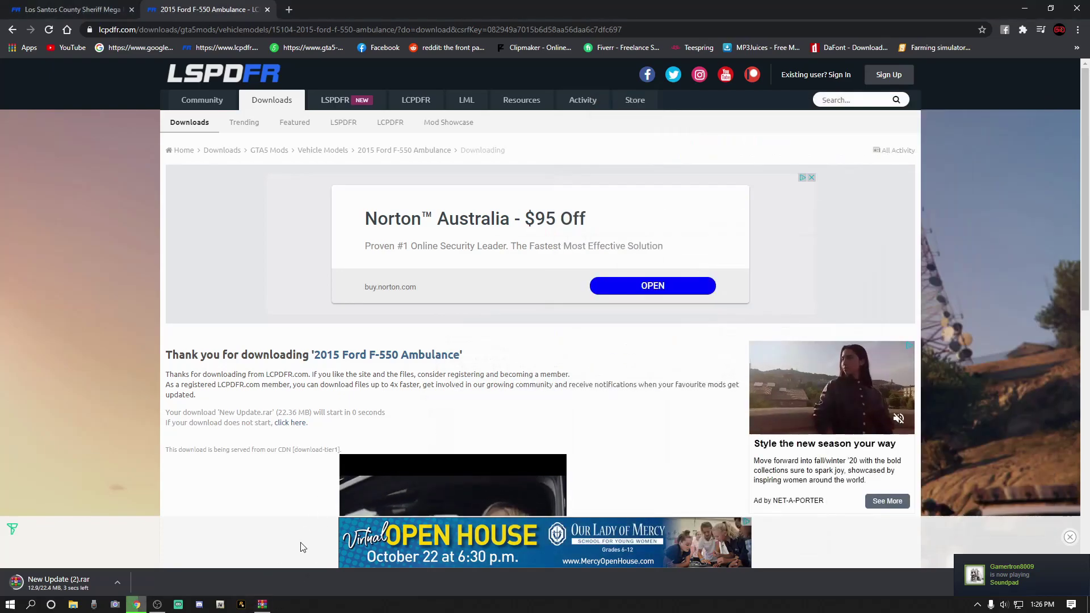
Open the downloaded New Update (2).rar ambulance archive, dismiss the licence reminder and minimise its window.
{"action": "left_click", "coordinate": [117, 581]}
{"action": "left_click", "coordinate": [125, 514]}
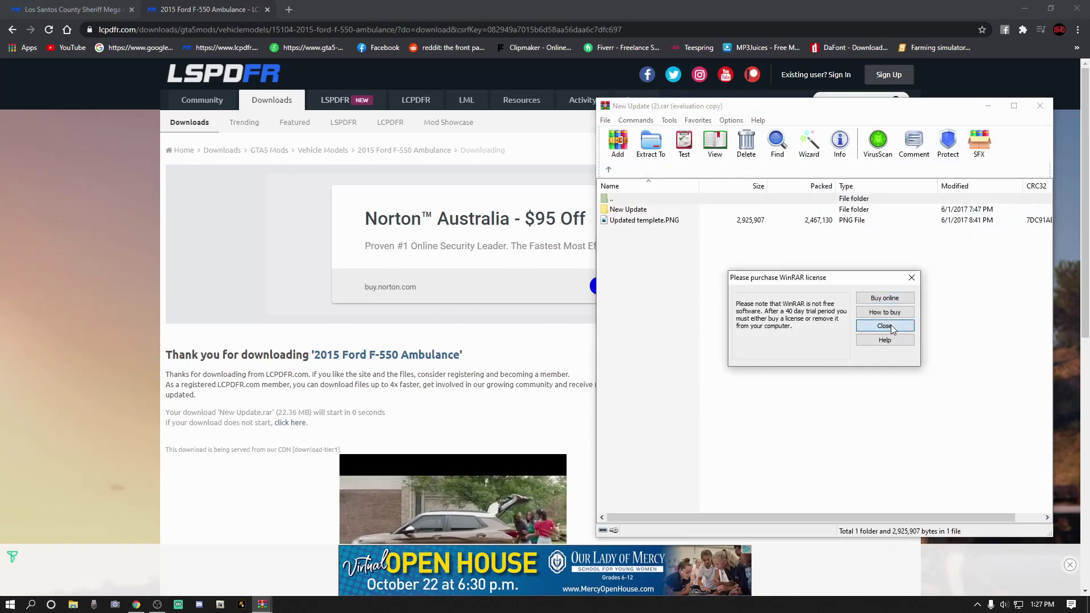
{"action": "left_click", "coordinate": [892, 328]}
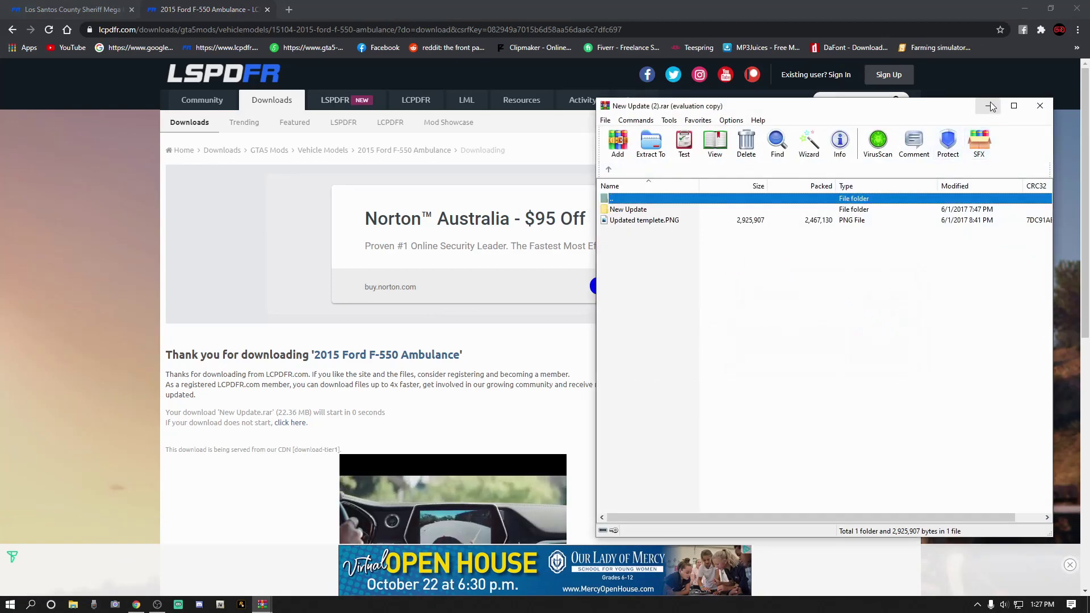
{"action": "left_click", "coordinate": [991, 107]}
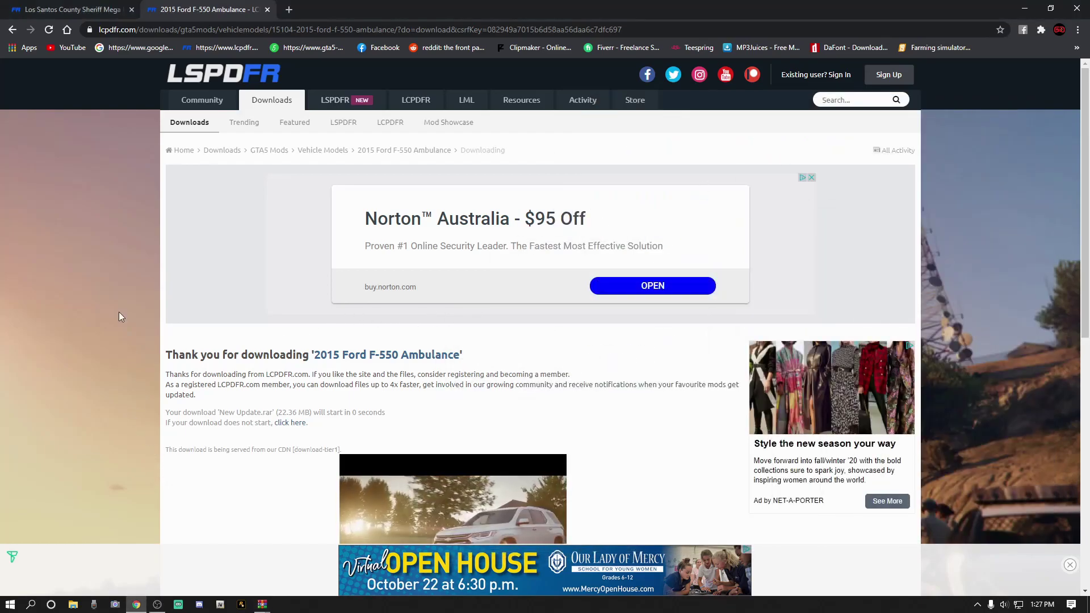
Close the 2015 Ford F-550 Ambulance download page and return to the sheriff pack page.
{"action": "left_click", "coordinate": [77, 13]}
{"action": "left_click", "coordinate": [200, 10]}
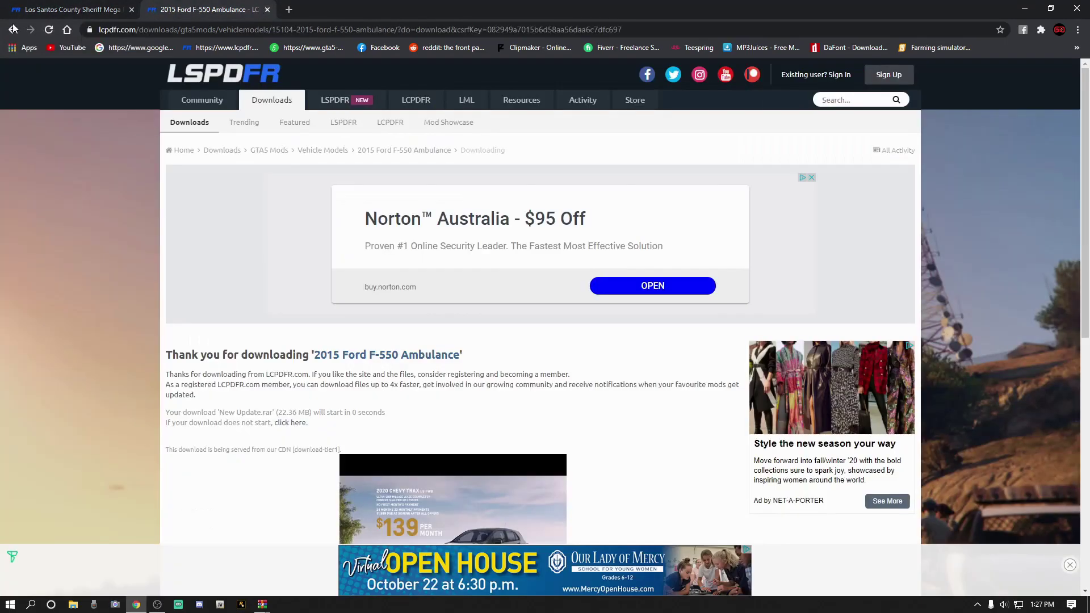
{"action": "left_click", "coordinate": [77, 10]}
{"action": "left_click", "coordinate": [201, 14]}
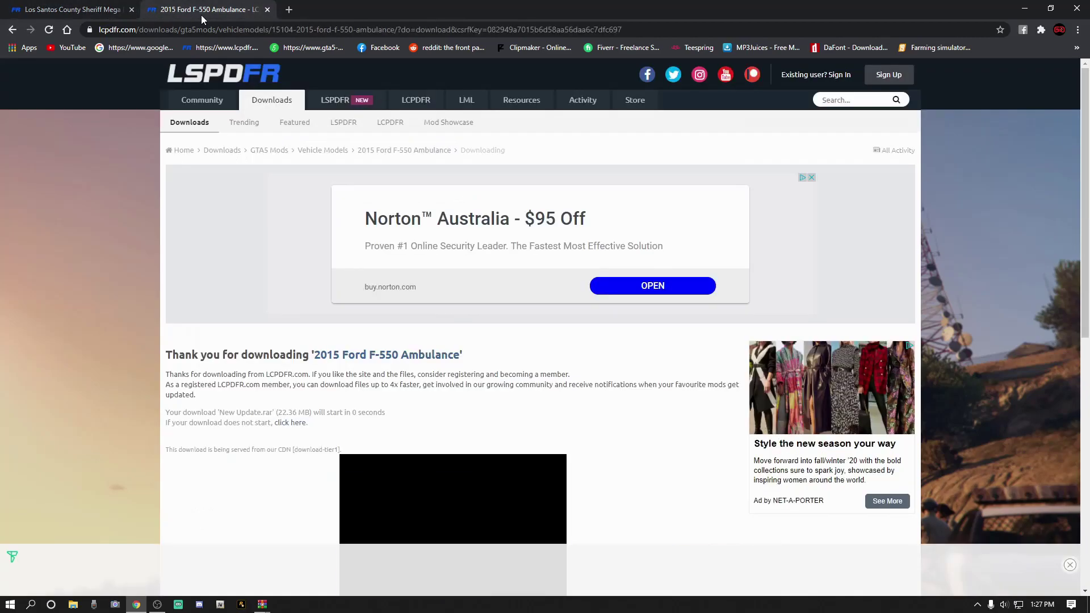
{"action": "left_click", "coordinate": [268, 9]}
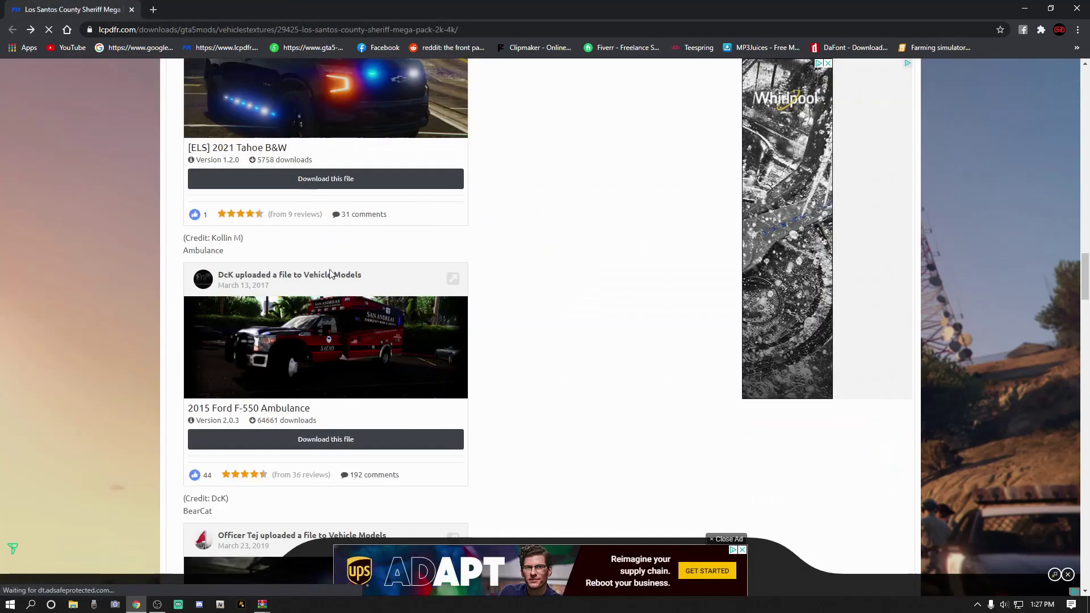
Find the [ELS] 2018 Unmarked Charger in the vehicle model list and open its file page.
{"action": "scroll", "coordinate": [420, 426], "scroll_direction": "up", "scroll_amount": 15}
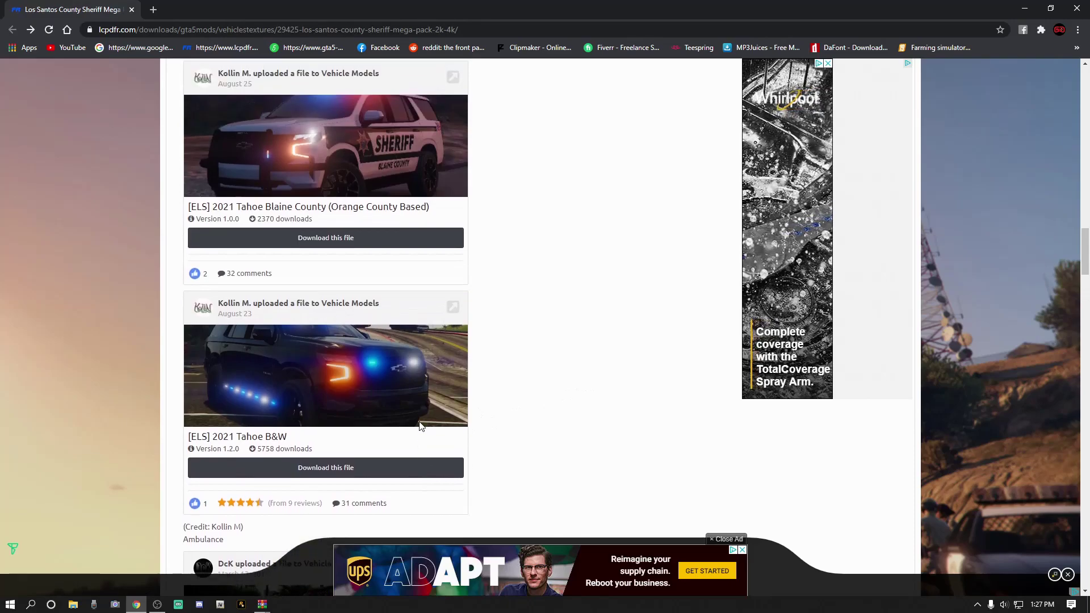
{"action": "scroll", "coordinate": [420, 426], "scroll_direction": "down", "scroll_amount": 4}
{"action": "scroll", "coordinate": [421, 426], "scroll_direction": "up", "scroll_amount": 9}
{"action": "scroll", "coordinate": [420, 426], "scroll_direction": "down", "scroll_amount": 20}
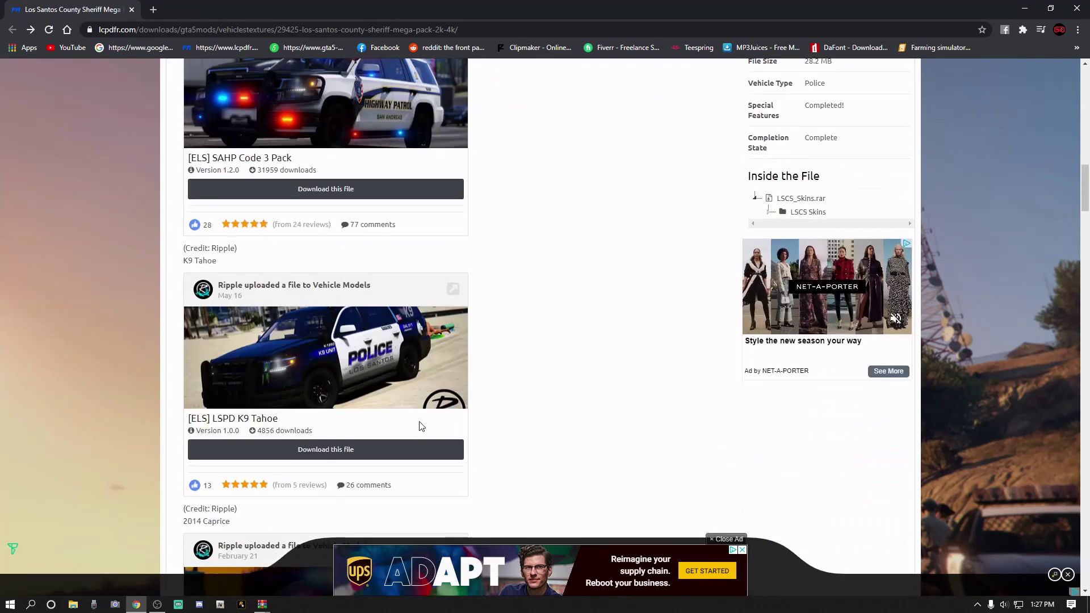
{"action": "scroll", "coordinate": [419, 426], "scroll_direction": "down", "scroll_amount": 15}
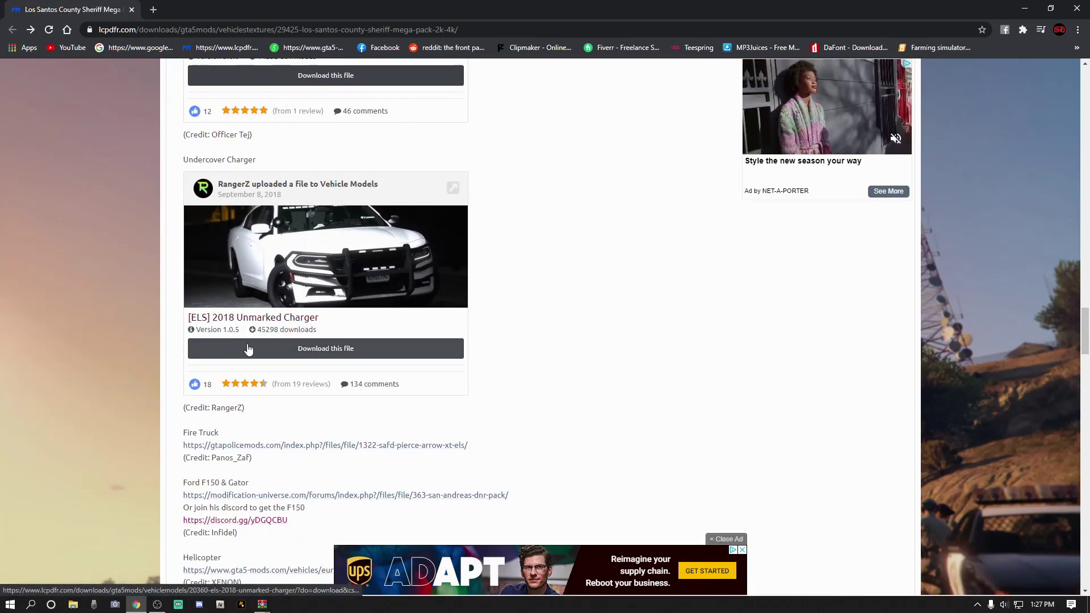
{"action": "left_click", "coordinate": [320, 349]}
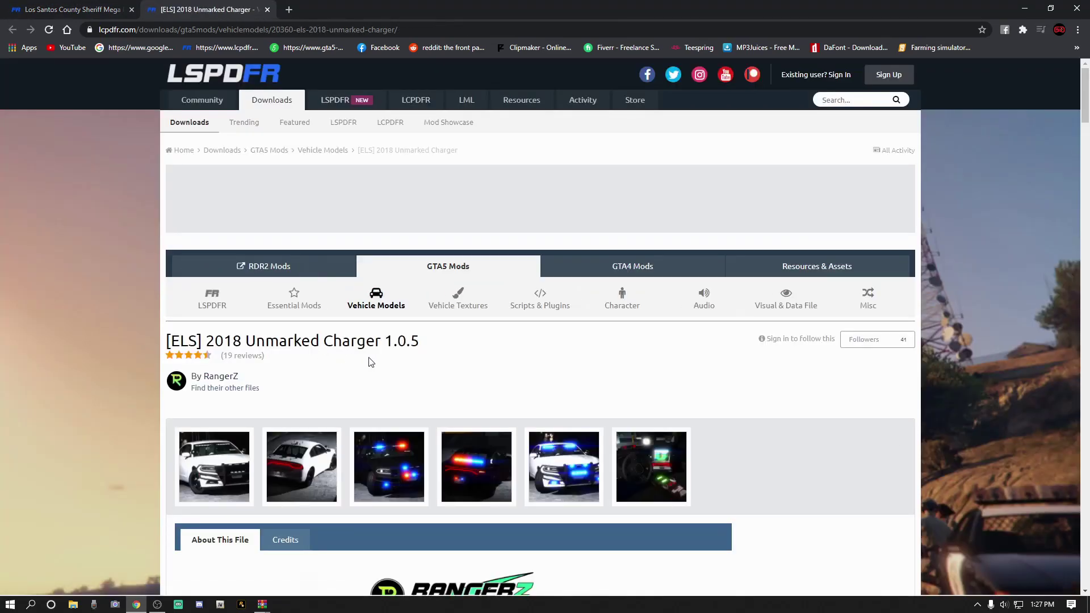
Download the [ELS] 2018 Unmarked Charger model from its file page.
{"action": "scroll", "coordinate": [429, 424], "scroll_direction": "down", "scroll_amount": 2}
{"action": "scroll", "coordinate": [429, 424], "scroll_direction": "down", "scroll_amount": 4}
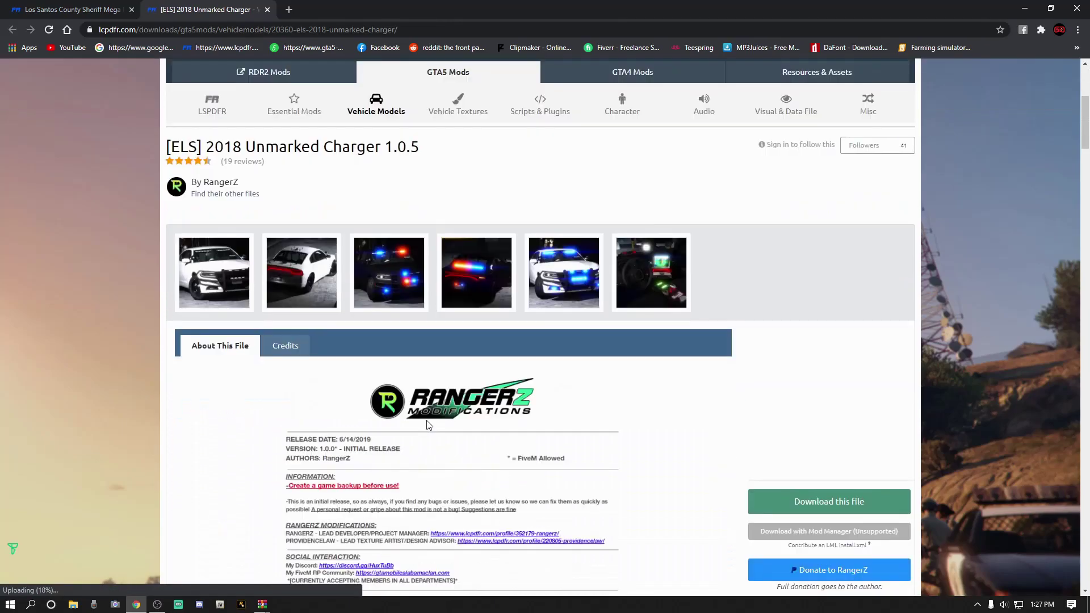
{"action": "left_click", "coordinate": [824, 489]}
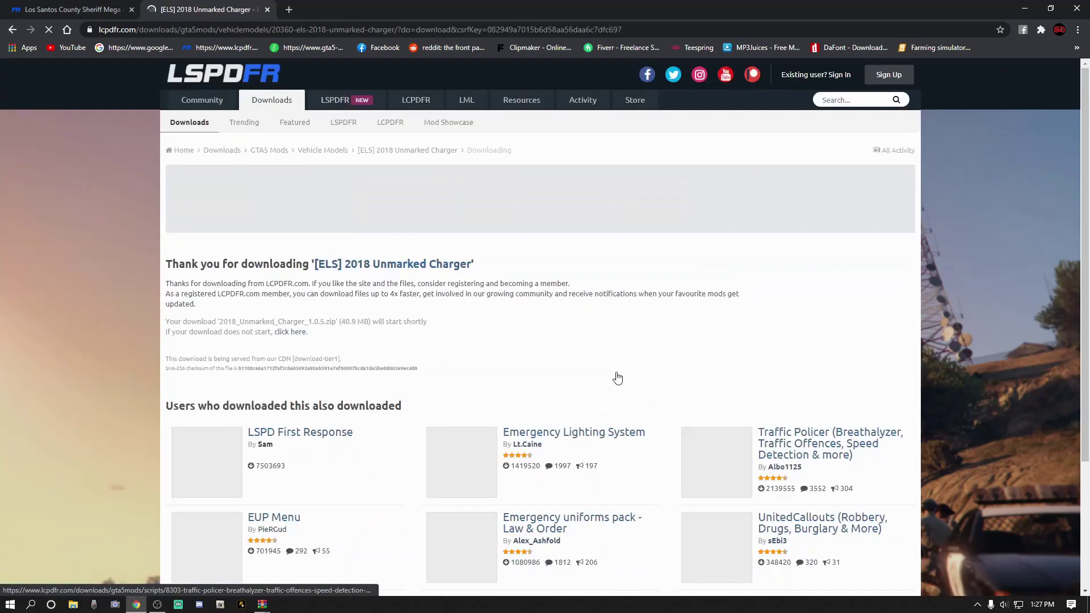
Return to the sheriff pack page and review the Fire Truck, Ford F150 & Gator and Helicopter links and the showcase video section.
{"action": "left_click", "coordinate": [76, 12]}
{"action": "scroll", "coordinate": [344, 319], "scroll_direction": "down", "scroll_amount": 7}
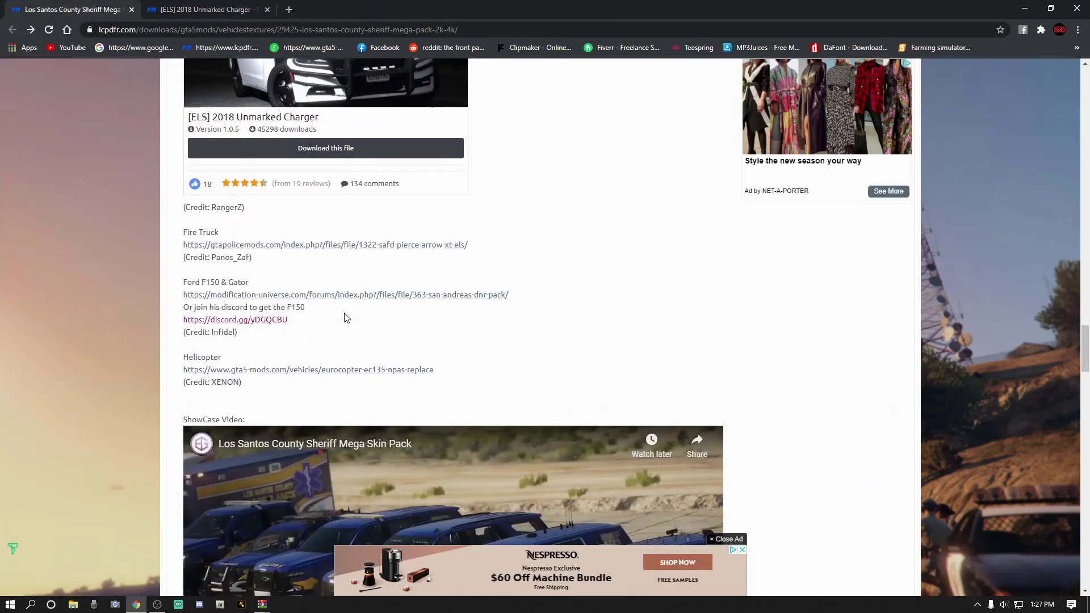
{"action": "scroll", "coordinate": [344, 312], "scroll_direction": "up", "scroll_amount": 12}
{"action": "scroll", "coordinate": [344, 319], "scroll_direction": "down", "scroll_amount": 5}
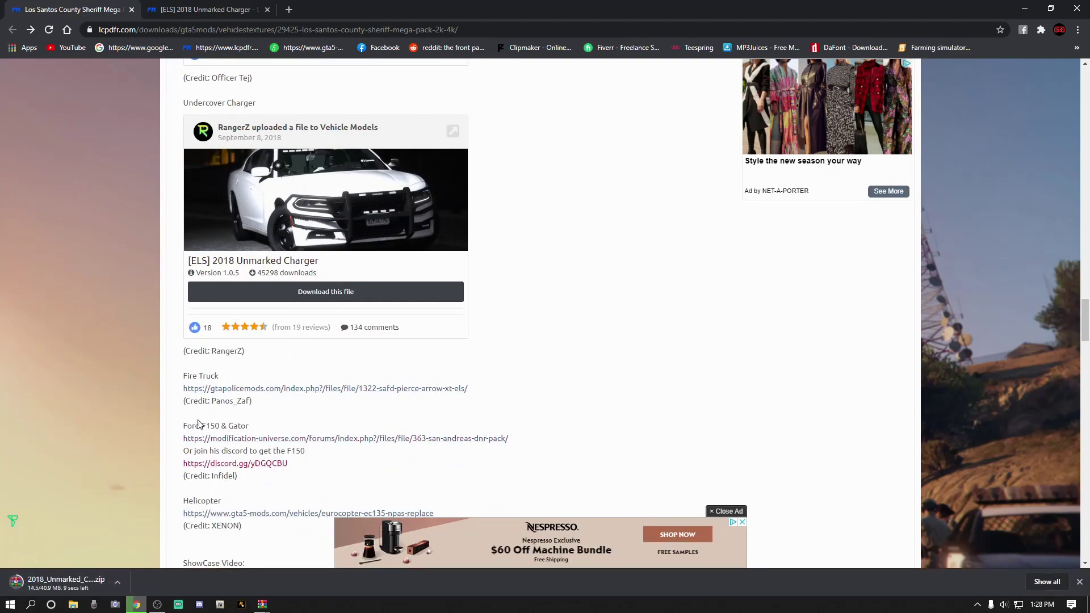
{"action": "scroll", "coordinate": [248, 492], "scroll_direction": "down", "scroll_amount": 2}
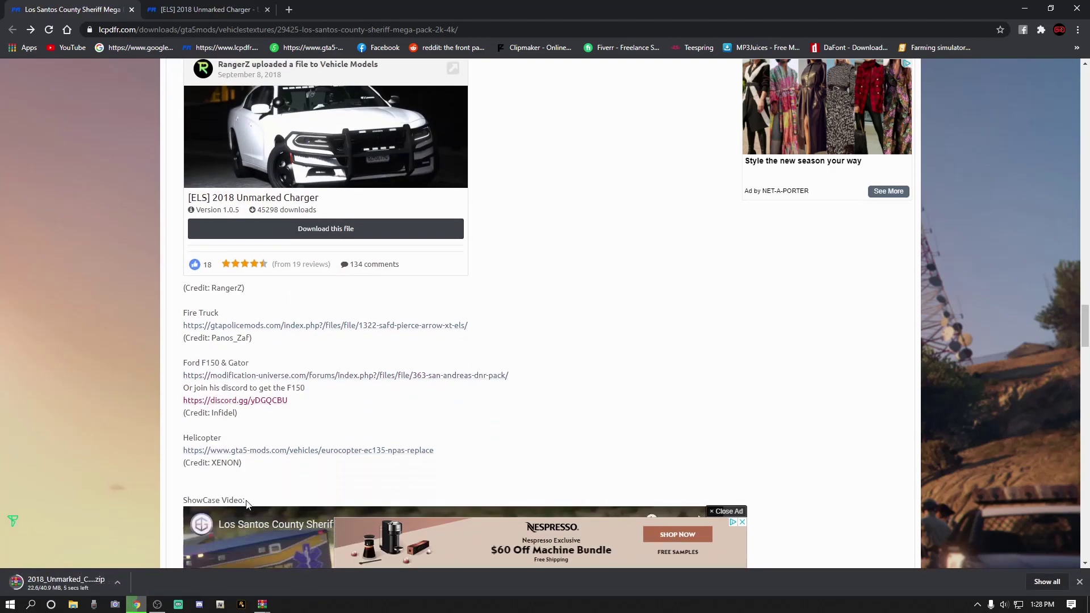
{"action": "scroll", "coordinate": [262, 399], "scroll_direction": "down", "scroll_amount": 2}
{"action": "scroll", "coordinate": [264, 404], "scroll_direction": "up", "scroll_amount": 1}
{"action": "scroll", "coordinate": [266, 410], "scroll_direction": "down", "scroll_amount": 4}
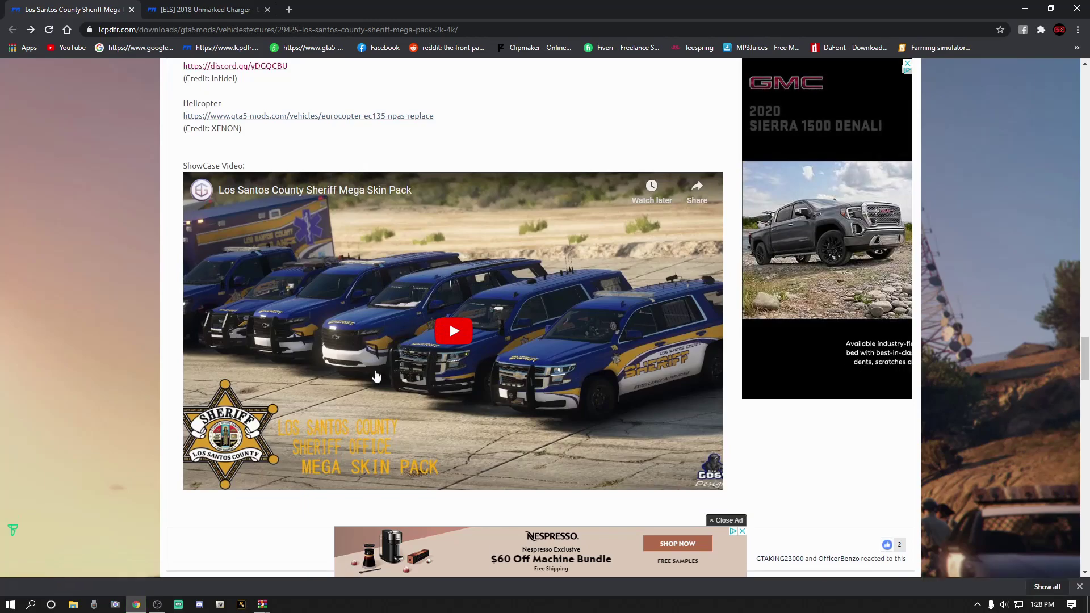
Open the downloaded 2018 Unmarked Charger archive, dismiss the licence reminder and minimise its window.
{"action": "scroll", "coordinate": [376, 375], "scroll_direction": "up", "scroll_amount": 14}
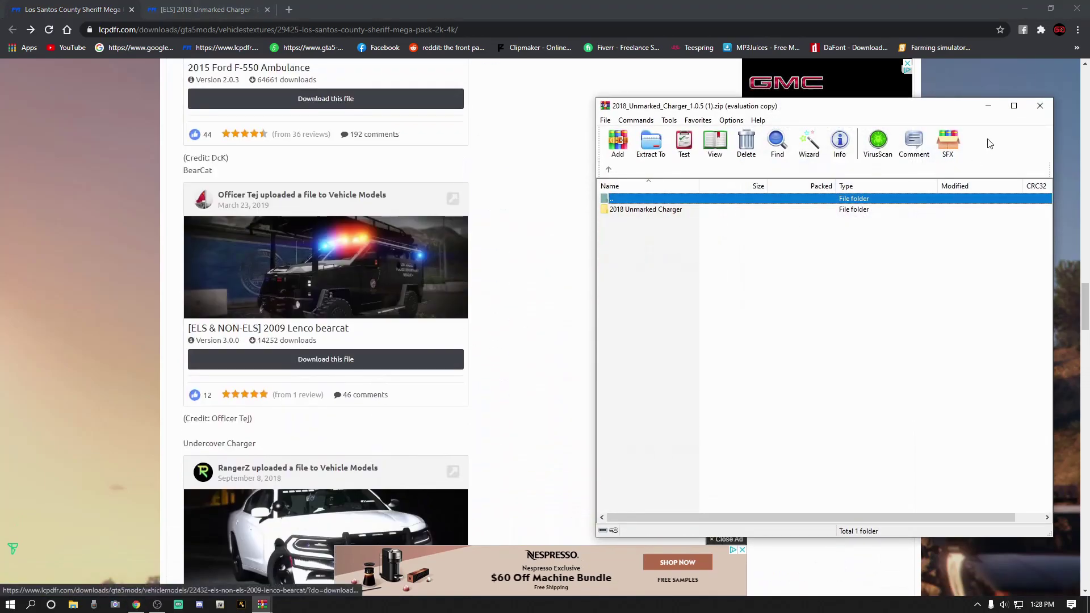
{"action": "left_click", "coordinate": [883, 327]}
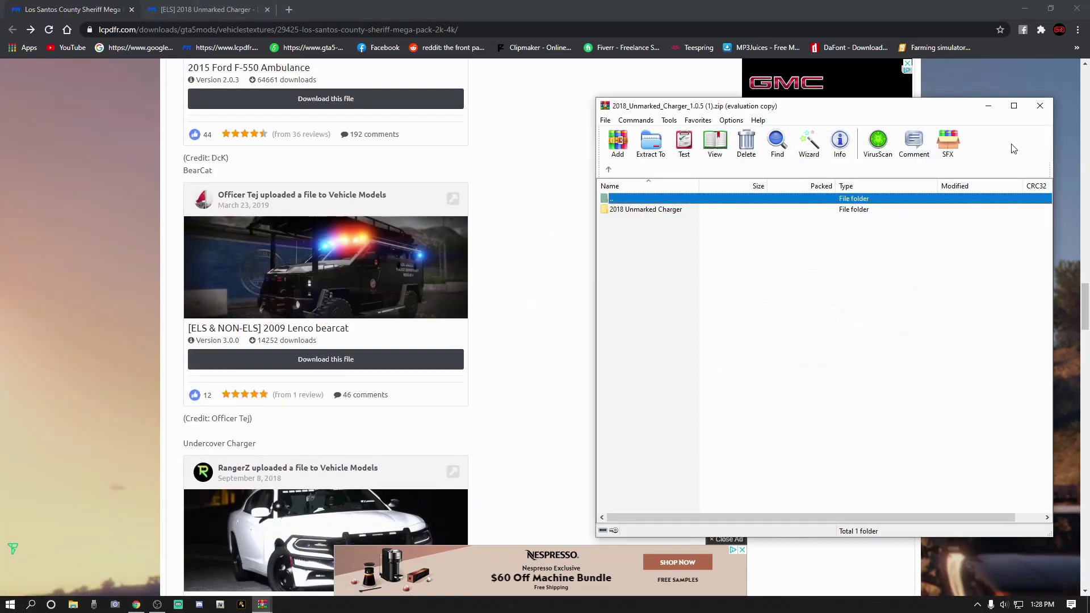
{"action": "left_click", "coordinate": [989, 107]}
Look back over the vehicle model links on the sheriff pack page and close the browser.
{"action": "scroll", "coordinate": [397, 406], "scroll_direction": "up", "scroll_amount": 11}
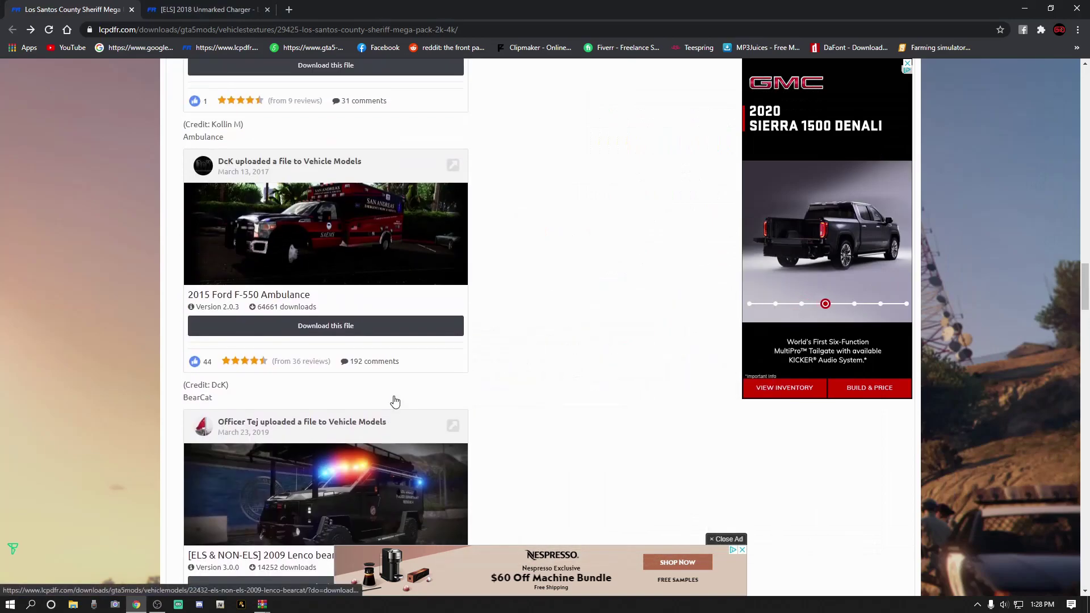
{"action": "scroll", "coordinate": [394, 402], "scroll_direction": "up", "scroll_amount": 5}
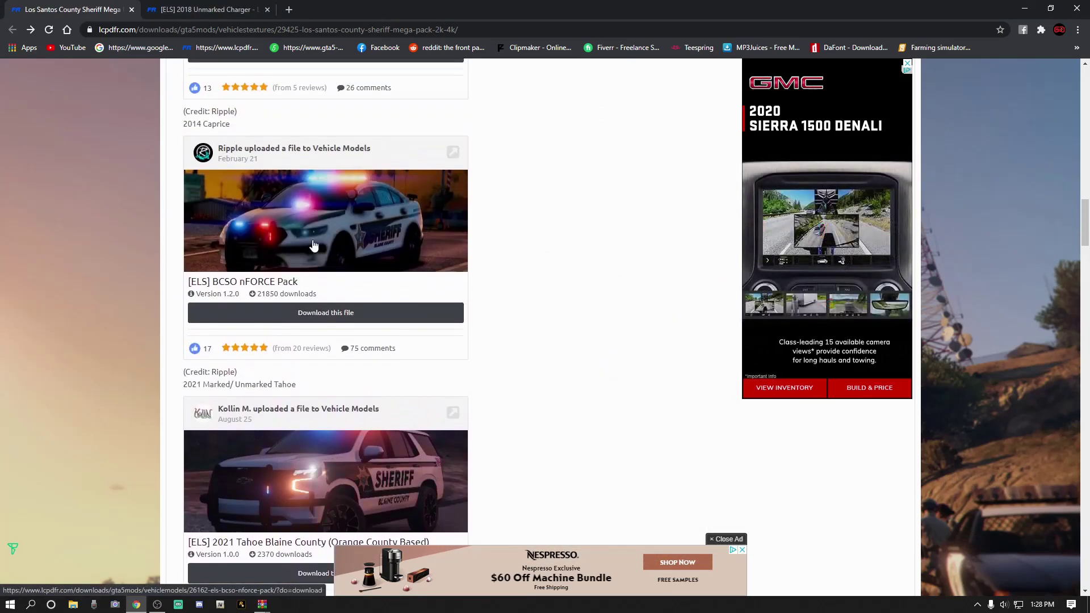
{"action": "scroll", "coordinate": [388, 250], "scroll_direction": "up", "scroll_amount": 5}
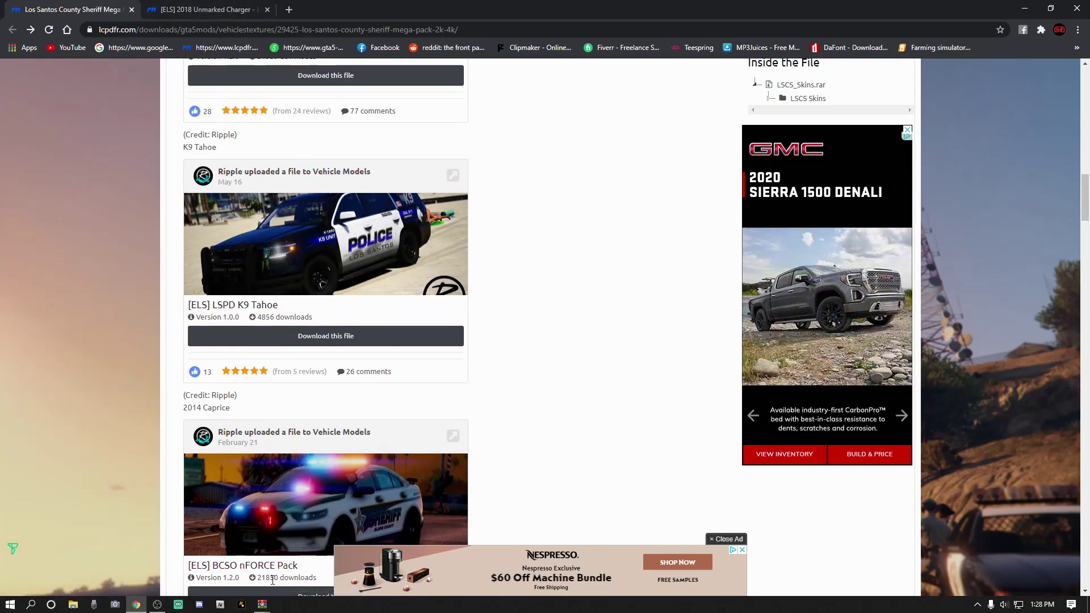
{"action": "mouse_move", "coordinate": [264, 607]}
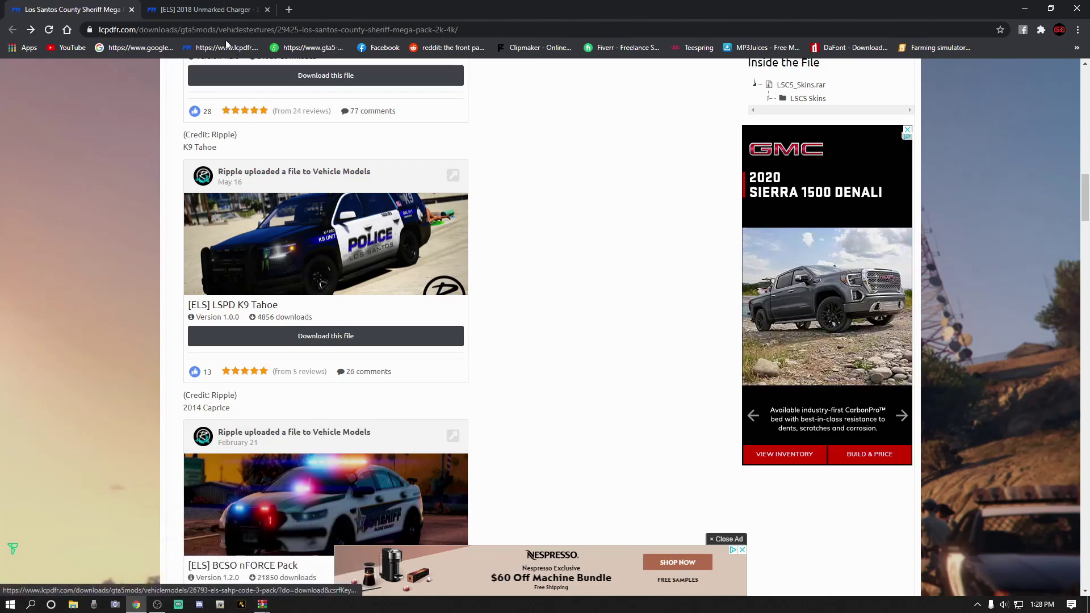
{"action": "left_click", "coordinate": [1077, 9]}
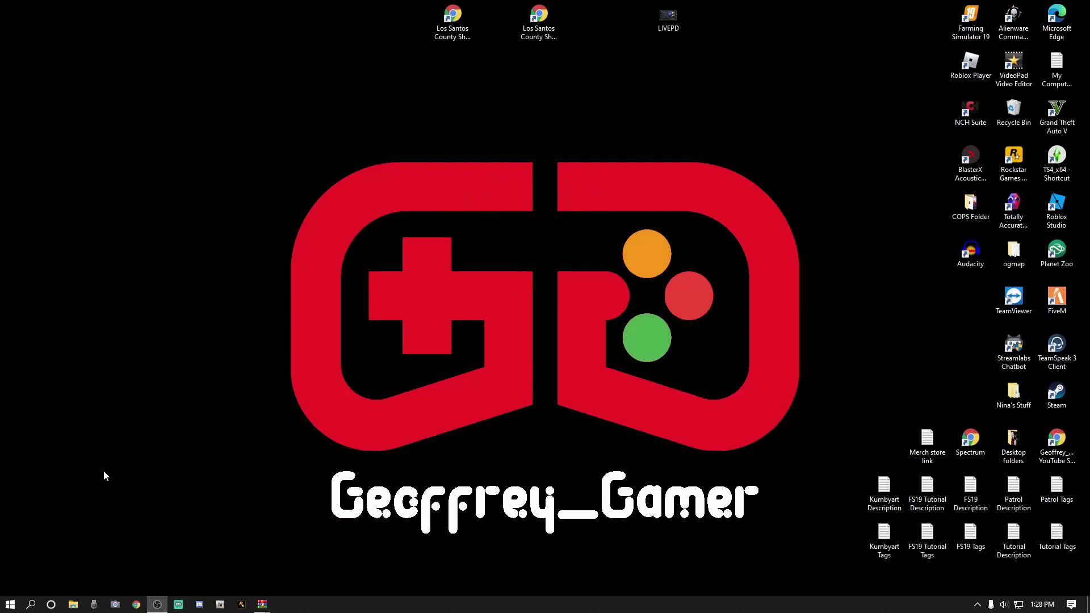
Launch OpenIV for the Windows version of Grand Theft Auto V and move its window to free up desktop space.
{"action": "left_click", "coordinate": [222, 602]}
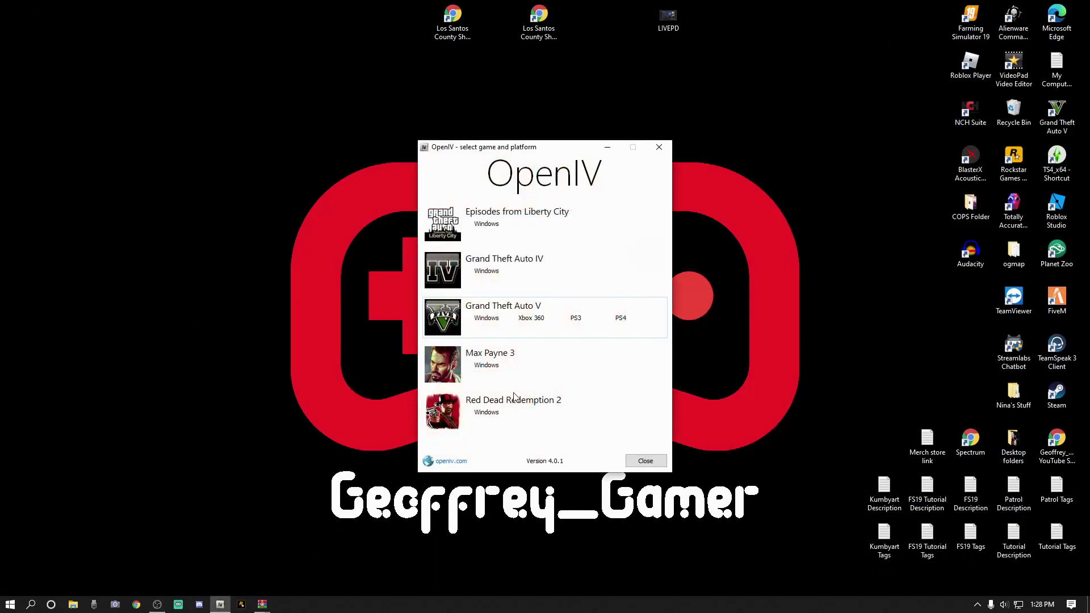
{"action": "left_click", "coordinate": [487, 318]}
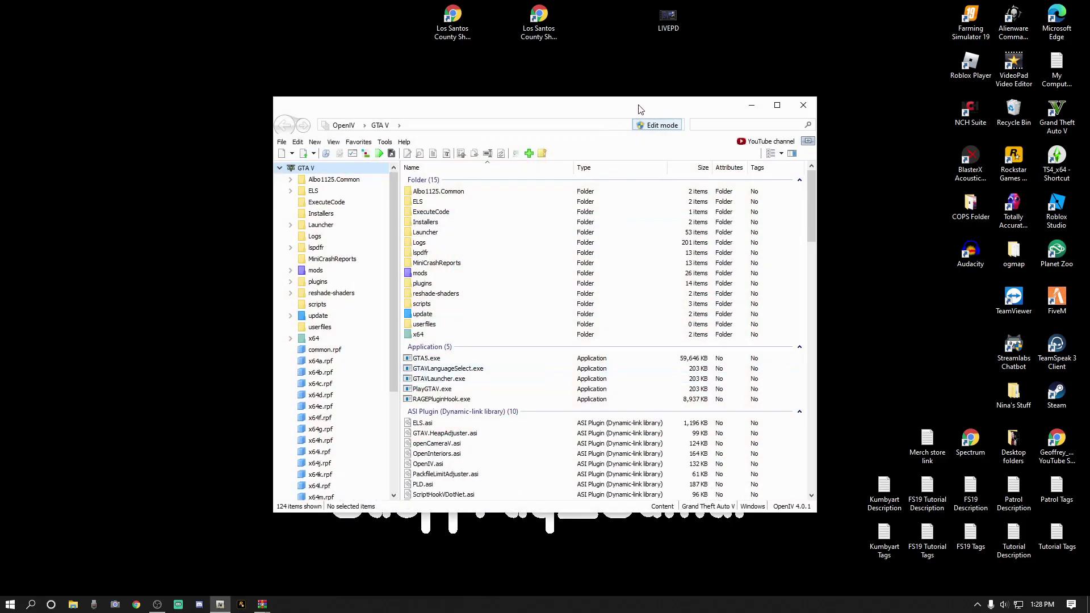
{"action": "left_click_drag", "start_coordinate": [641, 109], "coordinate": [388, 112]}
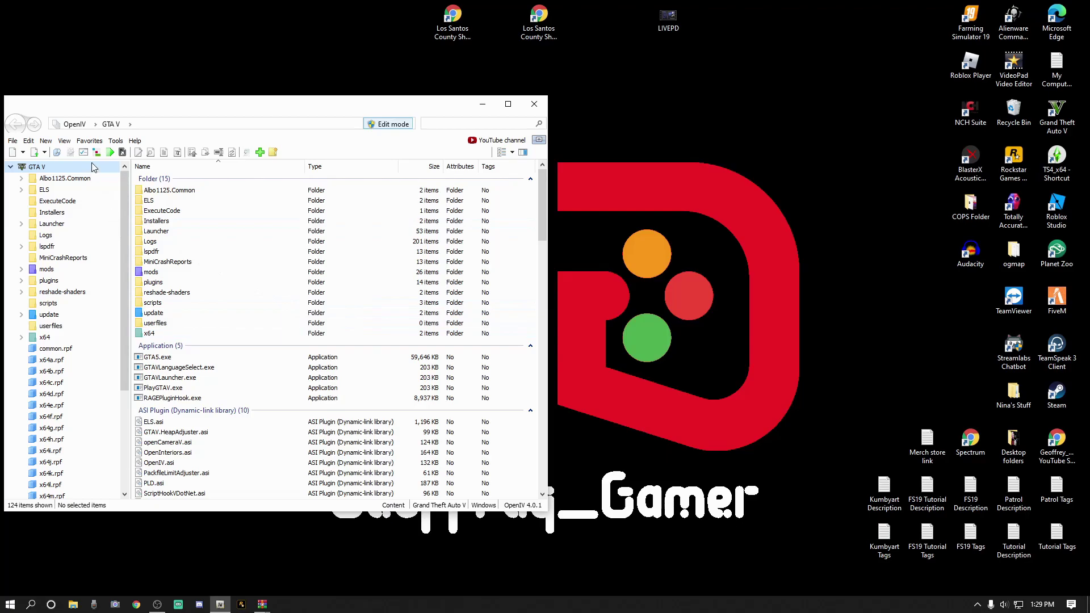
Browse to the patchday20ng folder under mods > update > x64 > dlcpacks.
{"action": "left_click", "coordinate": [43, 271]}
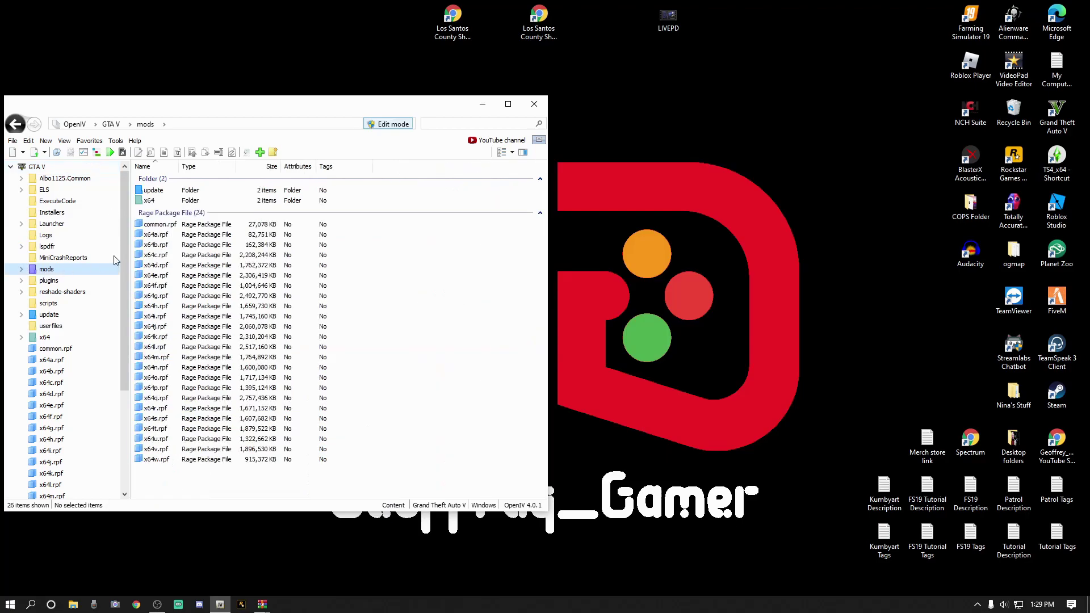
{"action": "double_click", "coordinate": [154, 193]}
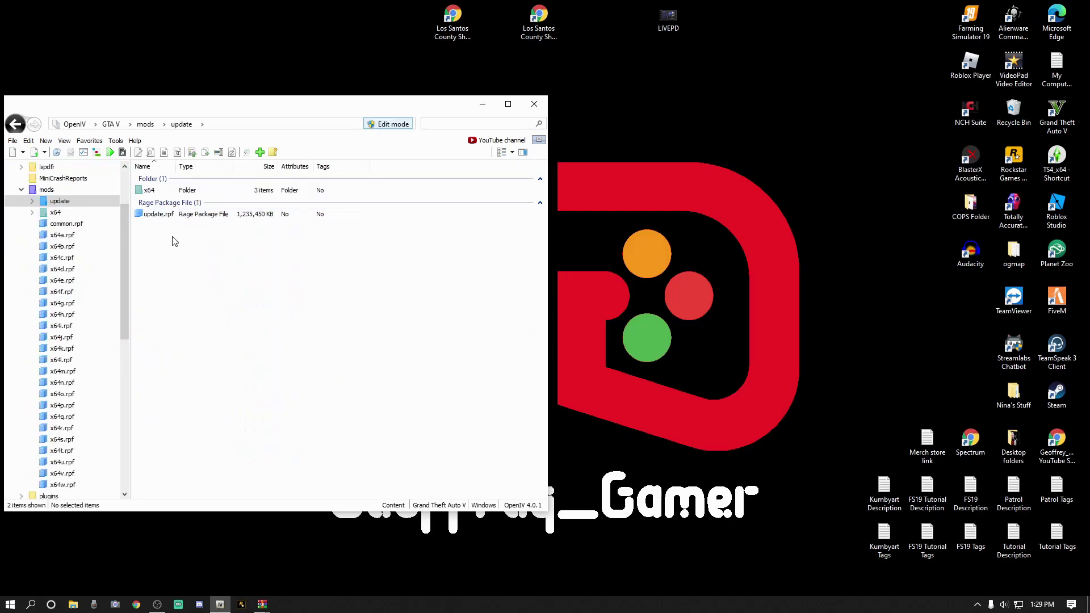
{"action": "double_click", "coordinate": [148, 192]}
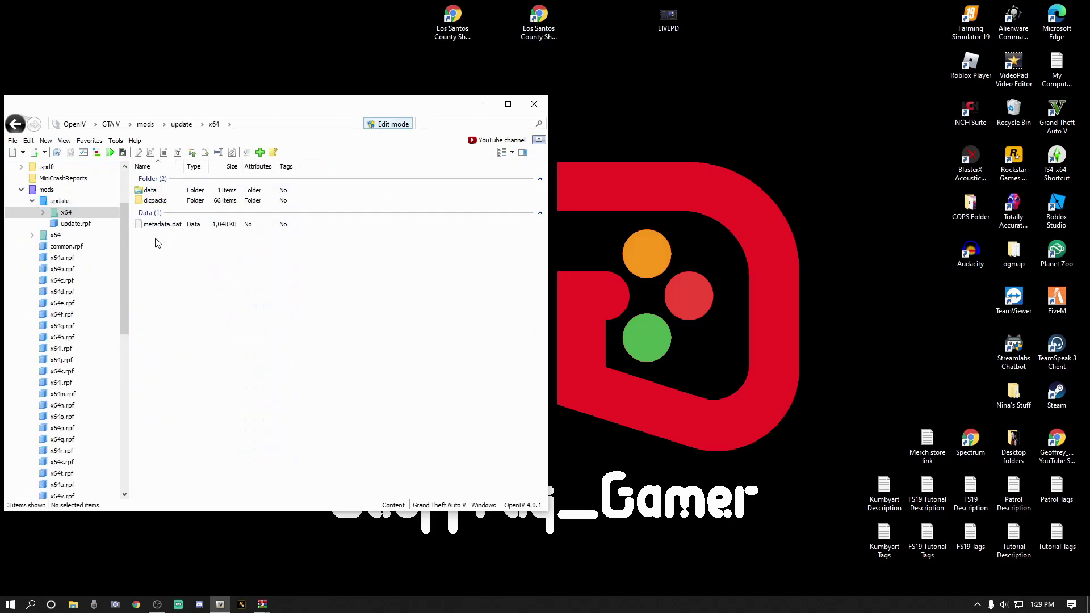
{"action": "double_click", "coordinate": [152, 201]}
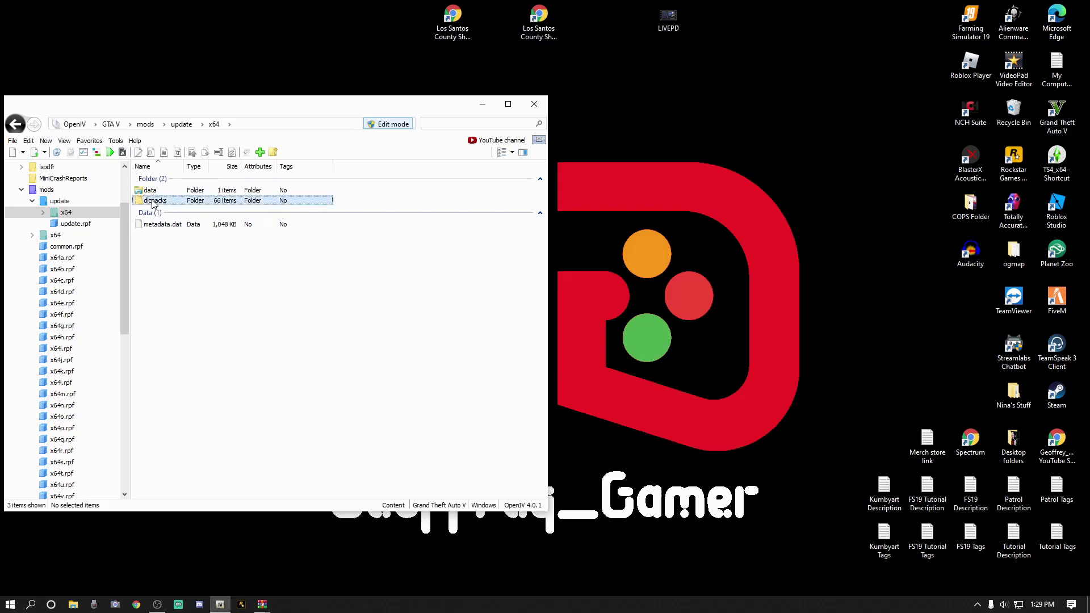
{"action": "scroll", "coordinate": [178, 347], "scroll_direction": "down", "scroll_amount": 8}
{"action": "scroll", "coordinate": [178, 347], "scroll_direction": "down", "scroll_amount": 7}
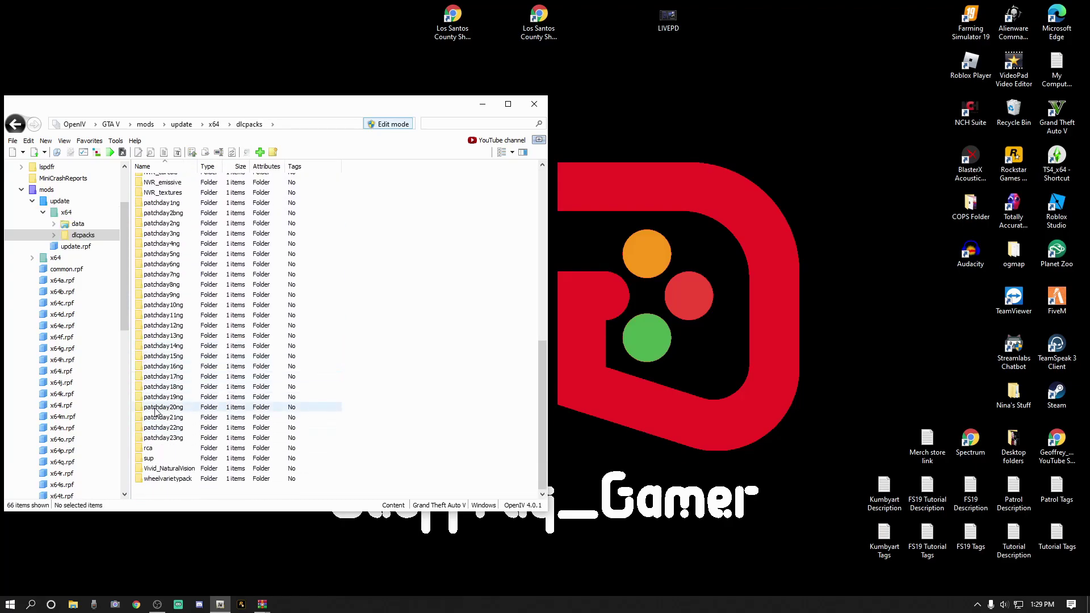
{"action": "double_click", "coordinate": [173, 409]}
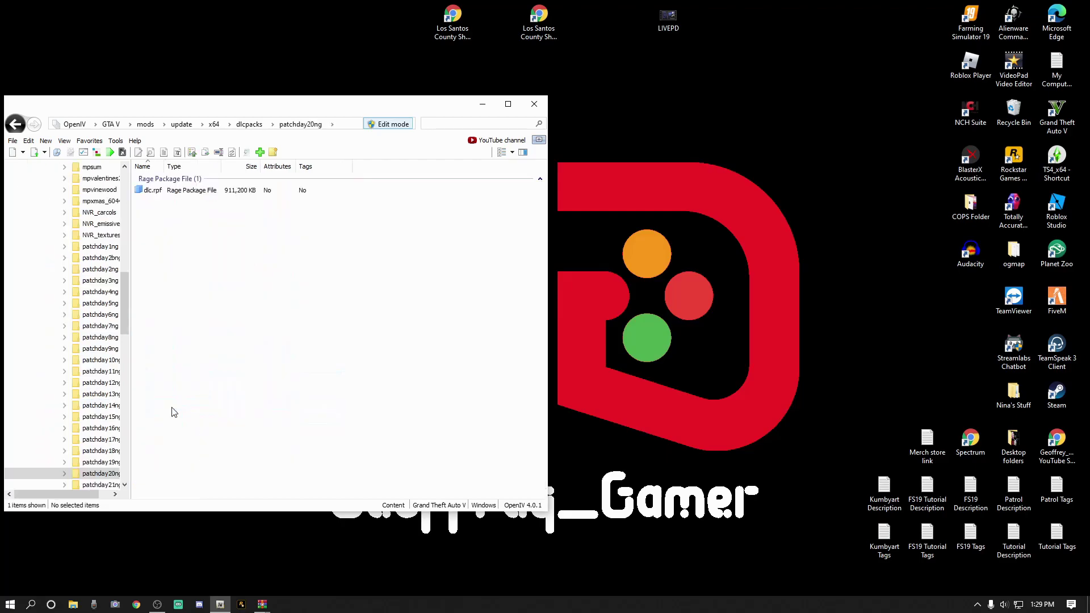
Open dlc.rpf > x64 > levels > gta5 > vehicles.rpf in patchday20ng and look through its vehicle files.
{"action": "double_click", "coordinate": [153, 192]}
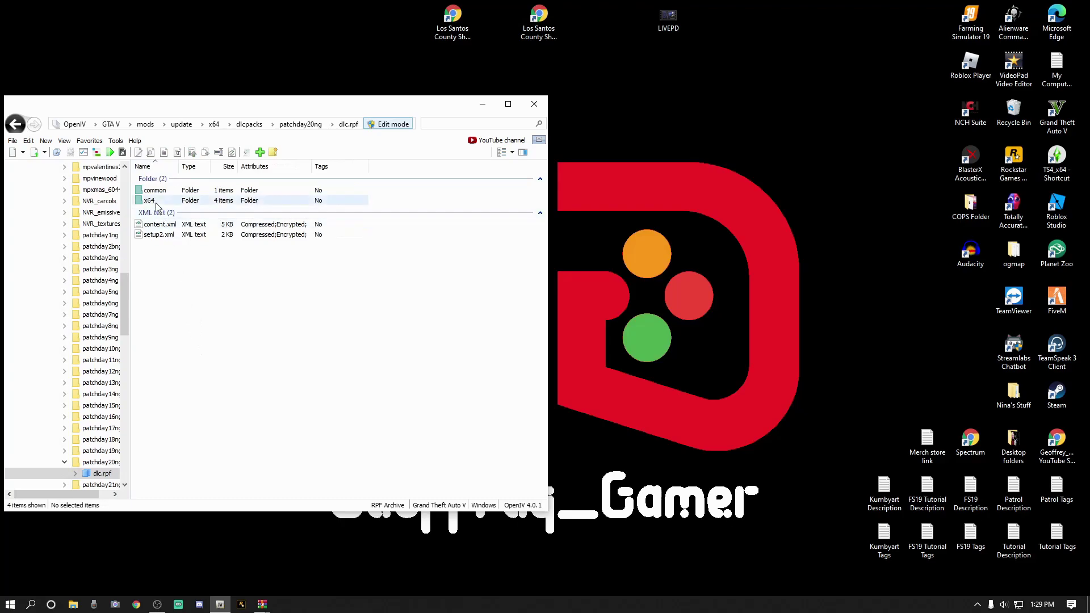
{"action": "double_click", "coordinate": [150, 202]}
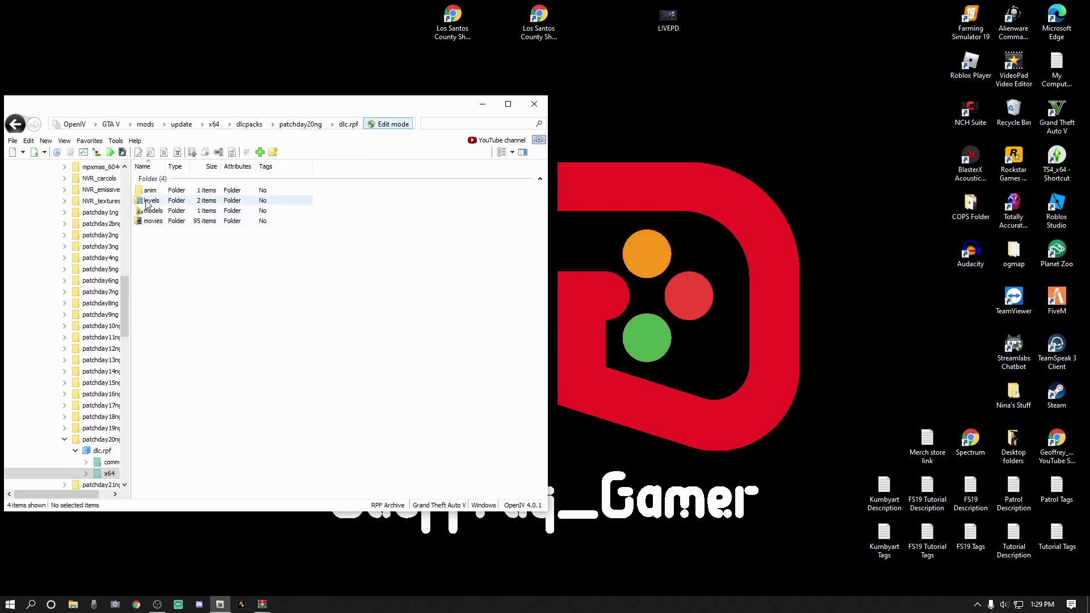
{"action": "double_click", "coordinate": [151, 201]}
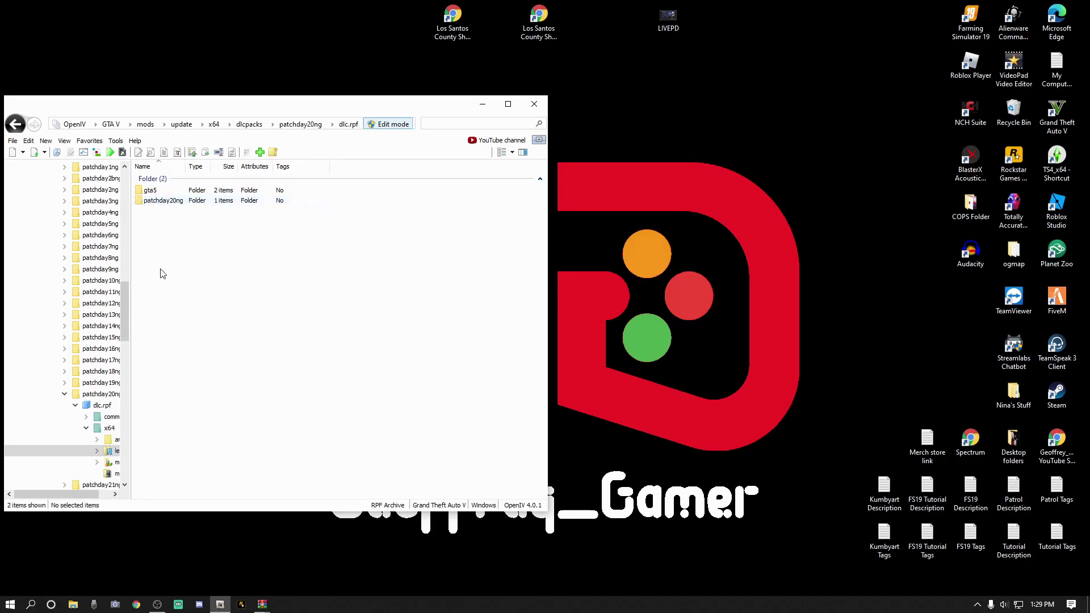
{"action": "double_click", "coordinate": [154, 192]}
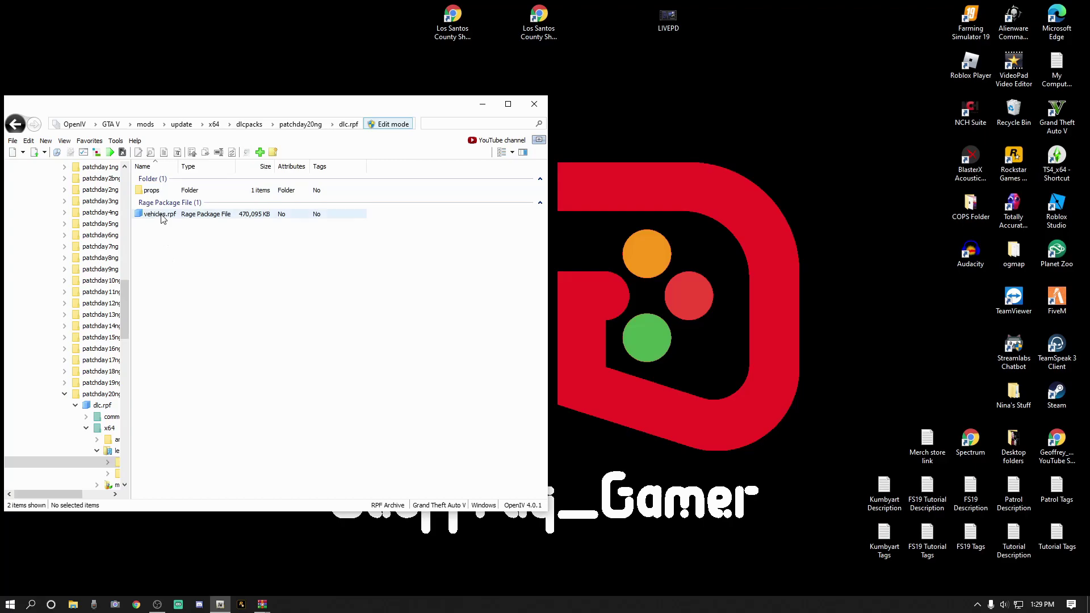
{"action": "double_click", "coordinate": [161, 215]}
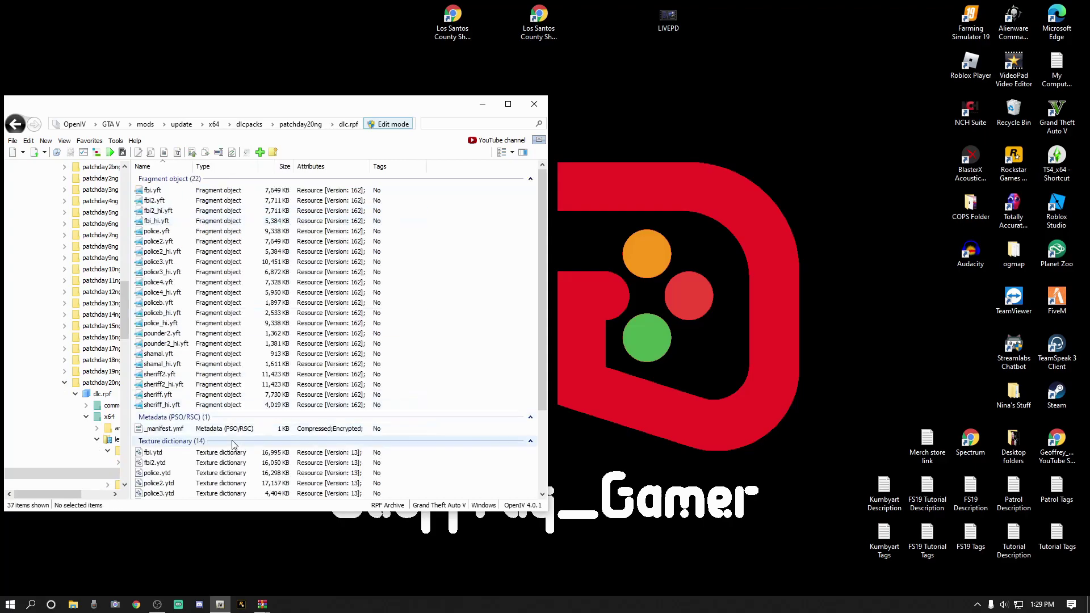
{"action": "scroll", "coordinate": [436, 357], "scroll_direction": "down", "scroll_amount": 4}
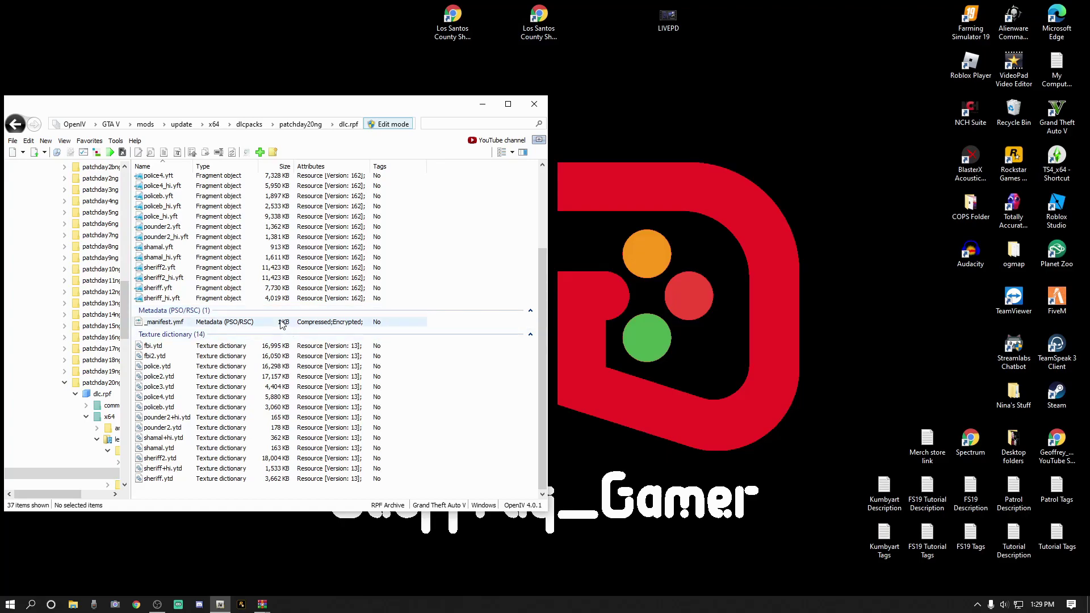
{"action": "scroll", "coordinate": [164, 213], "scroll_direction": "up", "scroll_amount": 4}
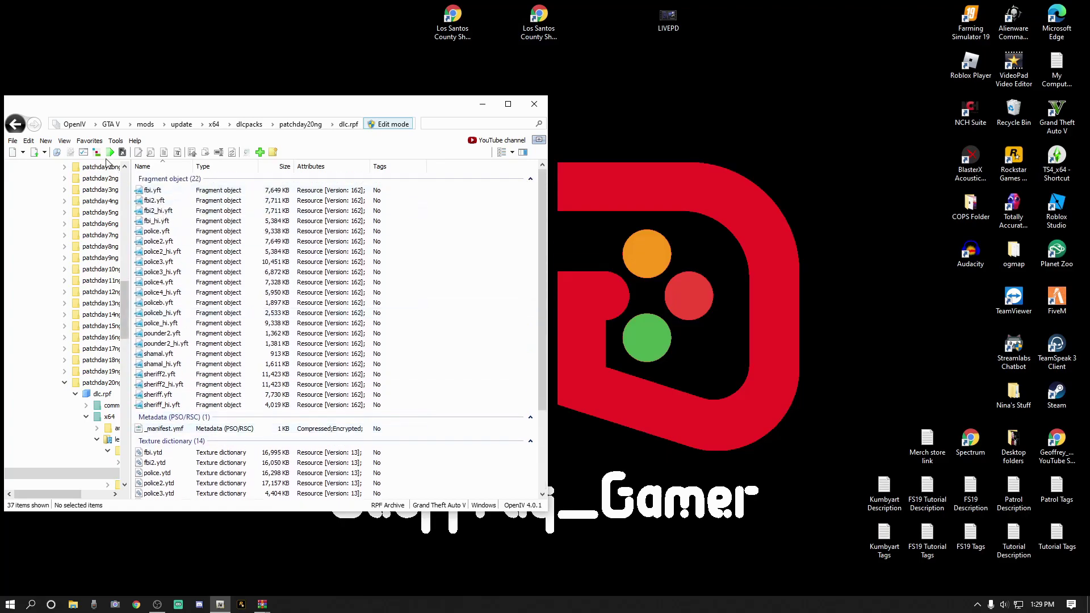
Fill in a favourite named "police vehicles" for the open vehicles.rpf, discard it and check the existing favourites.
{"action": "left_click", "coordinate": [401, 124]}
{"action": "left_click", "coordinate": [88, 142]}
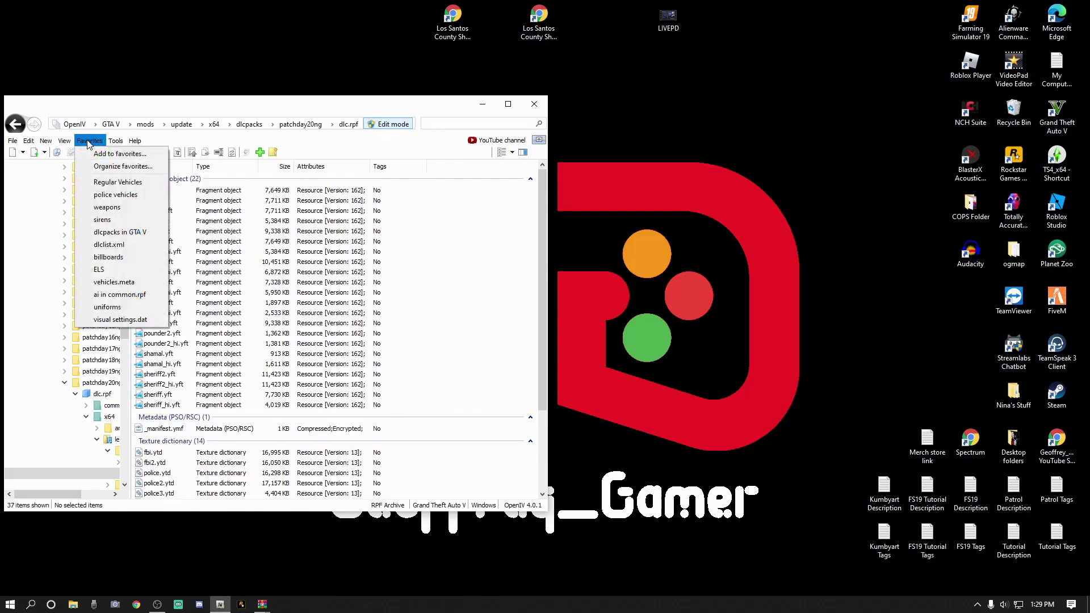
{"action": "left_click", "coordinate": [97, 154]}
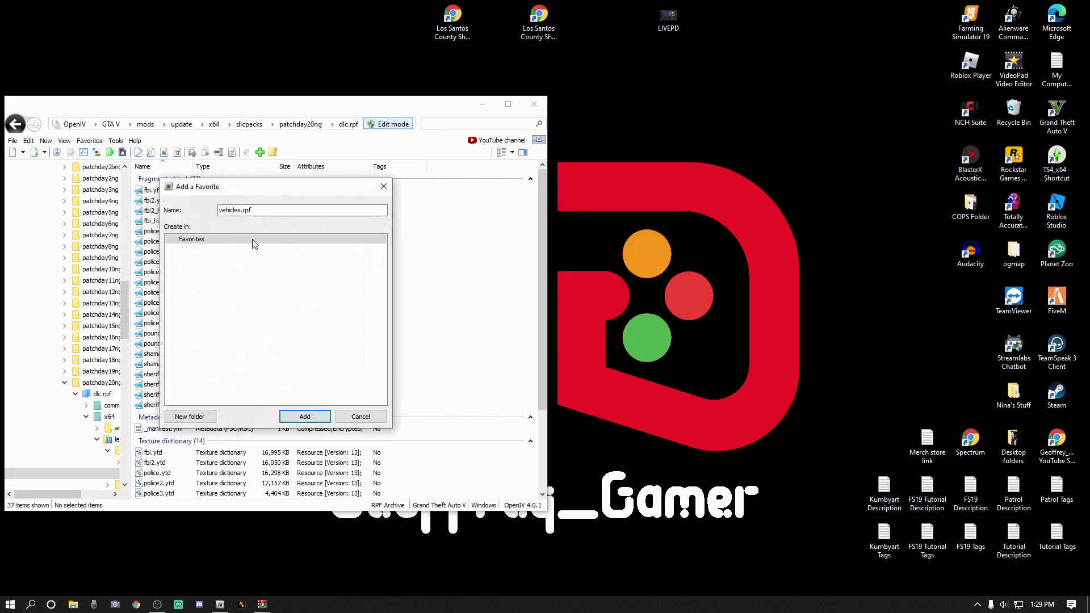
{"action": "left_click", "coordinate": [230, 211]}
{"action": "left_click", "coordinate": [260, 211]}
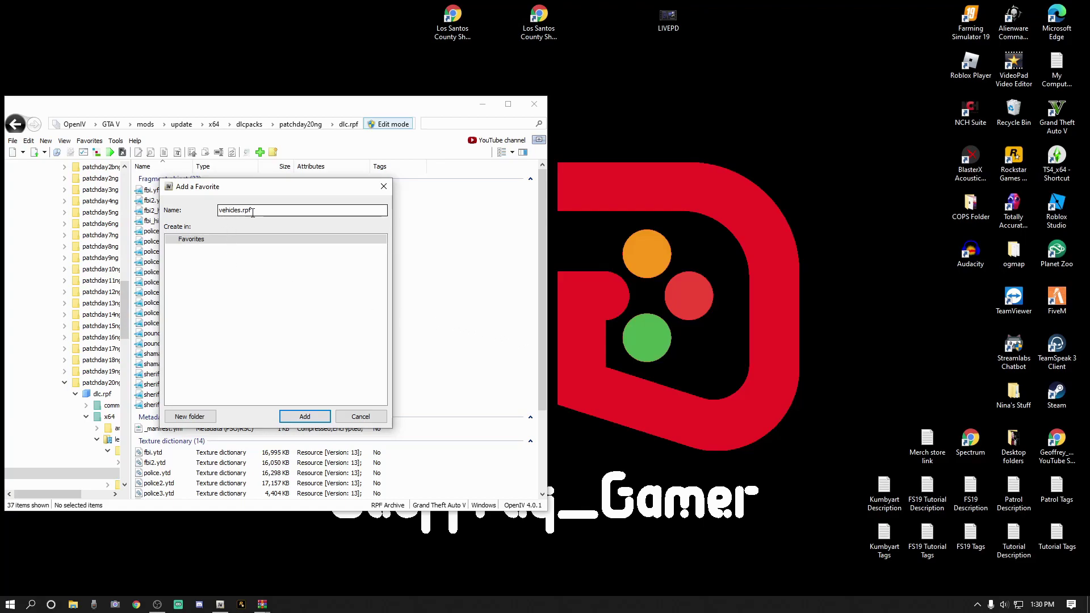
{"action": "left_click_drag", "start_coordinate": [261, 210], "coordinate": [199, 211]}
{"action": "type", "text": "police"}
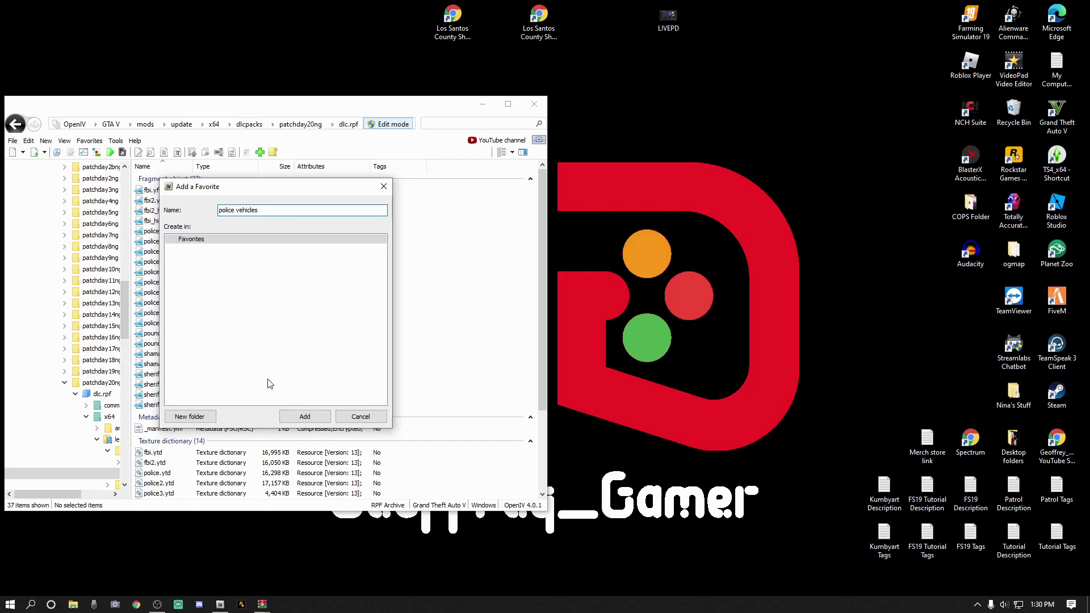
{"action": "left_click", "coordinate": [384, 188]}
{"action": "left_click", "coordinate": [89, 141]}
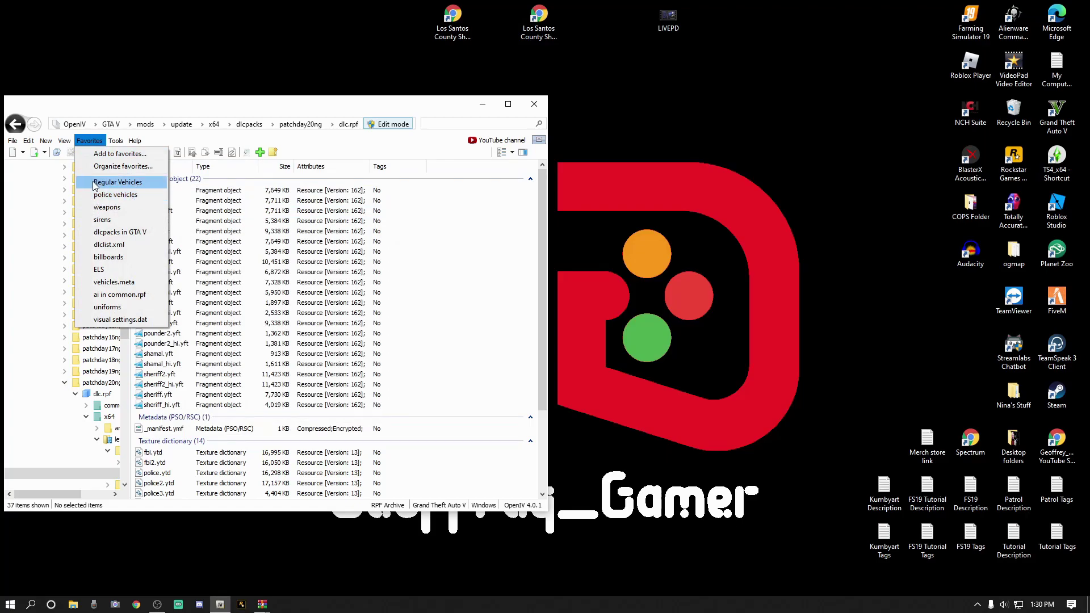
{"action": "left_click", "coordinate": [304, 115]}
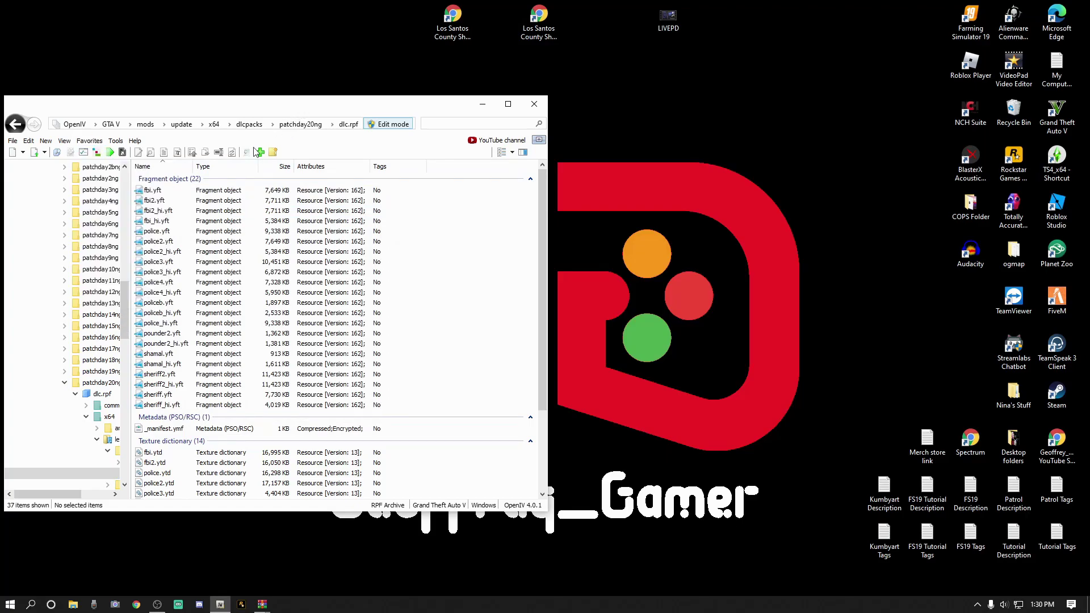
Return to the mods folder, also viewing the original x64e.rpf archive outside it.
{"action": "scroll", "coordinate": [75, 318], "scroll_direction": "up", "scroll_amount": 10}
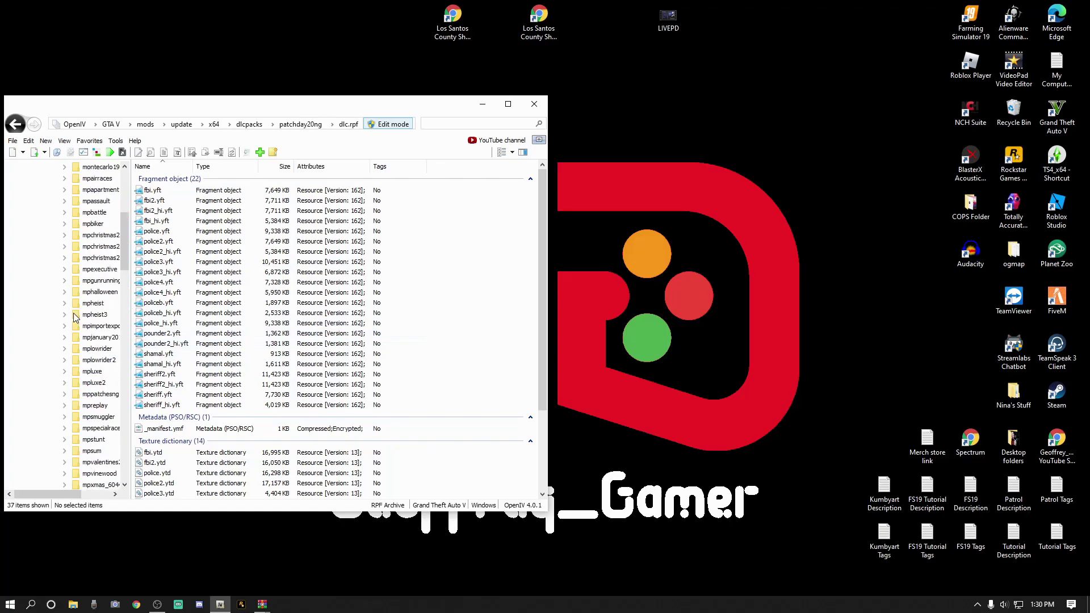
{"action": "scroll", "coordinate": [75, 318], "scroll_direction": "up", "scroll_amount": 8}
{"action": "left_click", "coordinate": [46, 271]}
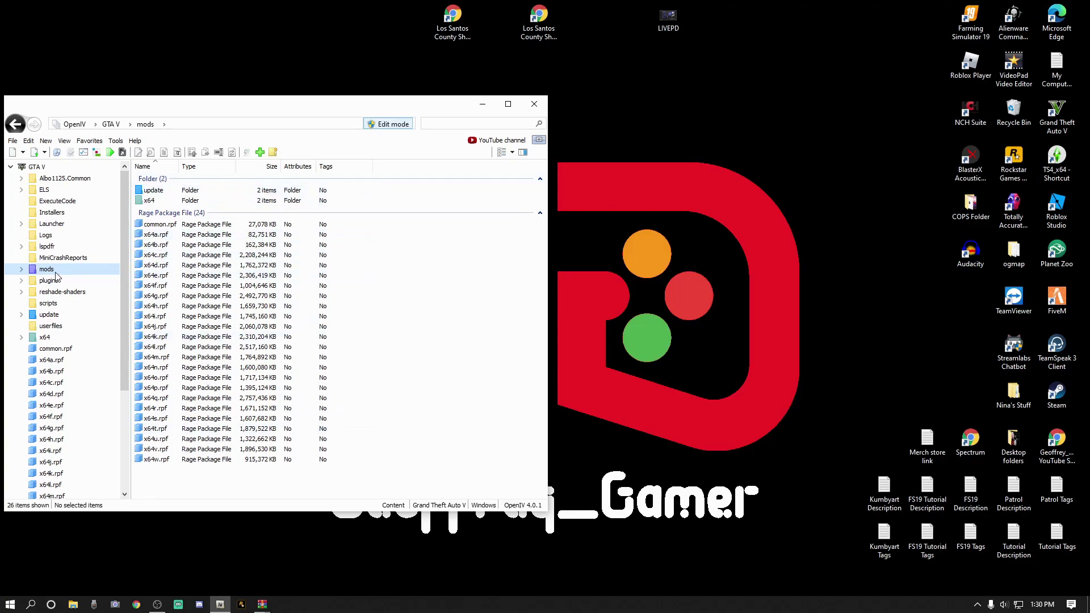
{"action": "left_click", "coordinate": [48, 405]}
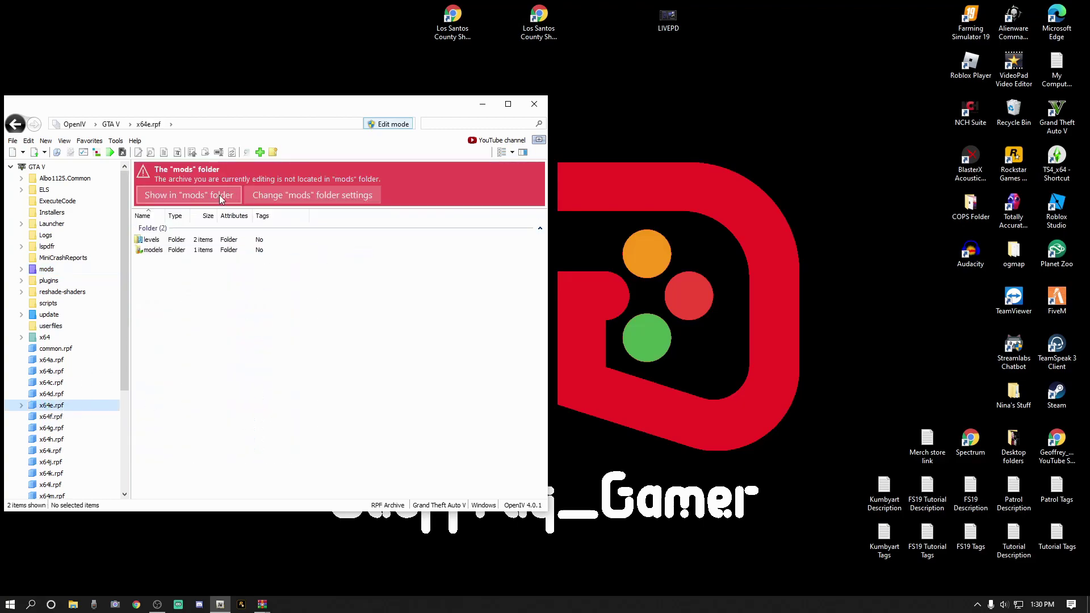
{"action": "left_click", "coordinate": [183, 200]}
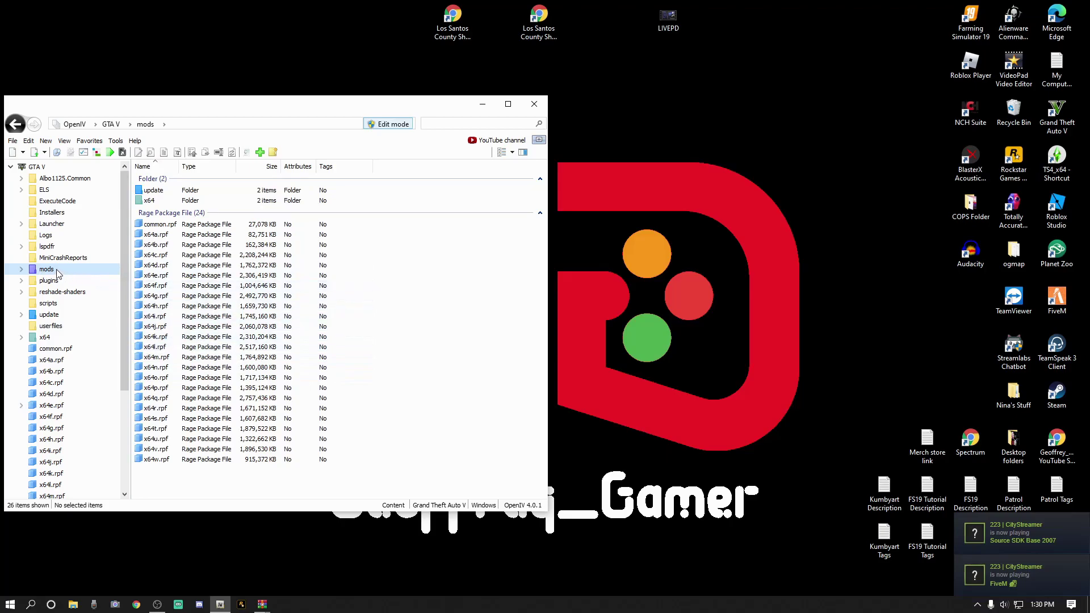
Open x64e.rpf > levels > gta5 > vehicles.rpf inside the mods folder and bring up the list of favourites.
{"action": "double_click", "coordinate": [155, 277]}
{"action": "double_click", "coordinate": [152, 192]}
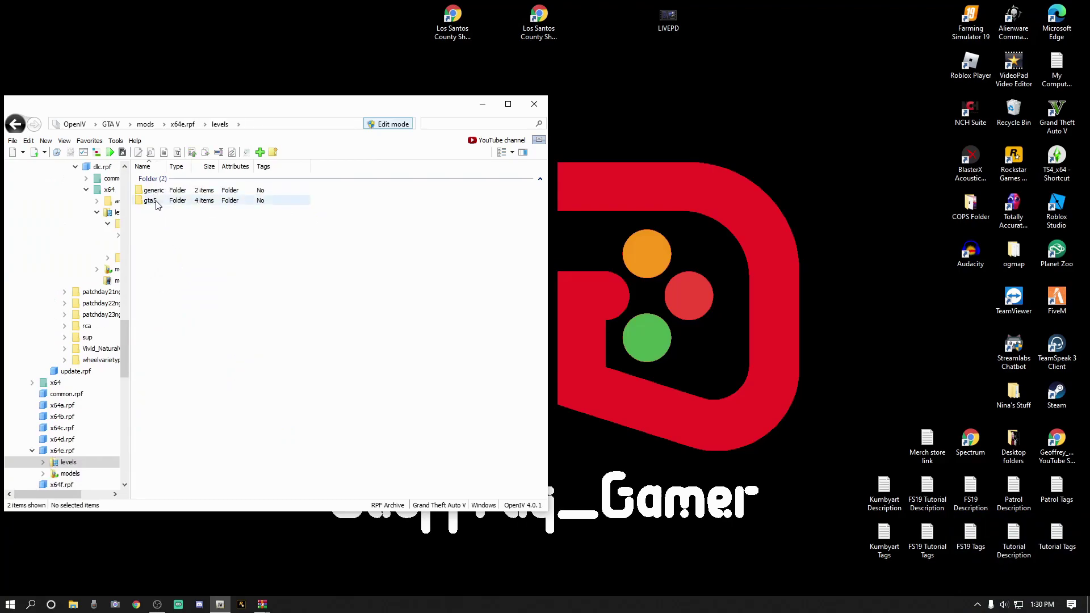
{"action": "double_click", "coordinate": [156, 201]}
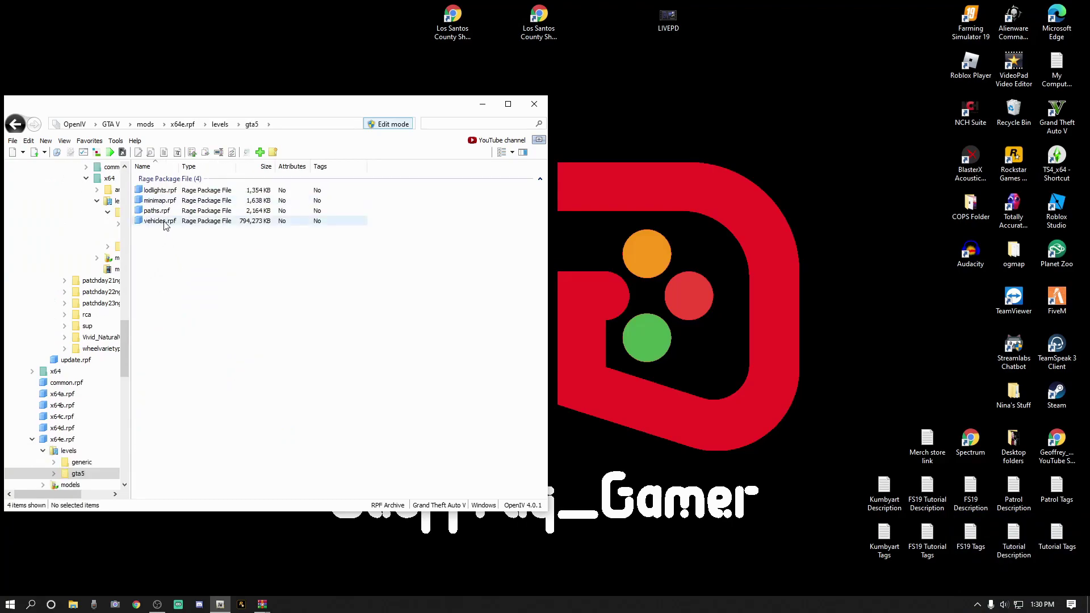
{"action": "double_click", "coordinate": [160, 221]}
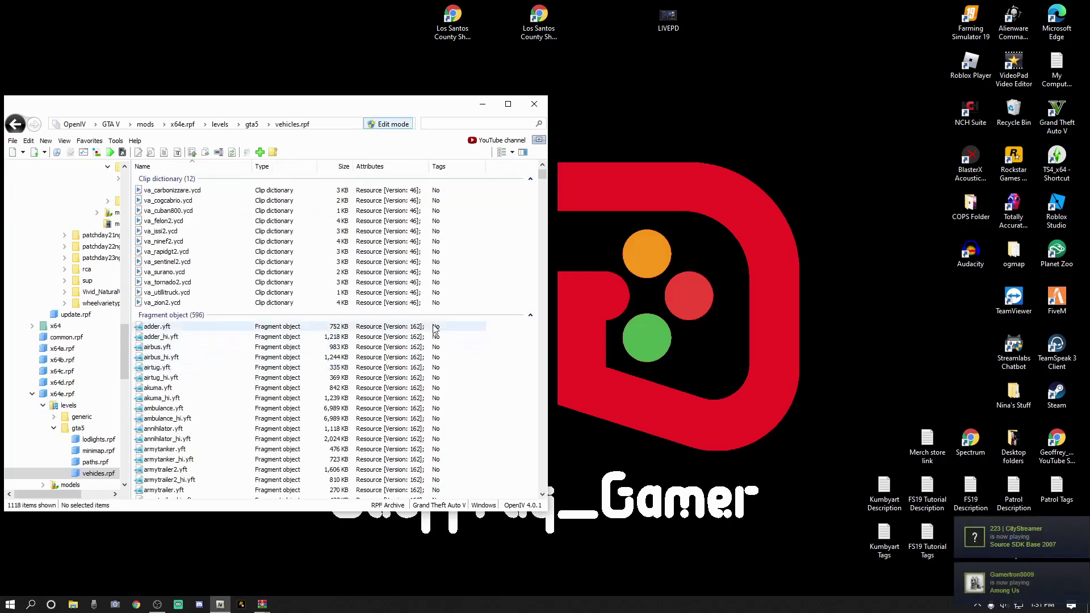
{"action": "left_click", "coordinate": [92, 142]}
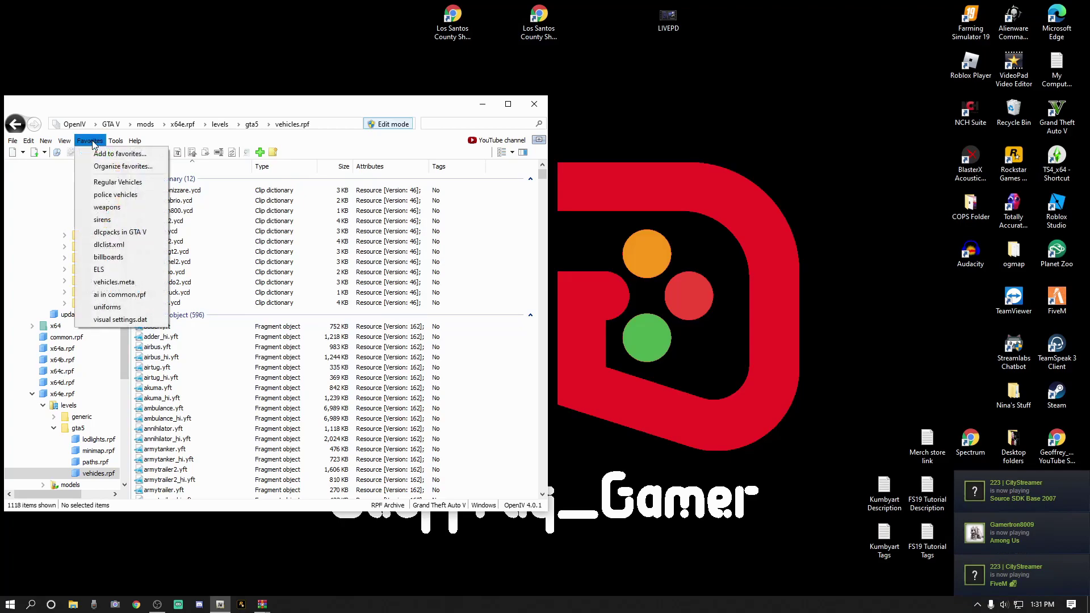
{"action": "left_click", "coordinate": [96, 151]}
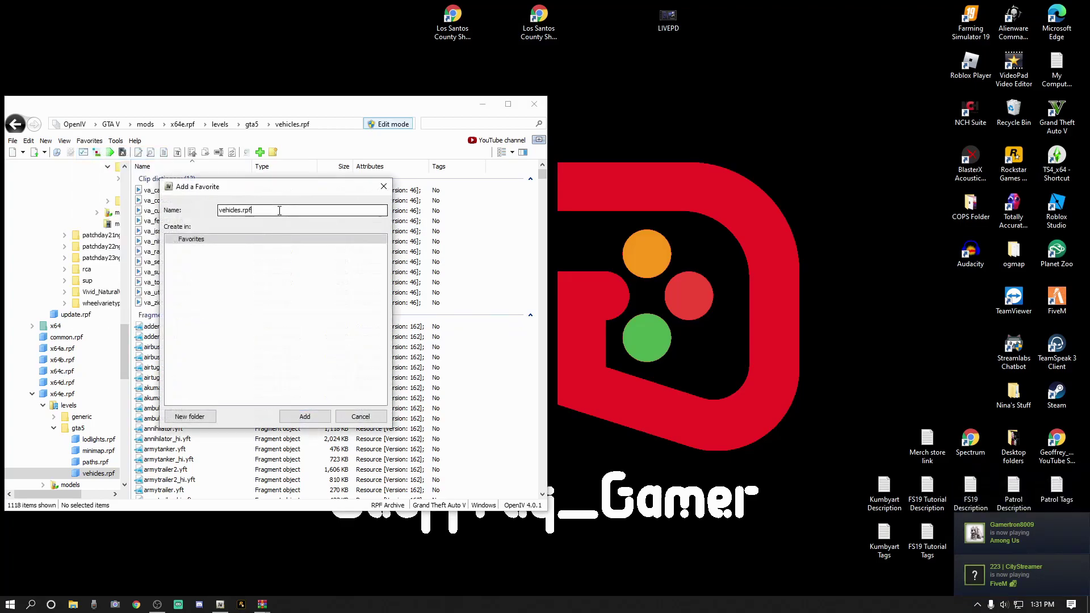
{"action": "left_click_drag", "start_coordinate": [280, 211], "coordinate": [180, 214]}
{"action": "type", "text": "regular"}
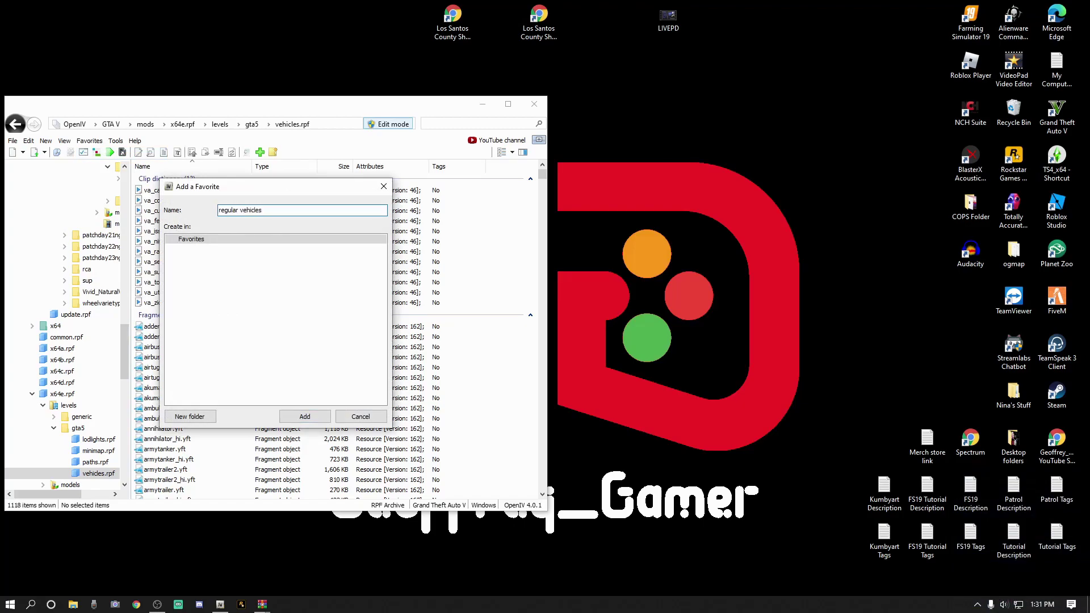
{"action": "left_click", "coordinate": [383, 189]}
Visit the saved "police vehicles" favourite and go to the "Regular Vehicles" favourite.
{"action": "left_click", "coordinate": [95, 142]}
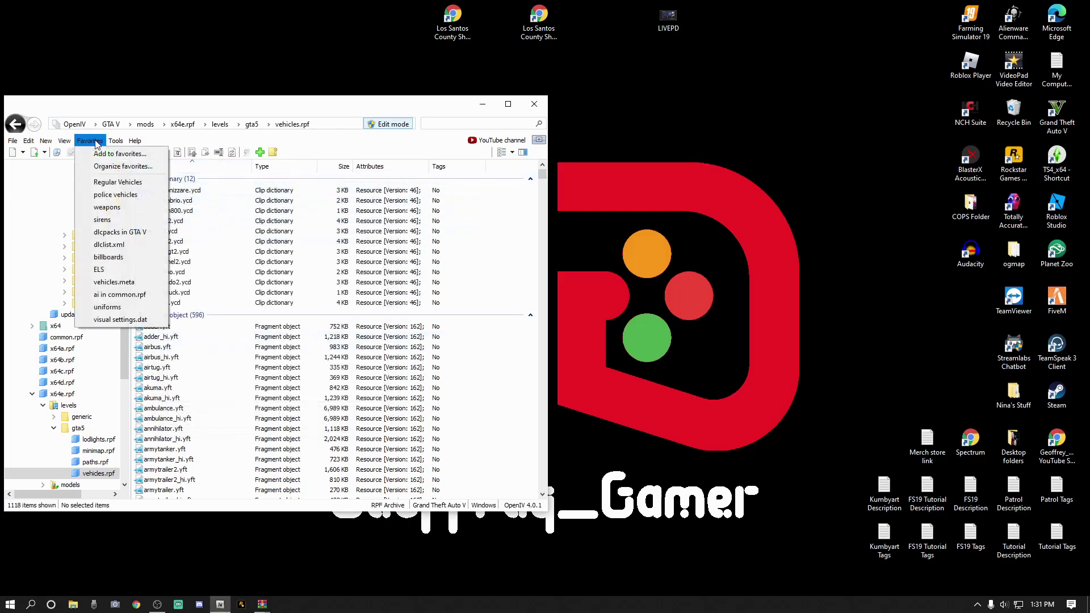
{"action": "left_click", "coordinate": [109, 195]}
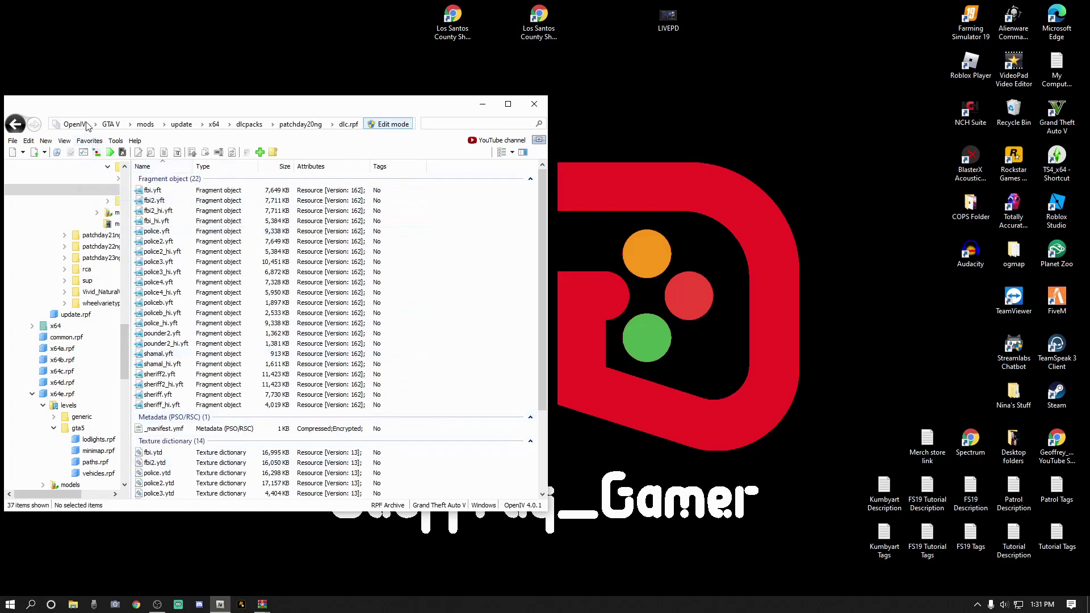
{"action": "left_click", "coordinate": [88, 141]}
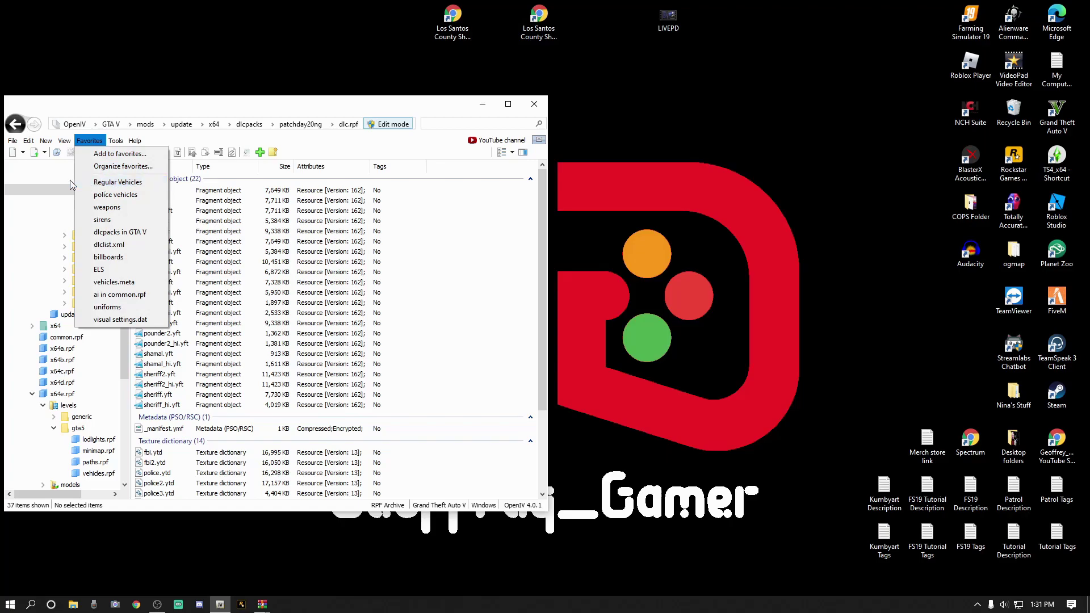
{"action": "left_click", "coordinate": [102, 182]}
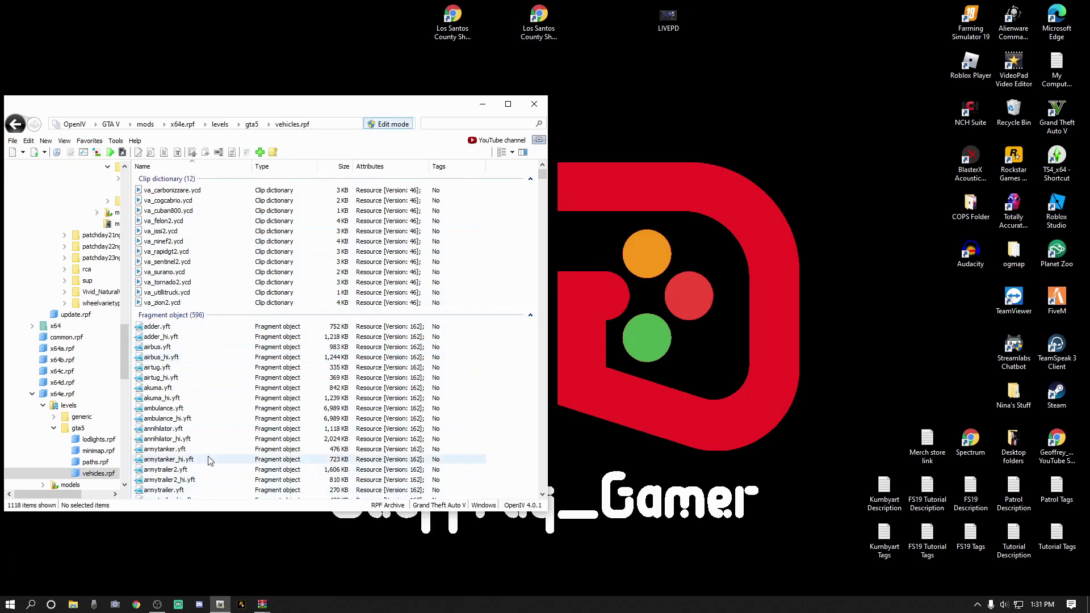
Create a new folder named "Original Ambo" on the desktop.
{"action": "mouse_move", "coordinate": [301, 108]}
{"action": "left_mouse_down"}
{"action": "mouse_move", "coordinate": [340, 121]}
{"action": "mouse_move", "coordinate": [311, 108]}
{"action": "mouse_move", "coordinate": [335, 106]}
{"action": "mouse_move", "coordinate": [315, 104]}
{"action": "left_mouse_up"}
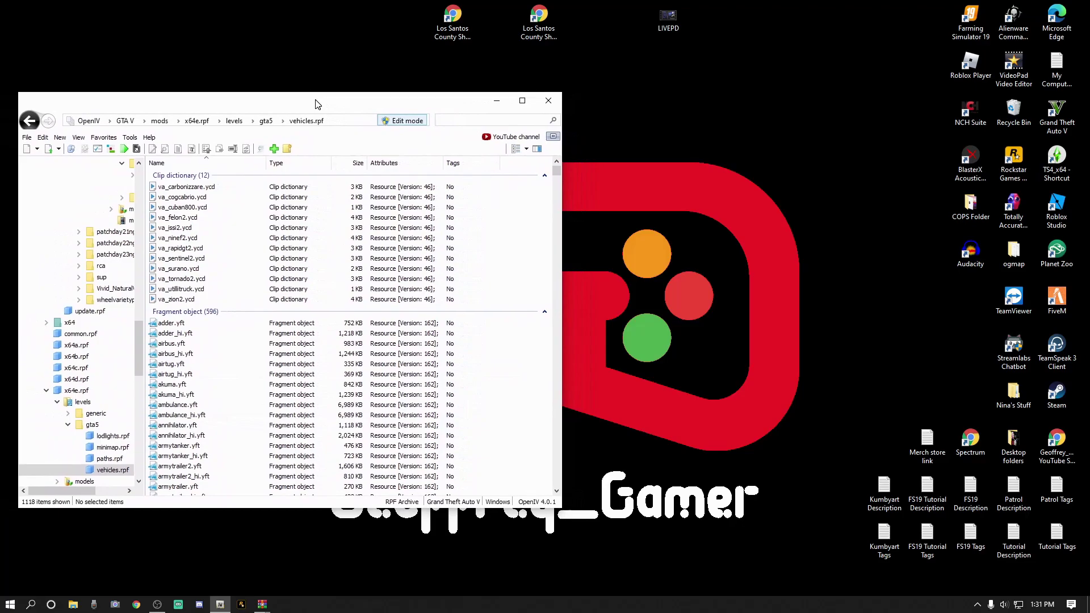
{"action": "scroll", "coordinate": [556, 177], "scroll_direction": "down", "scroll_amount": 4}
{"action": "mouse_move", "coordinate": [557, 178]}
{"action": "left_mouse_down"}
{"action": "mouse_move", "coordinate": [557, 269]}
{"action": "mouse_move", "coordinate": [555, 168]}
{"action": "left_mouse_up"}
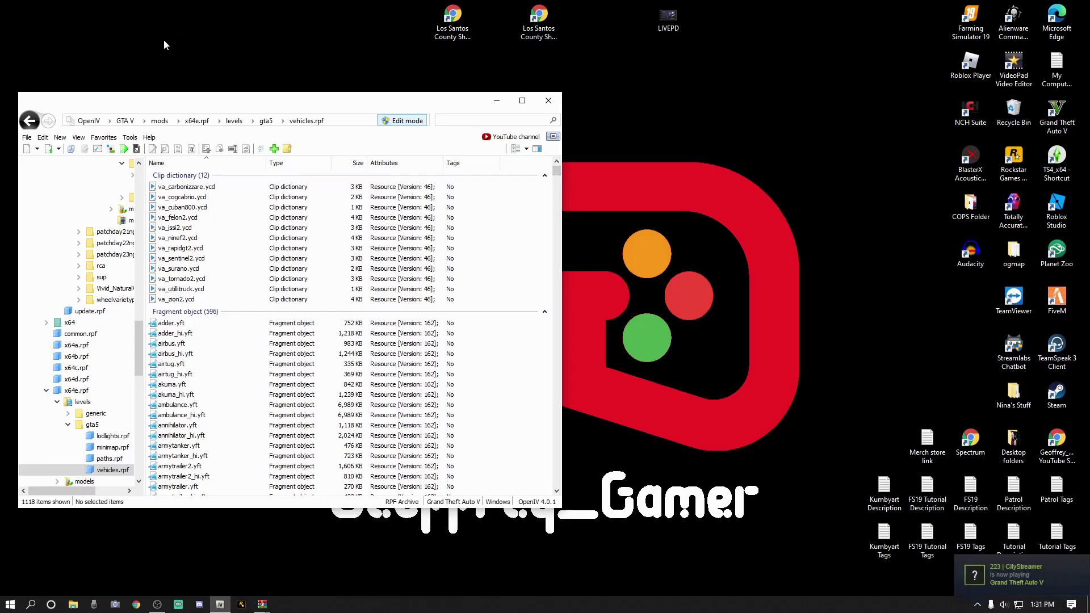
{"action": "right_click", "coordinate": [192, 16]}
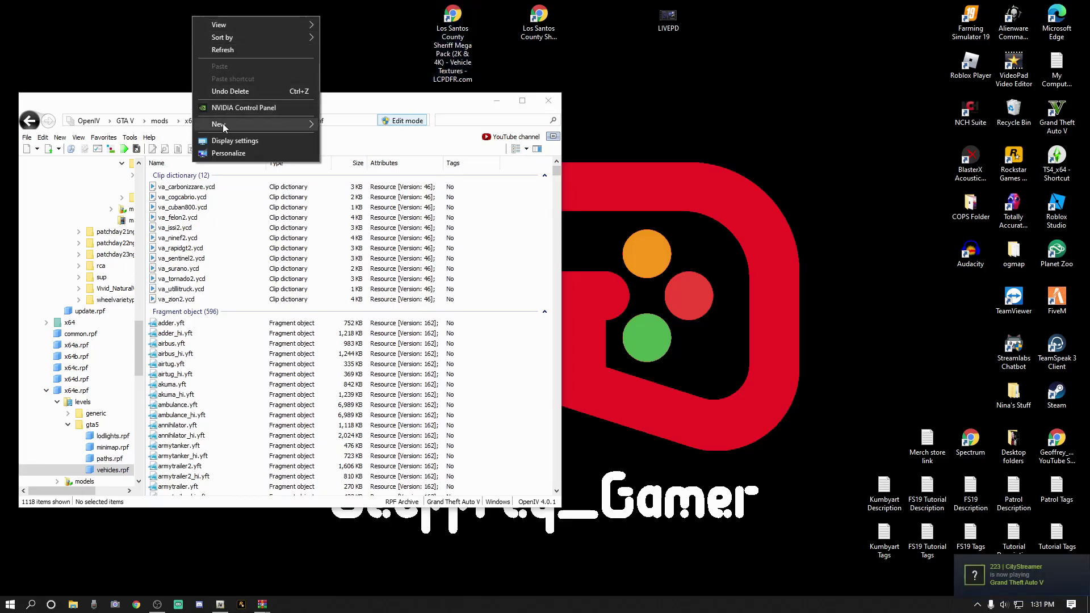
{"action": "left_click", "coordinate": [344, 124]}
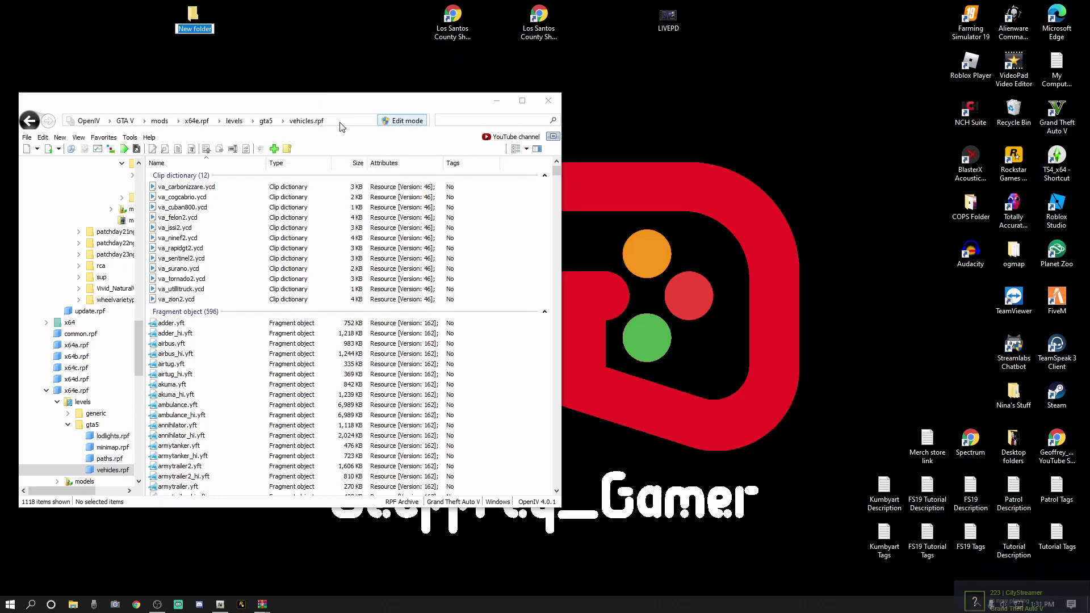
{"action": "type", "text": "Original"}
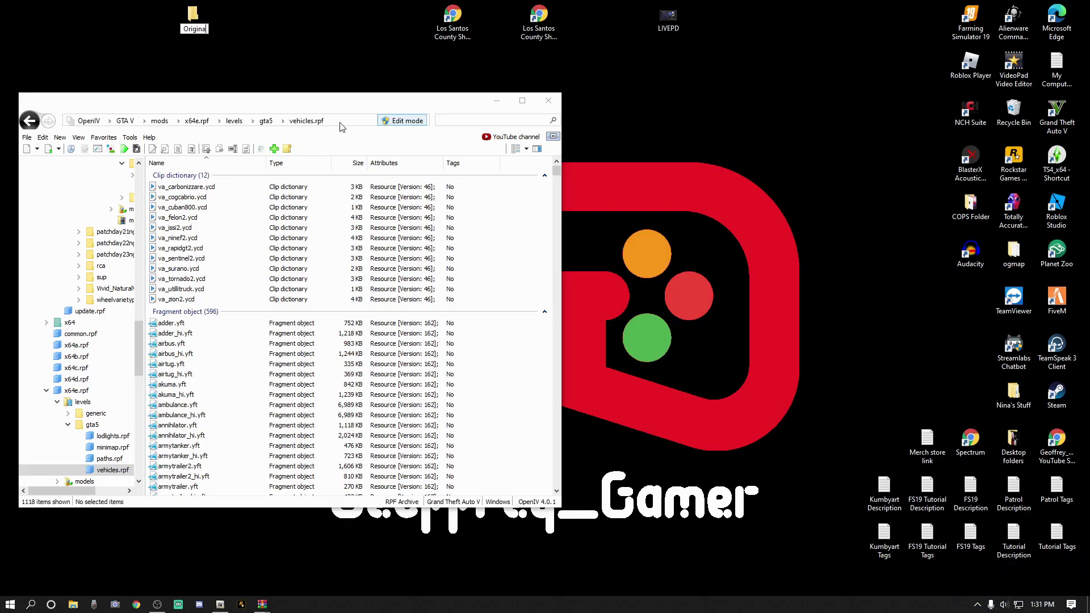
{"action": "type", "text": " Ambo"}
{"action": "key", "text": "Return"}
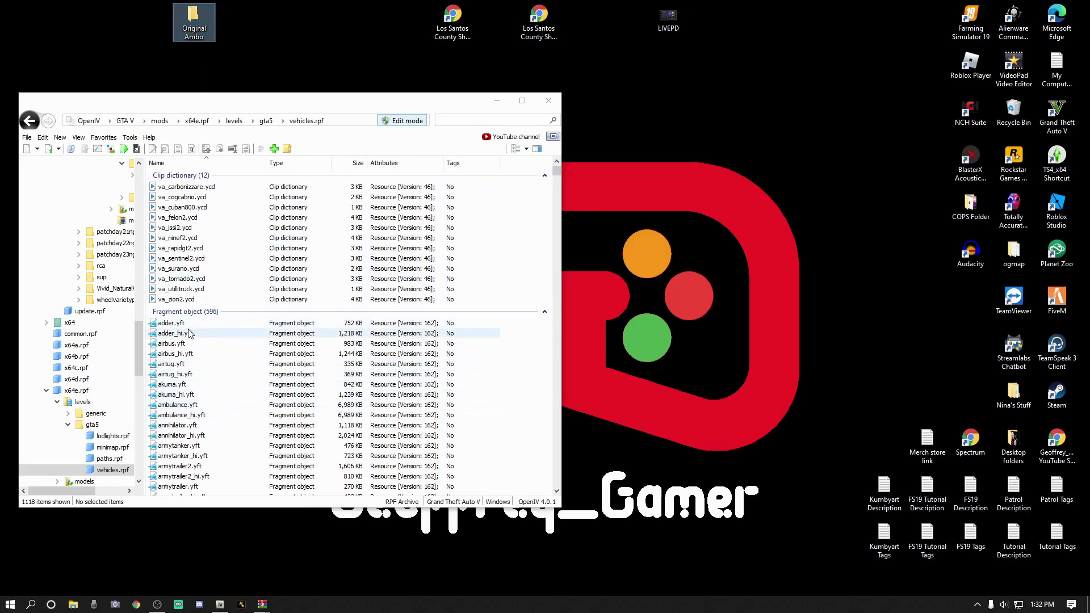
Copy ambulance.yft, ambulance_hi.yft, ambulance.ytd and ambulance+hi.ytd from vehicles.rpf into the Original Ambo folder and move that folder beside the other desktop icons.
{"action": "left_click", "coordinate": [169, 406]}
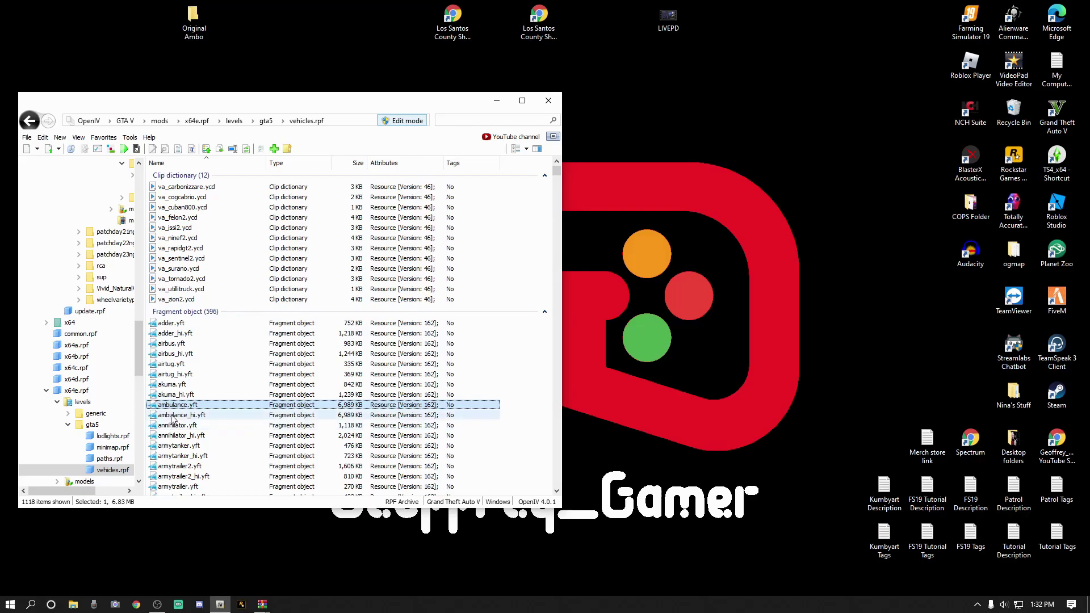
{"action": "left_click", "coordinate": [173, 415], "text": "shift"}
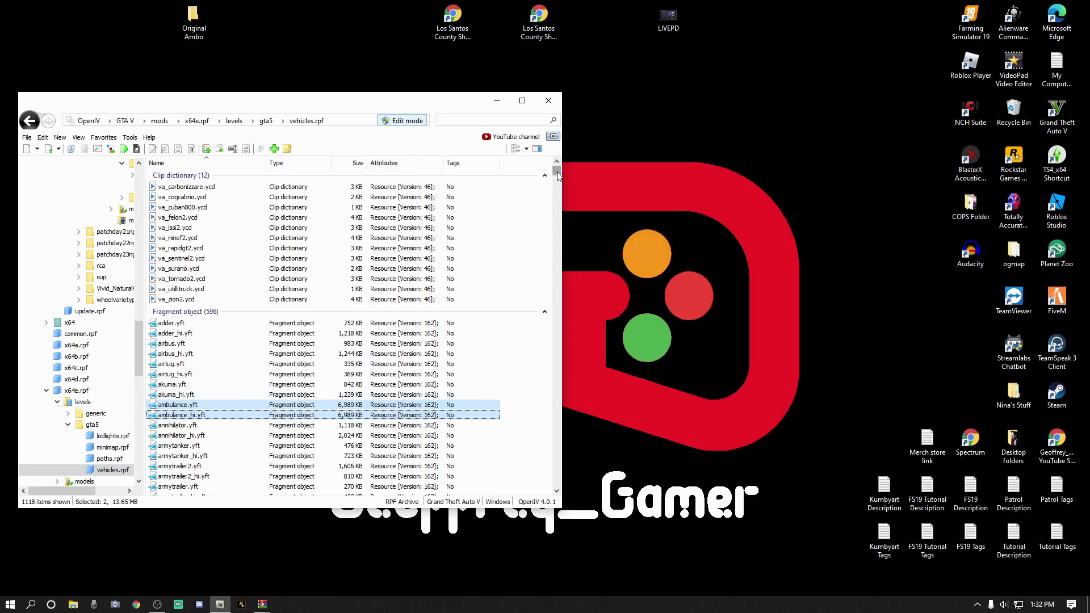
{"action": "left_click_drag", "start_coordinate": [557, 176], "coordinate": [546, 347]}
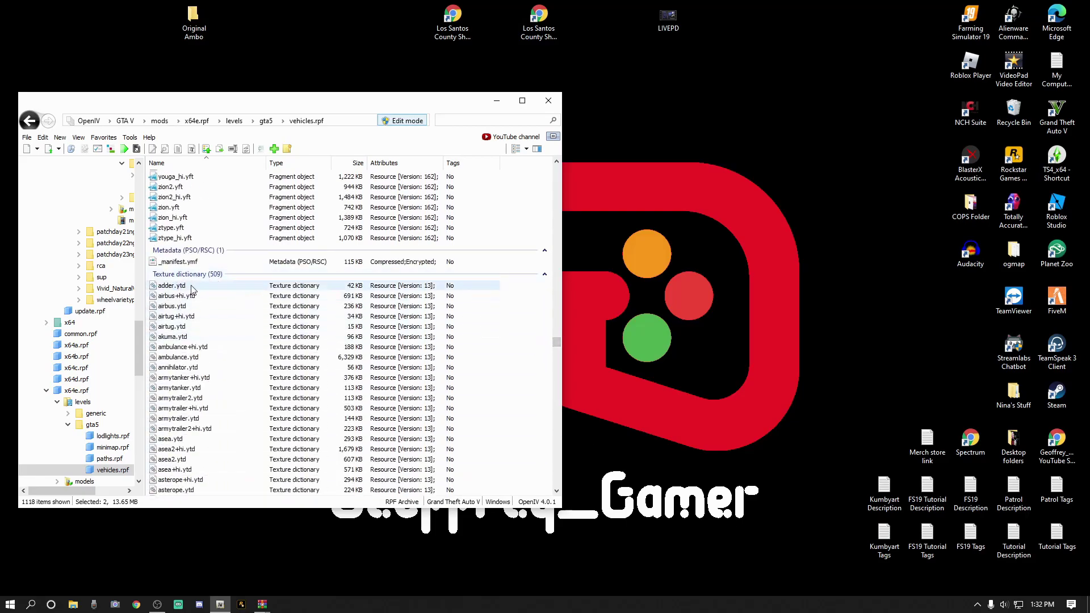
{"action": "left_click", "coordinate": [194, 357], "text": "ctrl"}
{"action": "left_click", "coordinate": [196, 347], "text": "ctrl"}
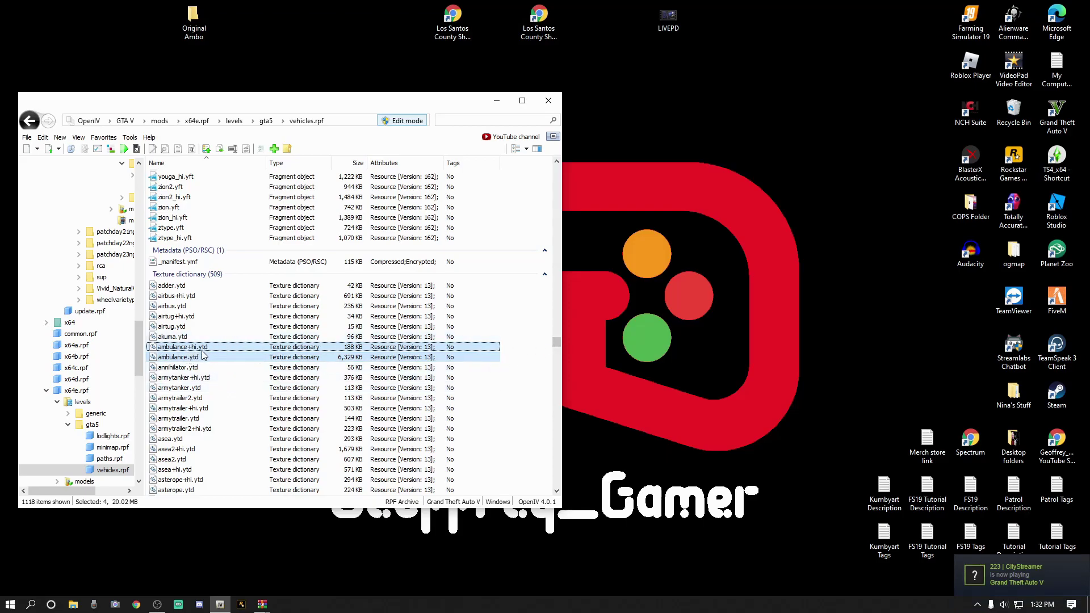
{"action": "left_click_drag", "start_coordinate": [557, 342], "coordinate": [556, 170]}
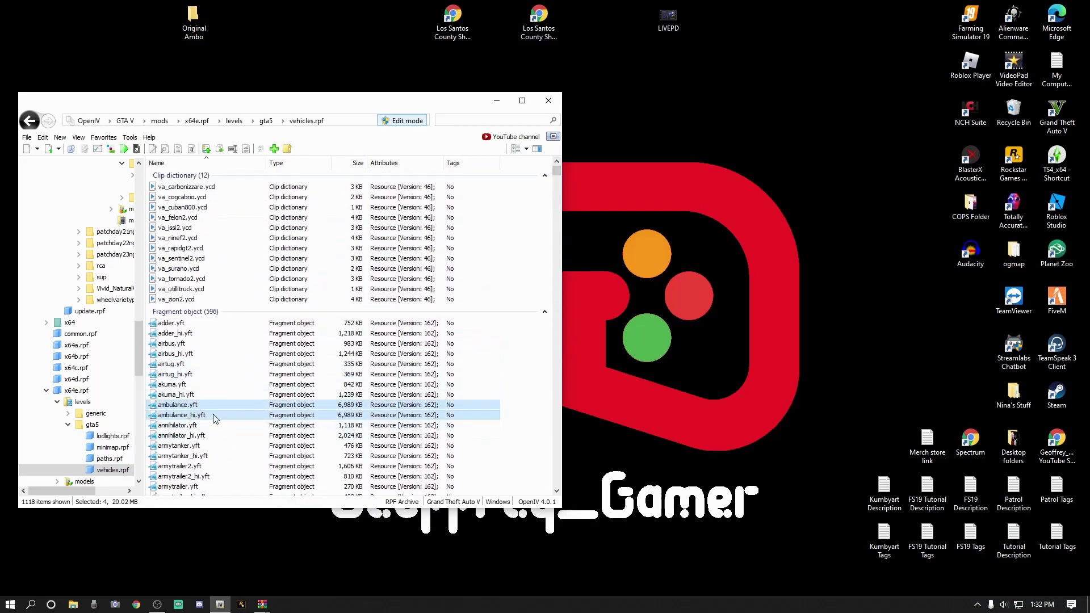
{"action": "left_click_drag", "start_coordinate": [214, 418], "coordinate": [192, 20]}
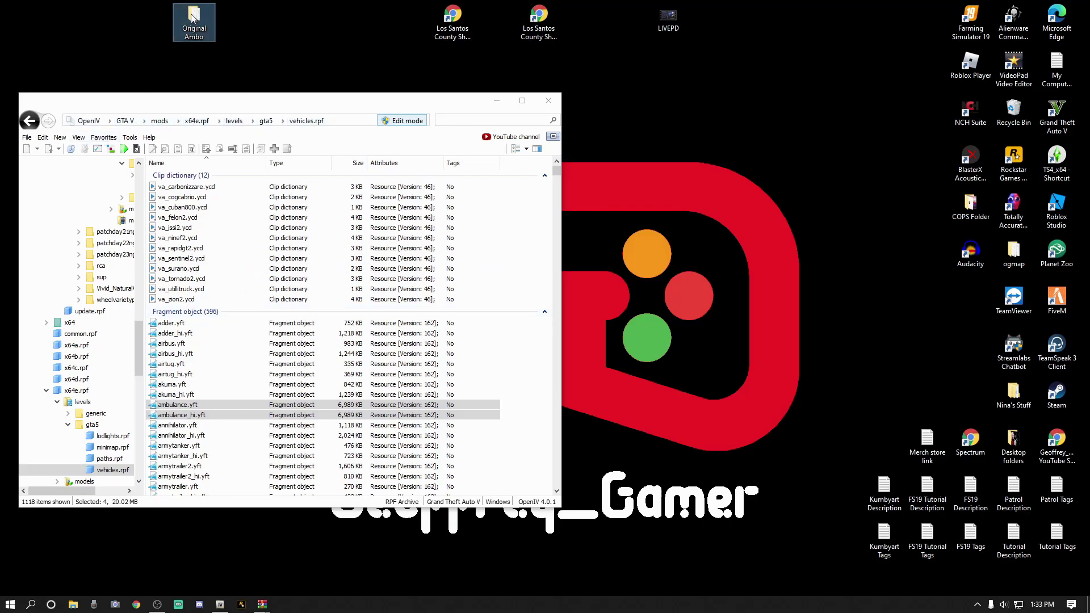
{"action": "left_click", "coordinate": [536, 363]}
{"action": "left_click_drag", "start_coordinate": [196, 22], "coordinate": [884, 22]}
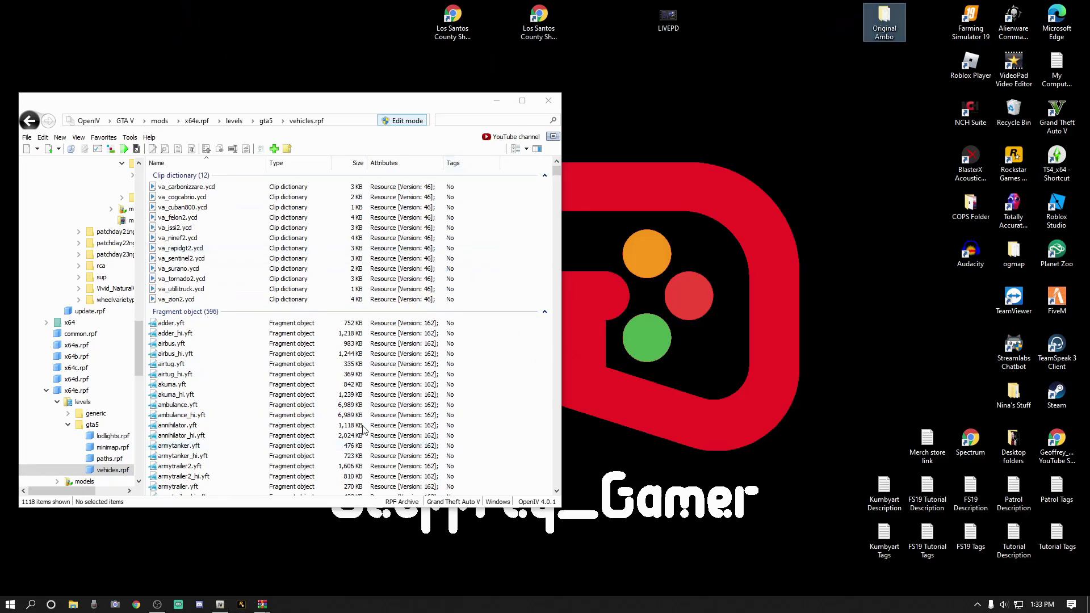
Switch to the New Update (2).rar archive in WinRAR and open its New Update folder beside the vehicles.rpf file list.
{"action": "mouse_move", "coordinate": [263, 609]}
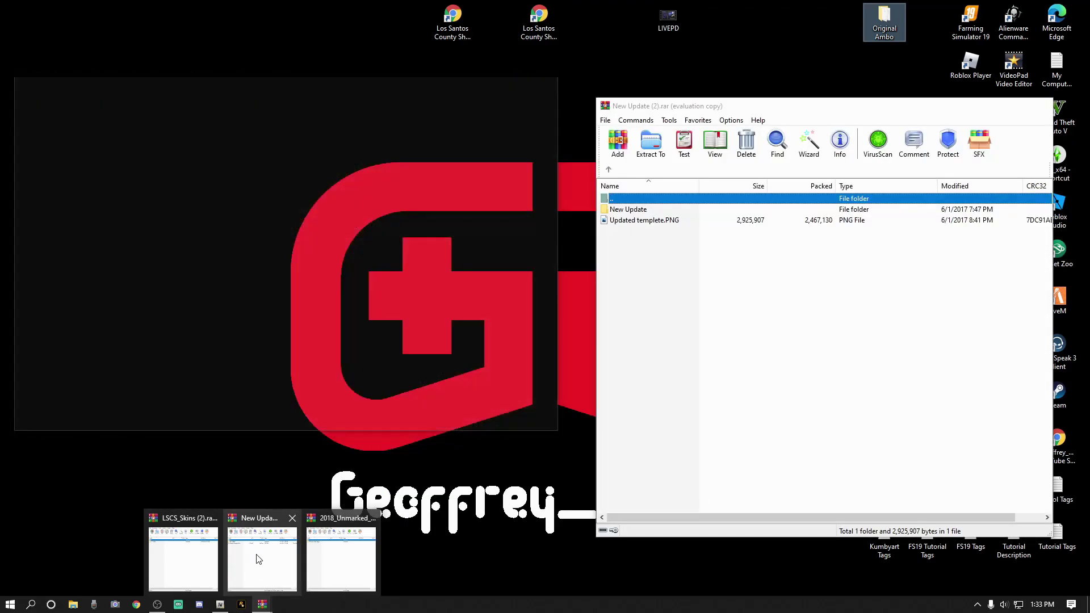
{"action": "left_click", "coordinate": [229, 571]}
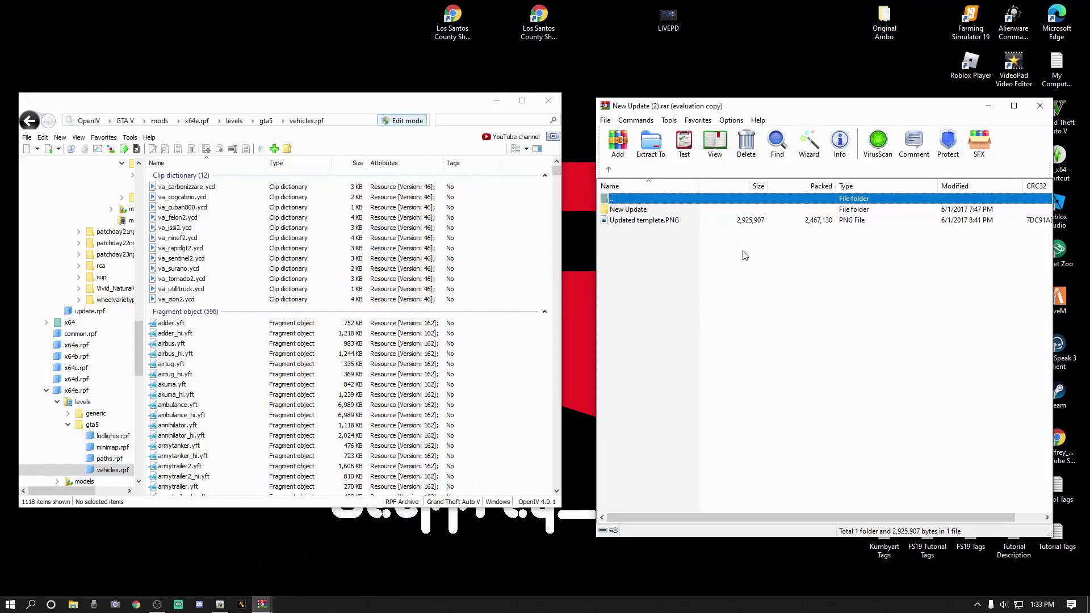
{"action": "left_click_drag", "start_coordinate": [796, 110], "coordinate": [785, 99]}
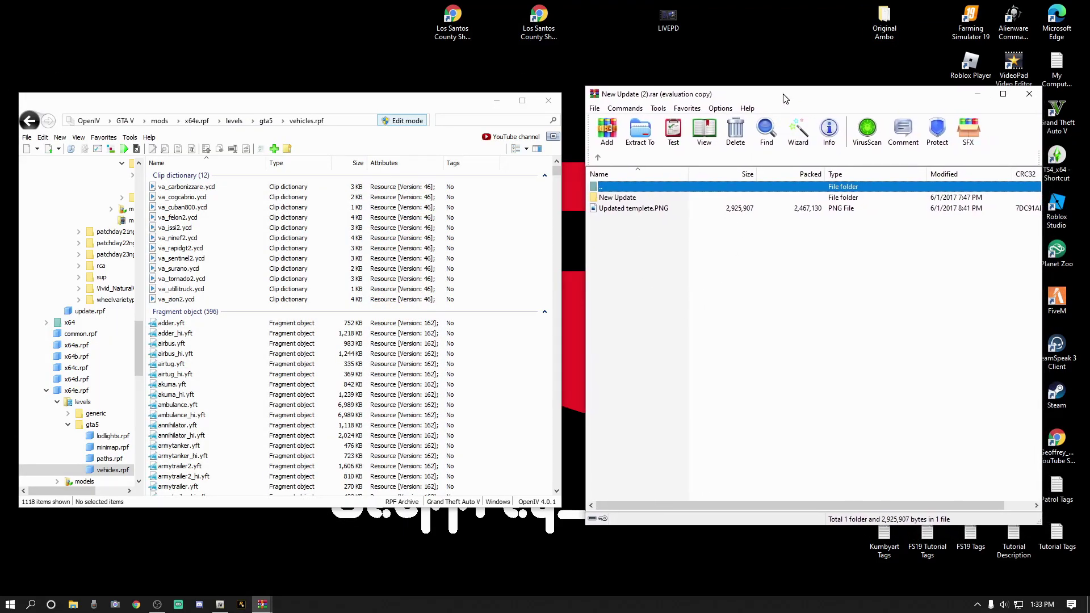
{"action": "double_click", "coordinate": [624, 200]}
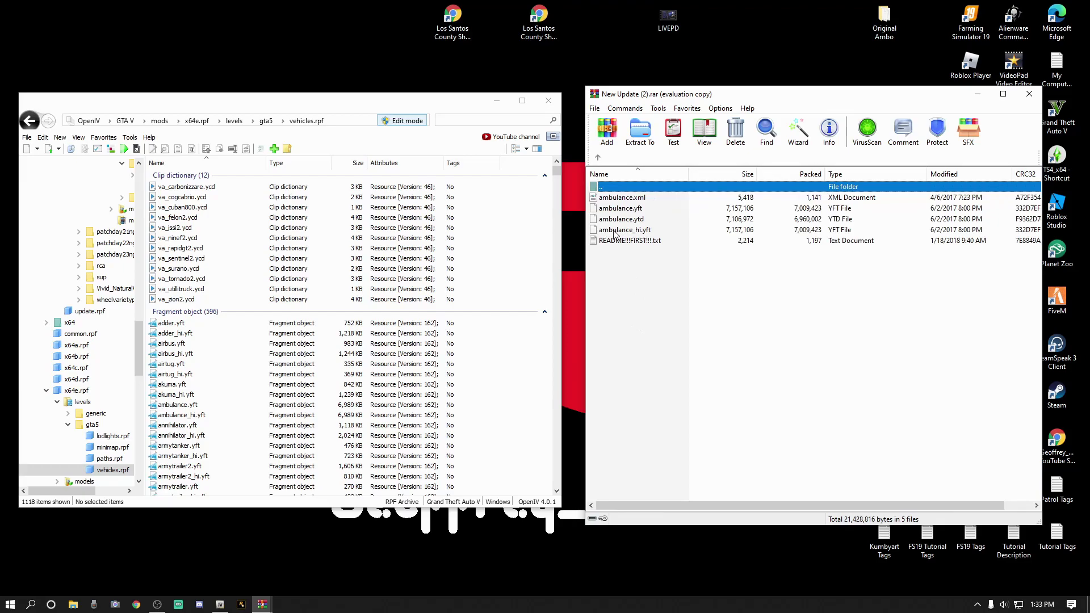
{"action": "scroll", "coordinate": [325, 416], "scroll_direction": "down", "scroll_amount": 15}
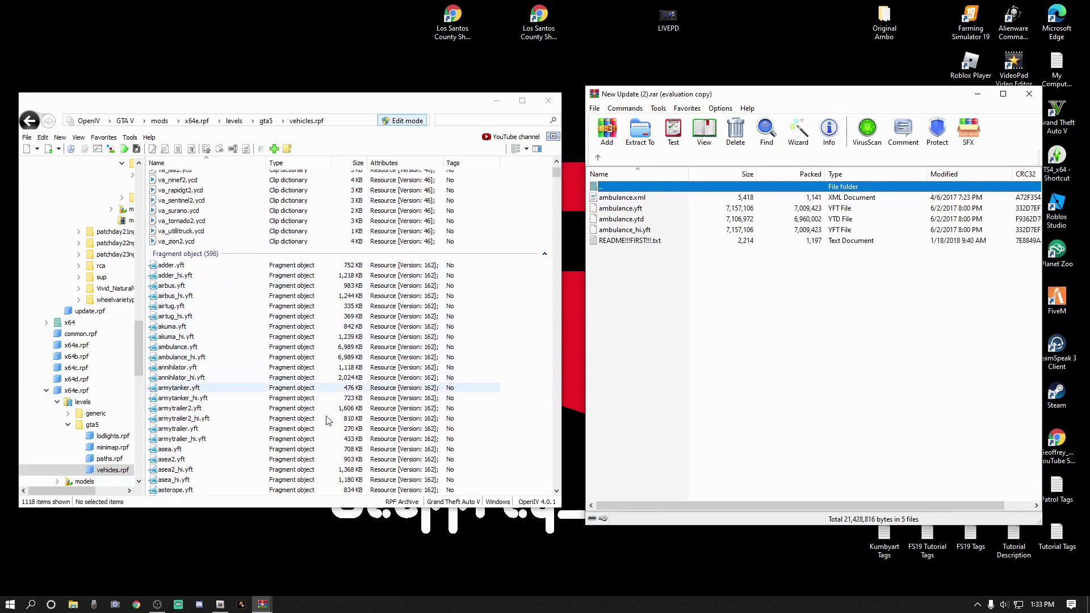
{"action": "scroll", "coordinate": [326, 421], "scroll_direction": "up", "scroll_amount": 8}
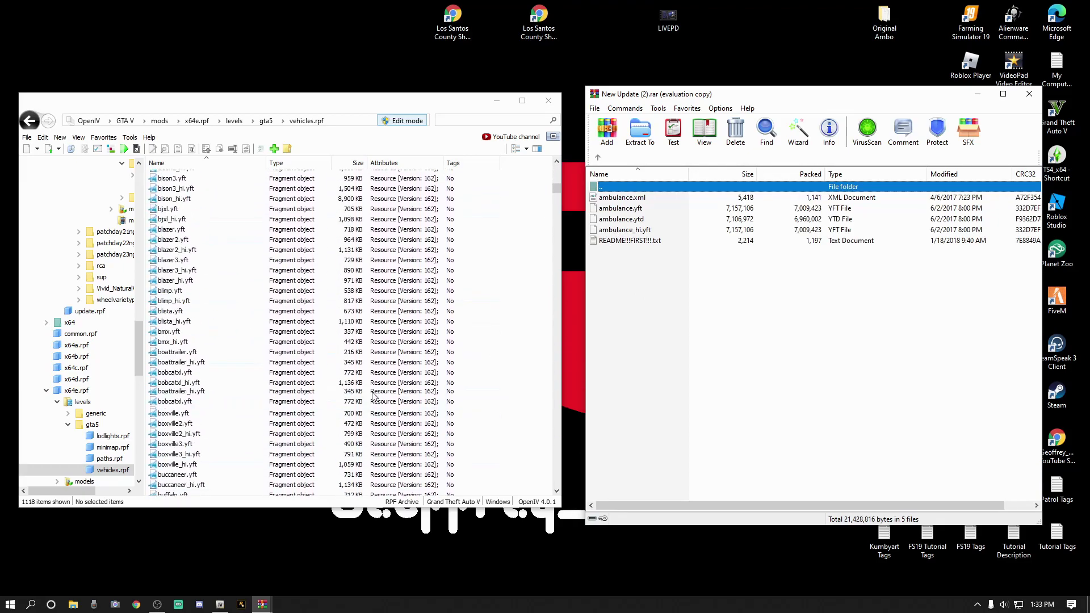
{"action": "scroll", "coordinate": [446, 358], "scroll_direction": "up", "scroll_amount": 8}
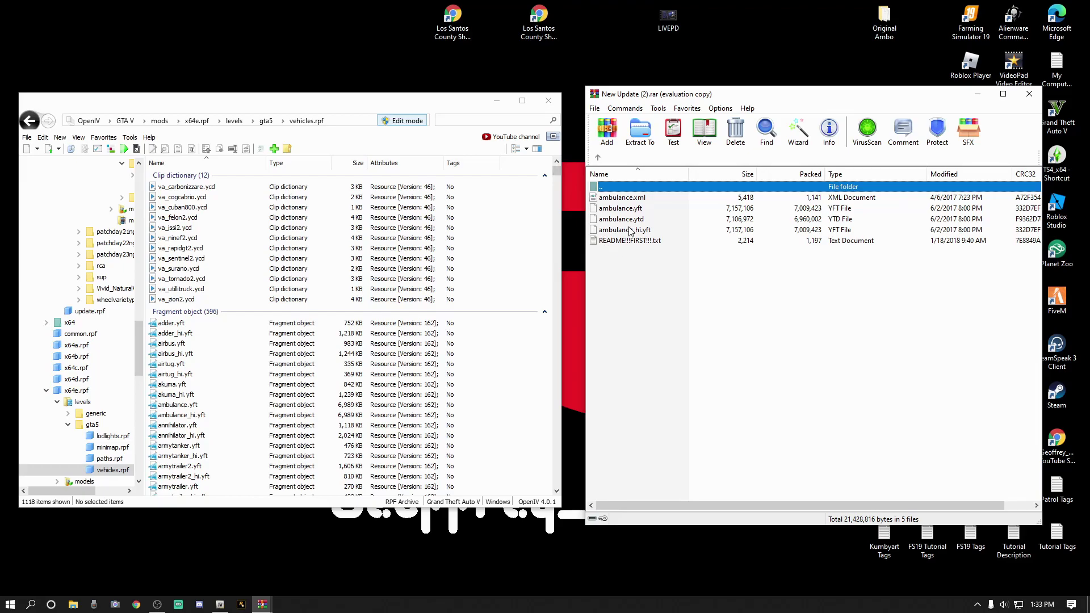
Add ambulance.yft, ambulance.ytd and ambulance_hi.yft from the New Update archive to the open vehicles.rpf.
{"action": "left_click", "coordinate": [668, 290]}
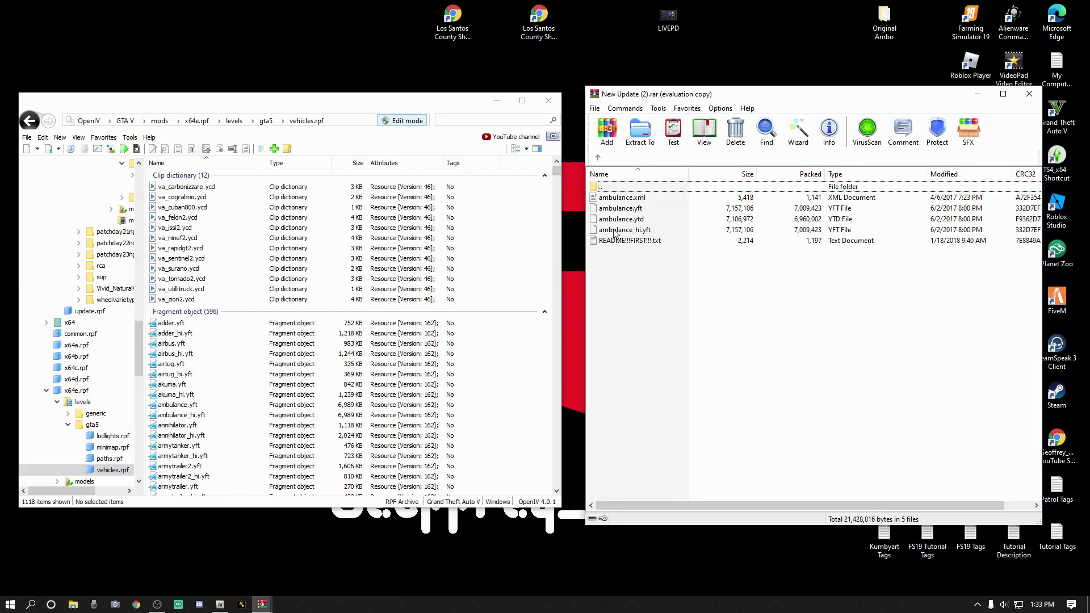
{"action": "left_click_drag", "start_coordinate": [615, 232], "coordinate": [638, 213]}
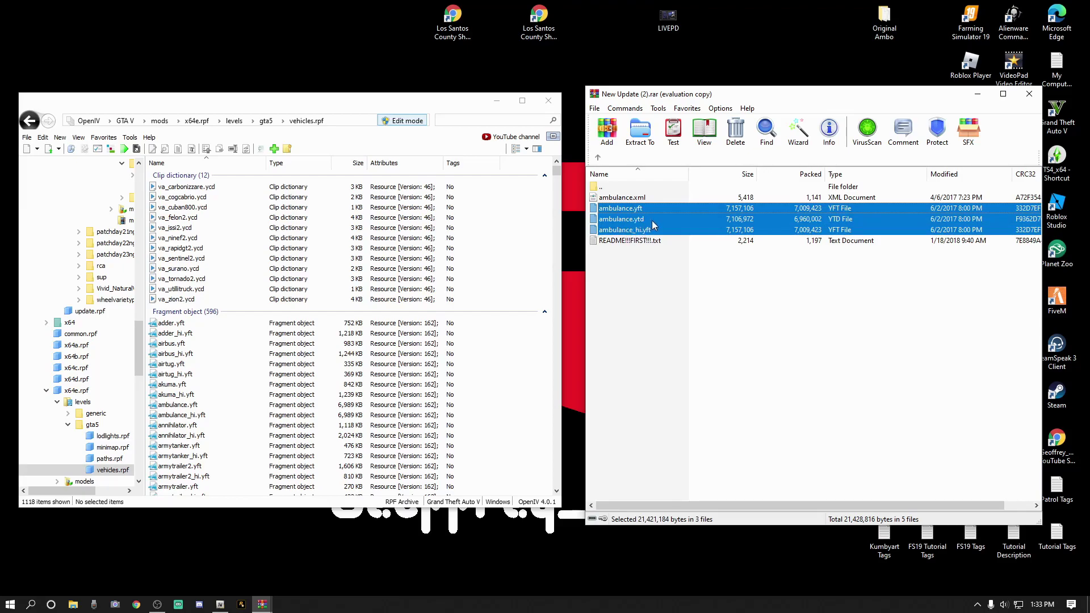
{"action": "left_click_drag", "start_coordinate": [678, 222], "coordinate": [533, 389]}
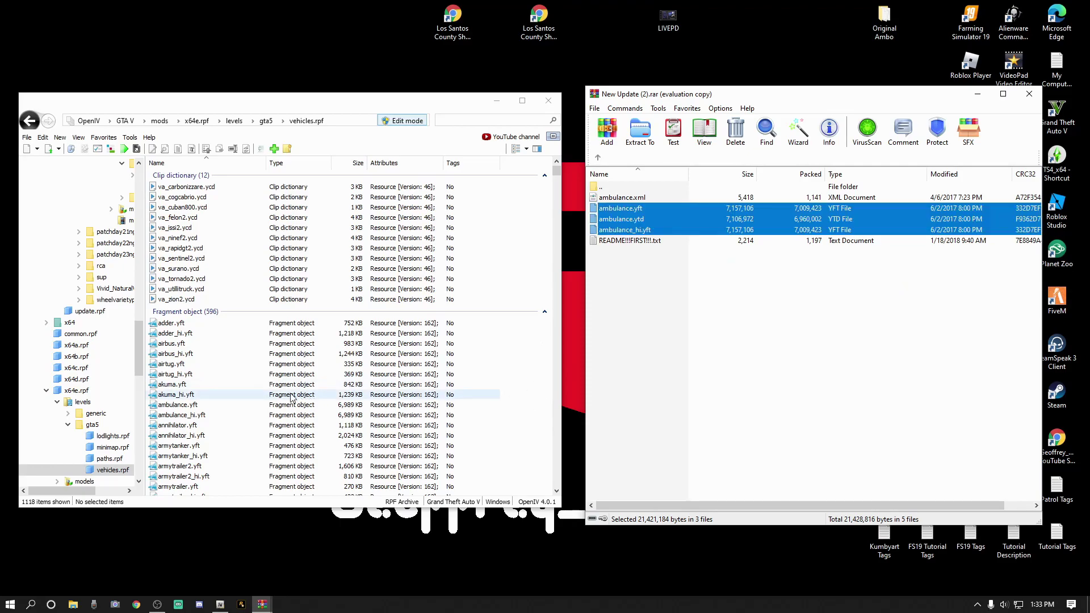
View the ambulance.yft model from several angles in the model viewer and close the viewer.
{"action": "left_click", "coordinate": [182, 407]}
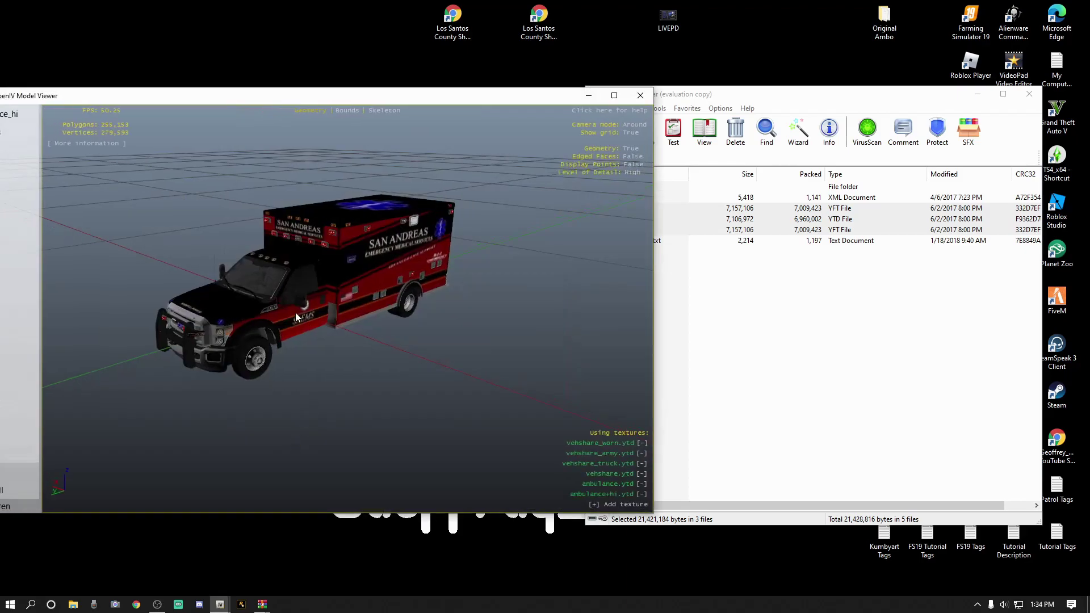
{"action": "left_click_drag", "start_coordinate": [295, 313], "coordinate": [206, 304]}
{"action": "scroll", "coordinate": [285, 331], "scroll_direction": "up", "scroll_amount": 3}
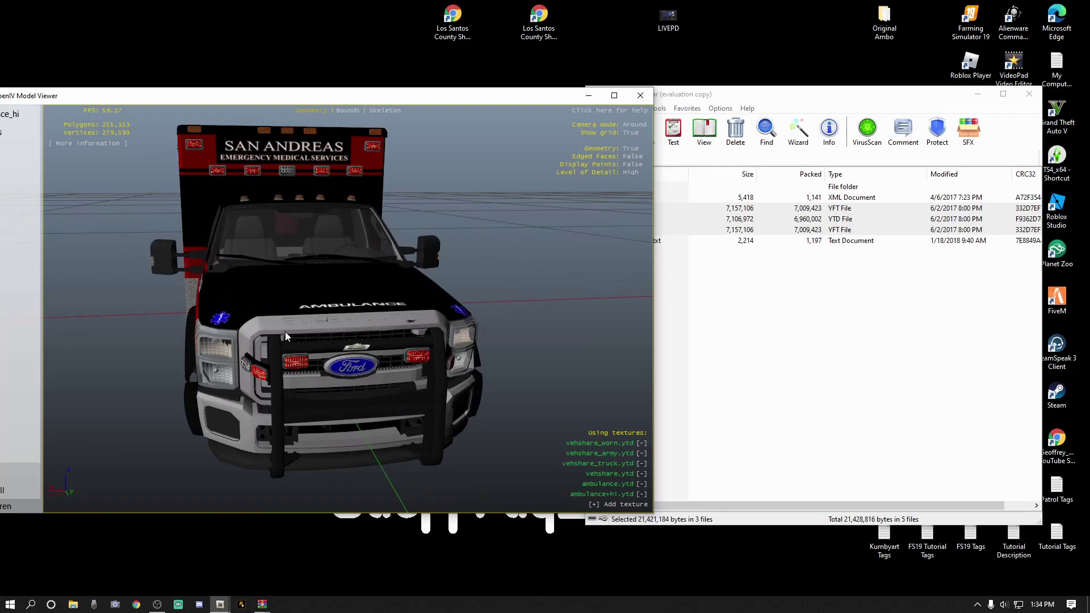
{"action": "scroll", "coordinate": [285, 331], "scroll_direction": "down", "scroll_amount": 3}
{"action": "left_click", "coordinate": [803, 99]}
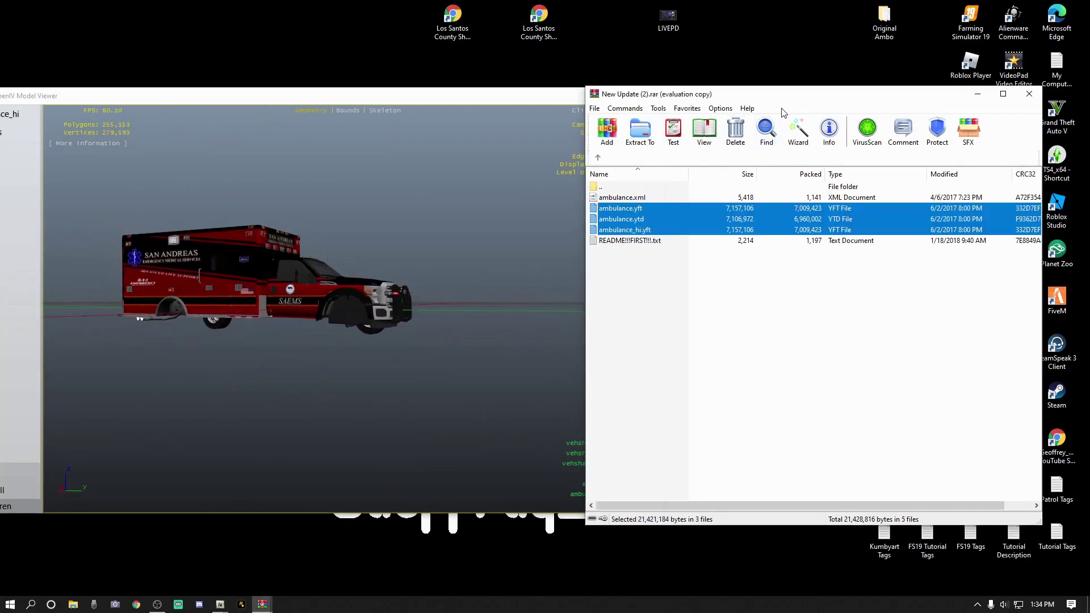
{"action": "left_click_drag", "start_coordinate": [485, 96], "coordinate": [421, 102]}
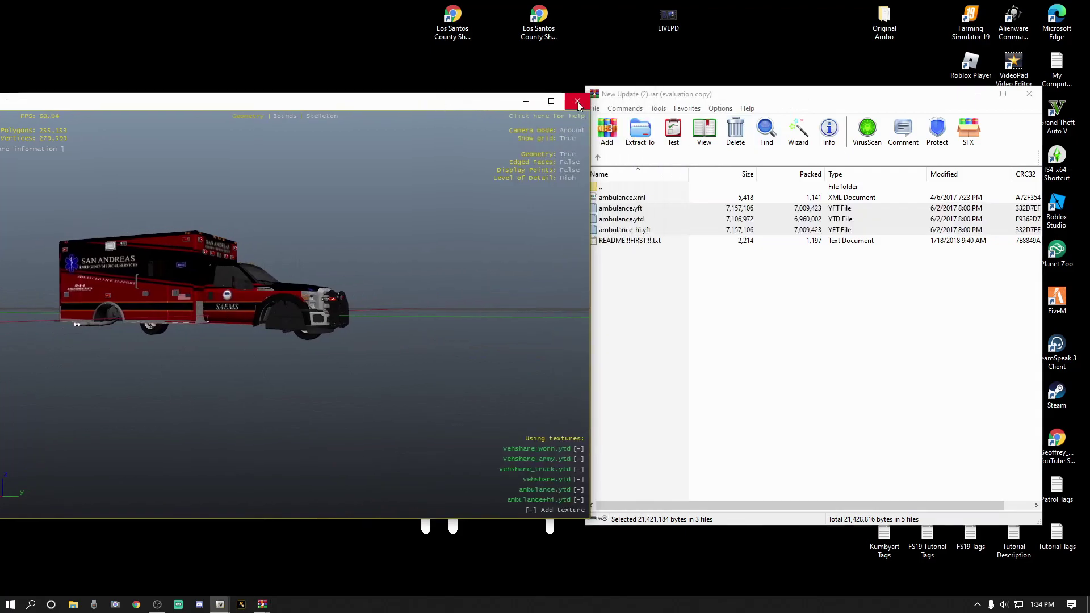
{"action": "left_click", "coordinate": [577, 102]}
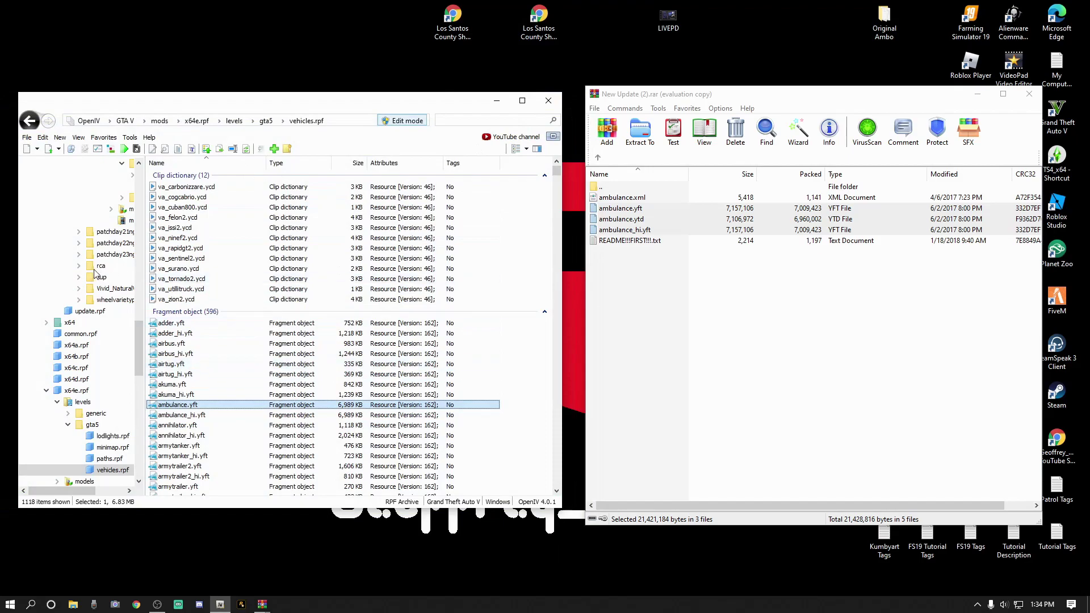
Replace ambulance.xml in the ELS pack_default folder with the ambulance.xml from the New Update archive.
{"action": "scroll", "coordinate": [88, 278], "scroll_direction": "up", "scroll_amount": 12}
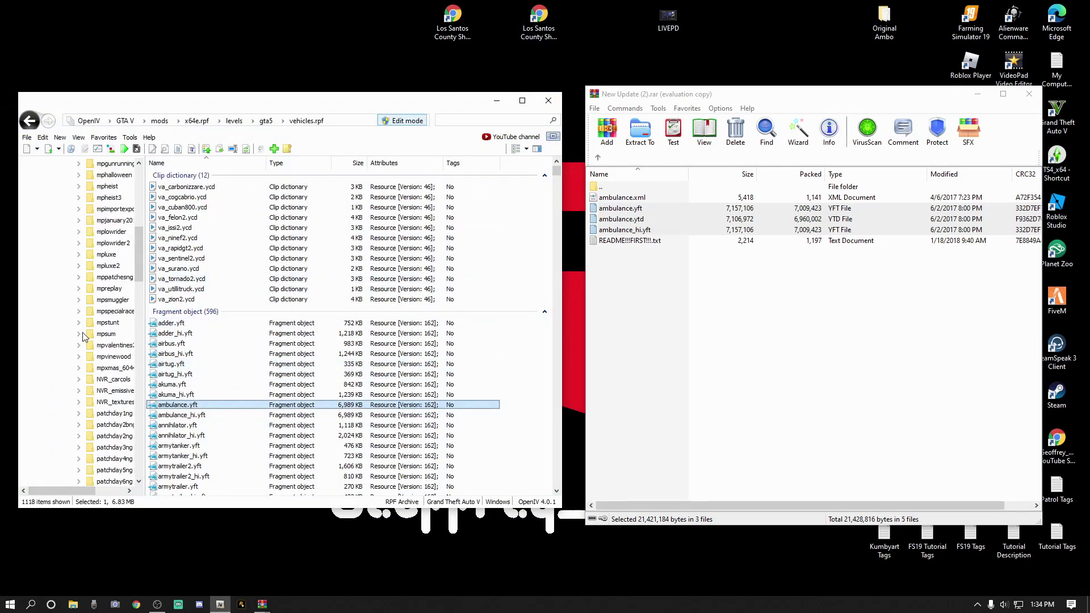
{"action": "scroll", "coordinate": [79, 254], "scroll_direction": "up", "scroll_amount": 12}
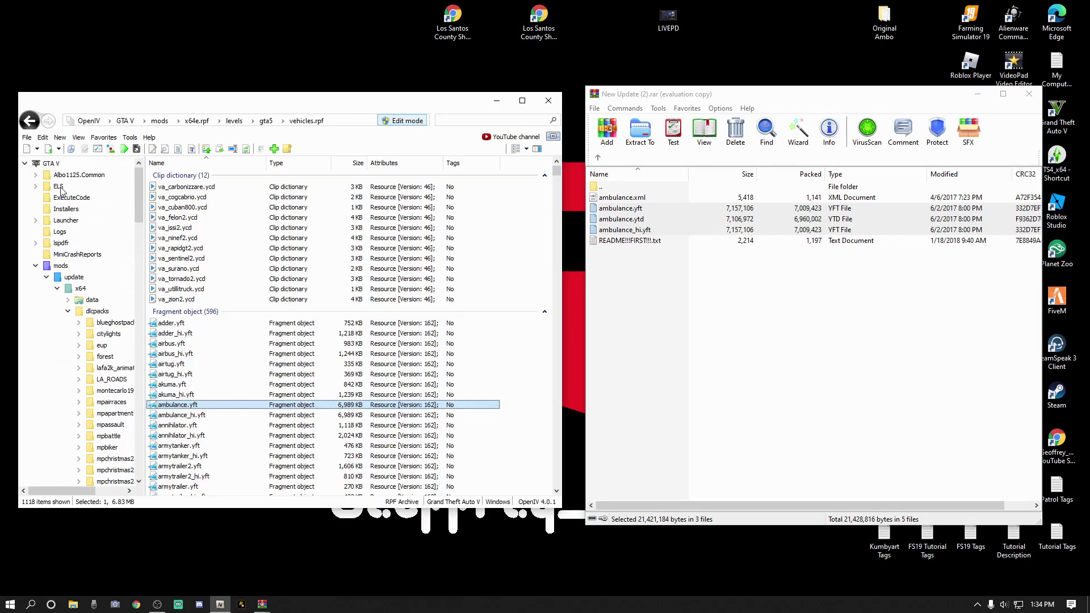
{"action": "left_click", "coordinate": [60, 188]}
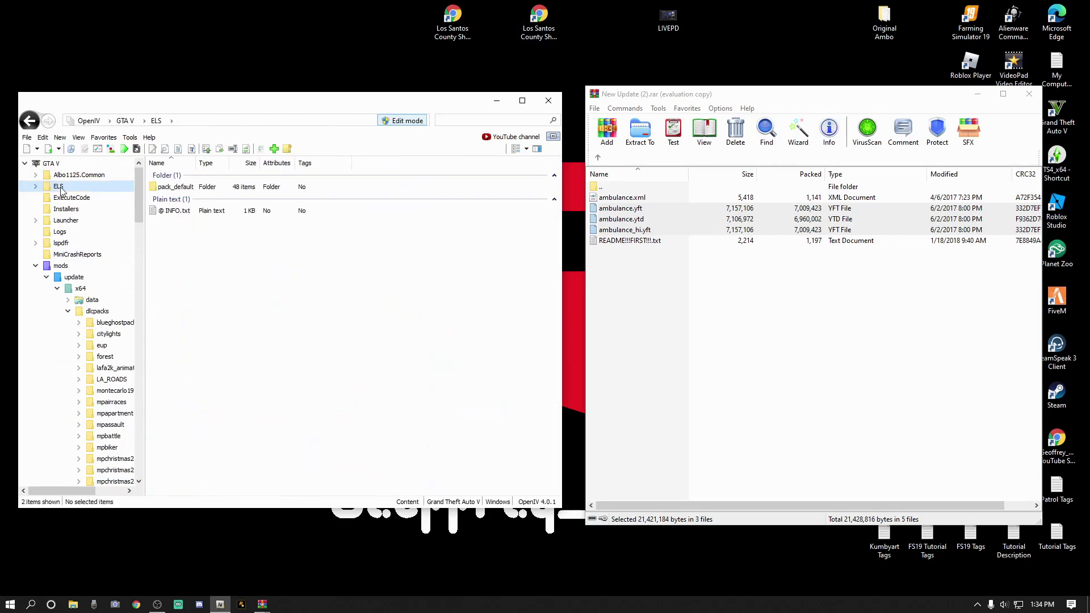
{"action": "double_click", "coordinate": [176, 187]}
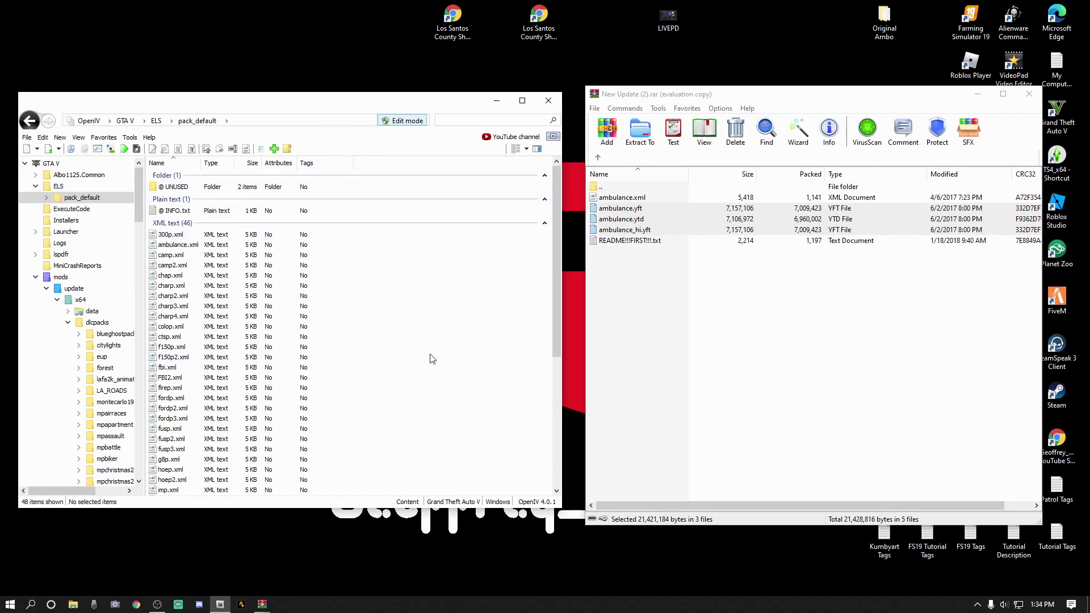
{"action": "right_click", "coordinate": [188, 248]}
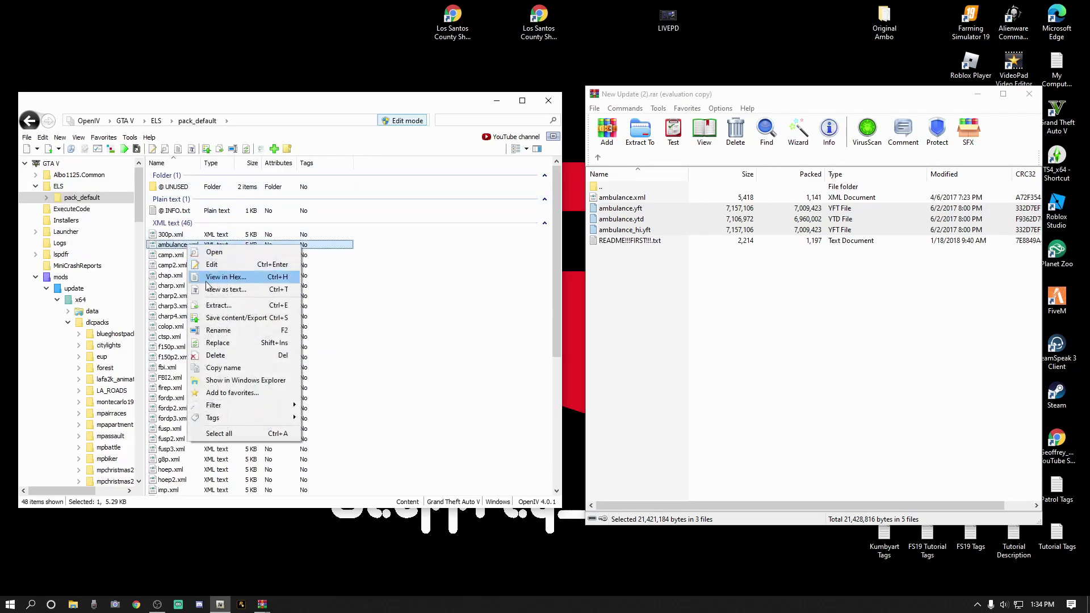
{"action": "left_click", "coordinate": [221, 358]}
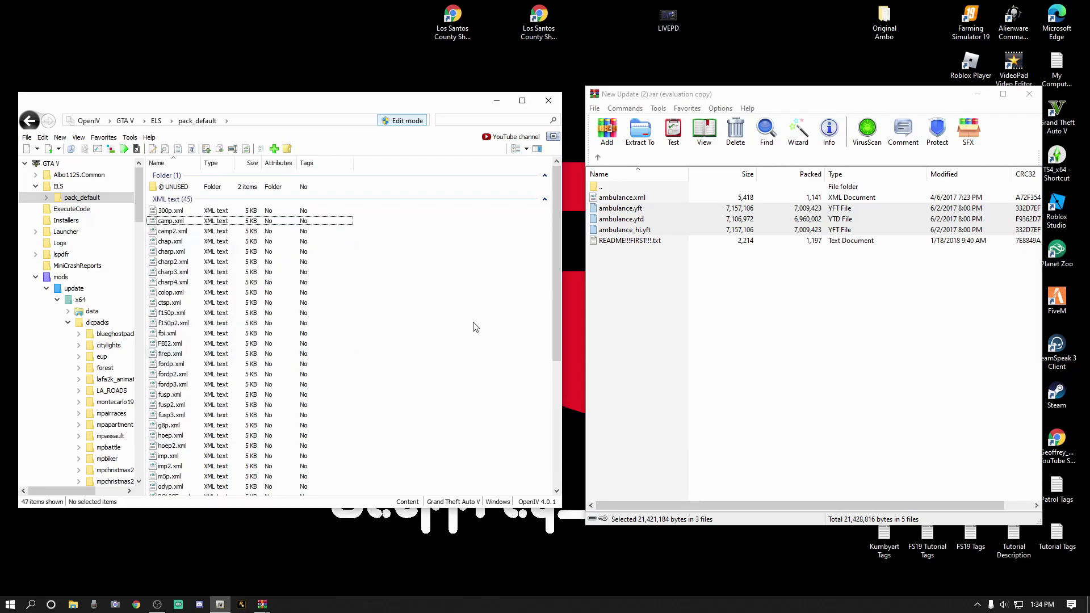
{"action": "left_click", "coordinate": [621, 265]}
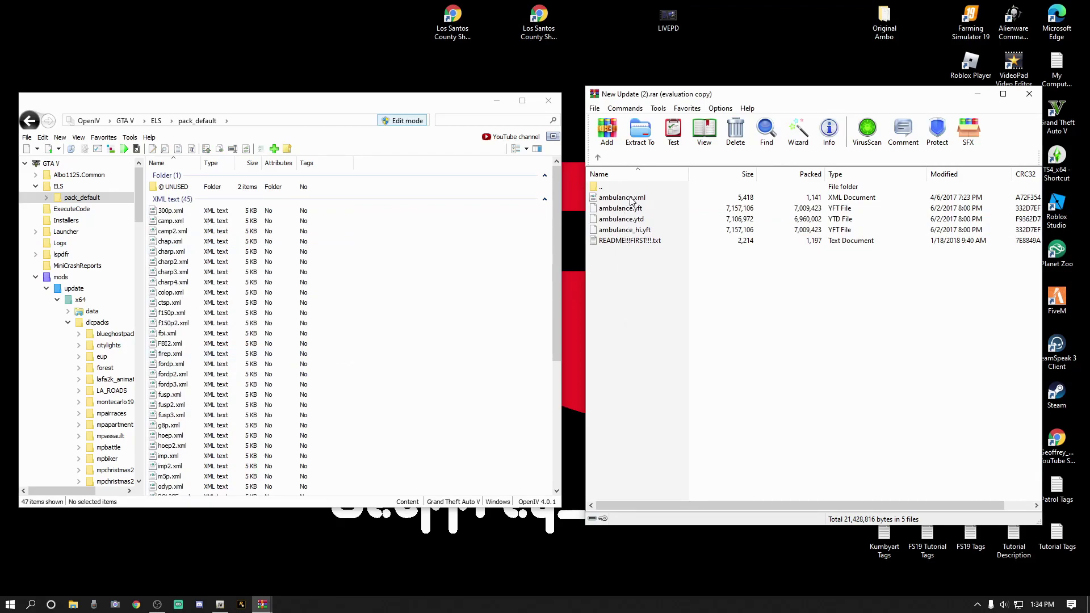
{"action": "left_click_drag", "start_coordinate": [632, 200], "coordinate": [512, 296]}
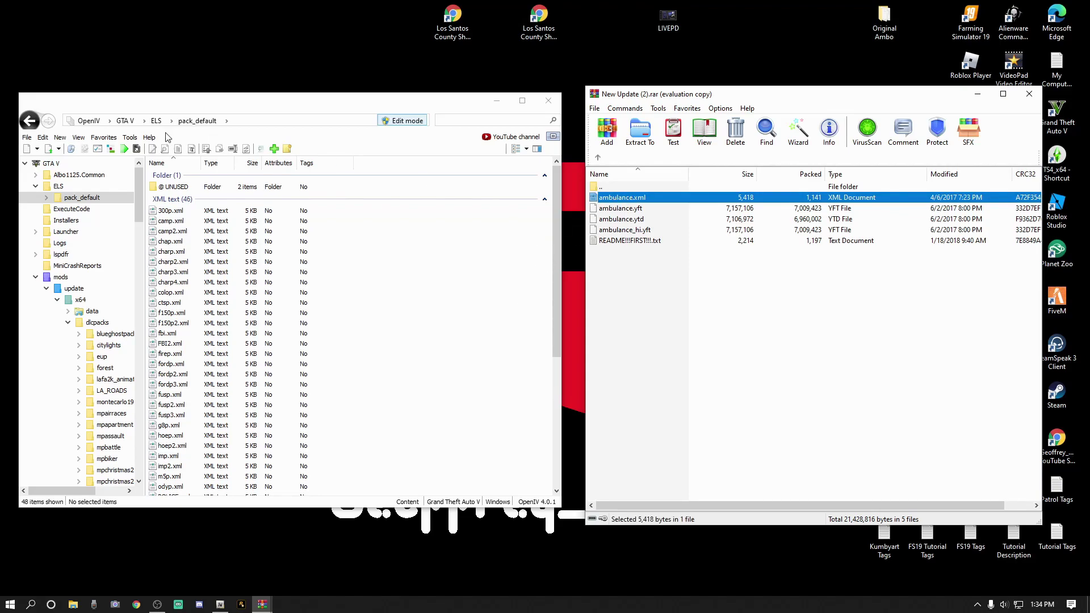
Return to the mods vehicles.rpf through the Regular Vehicles favorite and close the New Update (2).rar archive.
{"action": "left_click", "coordinate": [104, 138]}
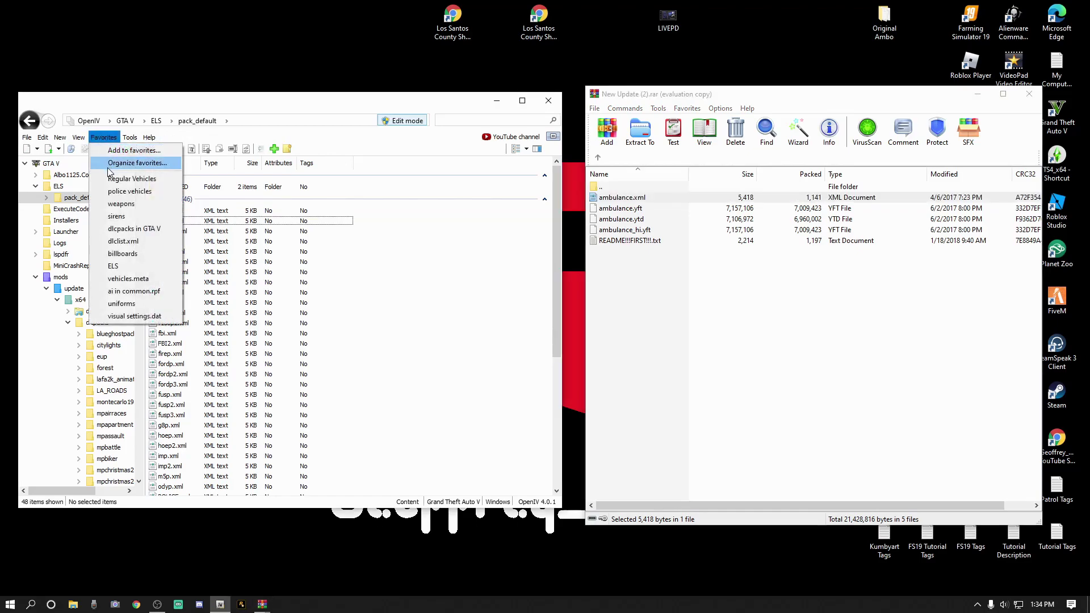
{"action": "left_click", "coordinate": [146, 180]}
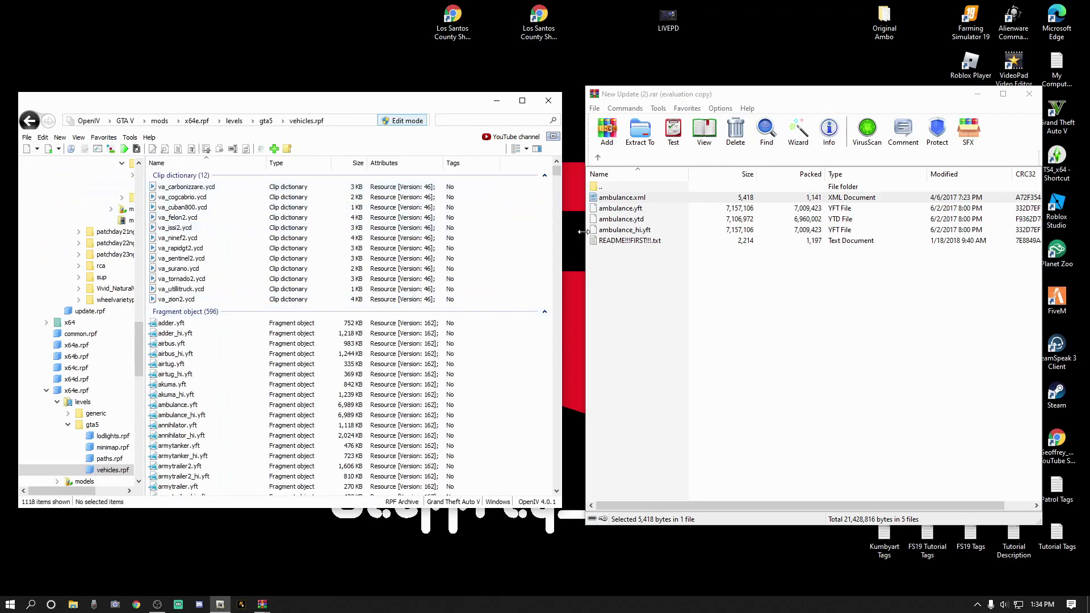
{"action": "double_click", "coordinate": [650, 187]}
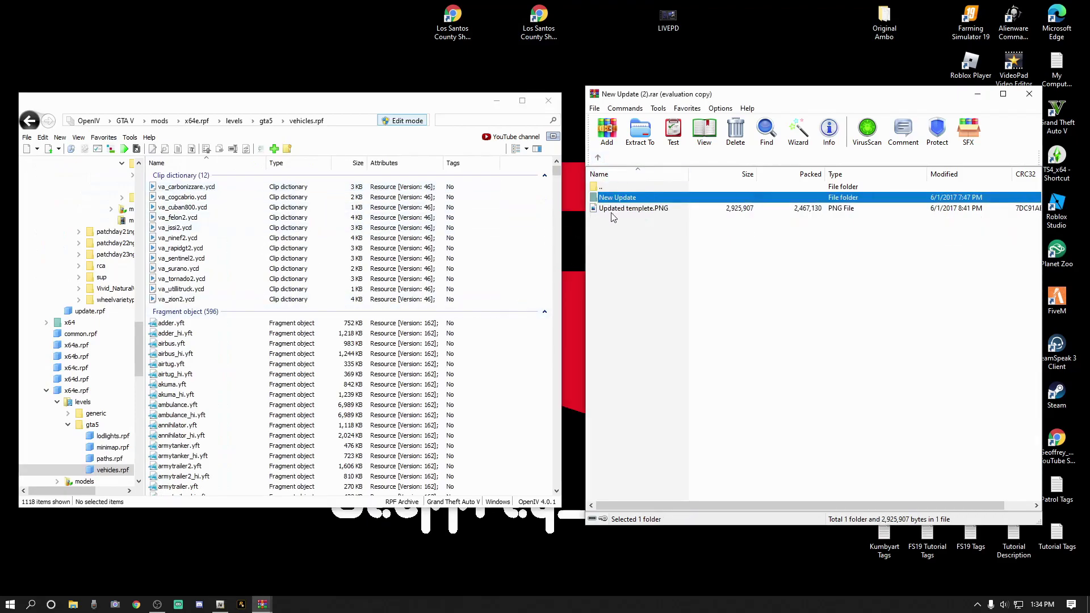
{"action": "left_click", "coordinate": [1030, 94]}
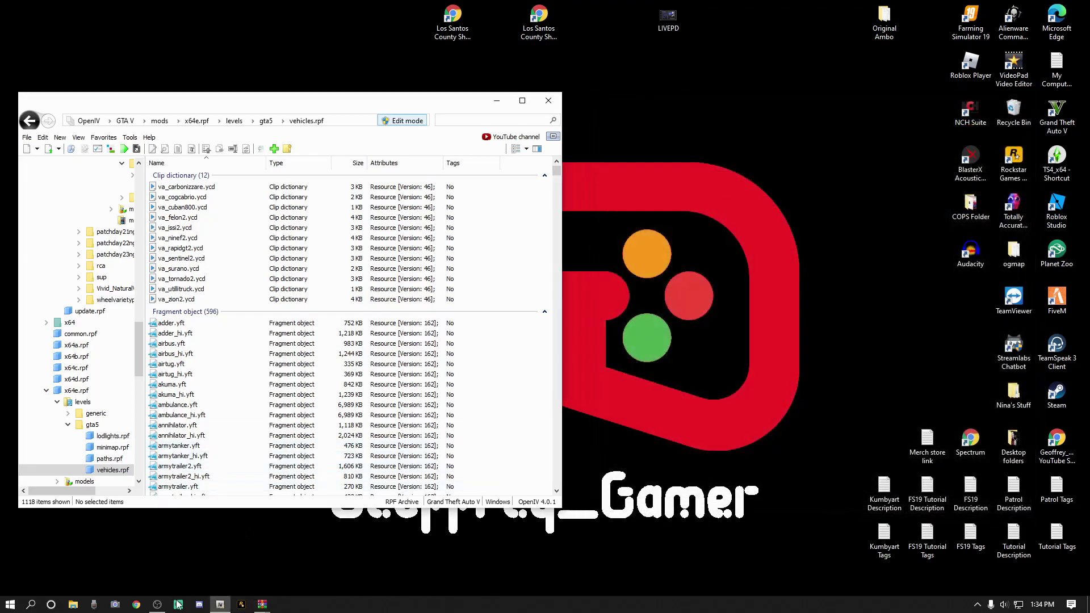
Switch to the LSCS_Skins (2).rar archive in WinRAR, place it beside the vehicles.rpf list and open LSCS Skins > 2K.
{"action": "mouse_move", "coordinate": [261, 609]}
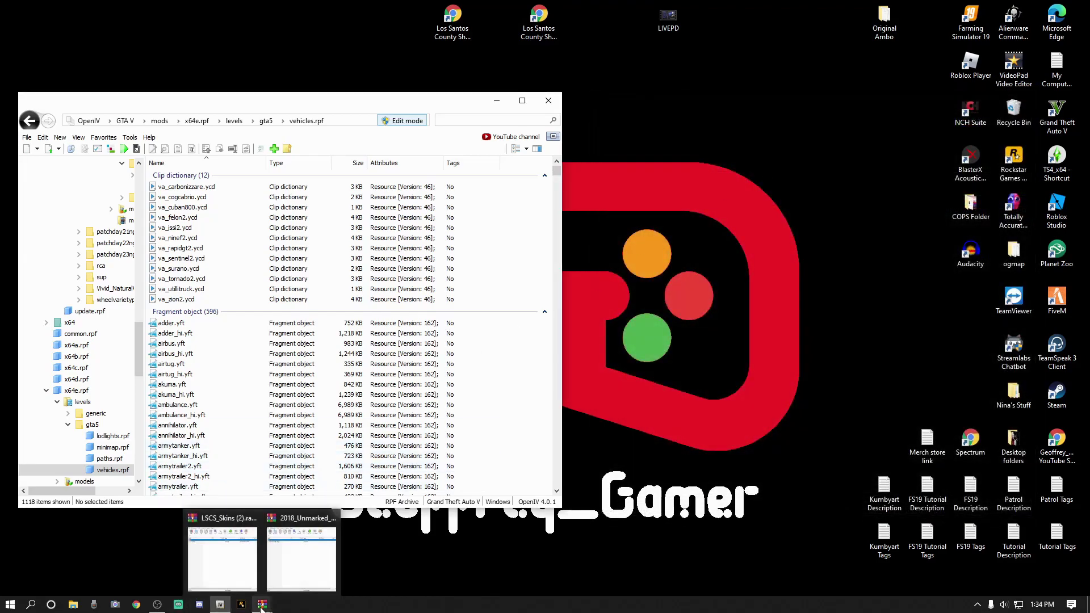
{"action": "left_click", "coordinate": [222, 553]}
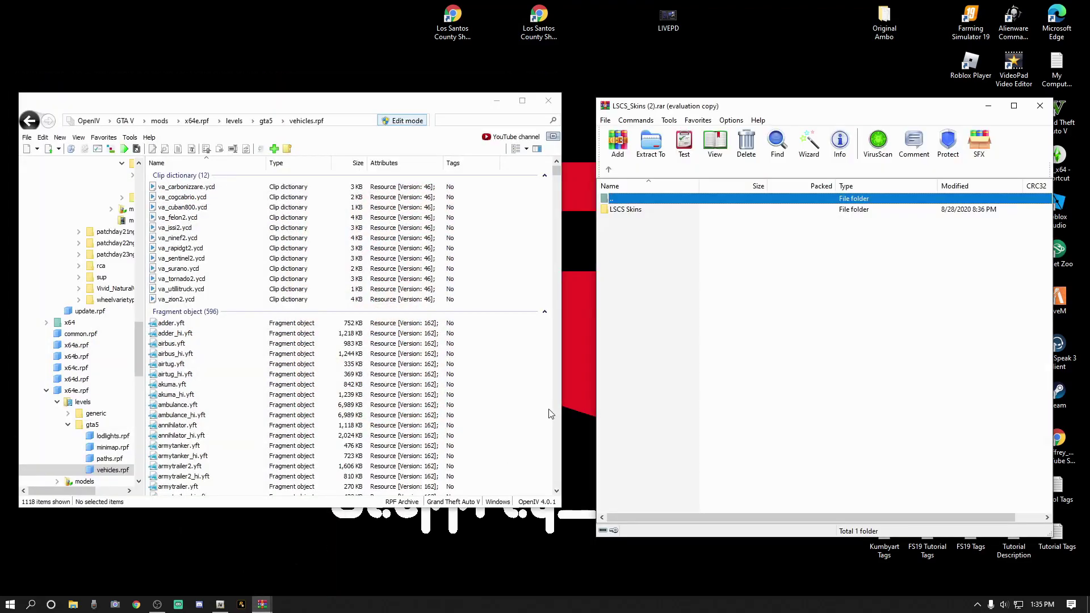
{"action": "left_click_drag", "start_coordinate": [862, 109], "coordinate": [847, 99]}
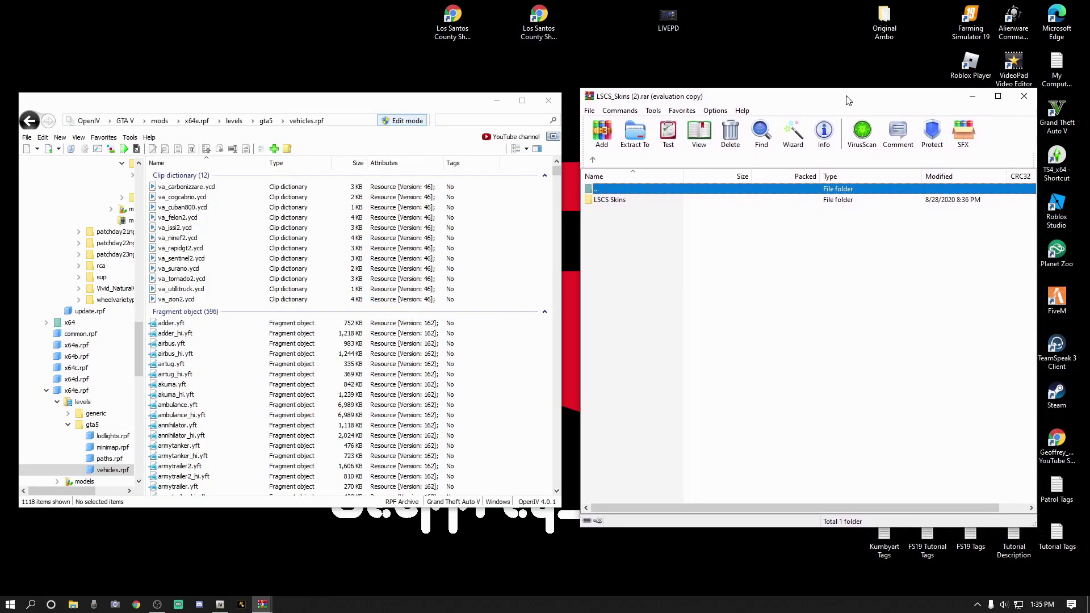
{"action": "double_click", "coordinate": [611, 206]}
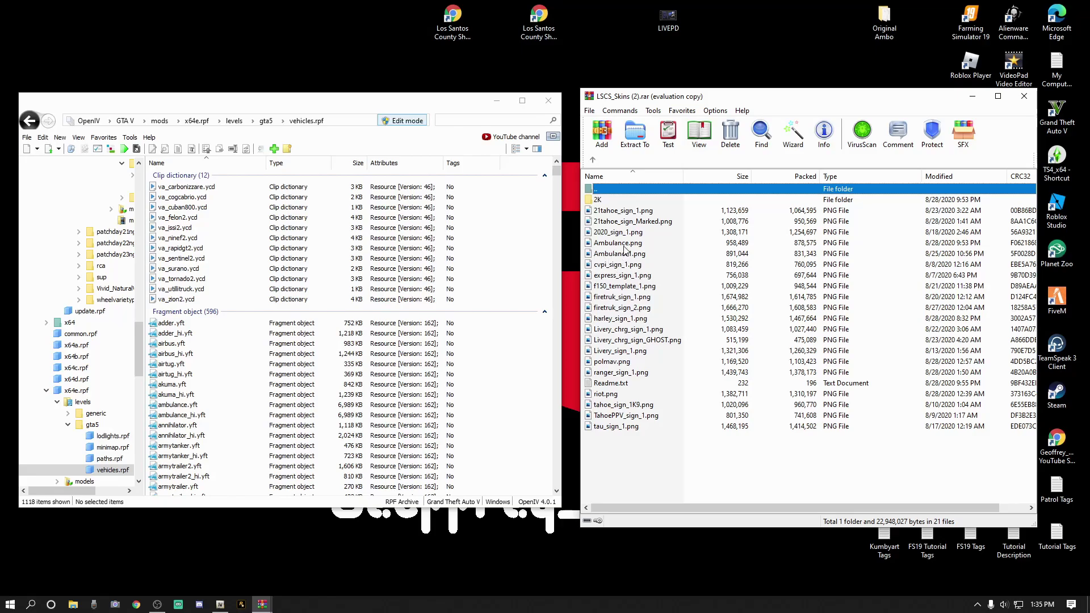
{"action": "double_click", "coordinate": [598, 200]}
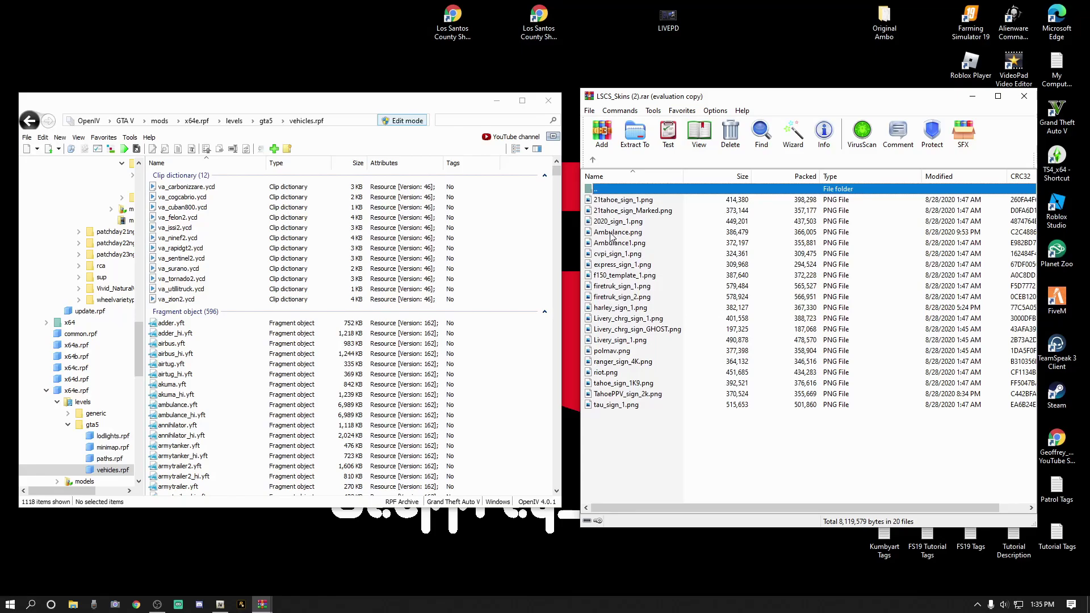
Preview Ambulance.png and Ambulance1.png from the 2K folder, extract Ambulance1.png to the desktop and minimize the archive.
{"action": "double_click", "coordinate": [613, 232]}
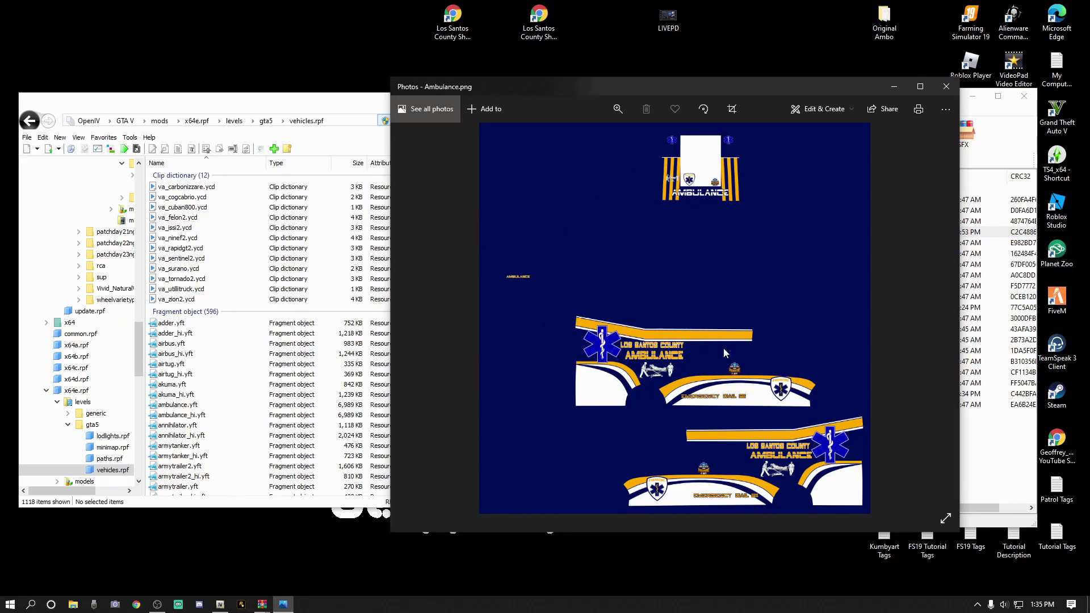
{"action": "left_click", "coordinate": [947, 87]}
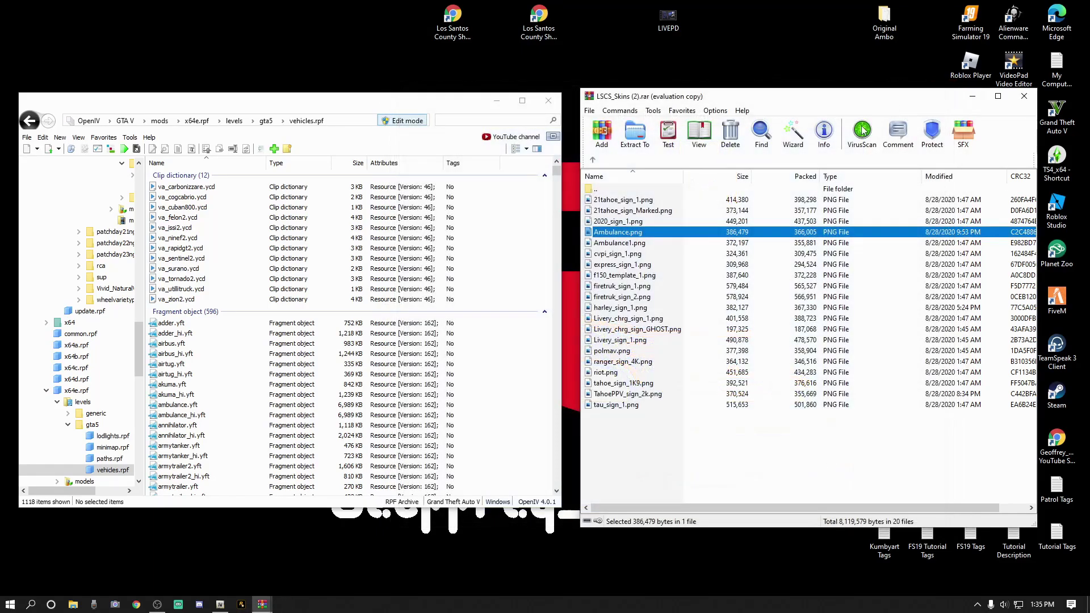
{"action": "double_click", "coordinate": [615, 245]}
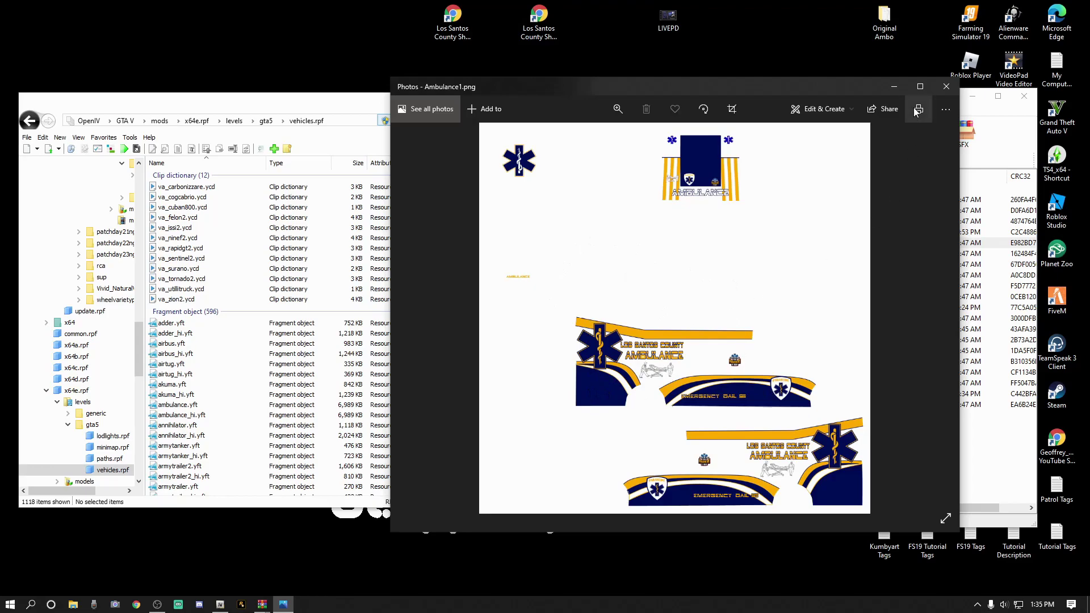
{"action": "left_click", "coordinate": [947, 87]}
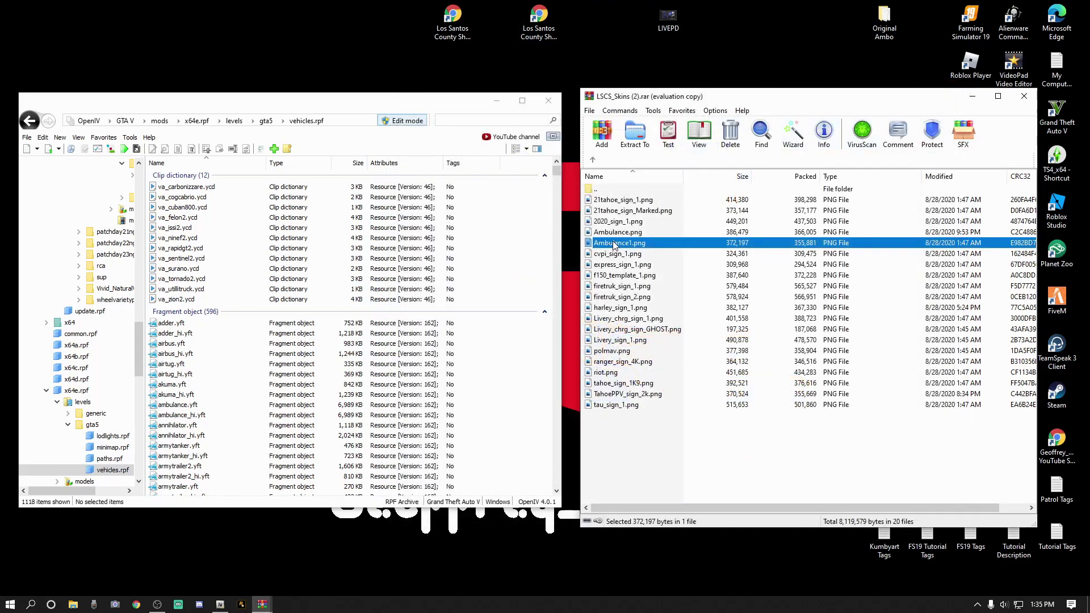
{"action": "left_click_drag", "start_coordinate": [632, 243], "coordinate": [267, 13]}
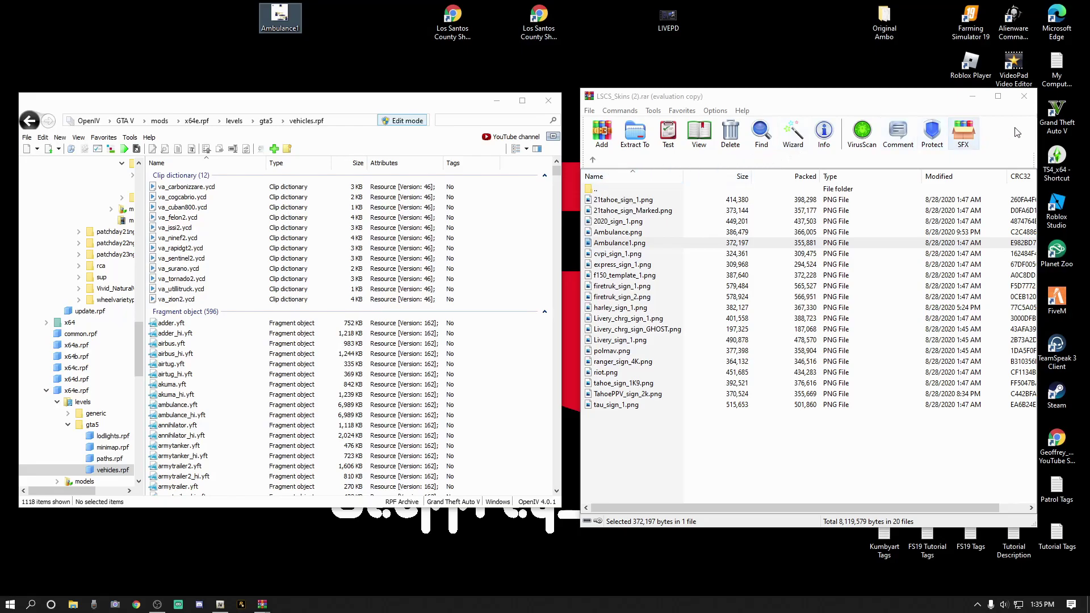
{"action": "left_click", "coordinate": [972, 102]}
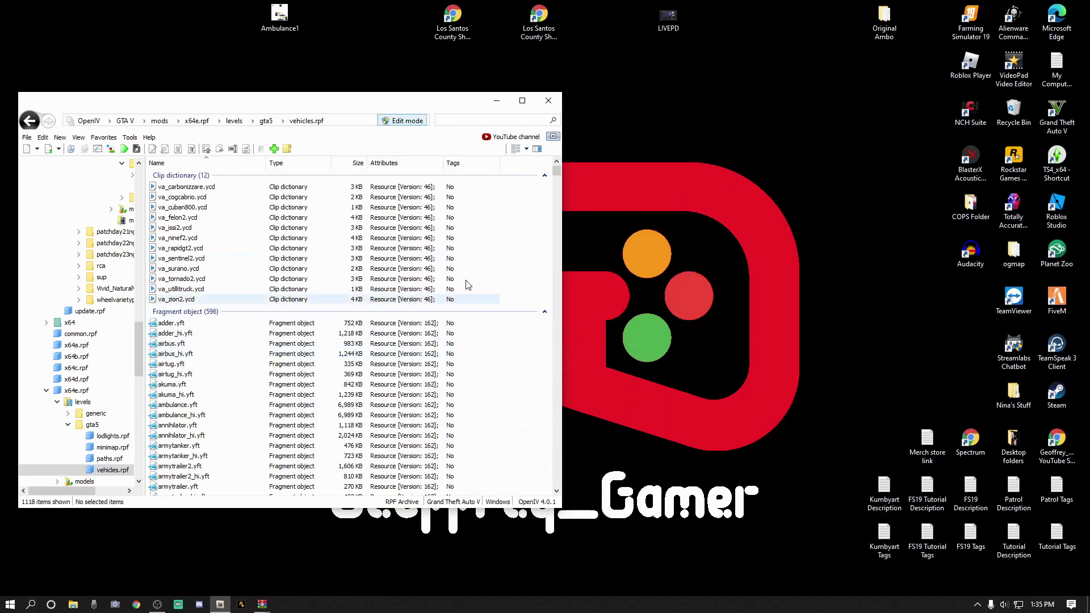
Open ambulance.ytd from the texture dictionaries of vehicles.rpf in the texture editor and move the editor fully into view.
{"action": "left_click_drag", "start_coordinate": [556, 171], "coordinate": [556, 176]}
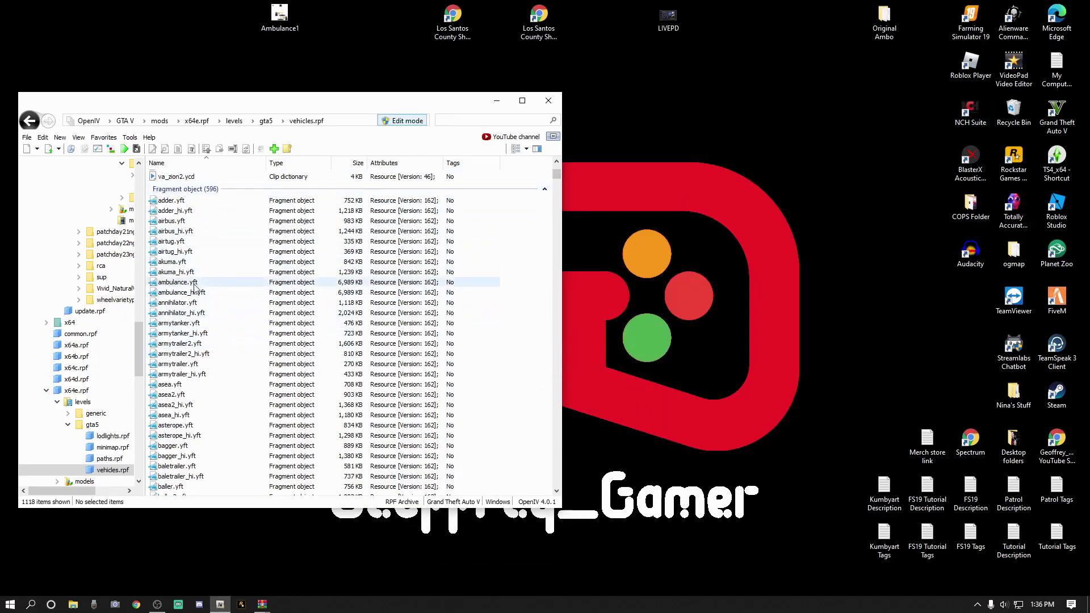
{"action": "left_click_drag", "start_coordinate": [557, 176], "coordinate": [553, 344]}
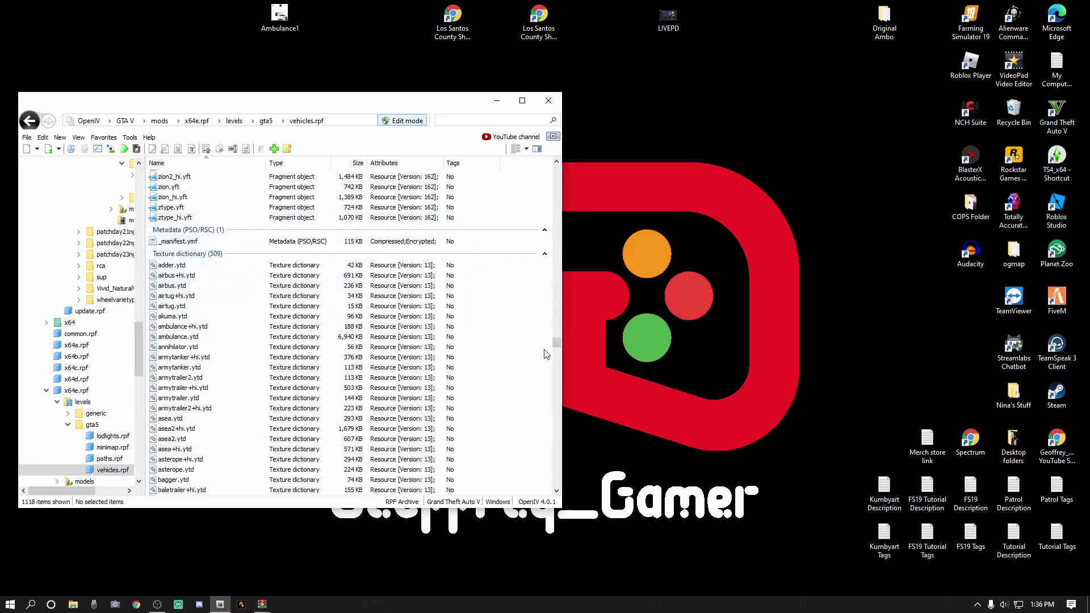
{"action": "left_click_drag", "start_coordinate": [554, 342], "coordinate": [554, 345]}
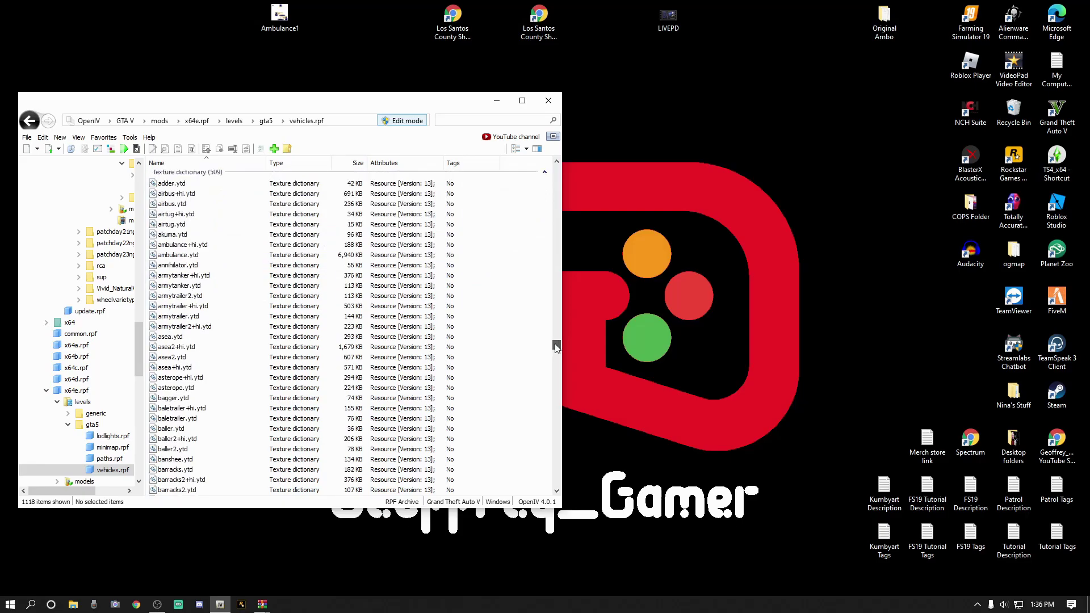
{"action": "double_click", "coordinate": [186, 257]}
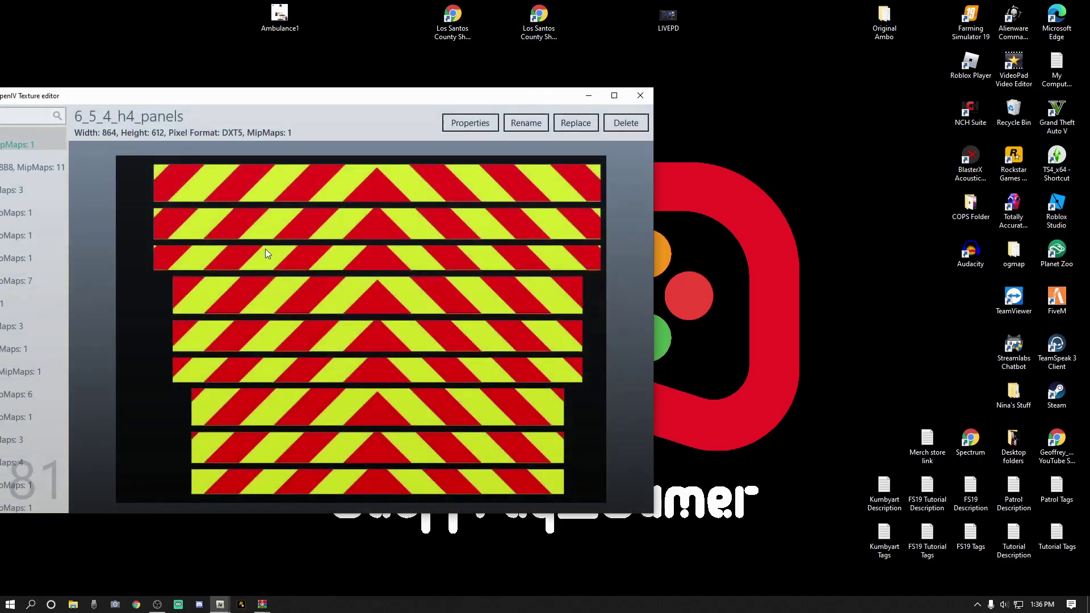
{"action": "left_click_drag", "start_coordinate": [261, 100], "coordinate": [434, 145]}
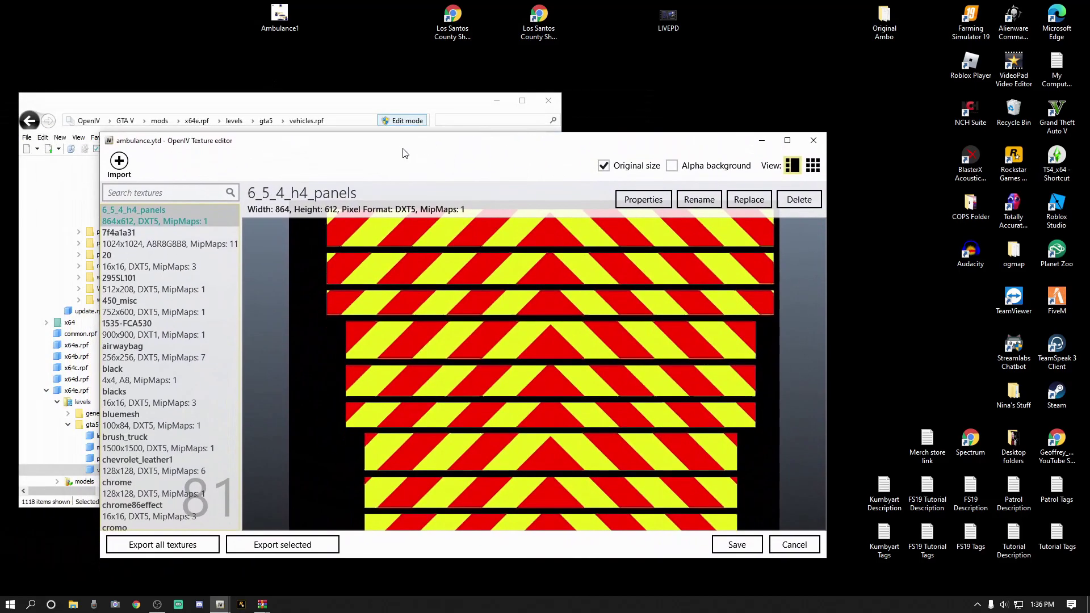
Inspect the f550_sign_2 template texture and delete it from ambulance.ytd.
{"action": "scroll", "coordinate": [170, 328], "scroll_direction": "down", "scroll_amount": 6}
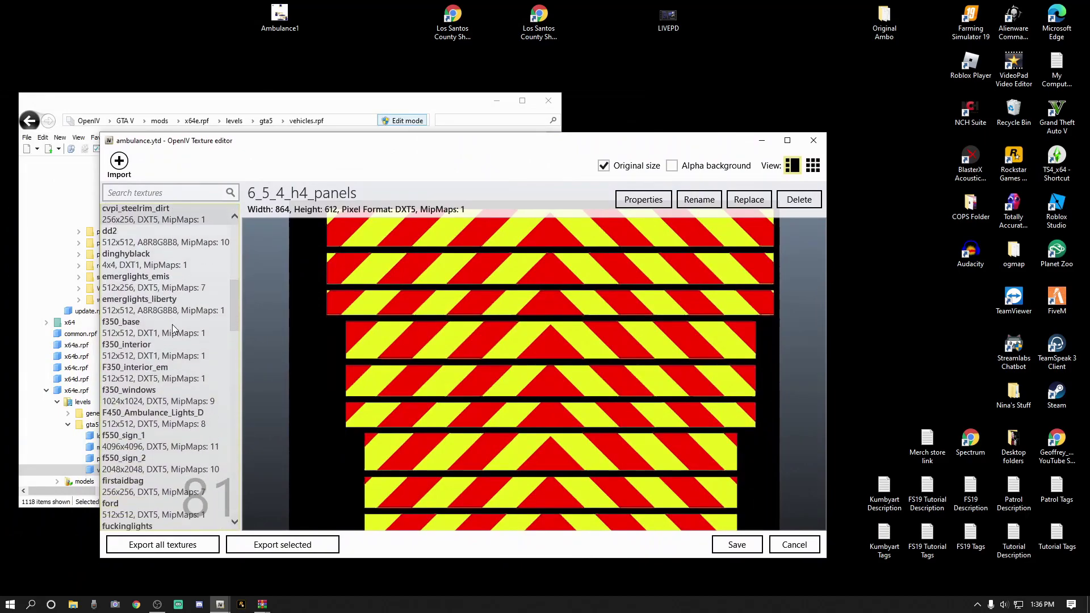
{"action": "left_click_drag", "start_coordinate": [234, 325], "coordinate": [234, 329]}
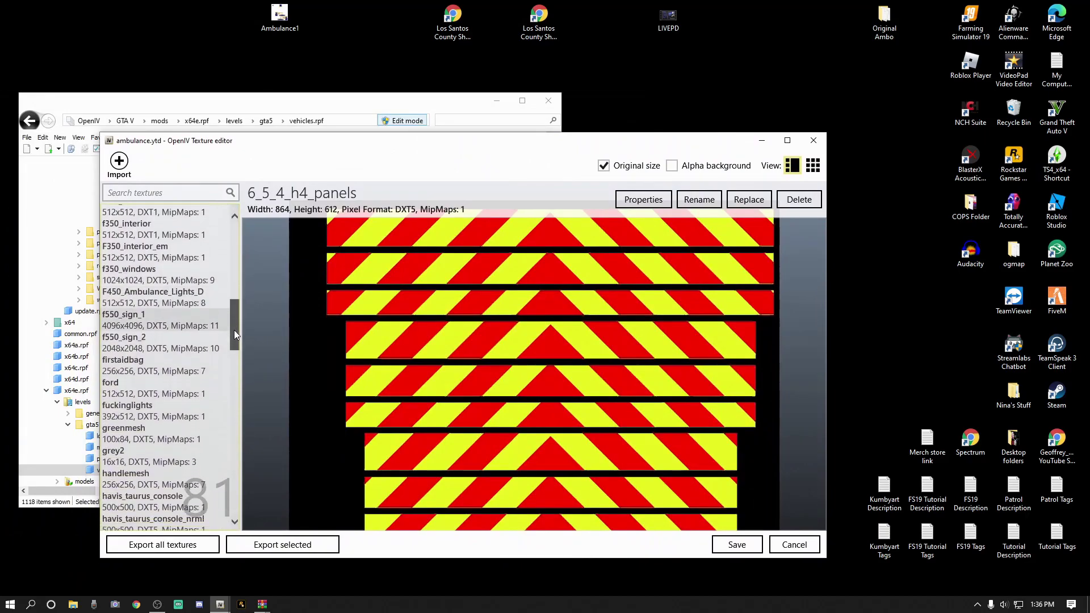
{"action": "left_click", "coordinate": [134, 345]}
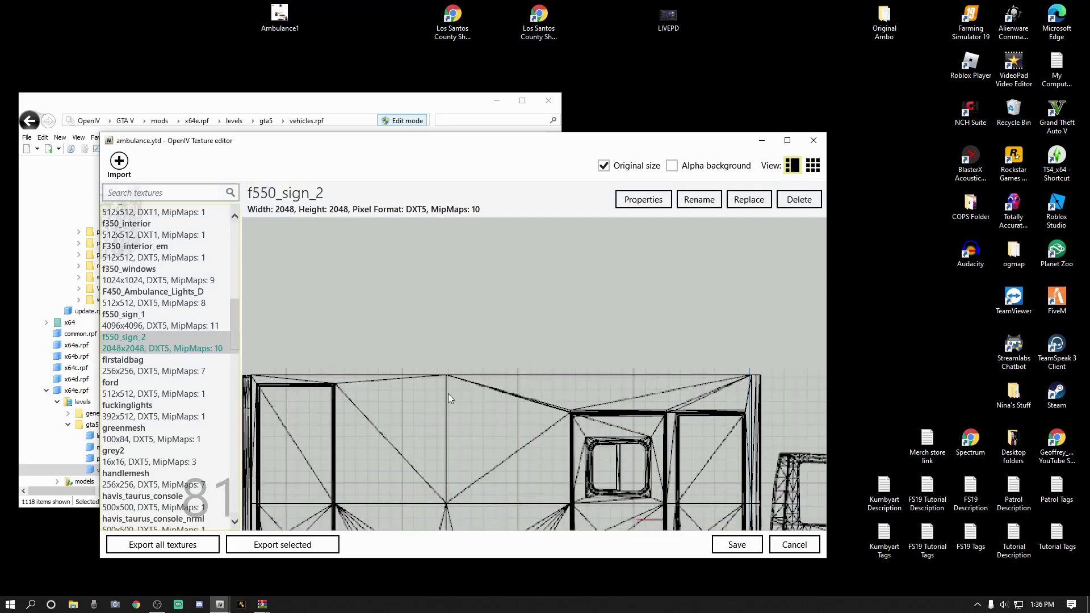
{"action": "scroll", "coordinate": [482, 391], "scroll_direction": "up", "scroll_amount": 3}
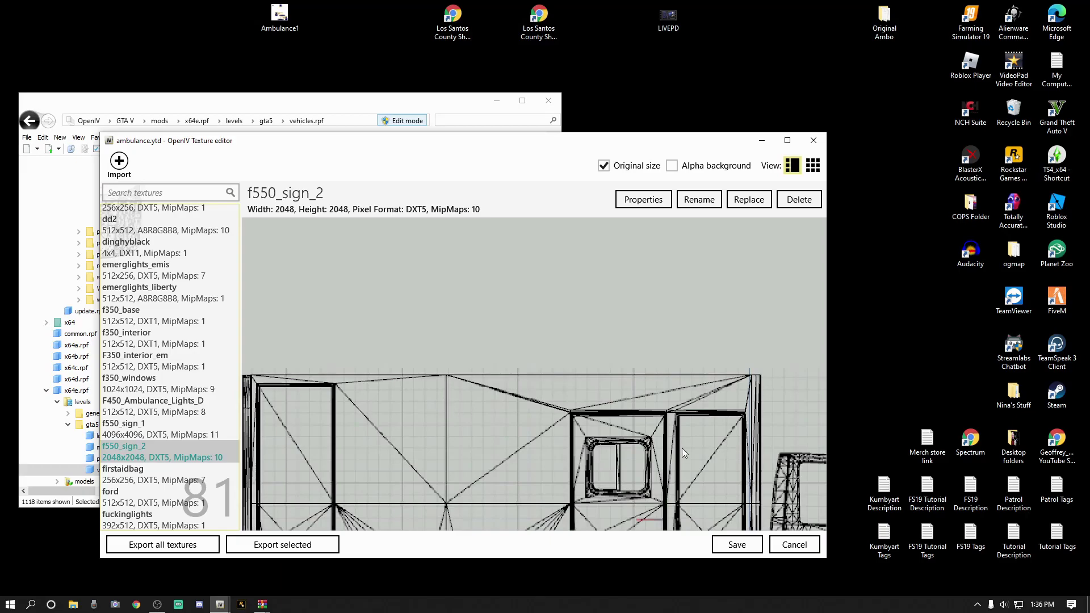
{"action": "left_click_drag", "start_coordinate": [567, 466], "coordinate": [573, 340]}
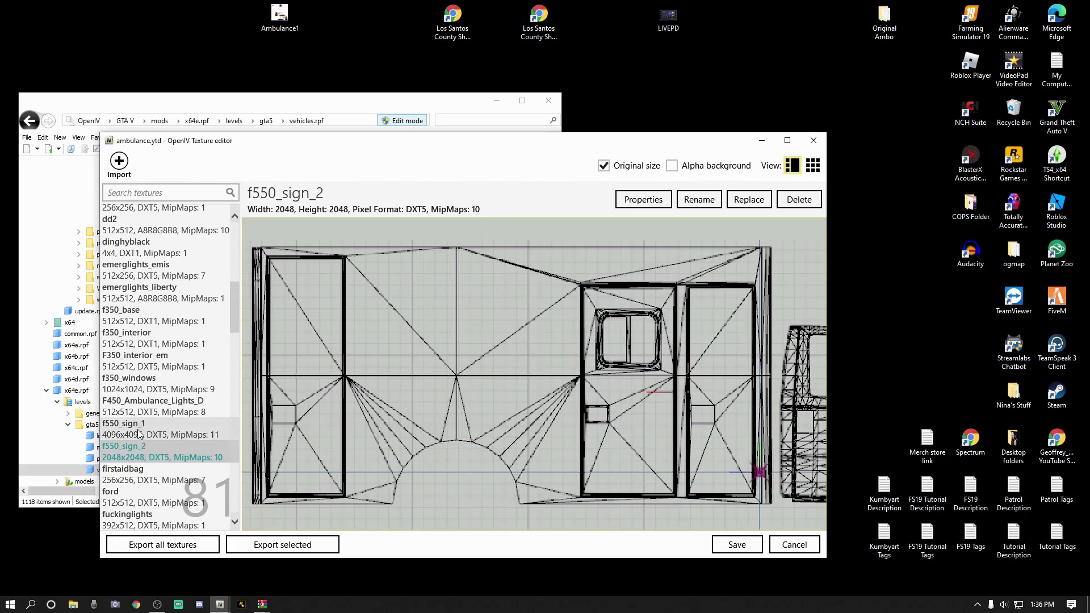
{"action": "right_click", "coordinate": [143, 455]}
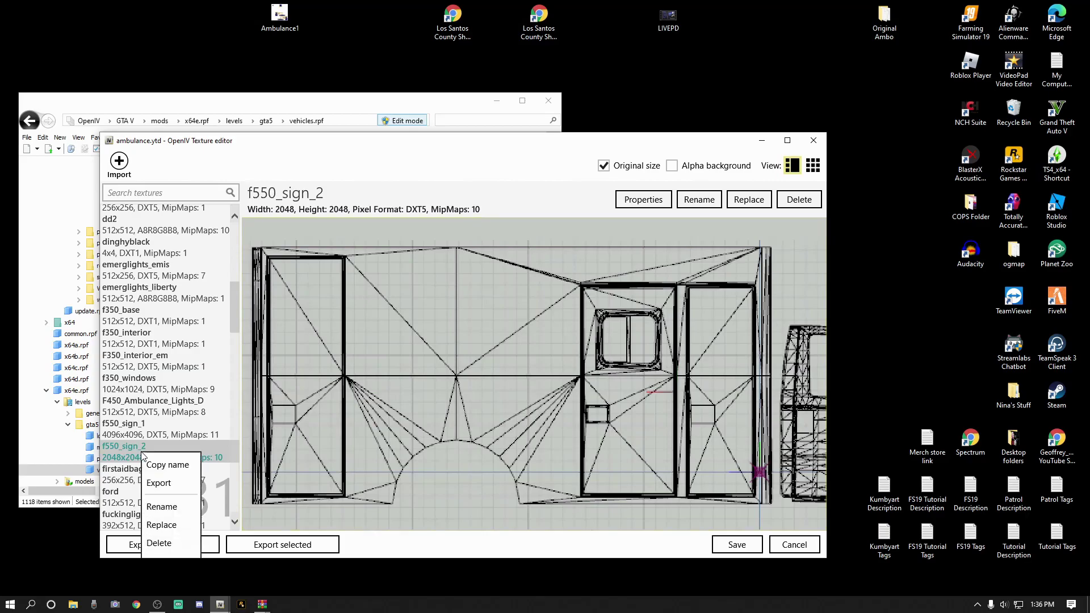
{"action": "left_click", "coordinate": [166, 545]}
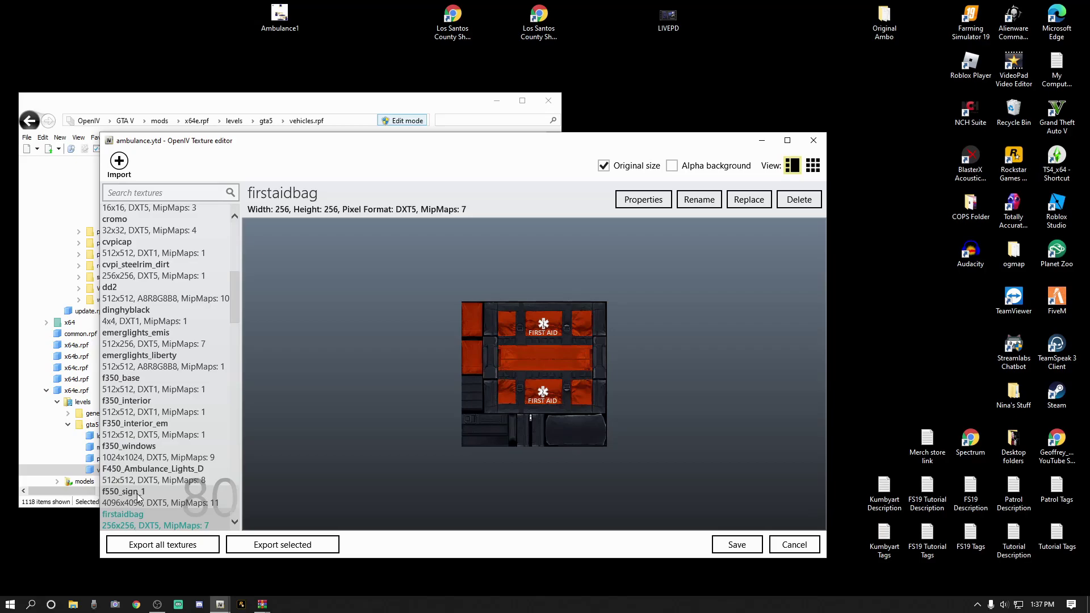
Replace the f550_sign_1 texture with Ambulance1.png from the desktop, check the new livery and save ambulance.ytd.
{"action": "left_click", "coordinate": [138, 495]}
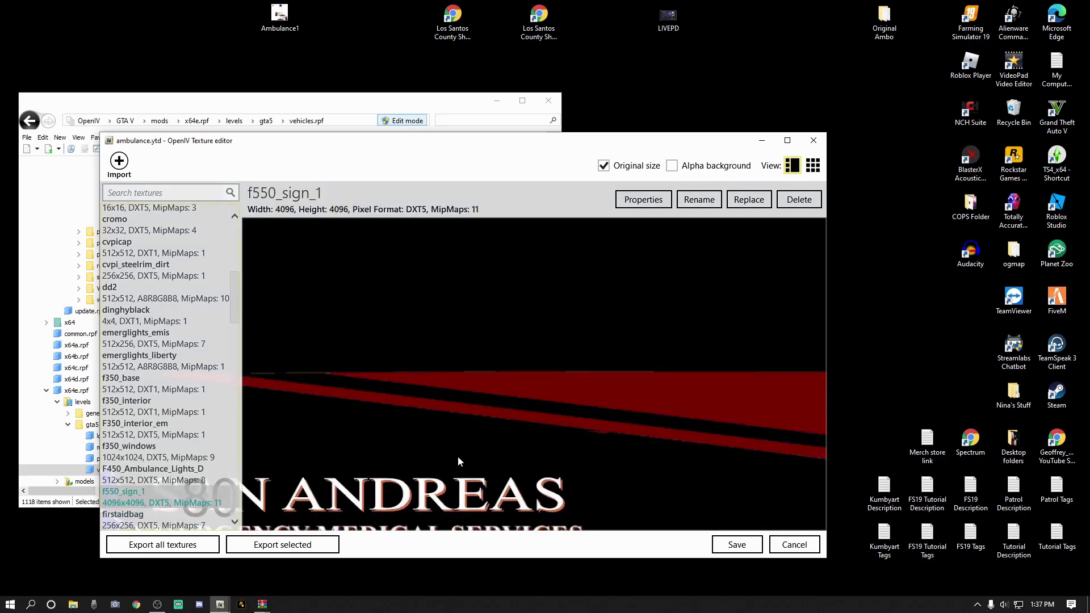
{"action": "left_click_drag", "start_coordinate": [564, 457], "coordinate": [468, 267]}
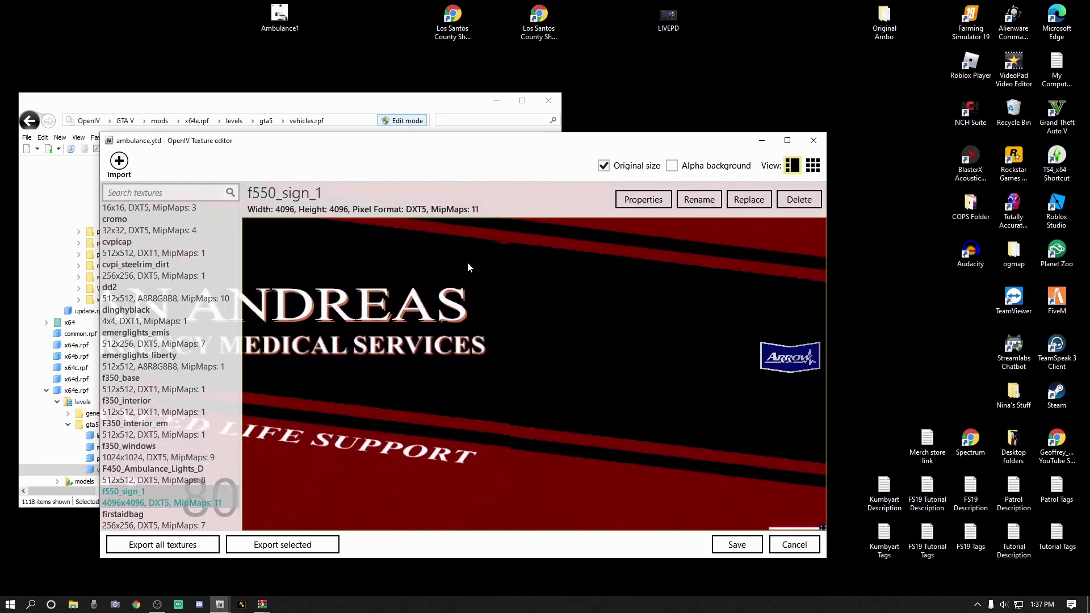
{"action": "left_click", "coordinate": [748, 199]}
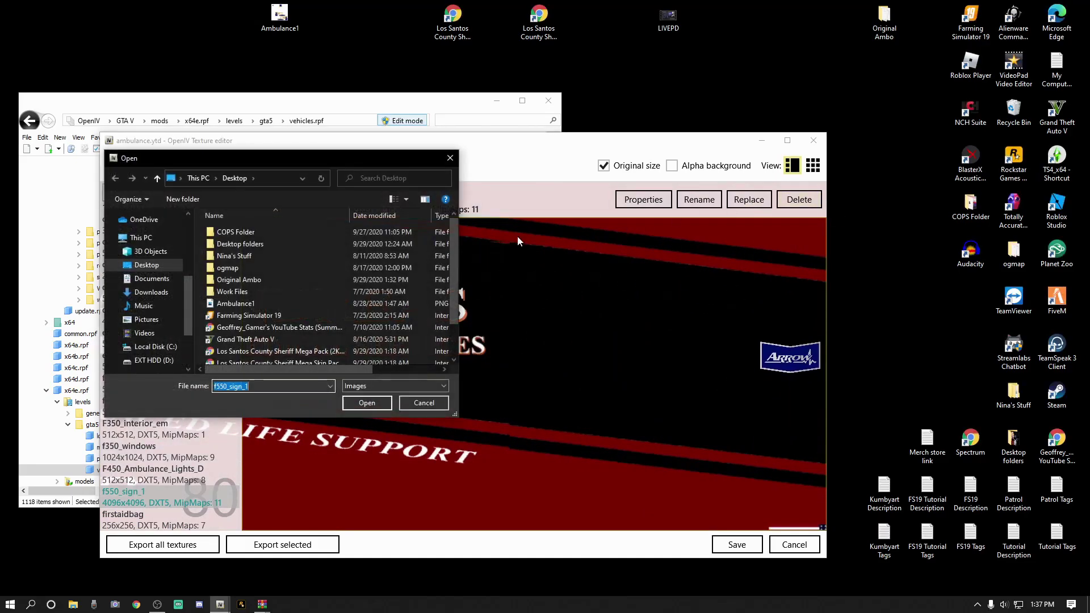
{"action": "left_click", "coordinate": [134, 267]}
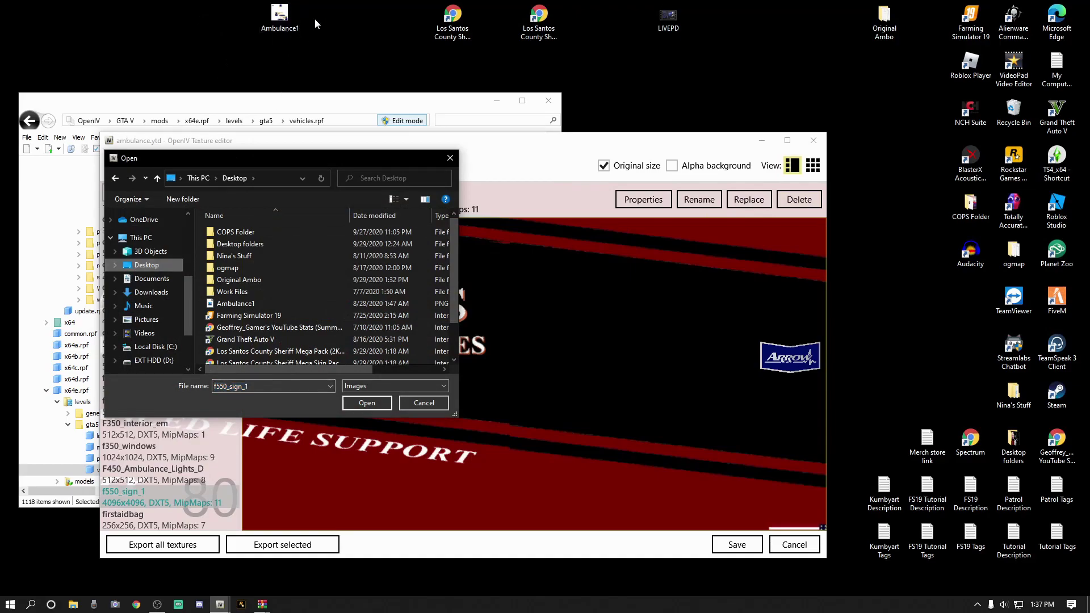
{"action": "left_click", "coordinate": [239, 303]}
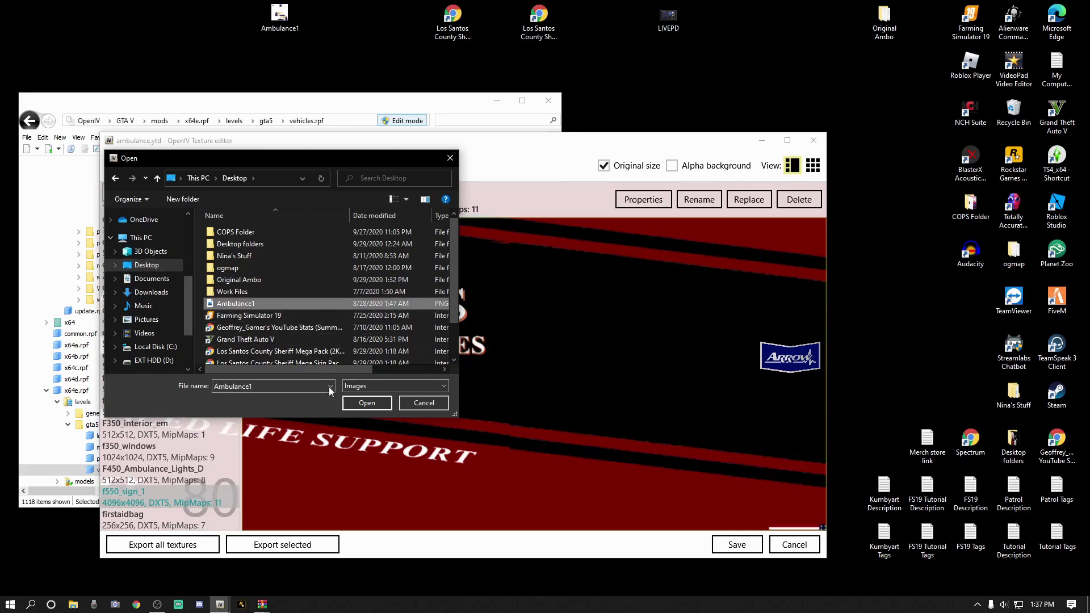
{"action": "left_click", "coordinate": [366, 403]}
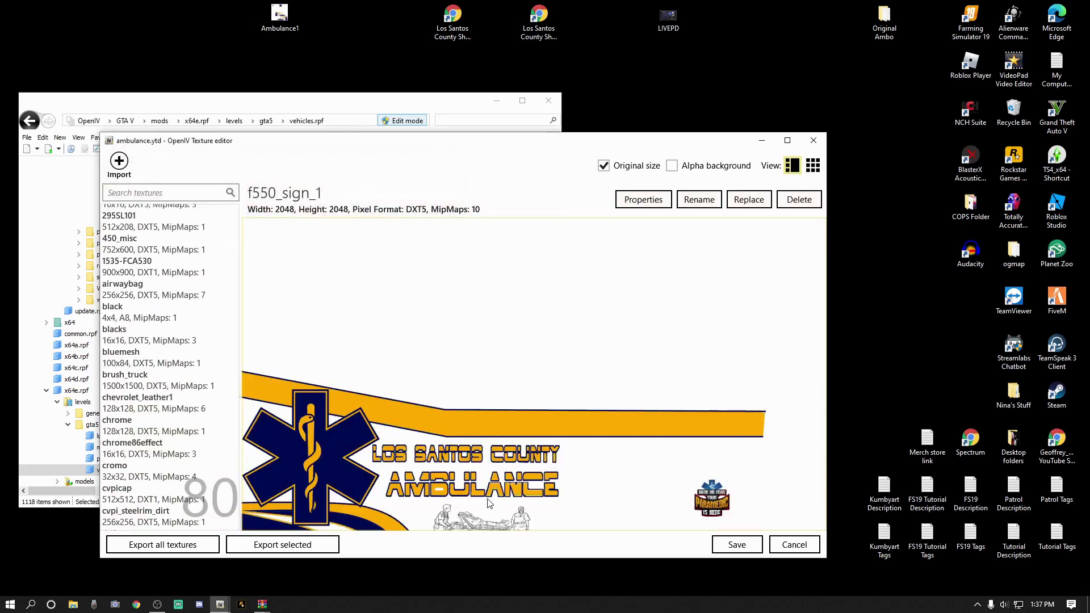
{"action": "left_click_drag", "start_coordinate": [595, 341], "coordinate": [225, 408]}
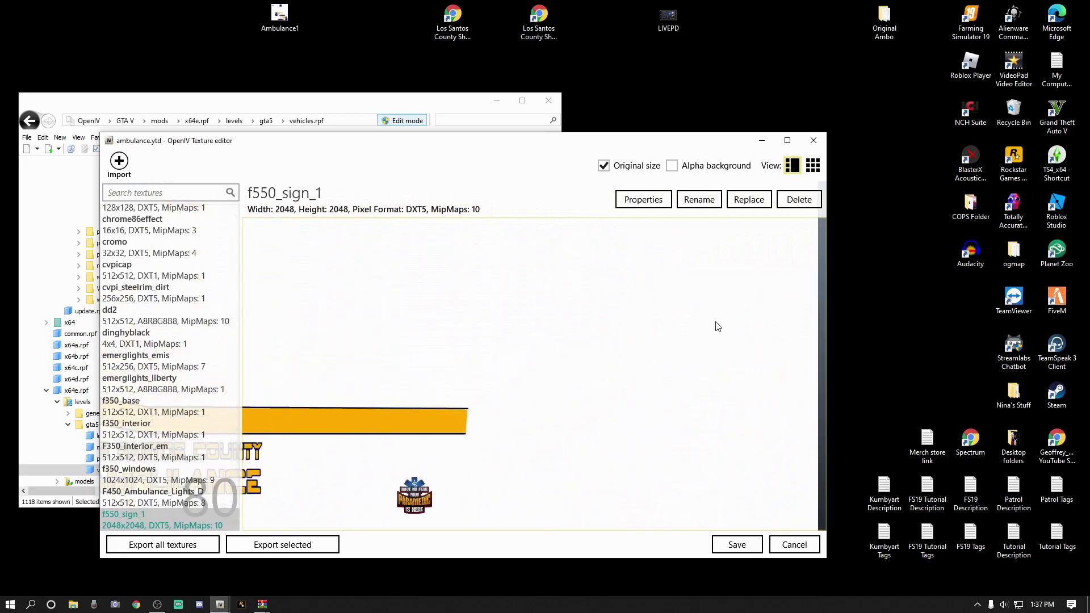
{"action": "left_click", "coordinate": [736, 546]}
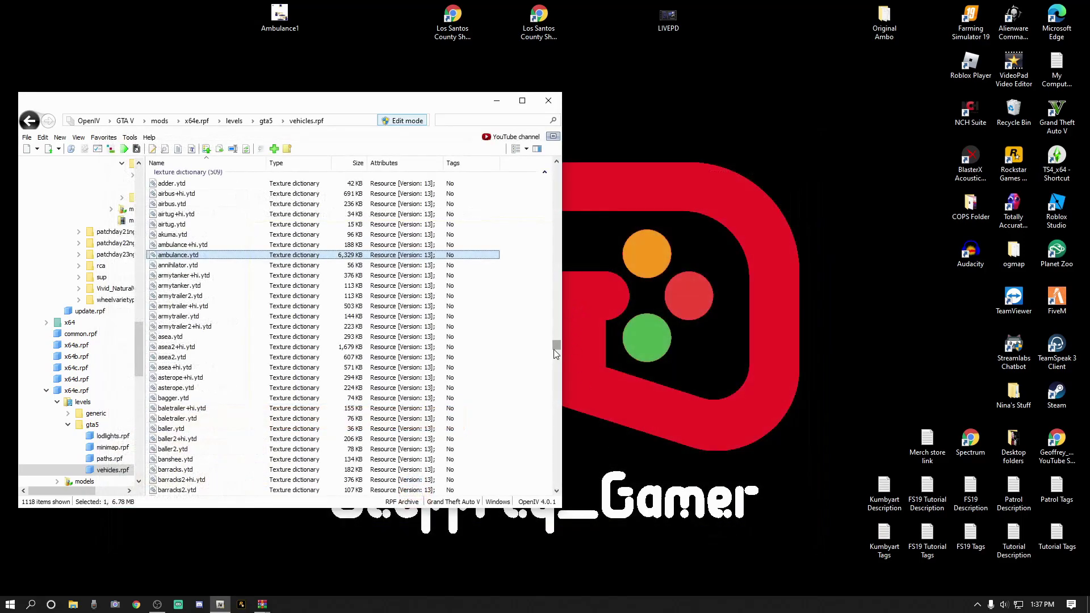
View ambulance.yft in the model viewer, inspect the new livery on both sides of the vehicle and close the viewer.
{"action": "left_click_drag", "start_coordinate": [557, 342], "coordinate": [555, 179]}
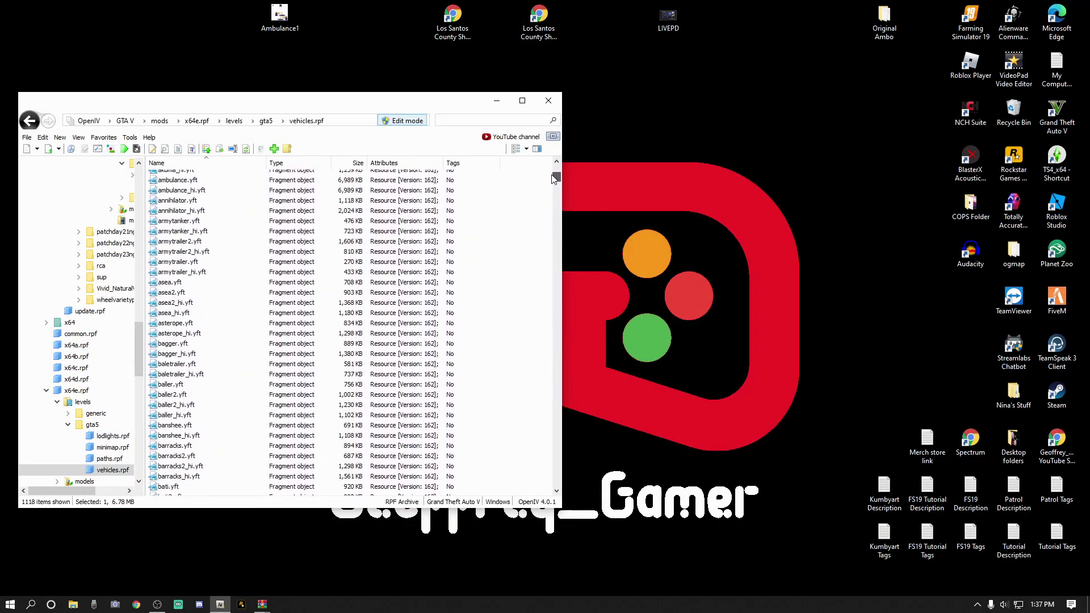
{"action": "scroll", "coordinate": [215, 233], "scroll_direction": "up", "scroll_amount": 2}
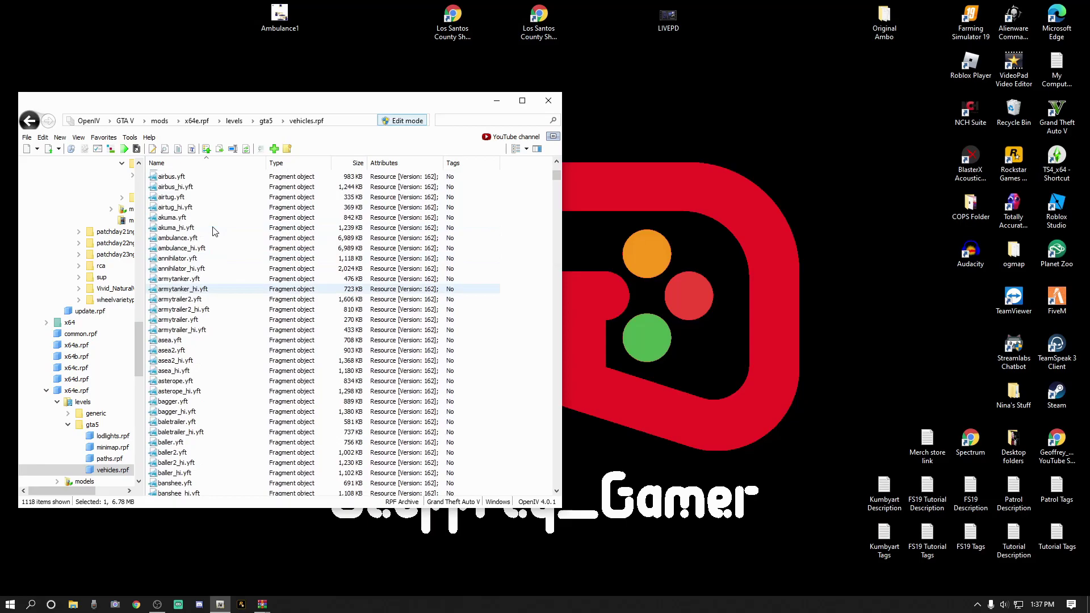
{"action": "double_click", "coordinate": [171, 238]}
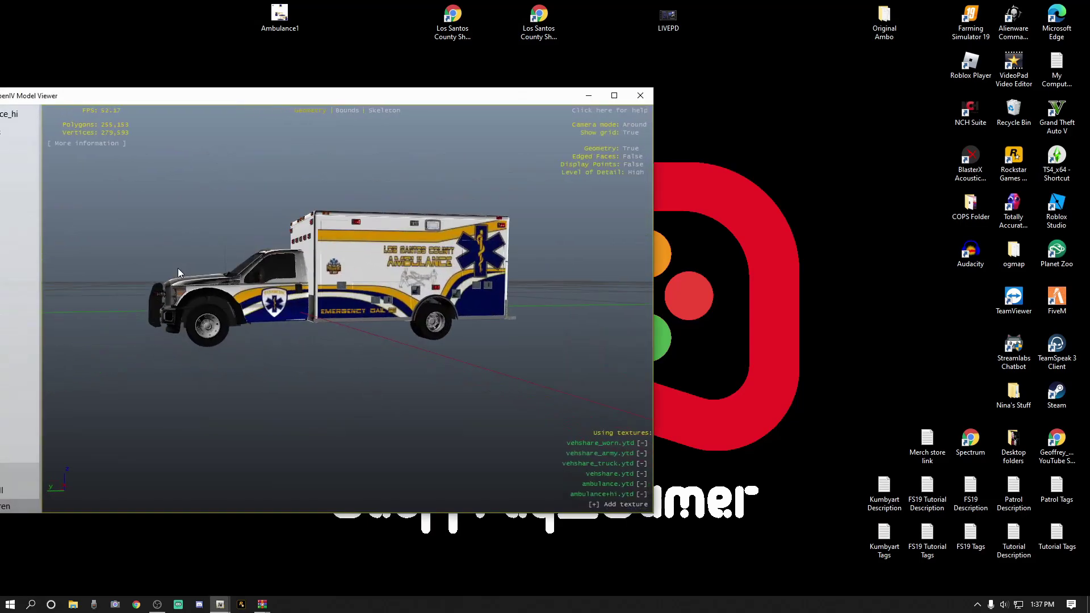
{"action": "left_click_drag", "start_coordinate": [516, 267], "coordinate": [127, 291]}
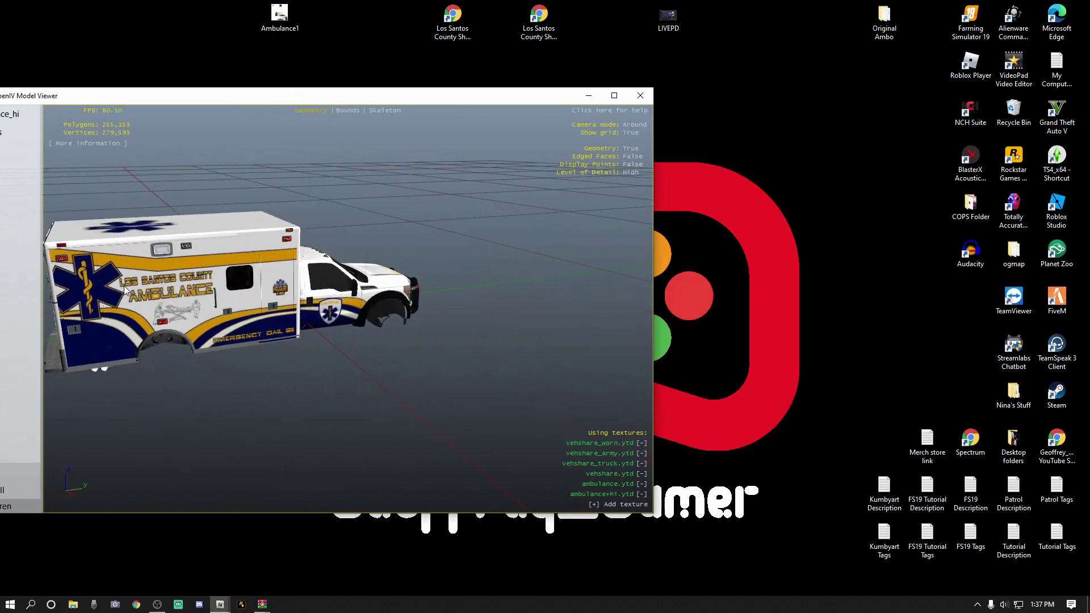
{"action": "left_click_drag", "start_coordinate": [322, 286], "coordinate": [343, 314]}
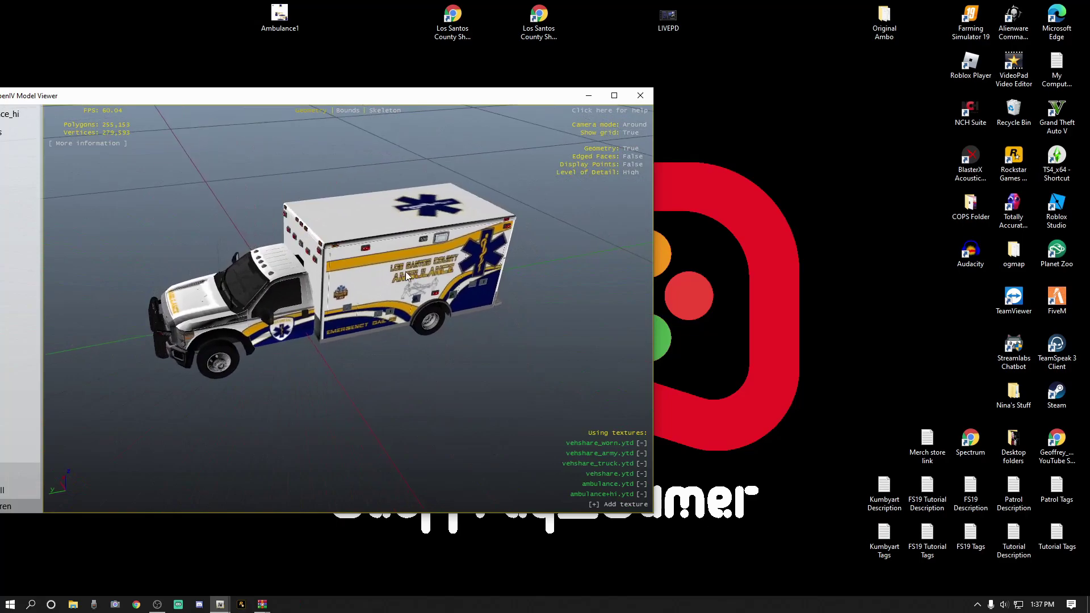
{"action": "left_click", "coordinate": [641, 96]}
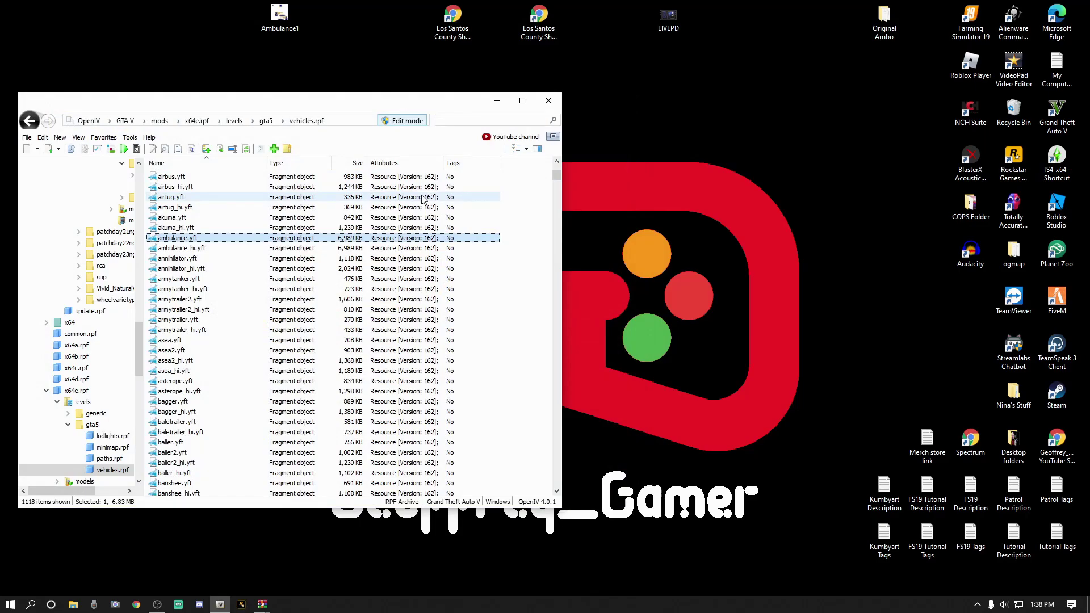
Delete the Ambulance1 image from the desktop.
{"action": "left_click", "coordinate": [278, 16]}
{"action": "right_click", "coordinate": [275, 16]}
{"action": "left_click", "coordinate": [303, 358]}
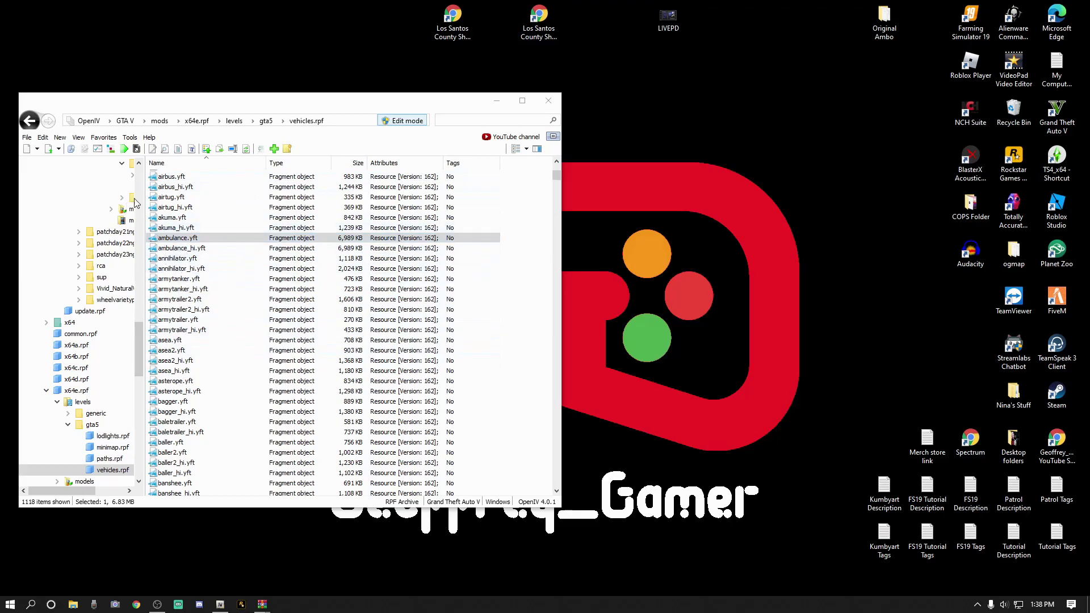
Go to the favorite police vehicles location, the patchday20ng vehicles.rpf, and narrow the file window to free space beside it.
{"action": "left_click", "coordinate": [103, 141]}
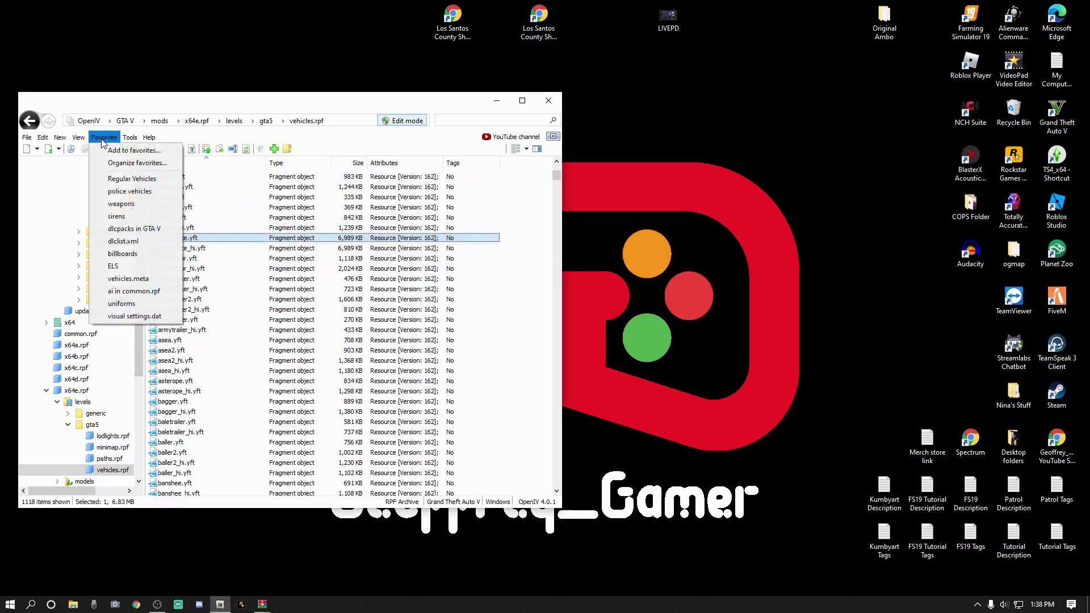
{"action": "left_click", "coordinate": [135, 194]}
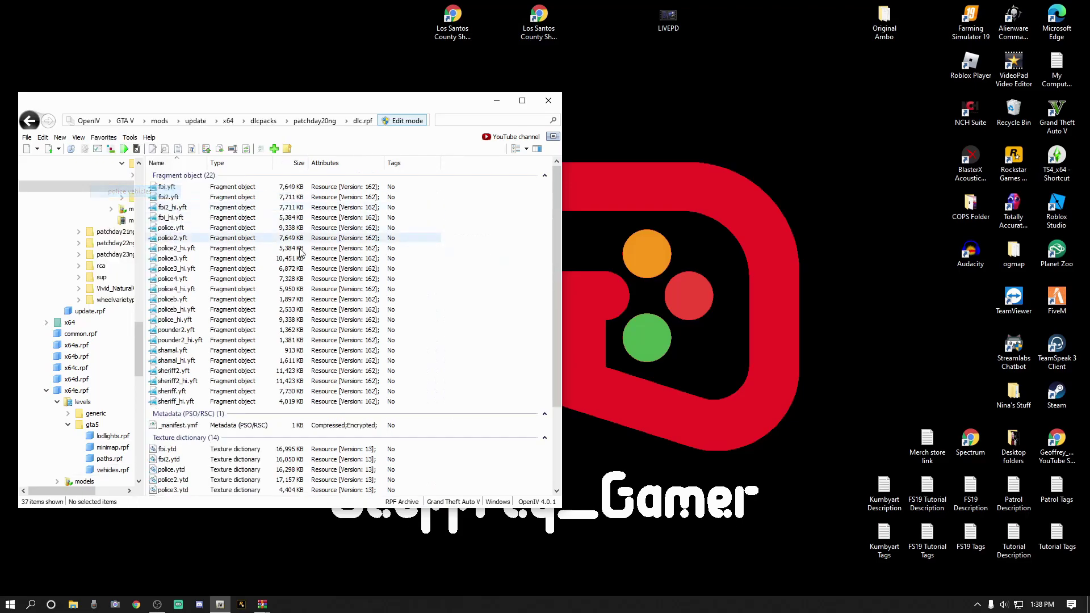
{"action": "left_click_drag", "start_coordinate": [564, 296], "coordinate": [748, 295]}
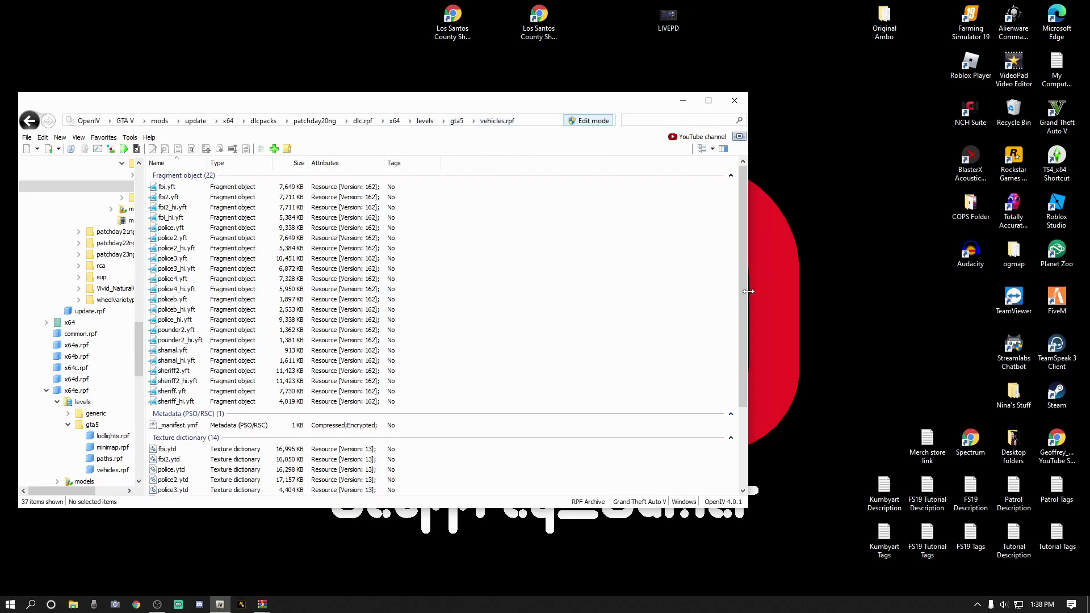
{"action": "left_click_drag", "start_coordinate": [748, 291], "coordinate": [480, 301]}
Switch to the 2018_Unmarked_Charger archive in WinRAR, place it beside the vehicles.rpf list and open 2018 Unmarked Charger > Model.
{"action": "mouse_move", "coordinate": [263, 606]}
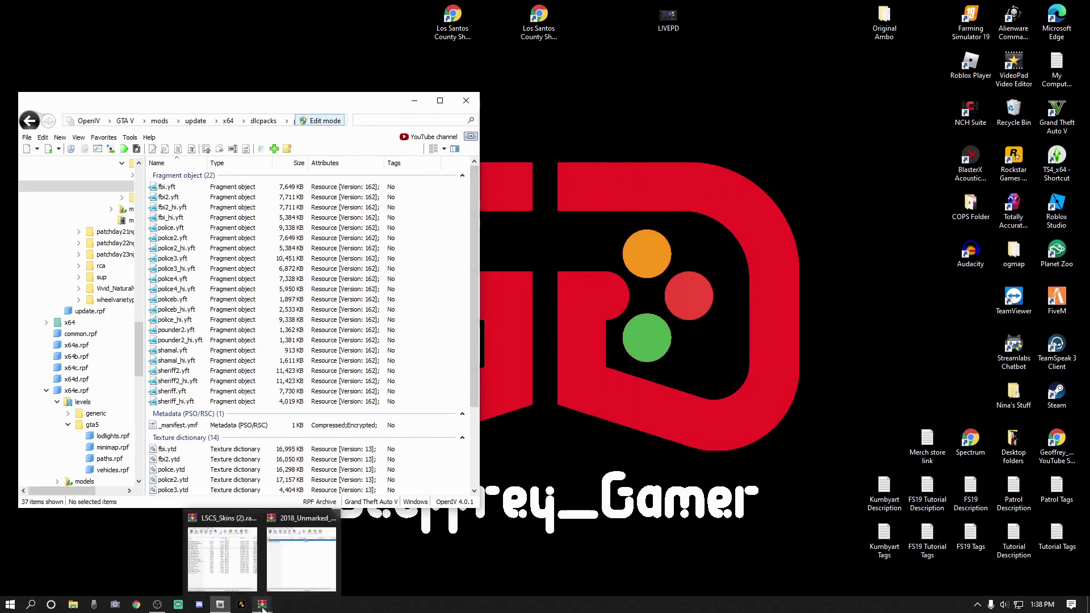
{"action": "left_click", "coordinate": [301, 559]}
{"action": "left_click_drag", "start_coordinate": [817, 110], "coordinate": [734, 101]}
{"action": "left_click", "coordinate": [480, 291]}
{"action": "left_click_drag", "start_coordinate": [480, 291], "coordinate": [495, 290]}
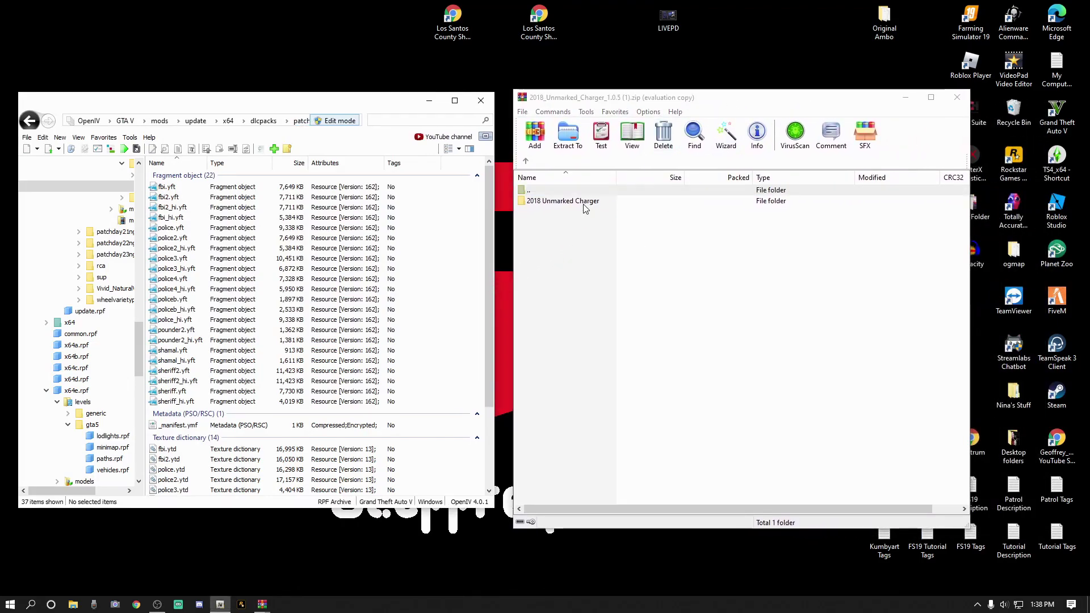
{"action": "double_click", "coordinate": [585, 203]}
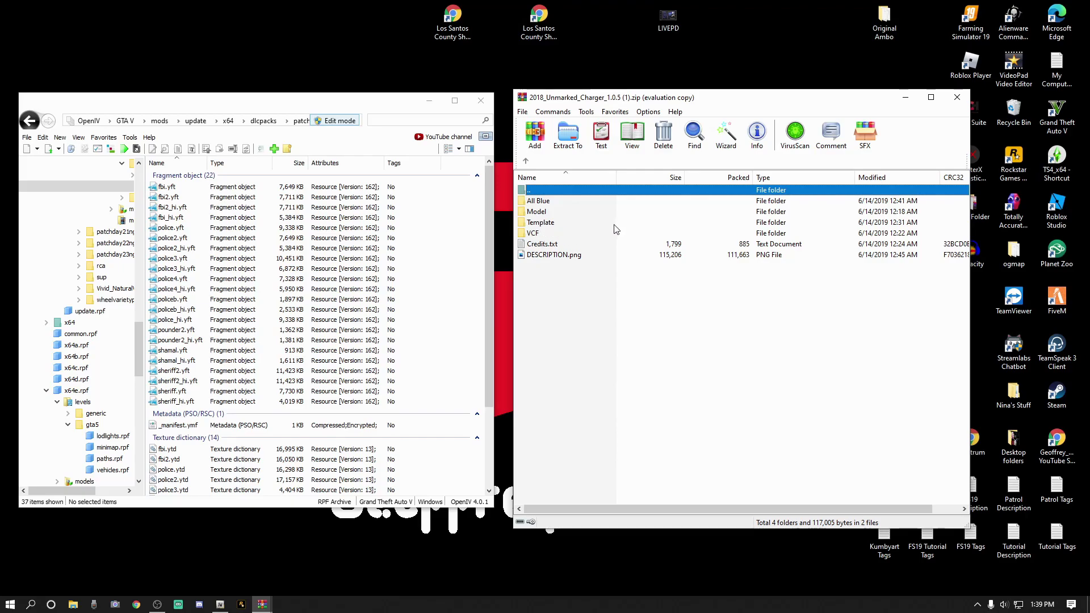
{"action": "double_click", "coordinate": [538, 212]}
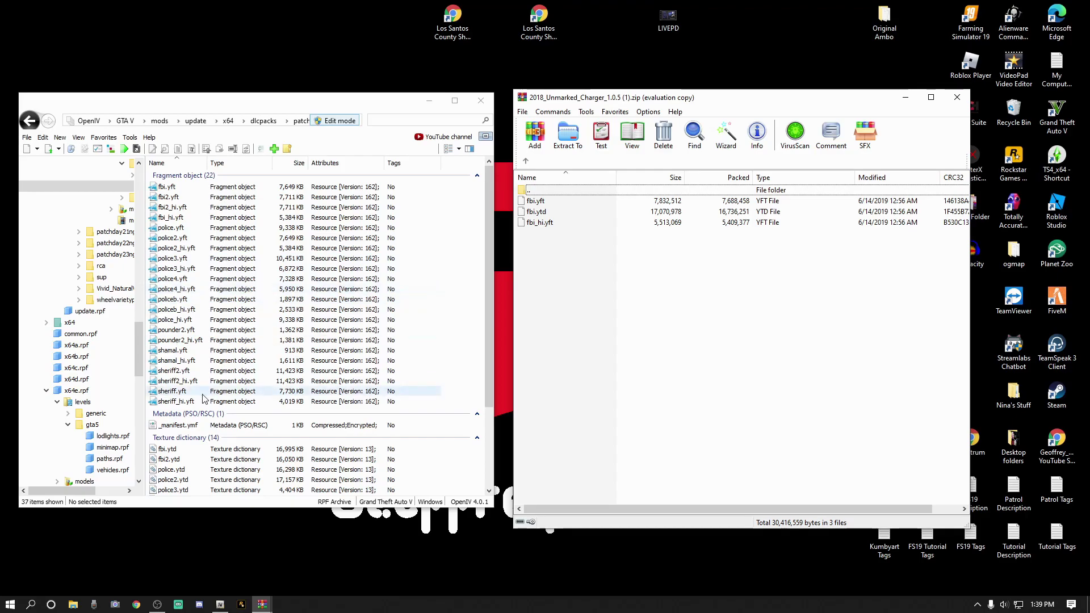
Rename fbi.yft in the Model folder of the archive to police2.yft.
{"action": "left_click", "coordinate": [536, 202]}
{"action": "left_click", "coordinate": [536, 202]}
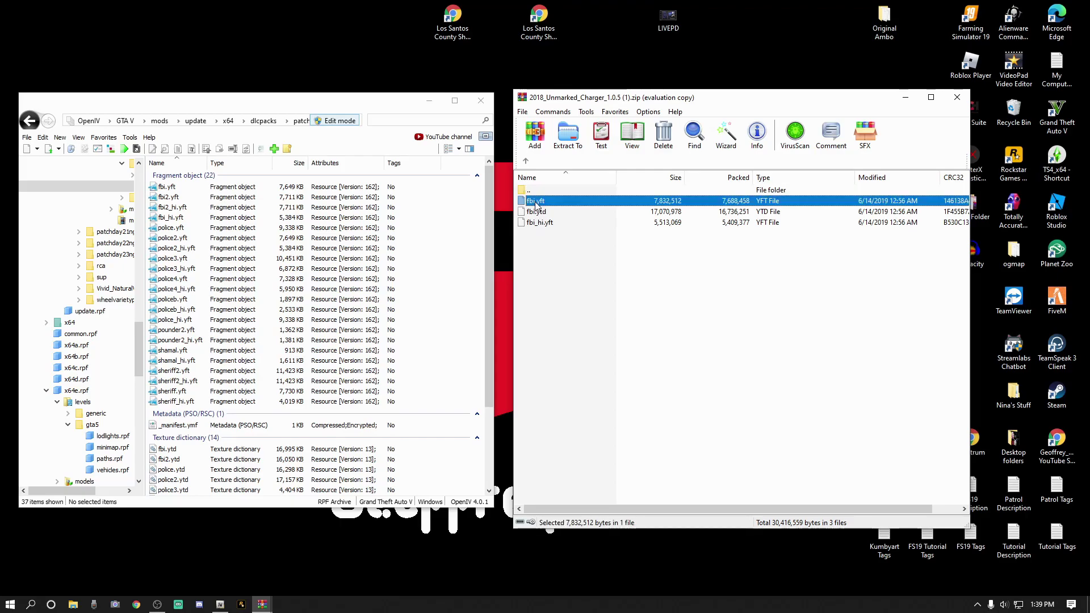
{"action": "left_click", "coordinate": [536, 203]}
{"action": "key", "text": "BackSpace"}
{"action": "key", "text": "BackSpace"}
{"action": "type", "text": "police"}
{"action": "type", "text": "4"}
{"action": "key", "text": "Return"}
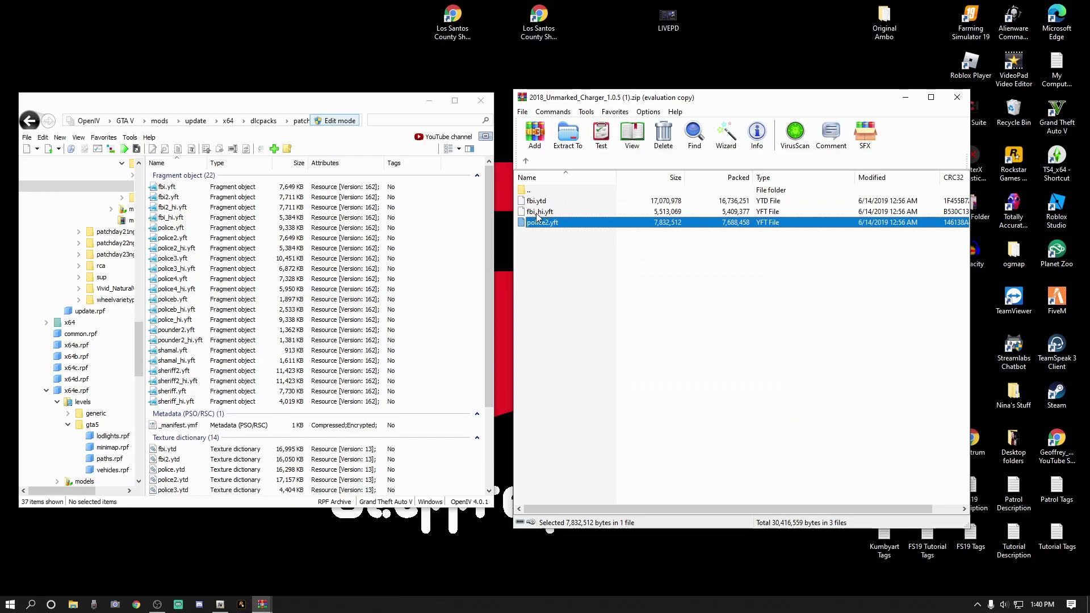
Rename fbi_hi.yft in the archive to police2_hi.yft.
{"action": "left_click", "coordinate": [537, 215]}
{"action": "left_click", "coordinate": [537, 214]}
{"action": "left_click", "coordinate": [536, 213]}
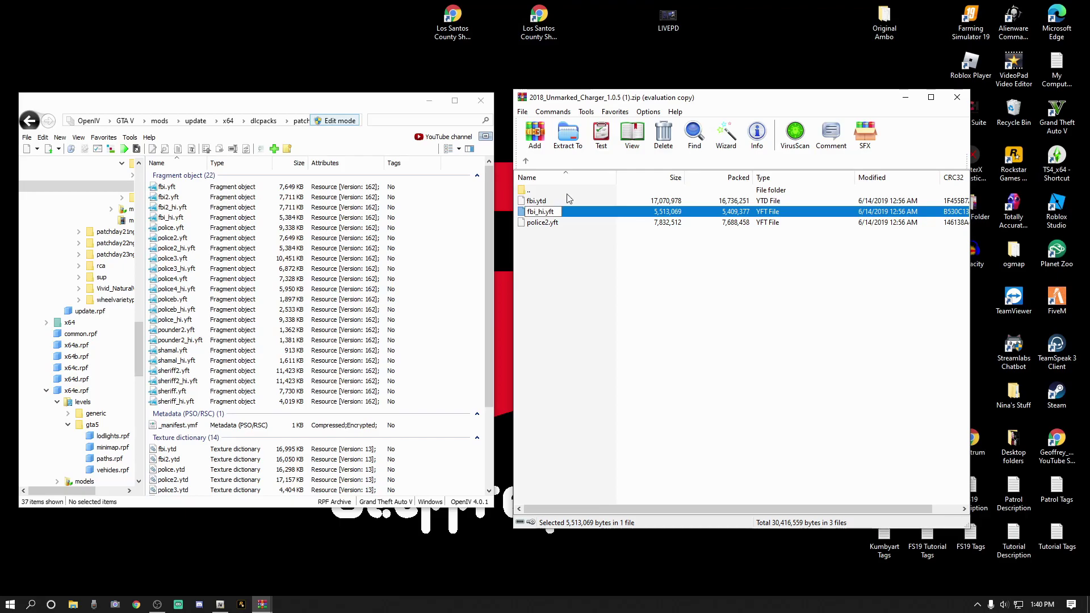
{"action": "key", "text": "BackSpace"}
{"action": "key", "text": "BackSpace"}
{"action": "key", "text": "BackSpace"}
{"action": "type", "text": "police2"}
{"action": "key", "text": "Return"}
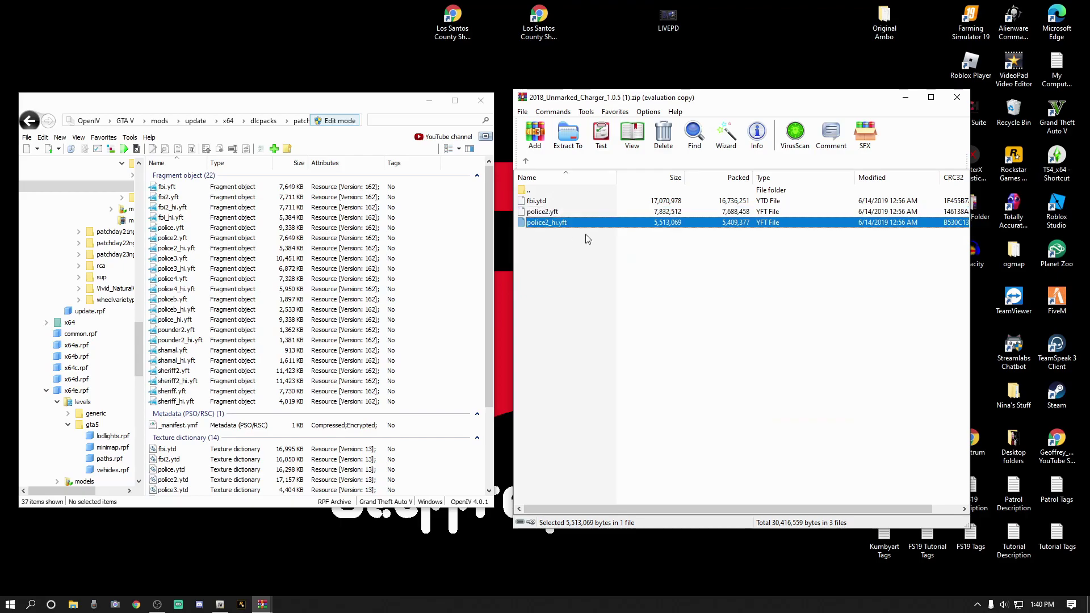
Rename the texture file fbi.ytd in the archive to police2.ytd.
{"action": "left_click", "coordinate": [536, 204]}
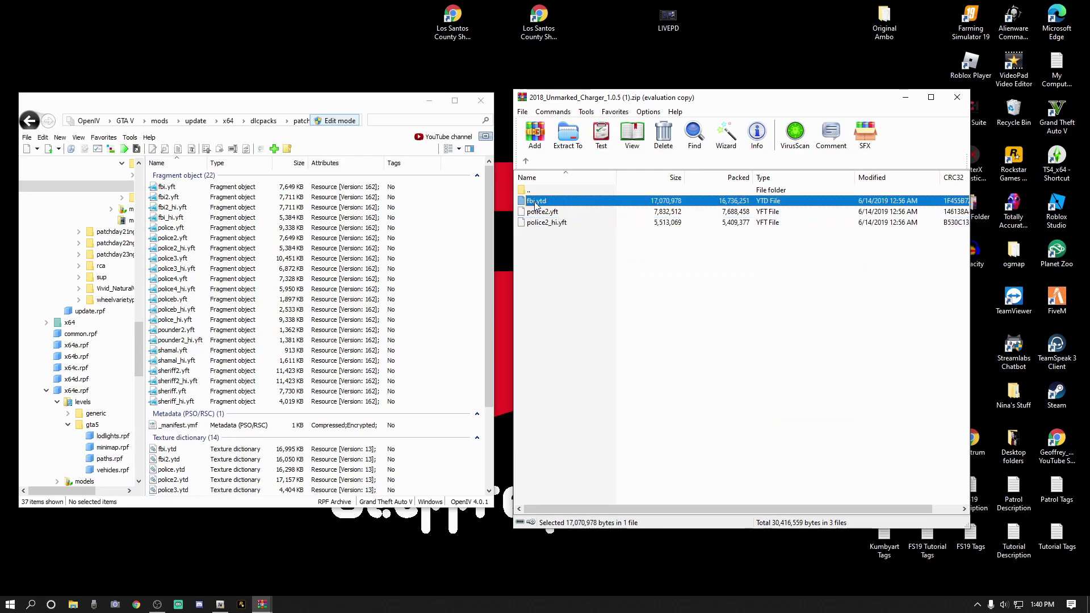
{"action": "left_click", "coordinate": [536, 203]}
{"action": "key", "text": "BackSpace"}
{"action": "key", "text": "BackSpace"}
{"action": "key", "text": "BackSpace"}
{"action": "type", "text": "police2"}
{"action": "key", "text": "Return"}
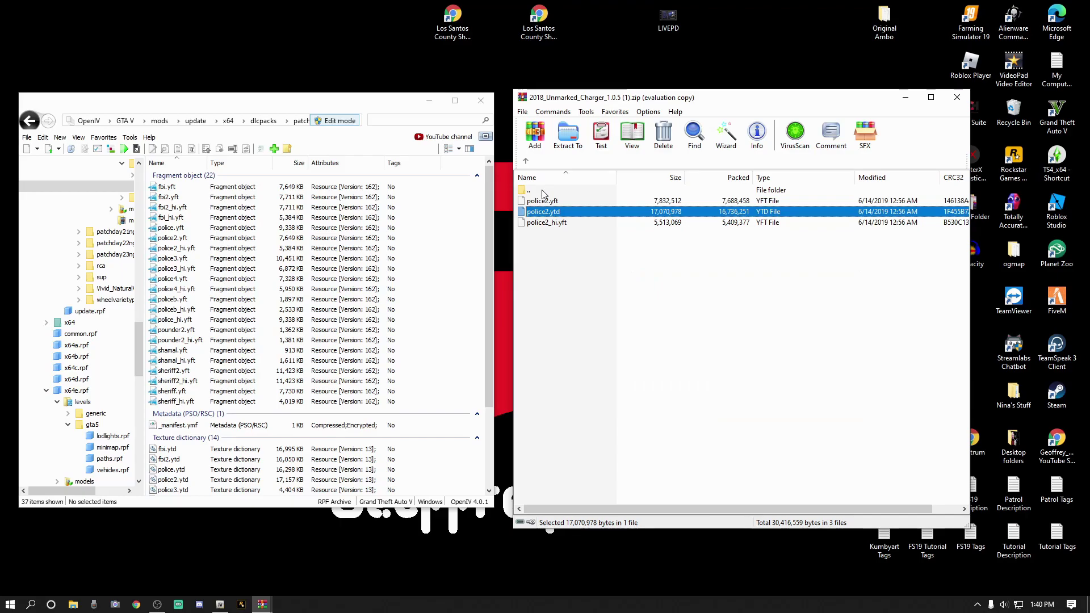
Import police2.yft, police2.ytd and police2_hi.yft from the archive into the patchday20ng vehicles.rpf.
{"action": "left_click", "coordinate": [580, 306]}
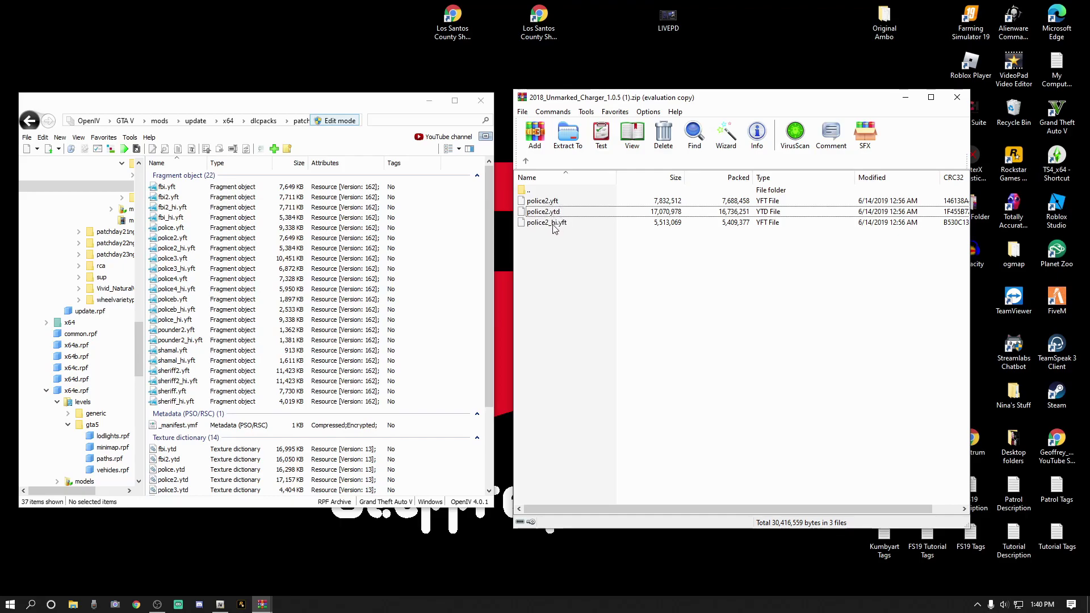
{"action": "left_click_drag", "start_coordinate": [547, 278], "coordinate": [469, 313]}
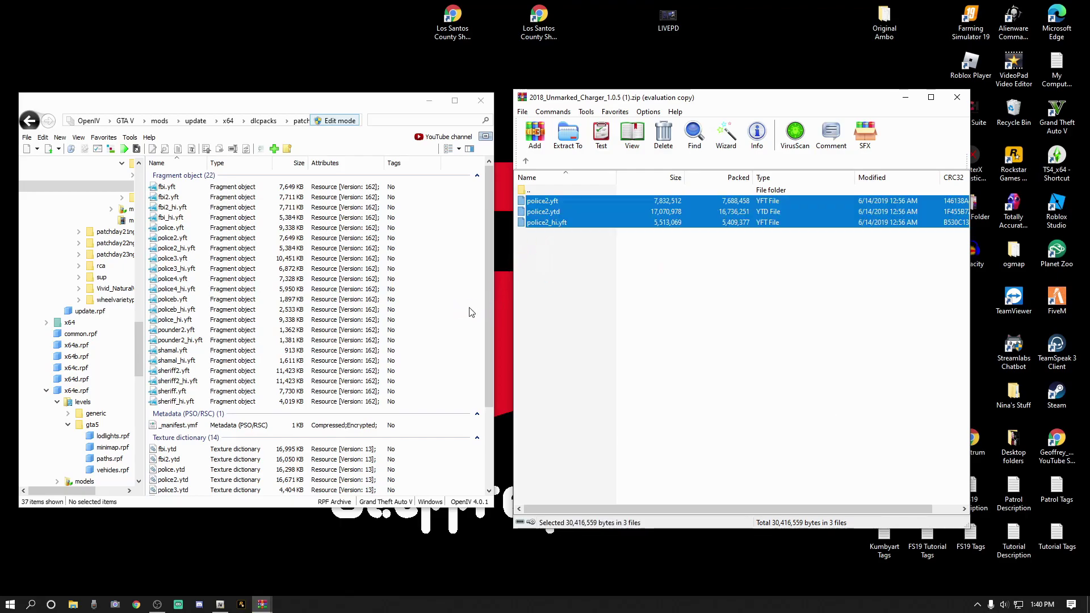
Inspect the imported police2.yft from the front in the model viewer, and return to the 2018 Unmarked Charger folder of the archive.
{"action": "left_click", "coordinate": [176, 239]}
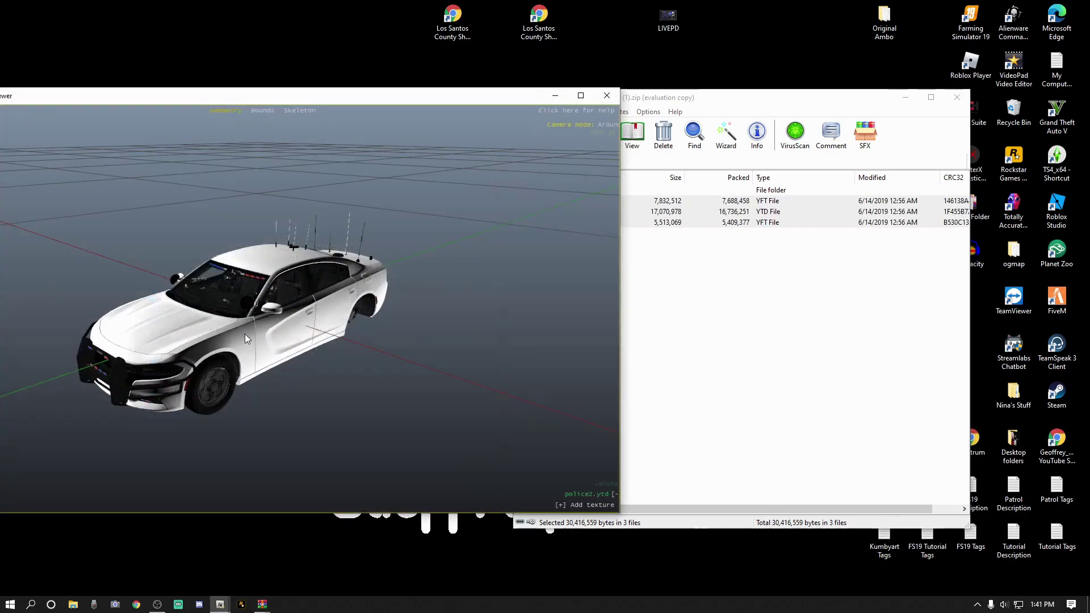
{"action": "left_click_drag", "start_coordinate": [338, 298], "coordinate": [291, 279]}
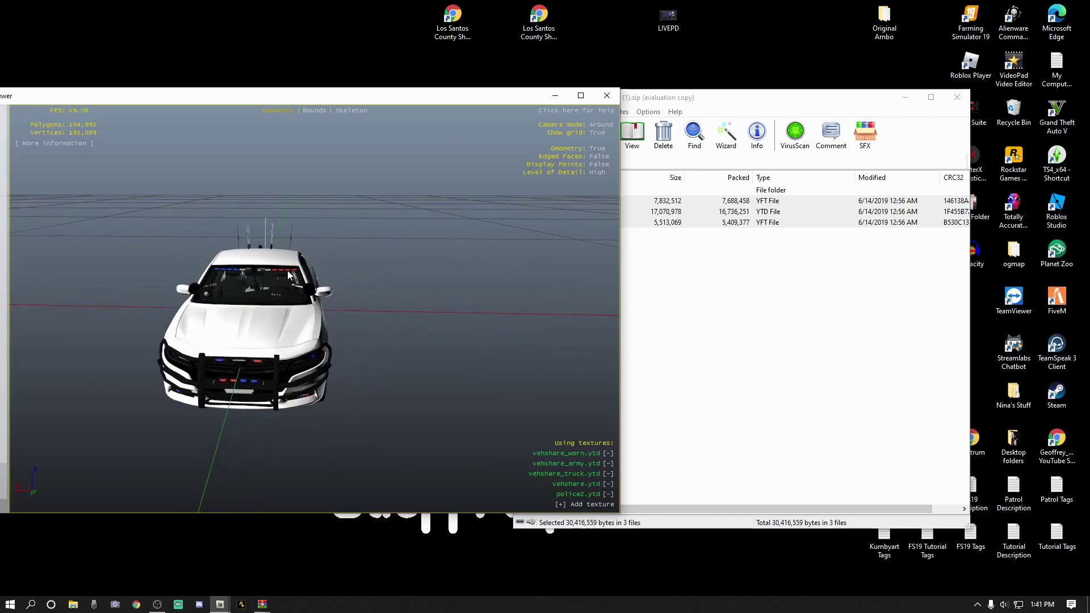
{"action": "left_click_drag", "start_coordinate": [236, 376], "coordinate": [362, 313]}
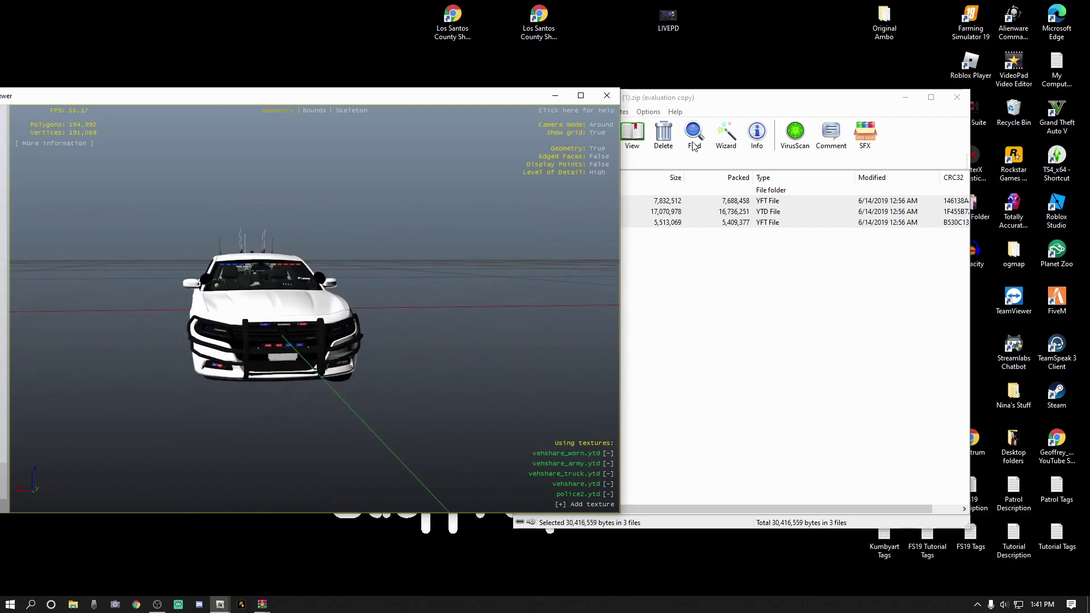
{"action": "left_click", "coordinate": [607, 96]}
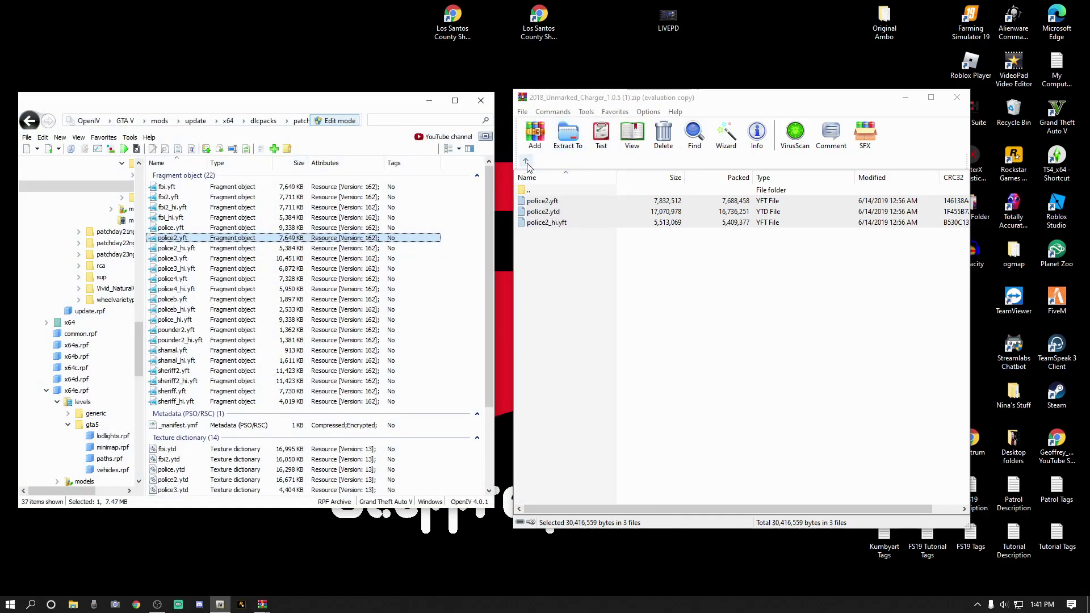
{"action": "left_click", "coordinate": [527, 163]}
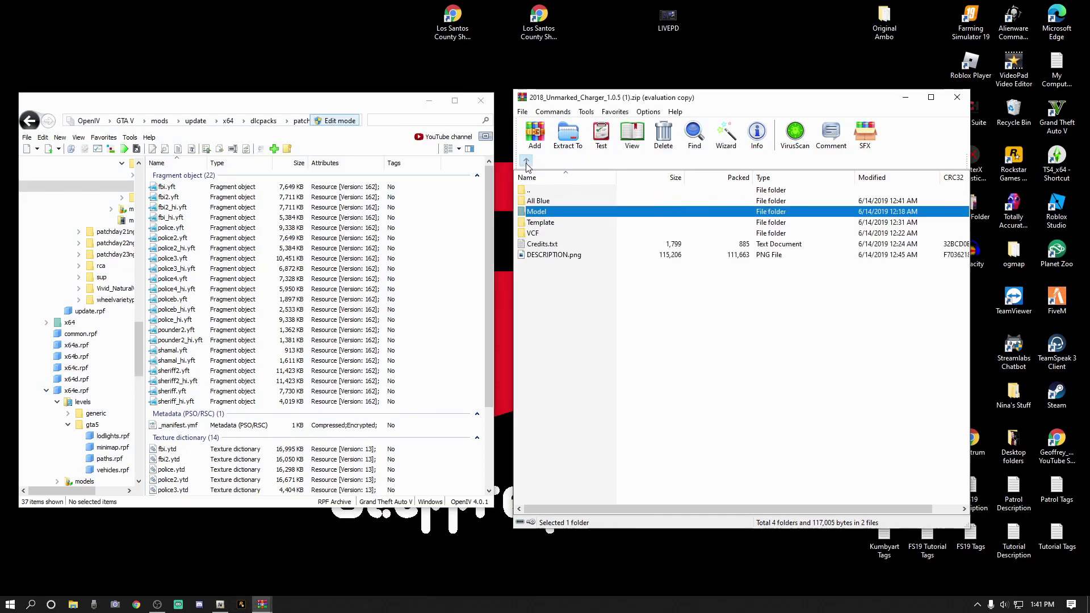
Extract buenolights.png, emerg_ion.png and fedsig.png from the archive's All Blue folder to the desktop.
{"action": "double_click", "coordinate": [538, 202]}
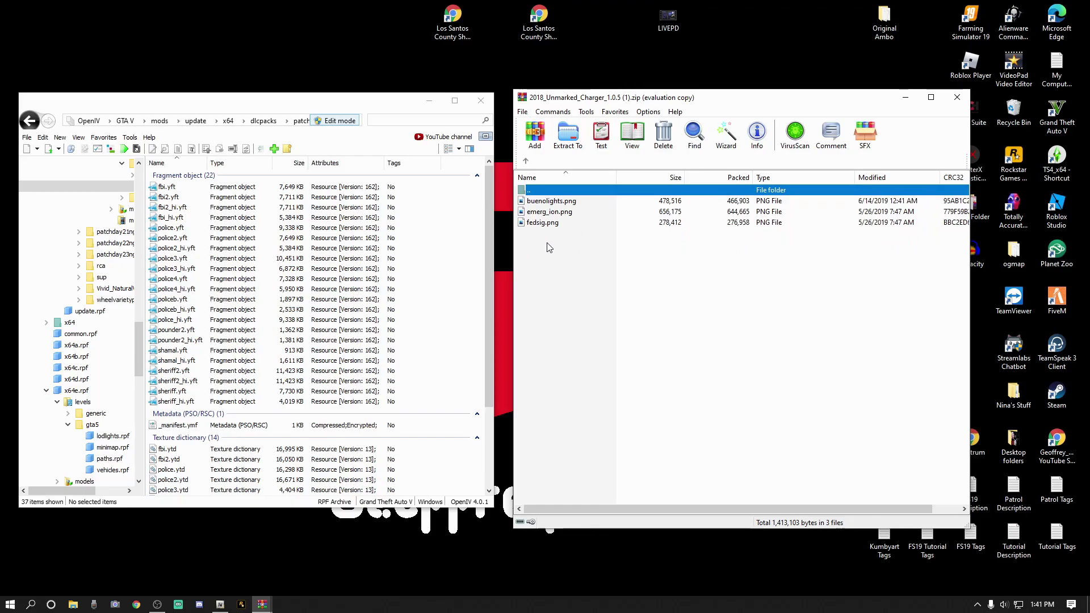
{"action": "left_click", "coordinate": [364, 98]}
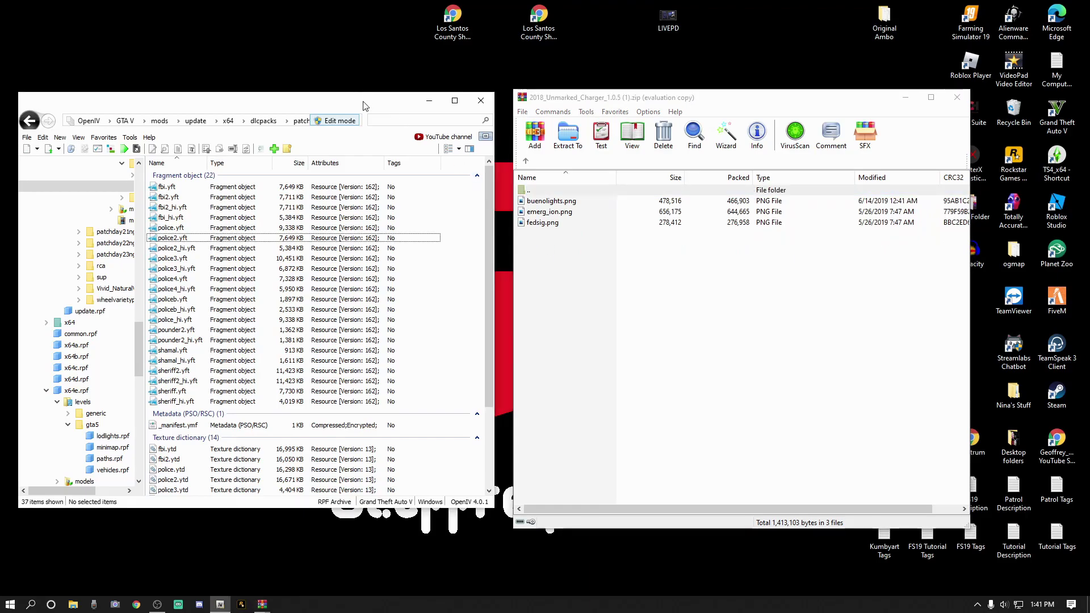
{"action": "left_click_drag", "start_coordinate": [366, 105], "coordinate": [362, 140]}
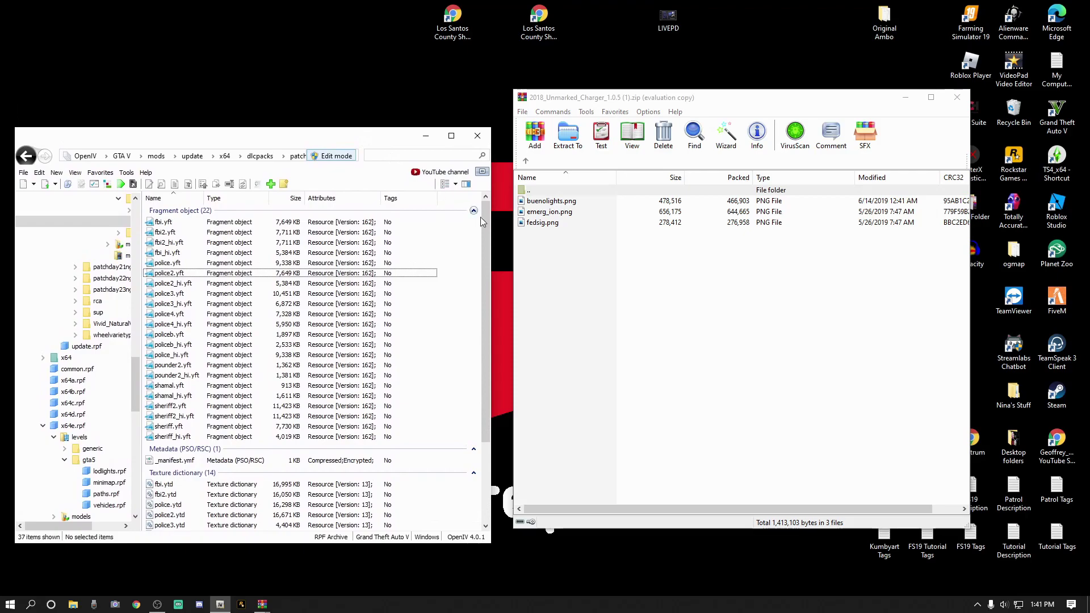
{"action": "left_click", "coordinate": [526, 162]}
{"action": "double_click", "coordinate": [540, 202]}
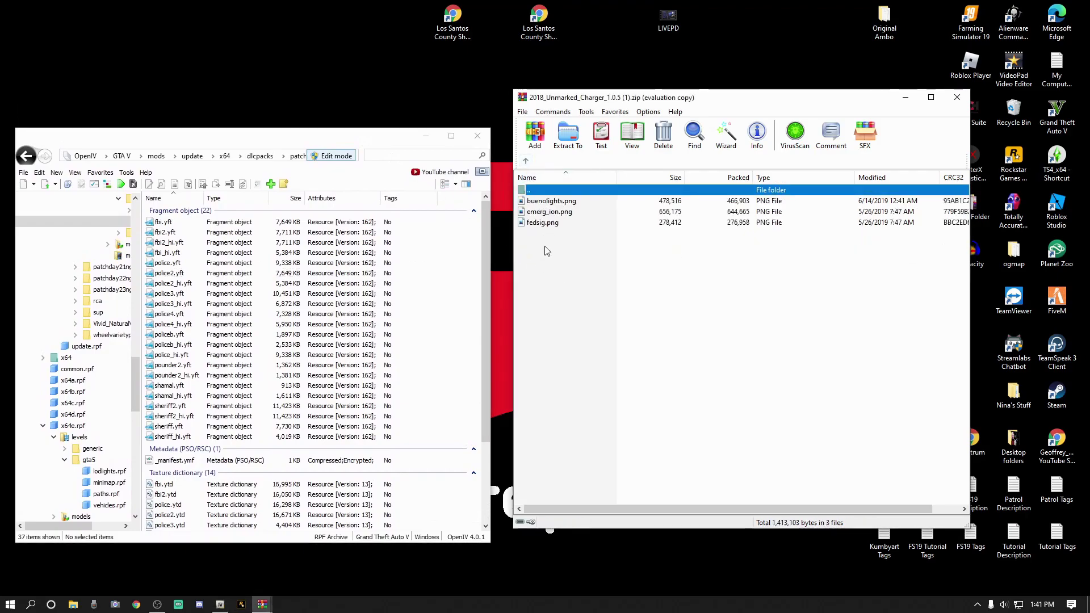
{"action": "left_click", "coordinate": [544, 223]}
{"action": "left_click", "coordinate": [548, 200], "text": "shift"}
{"action": "left_click_drag", "start_coordinate": [580, 223], "coordinate": [275, 23]}
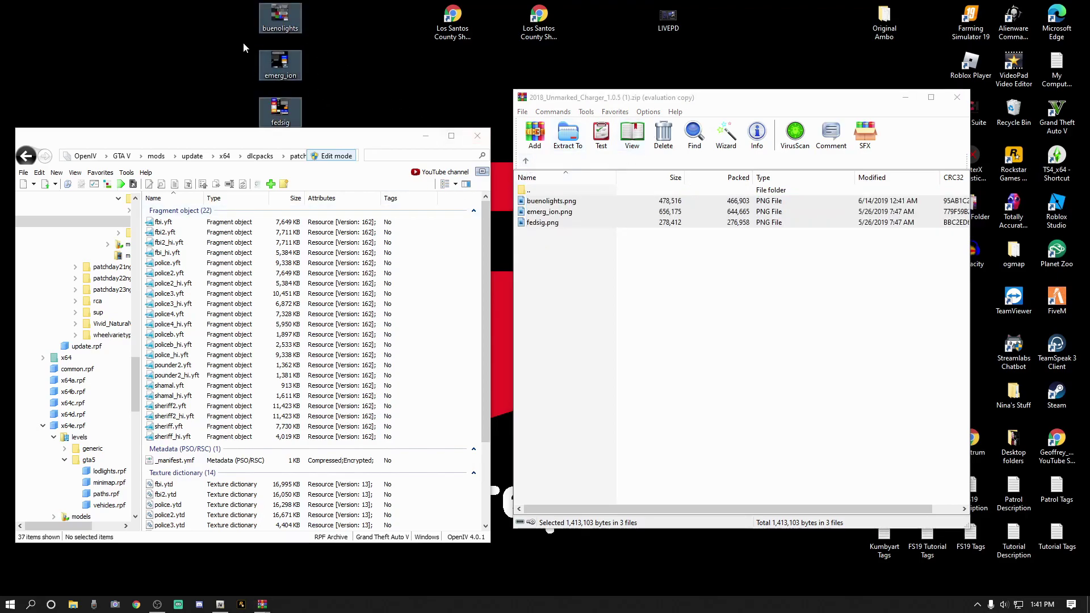
Open the archive's VCF folder, and open the ELS pack_default folder of GTA V in OpenIV.
{"action": "left_click", "coordinate": [527, 164]}
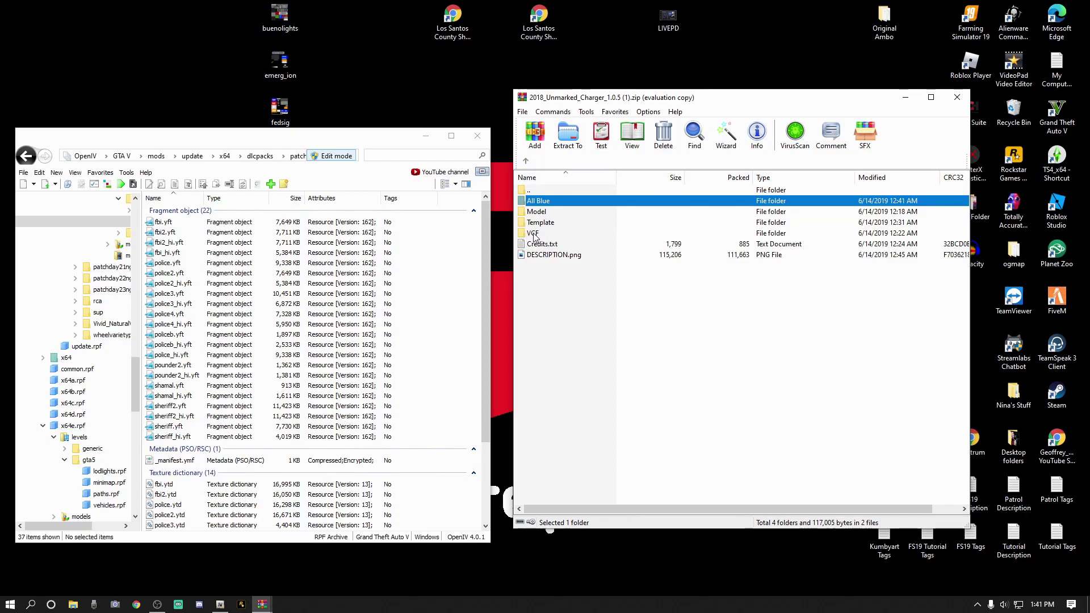
{"action": "double_click", "coordinate": [534, 234]}
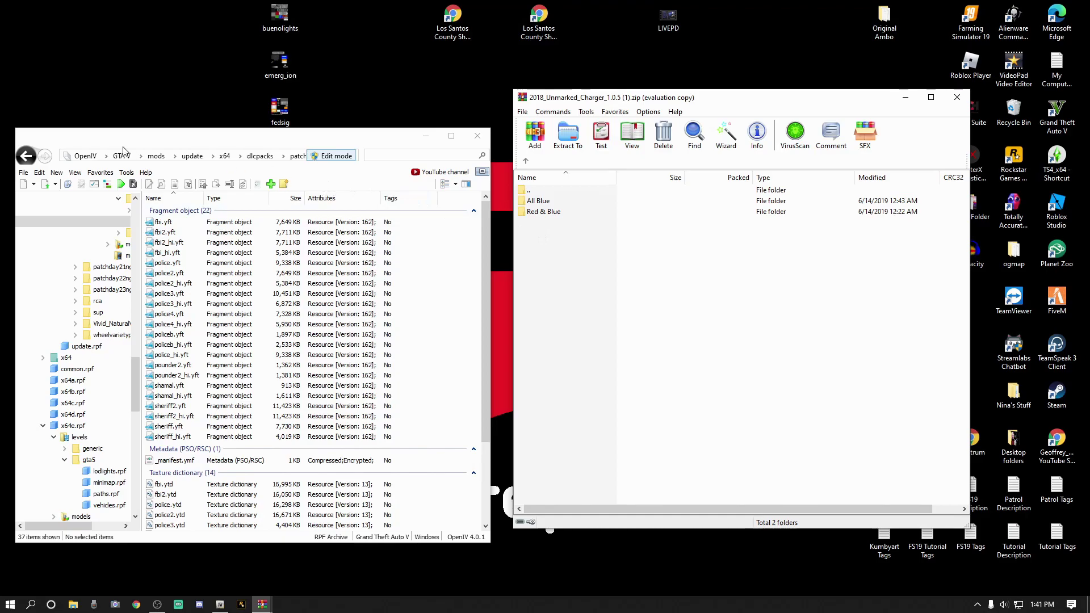
{"action": "left_click_drag", "start_coordinate": [137, 140], "coordinate": [156, 147]}
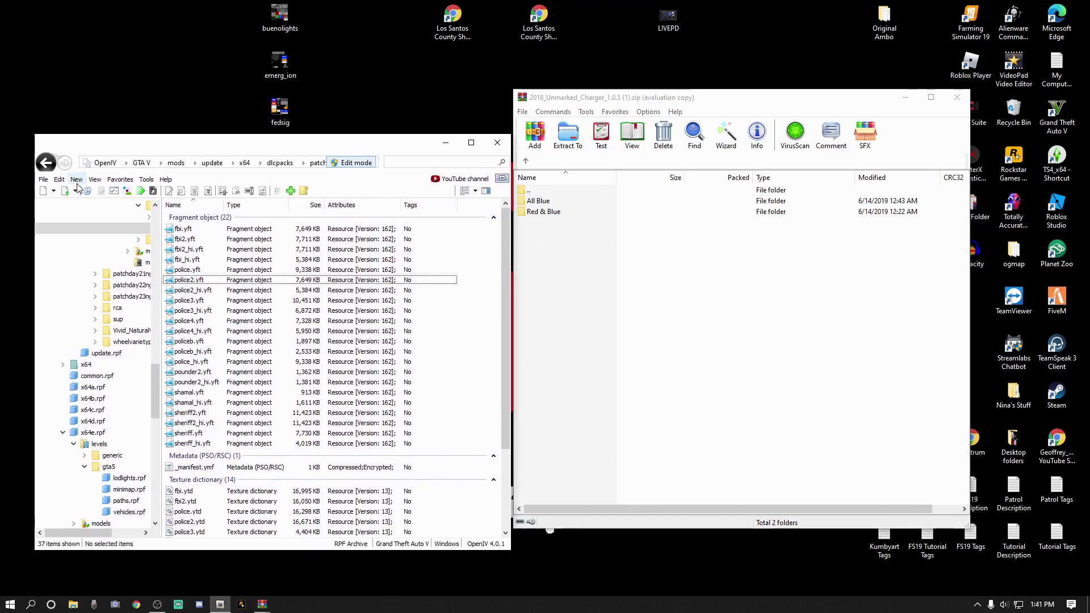
{"action": "scroll", "coordinate": [97, 278], "scroll_direction": "up", "scroll_amount": 10}
{"action": "scroll", "coordinate": [97, 278], "scroll_direction": "up", "scroll_amount": 10}
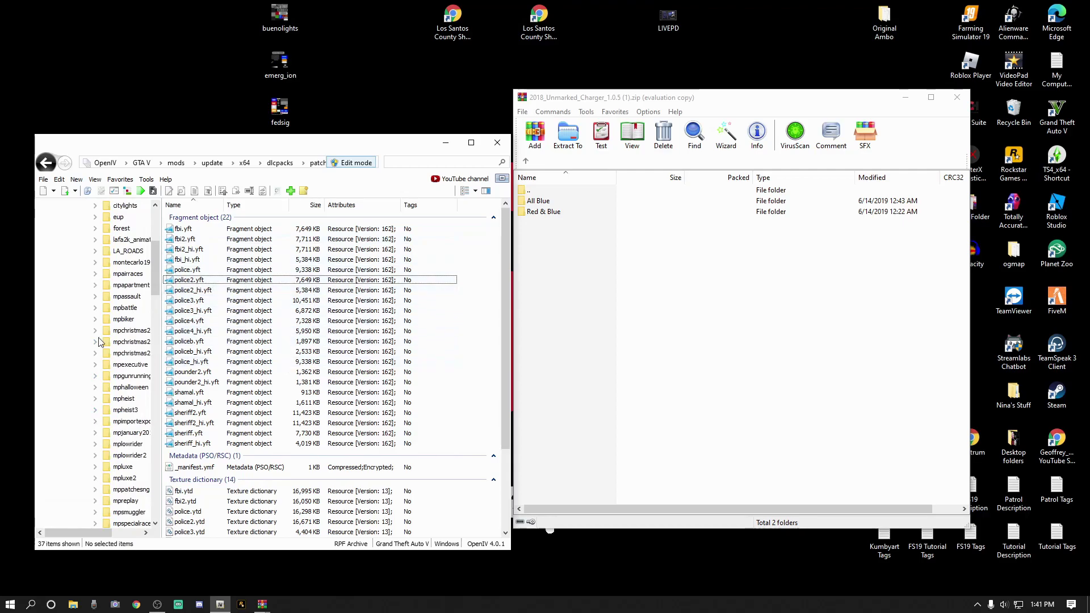
{"action": "scroll", "coordinate": [119, 341], "scroll_direction": "up", "scroll_amount": 4}
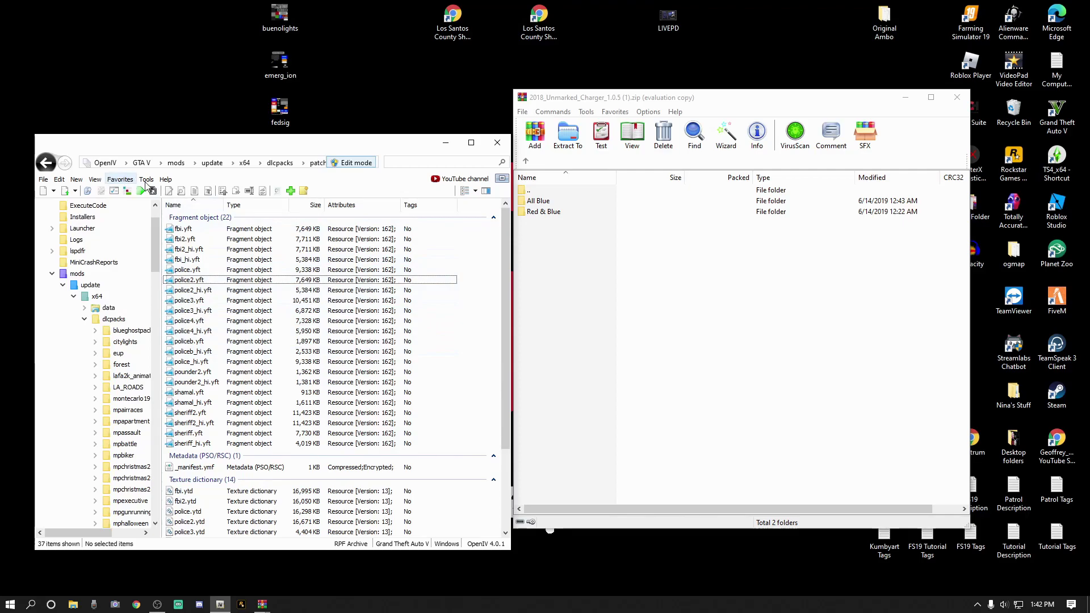
{"action": "scroll", "coordinate": [109, 341], "scroll_direction": "up", "scroll_amount": 1}
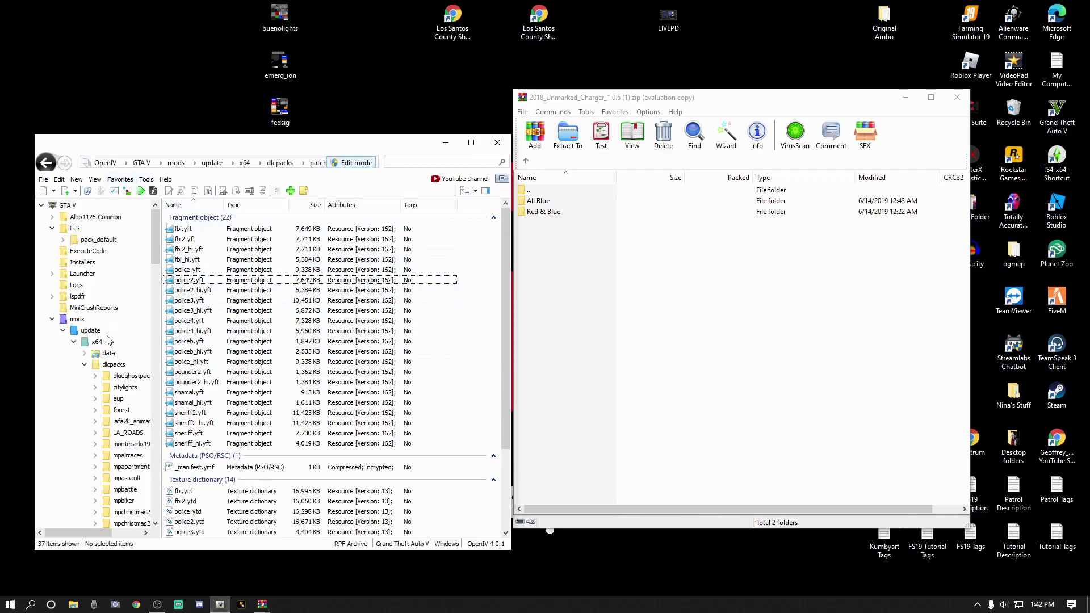
{"action": "left_click", "coordinate": [78, 230]}
{"action": "double_click", "coordinate": [193, 229]}
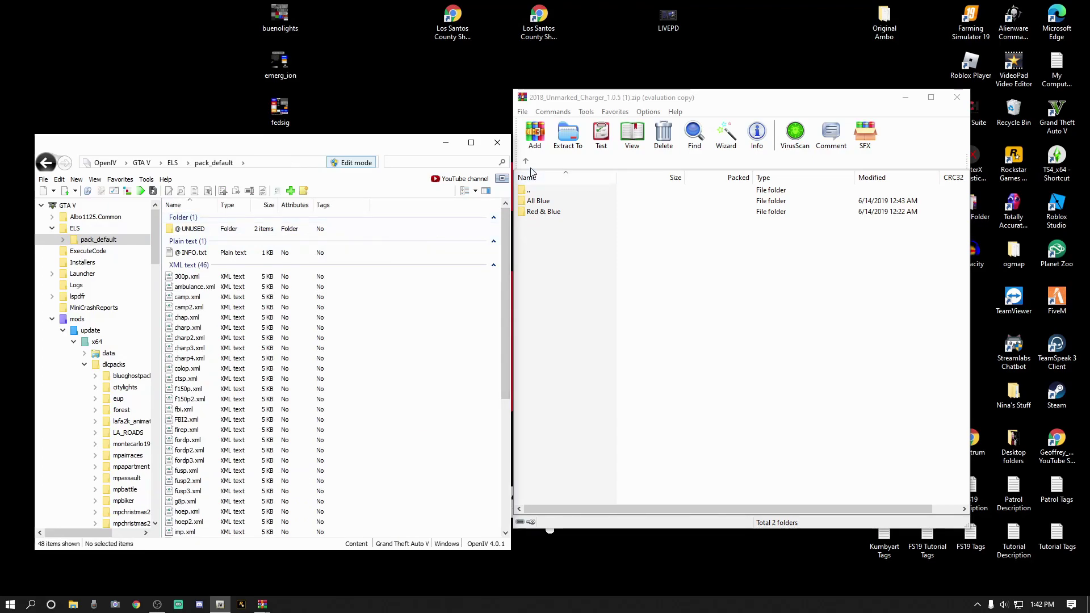
Look into the Red & Blue and All Blue folders under VCF in the archive, ending in All Blue.
{"action": "double_click", "coordinate": [535, 212]}
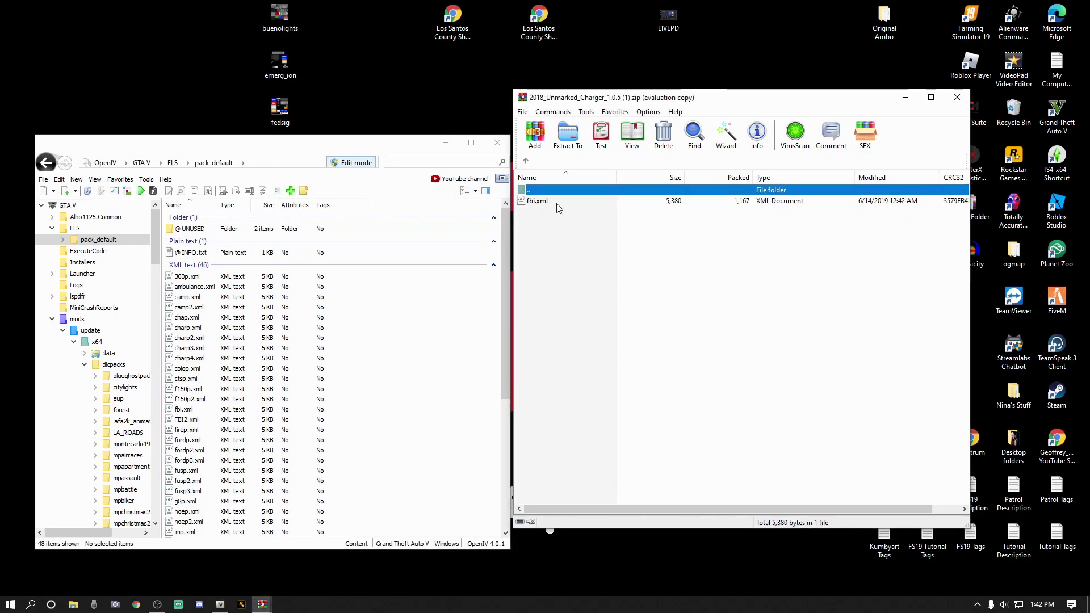
{"action": "left_click", "coordinate": [525, 161]}
{"action": "double_click", "coordinate": [539, 201]}
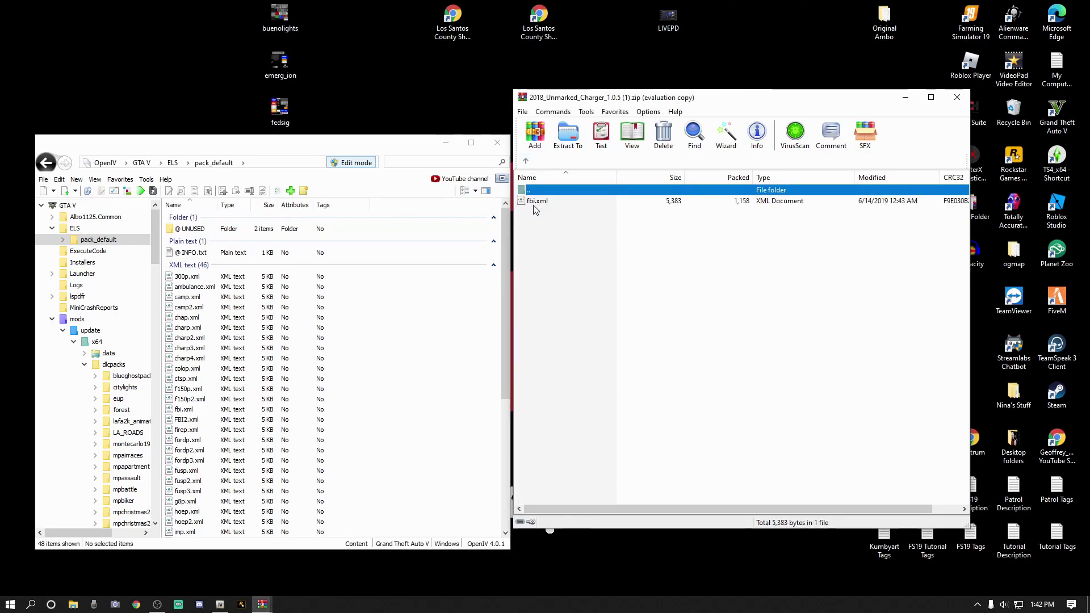
{"action": "left_click", "coordinate": [526, 161]}
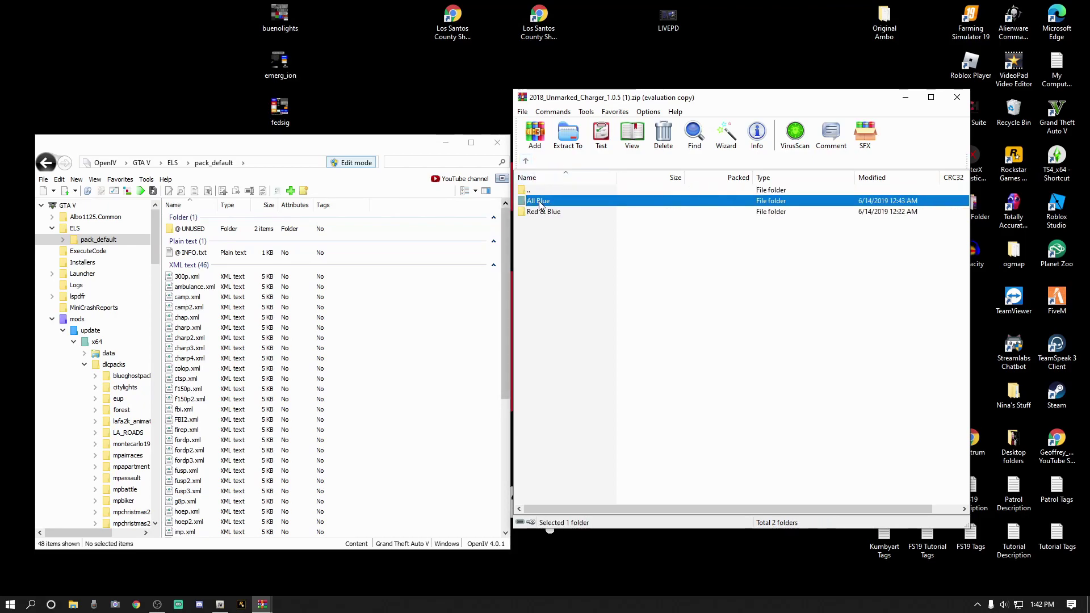
{"action": "double_click", "coordinate": [540, 203]}
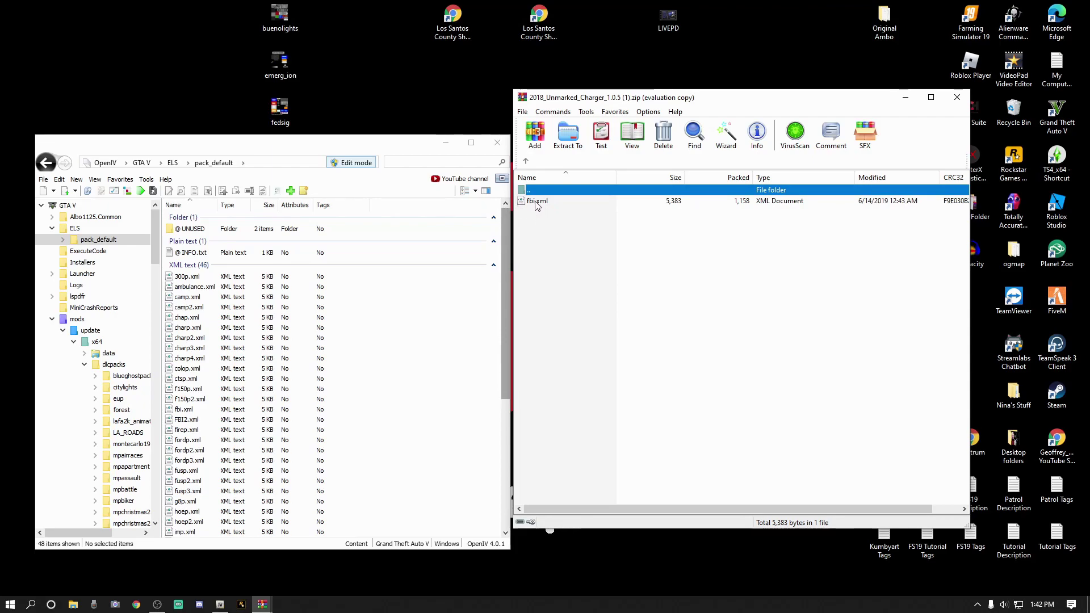
Delete the existing POLICE2.xml from the ELS pack_default folder.
{"action": "scroll", "coordinate": [210, 456], "scroll_direction": "down", "scroll_amount": 7}
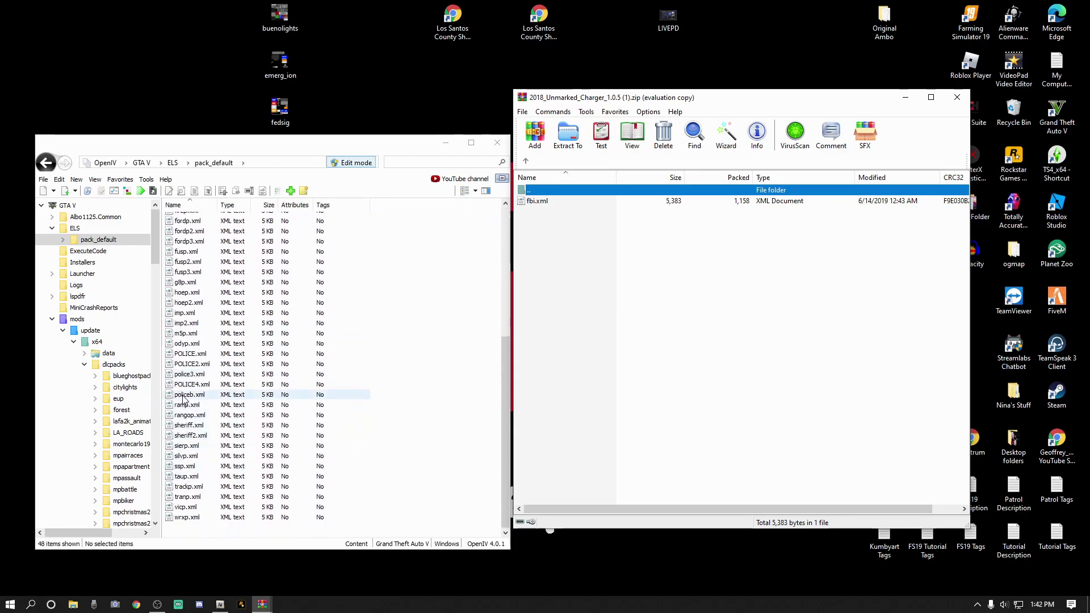
{"action": "right_click", "coordinate": [186, 366]}
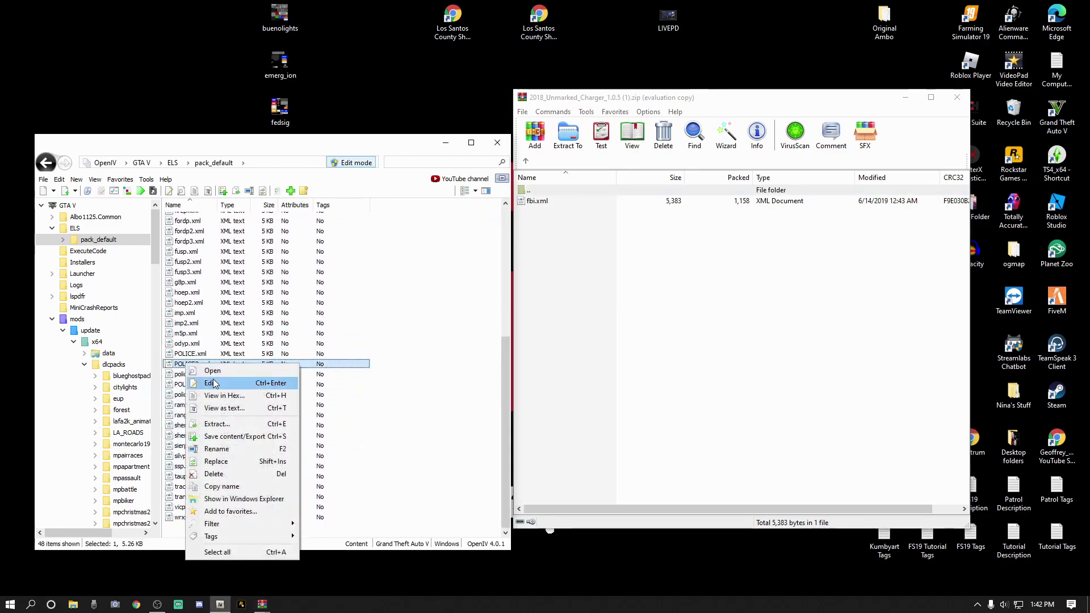
{"action": "left_click", "coordinate": [213, 474]}
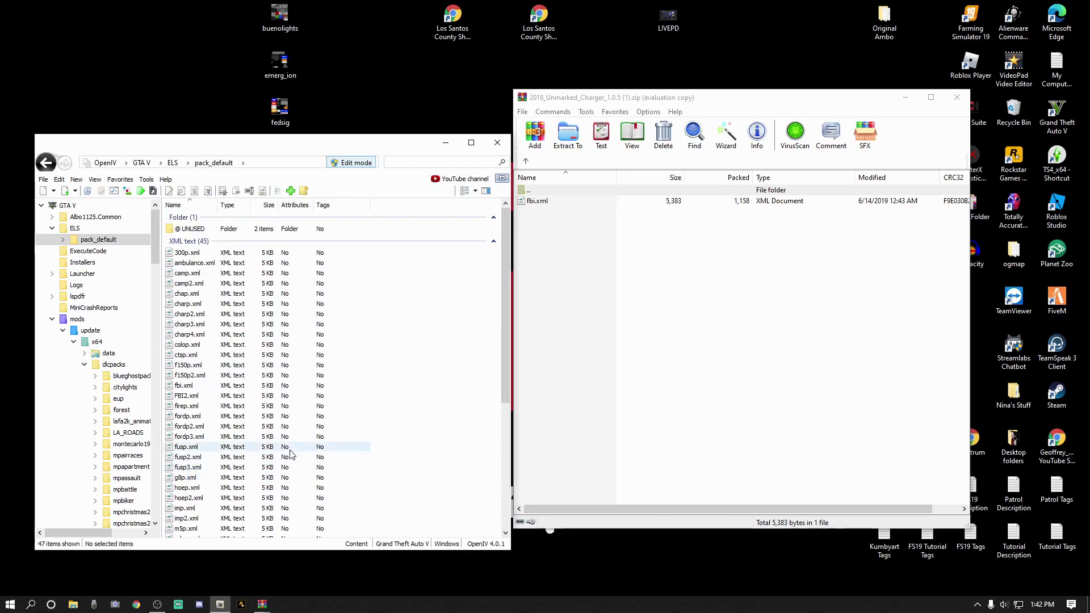
Rename fbi.xml in the archive's All Blue VCF folder to POLICE2.xml and import it into the ELS pack_default folder.
{"action": "left_click", "coordinate": [536, 201]}
{"action": "left_click", "coordinate": [536, 202]}
{"action": "left_click", "coordinate": [535, 202]}
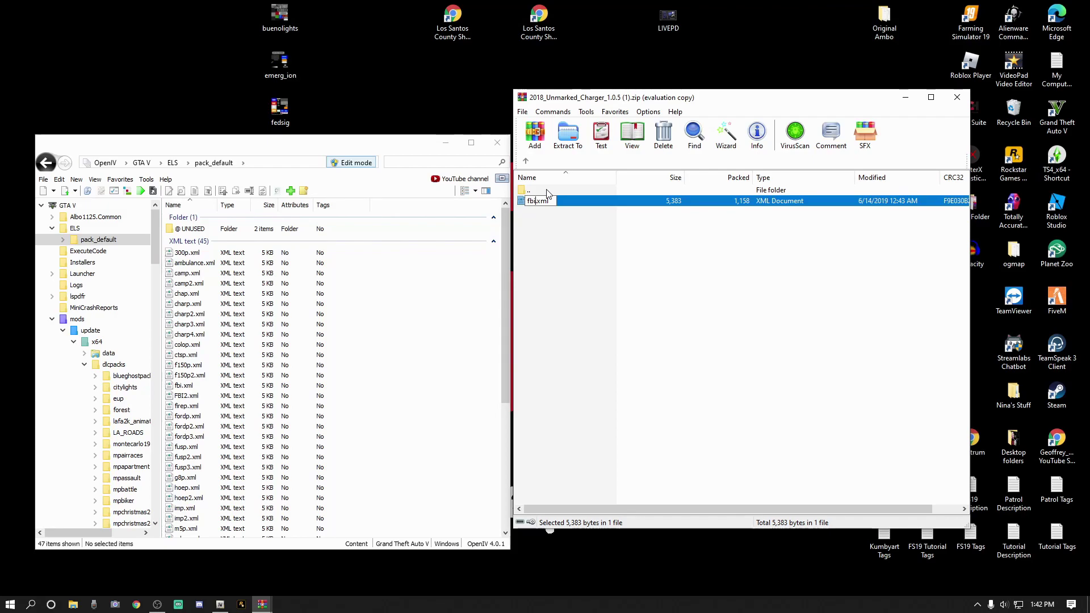
{"action": "key", "text": "BackSpace"}
{"action": "key", "text": "BackSpace"}
{"action": "type", "text": "POLICE2"}
{"action": "key", "text": "BackSpace"}
{"action": "type", "text": "3"}
{"action": "key", "text": "BackSpace"}
{"action": "key", "text": "BackSpace"}
{"action": "key", "text": "BackSpace"}
{"action": "key", "text": "BackSpace"}
{"action": "key", "text": "BackSpace"}
{"action": "key", "text": "BackSpace"}
{"action": "key", "text": "BackSpace"}
{"action": "type", "text": "SHERIFF"}
{"action": "key", "text": "BackSpace"}
{"action": "key", "text": "BackSpace"}
{"action": "key", "text": "BackSpace"}
{"action": "key", "text": "BackSpace"}
{"action": "key", "text": "BackSpace"}
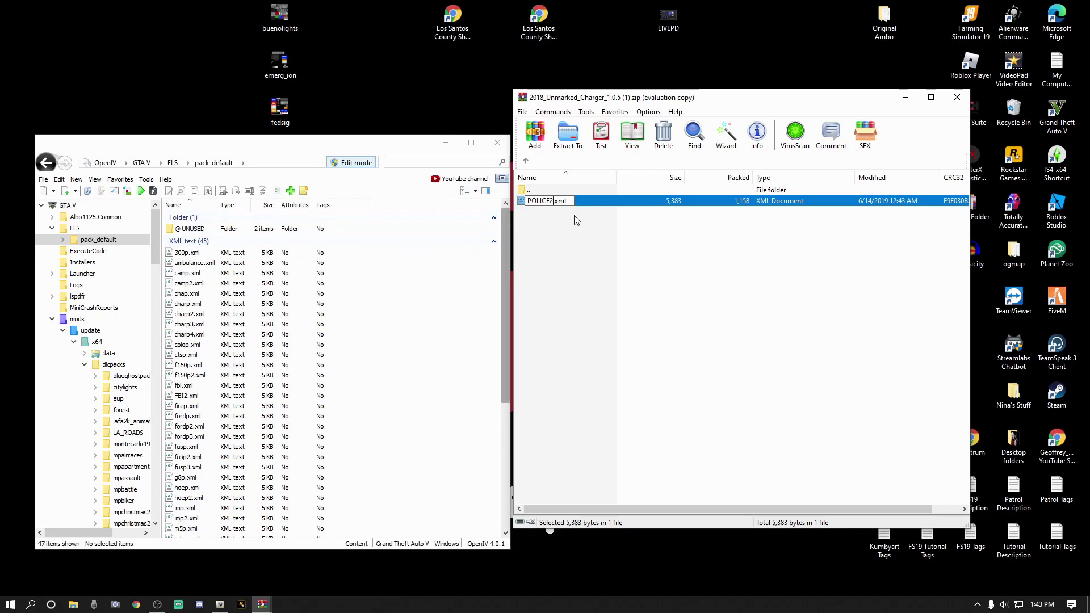
{"action": "key", "text": "Return"}
{"action": "left_click_drag", "start_coordinate": [562, 206], "coordinate": [447, 360]}
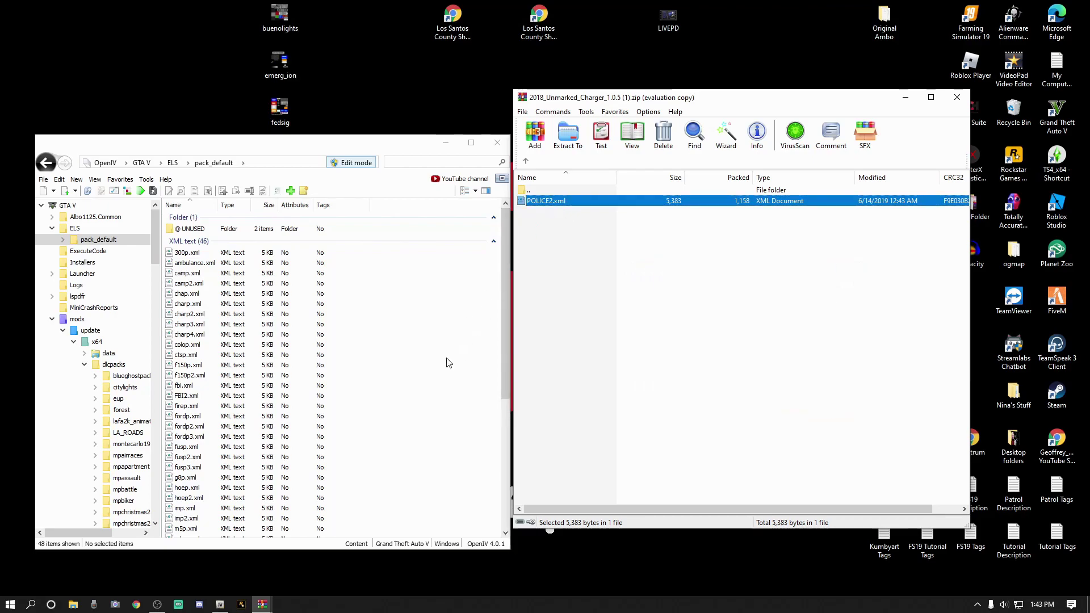
Check the contents of the Red & Blue VCF folder in the archive and return to the VCF folder.
{"action": "left_click", "coordinate": [526, 163]}
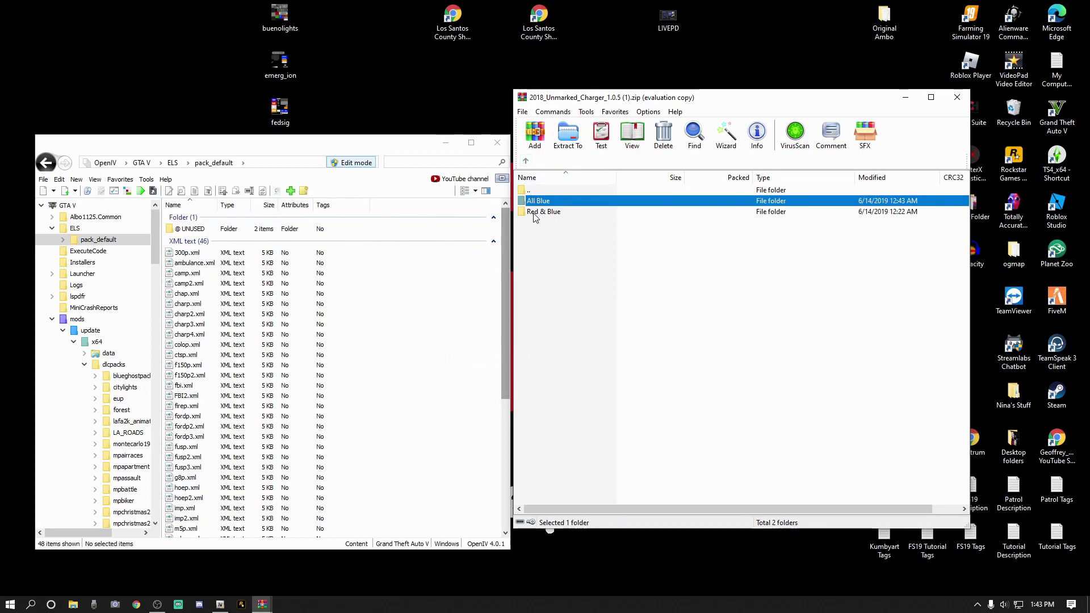
{"action": "left_click", "coordinate": [553, 214]}
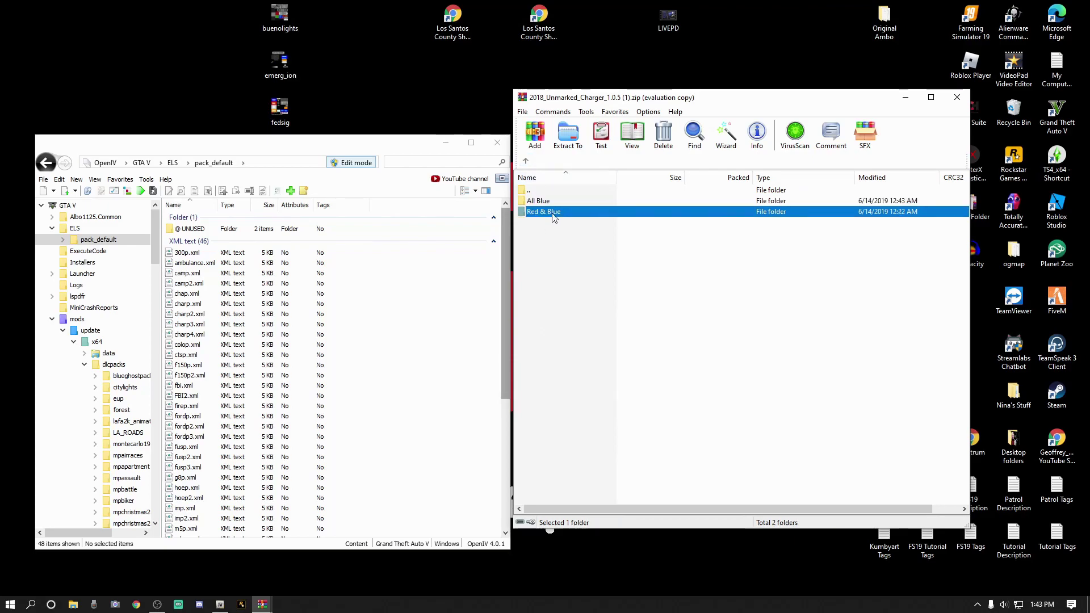
{"action": "double_click", "coordinate": [553, 215]}
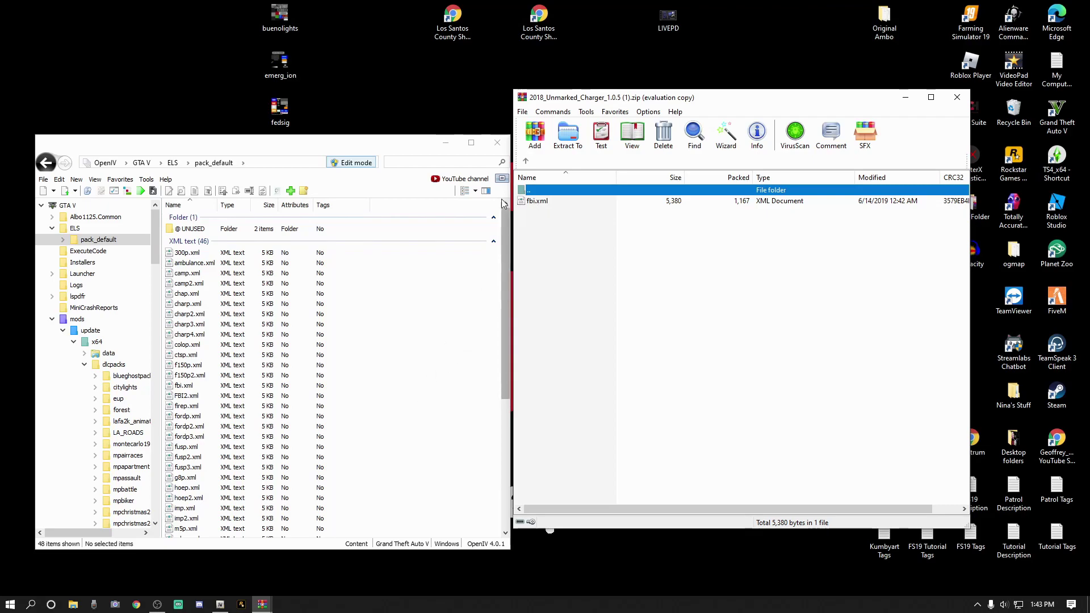
{"action": "left_click", "coordinate": [526, 163]}
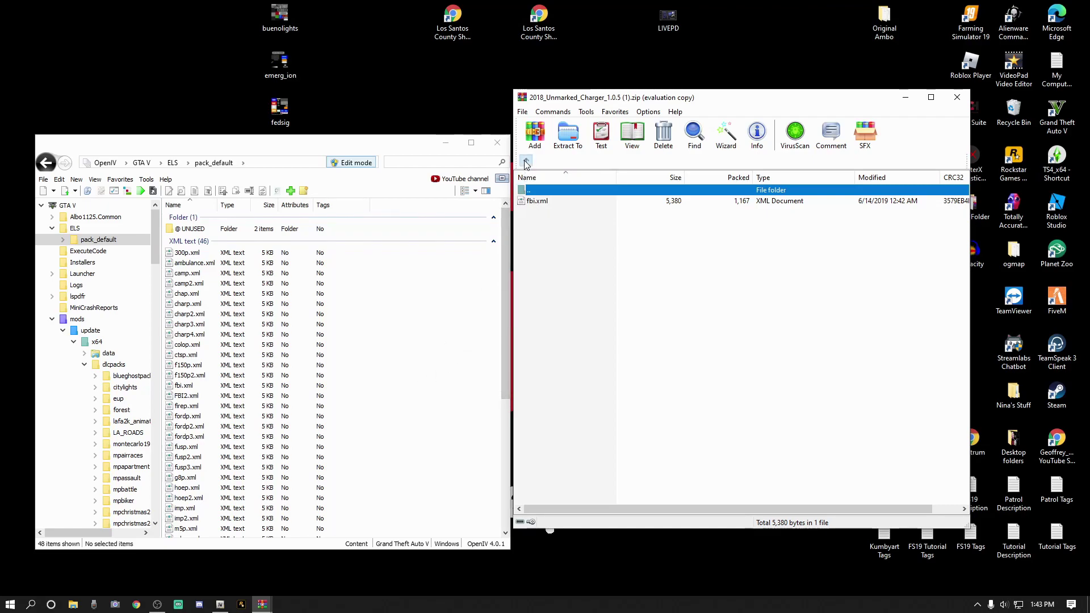
Go to the saved police vehicles favorite in OpenIV, and close the 2018 Unmarked Charger archive.
{"action": "left_click", "coordinate": [119, 180]}
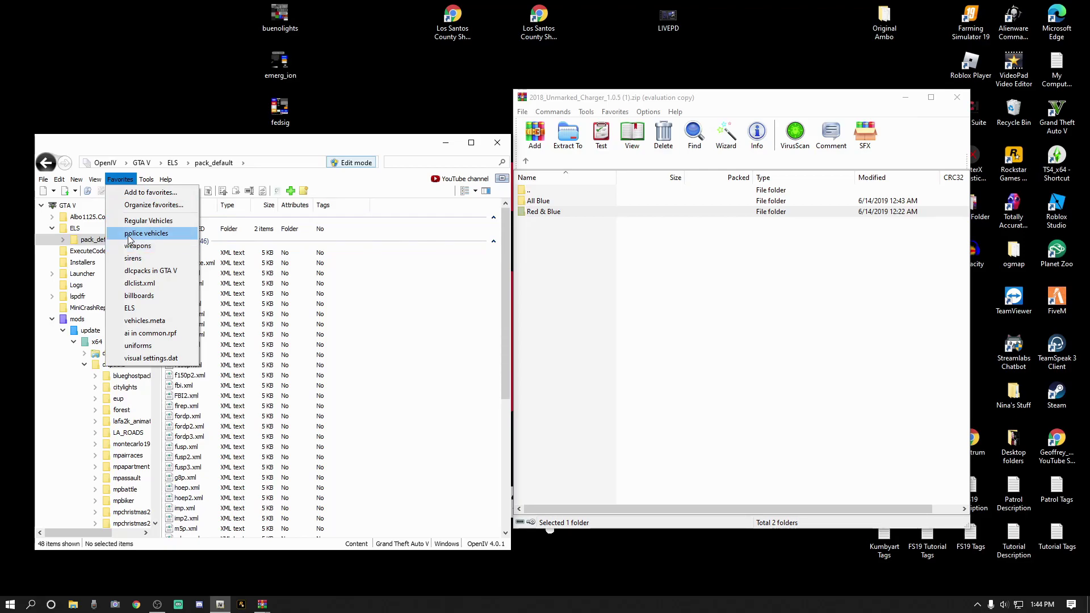
{"action": "left_click", "coordinate": [146, 234]}
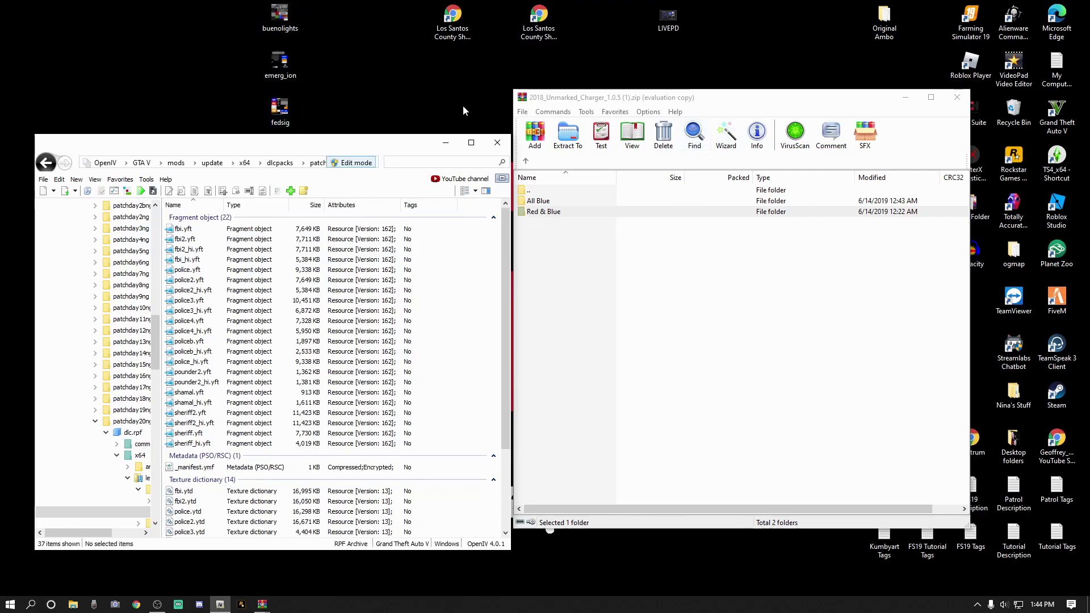
{"action": "left_click", "coordinate": [769, 102]}
{"action": "left_click_drag", "start_coordinate": [769, 106], "coordinate": [803, 148]}
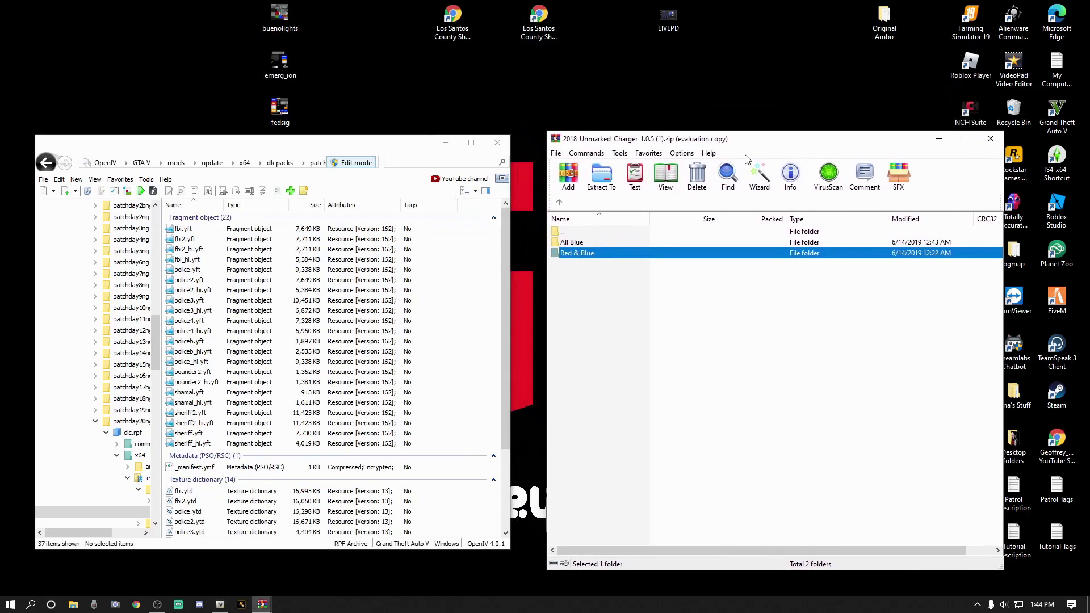
{"action": "left_click", "coordinate": [559, 205]}
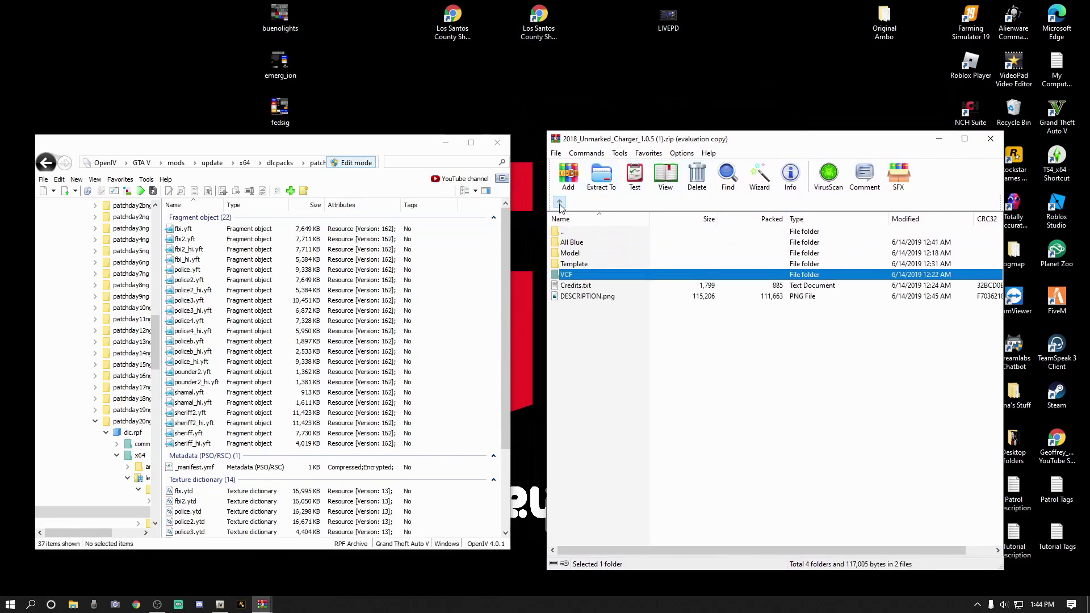
{"action": "double_click", "coordinate": [575, 245]}
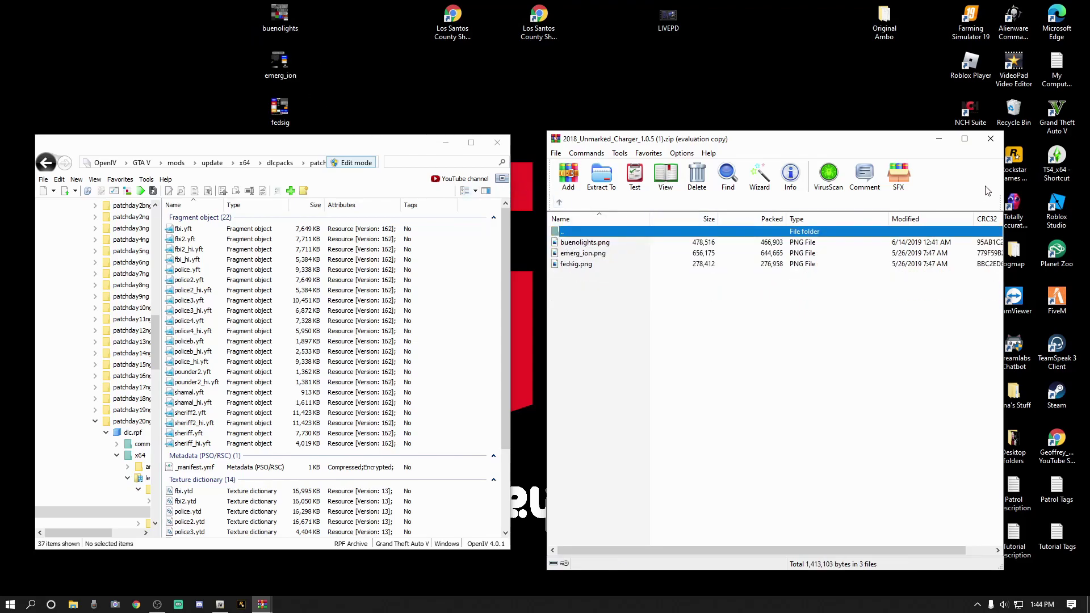
{"action": "left_click", "coordinate": [990, 137]}
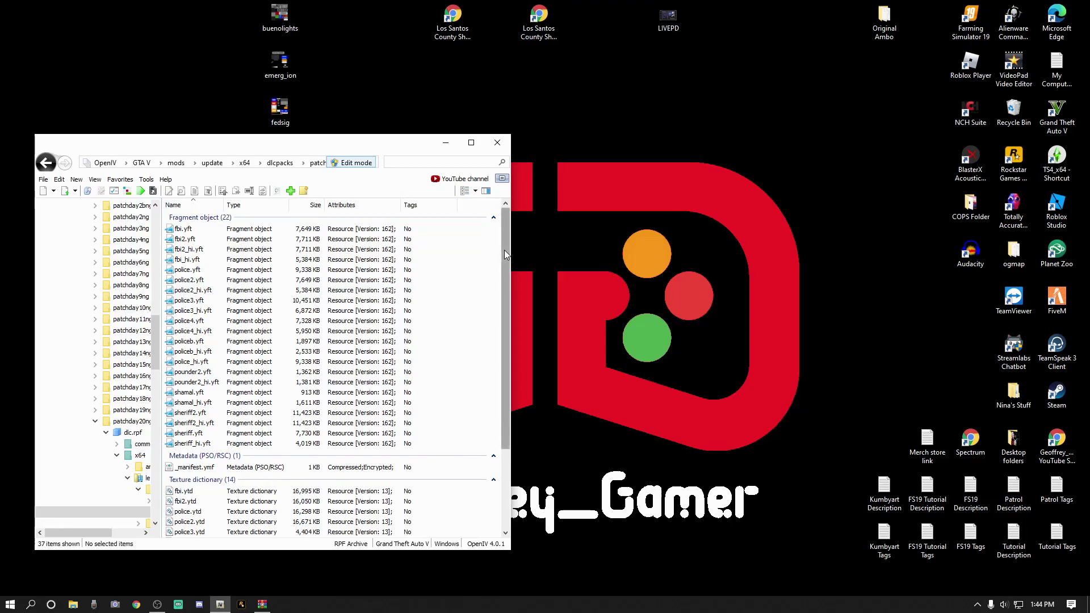
Open police2.ytd in the texture editor and bring the whole editor window into view.
{"action": "left_click_drag", "start_coordinate": [508, 225], "coordinate": [508, 316]}
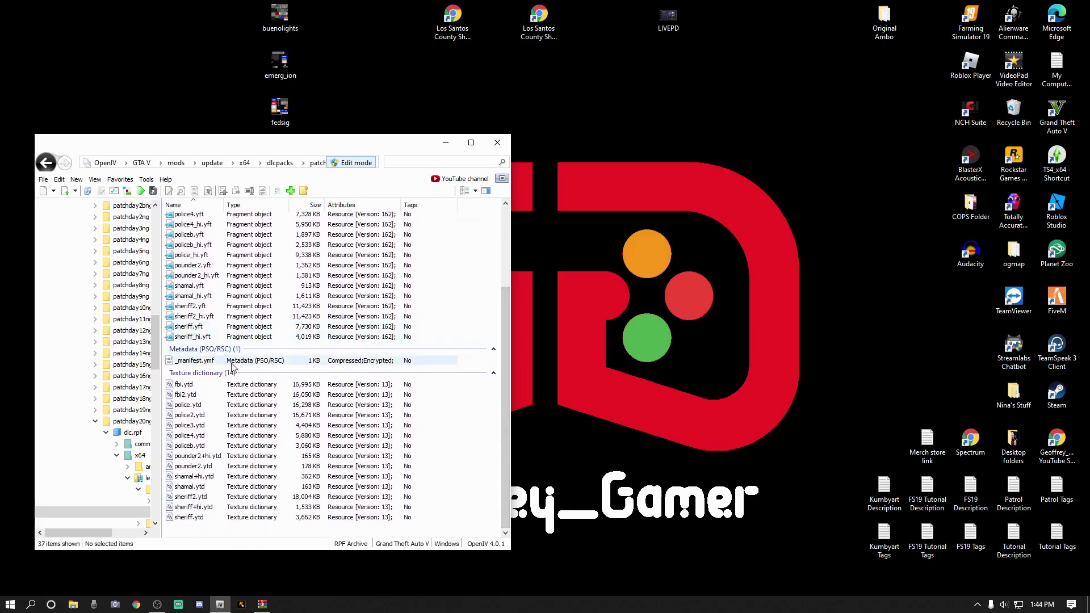
{"action": "double_click", "coordinate": [203, 418]}
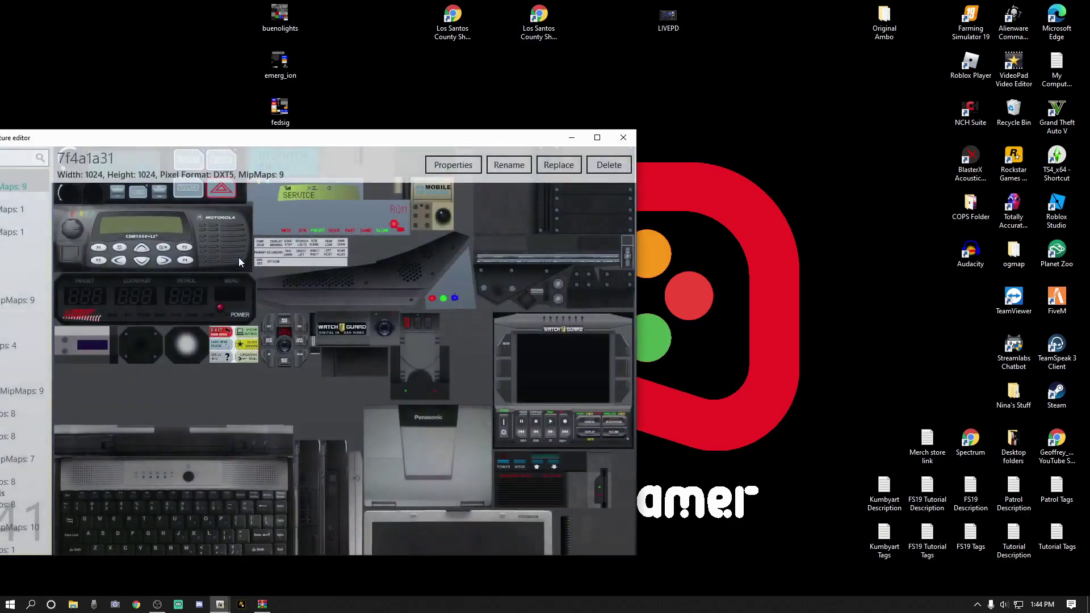
{"action": "left_click_drag", "start_coordinate": [257, 149], "coordinate": [500, 148]}
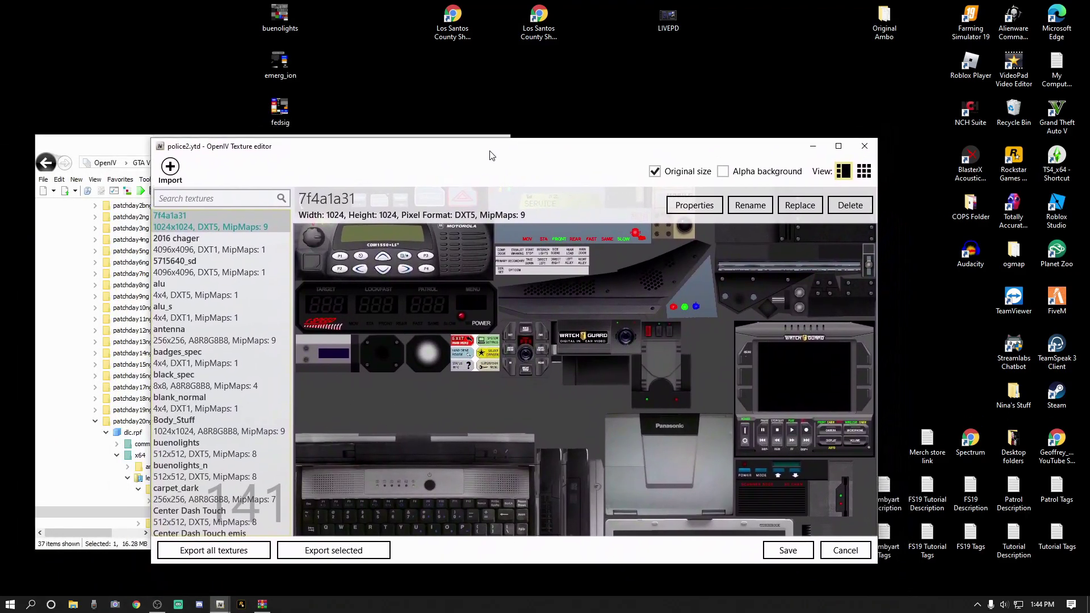
Examine the charger_sign_1 and chgr_sign_1 textures in police2.ytd and look through the texture list.
{"action": "scroll", "coordinate": [238, 329], "scroll_direction": "down", "scroll_amount": 8}
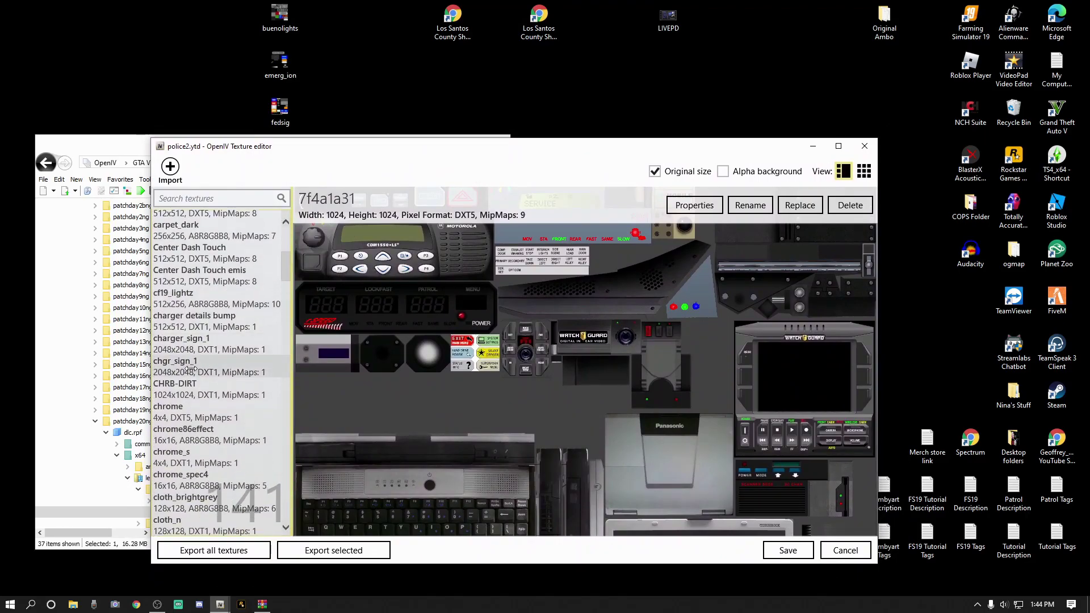
{"action": "left_click", "coordinate": [196, 349]}
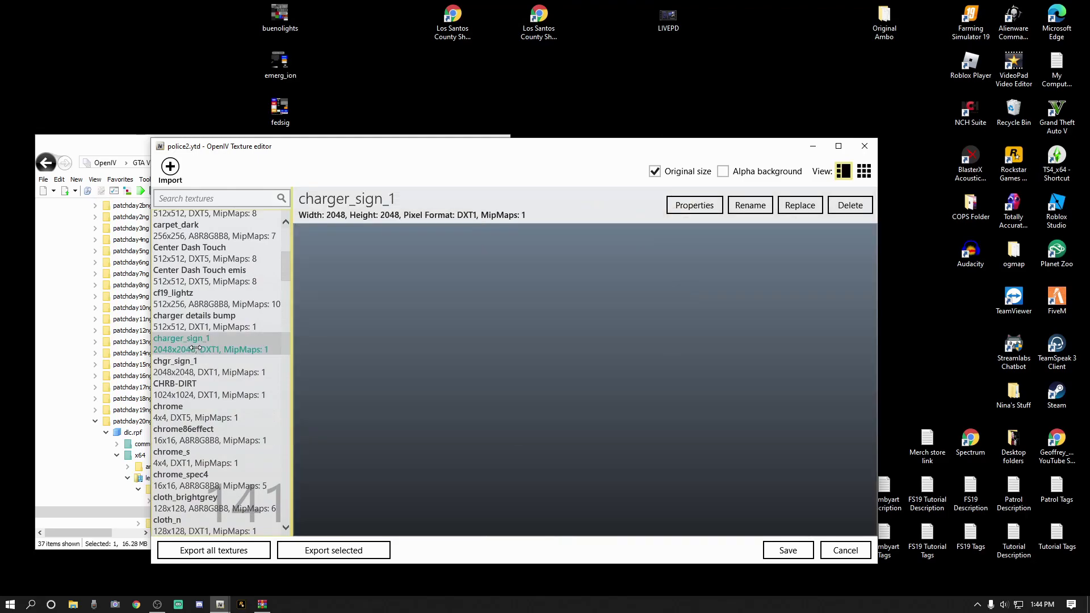
{"action": "left_click", "coordinate": [190, 370]}
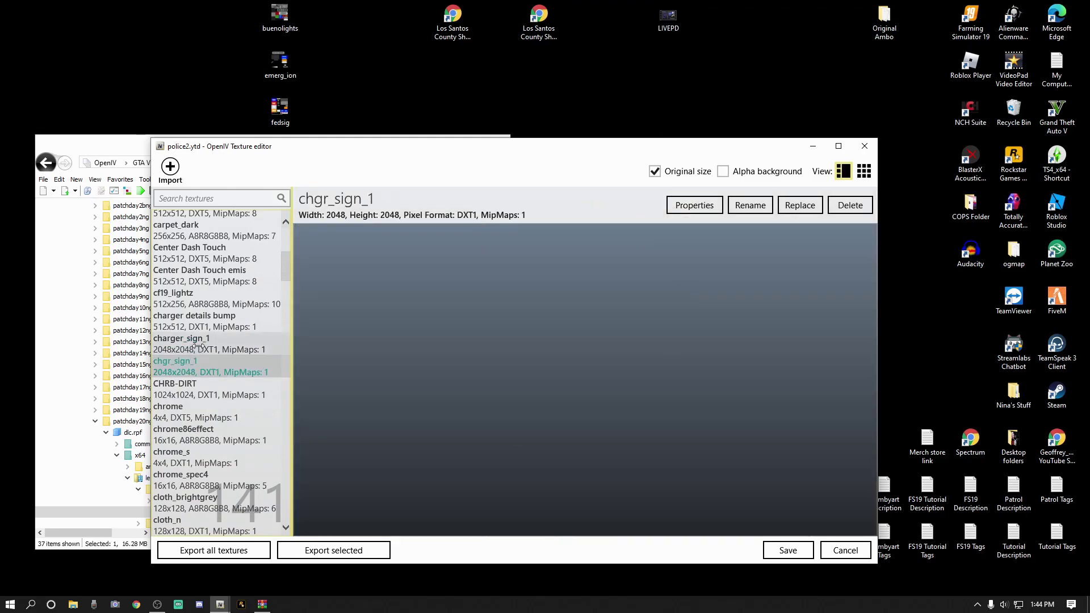
{"action": "left_click", "coordinate": [198, 347]}
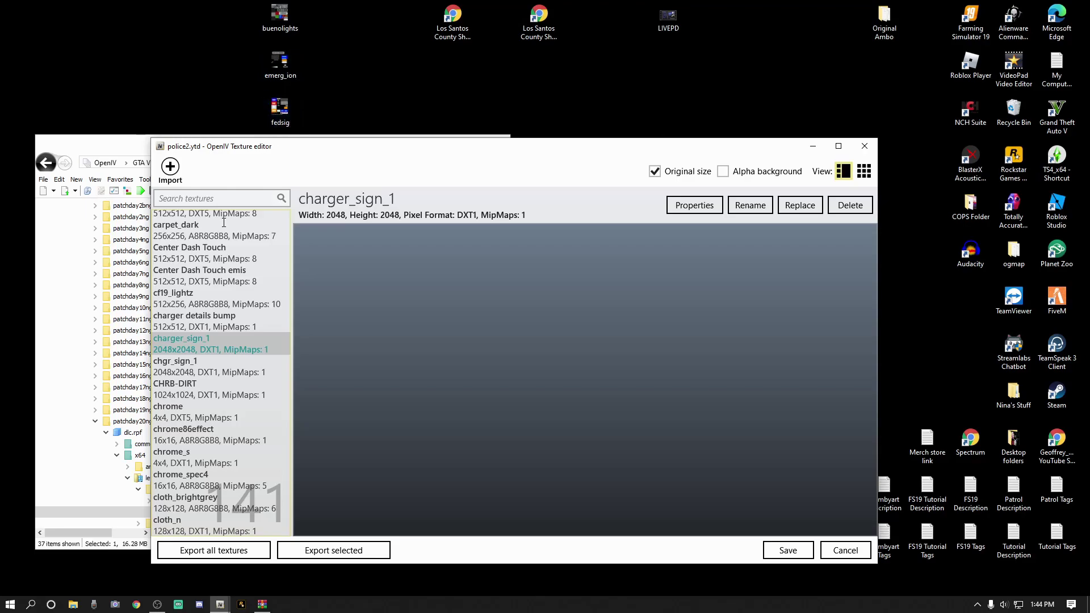
{"action": "scroll", "coordinate": [196, 361], "scroll_direction": "down", "scroll_amount": 3}
{"action": "scroll", "coordinate": [196, 358], "scroll_direction": "down", "scroll_amount": 7}
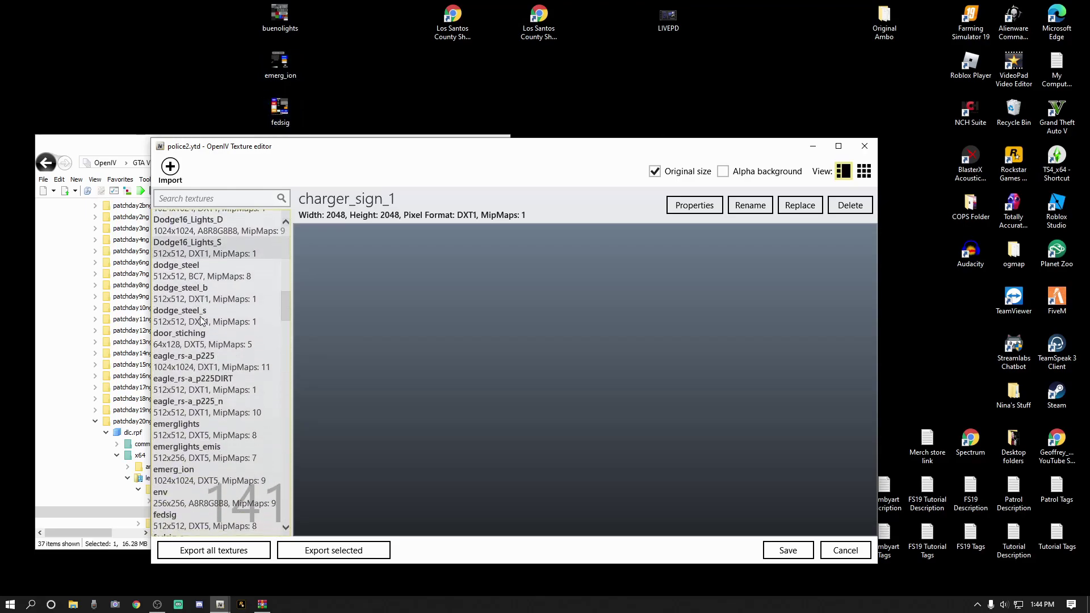
{"action": "left_click_drag", "start_coordinate": [535, 155], "coordinate": [730, 160]}
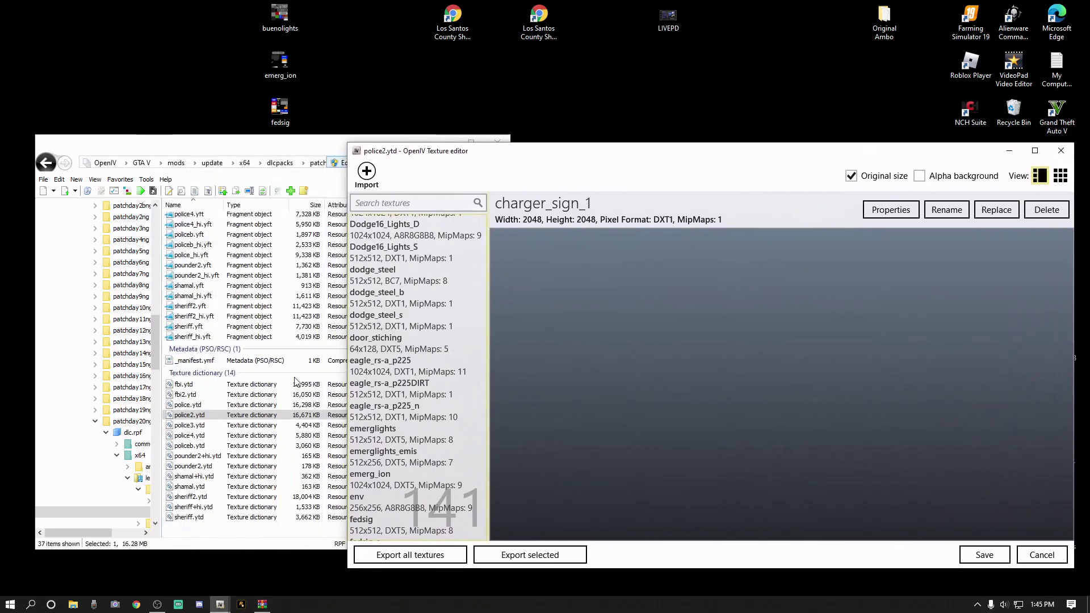
{"action": "left_click_drag", "start_coordinate": [628, 152], "coordinate": [359, 145]}
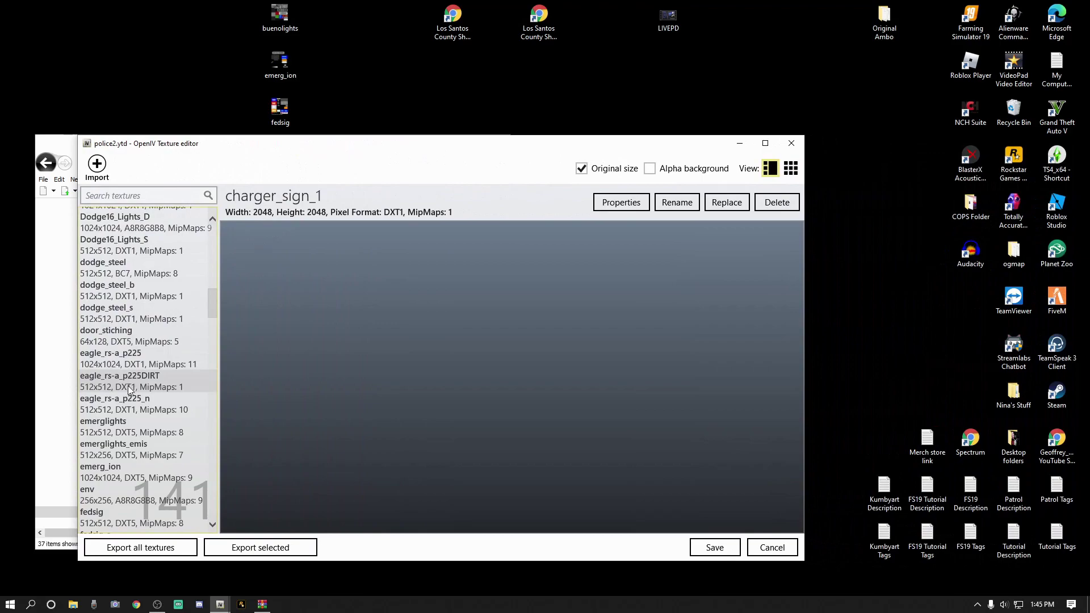
Replace the buenolights texture in police2.ytd with the buenolights image from the Desktop and save the texture dictionary.
{"action": "scroll", "coordinate": [151, 367], "scroll_direction": "up", "scroll_amount": 8}
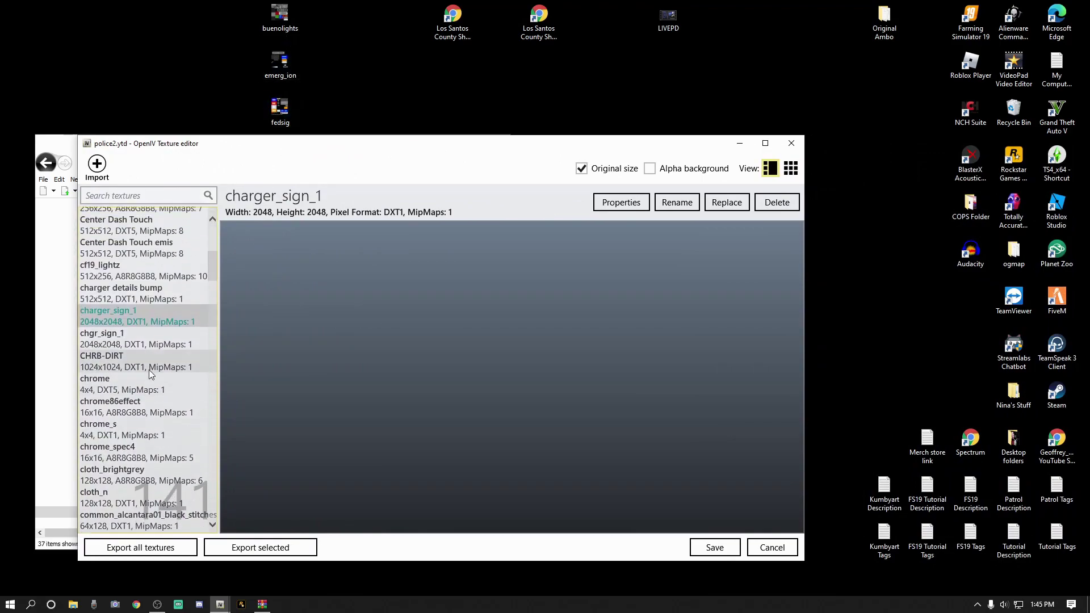
{"action": "scroll", "coordinate": [148, 372], "scroll_direction": "up", "scroll_amount": 6}
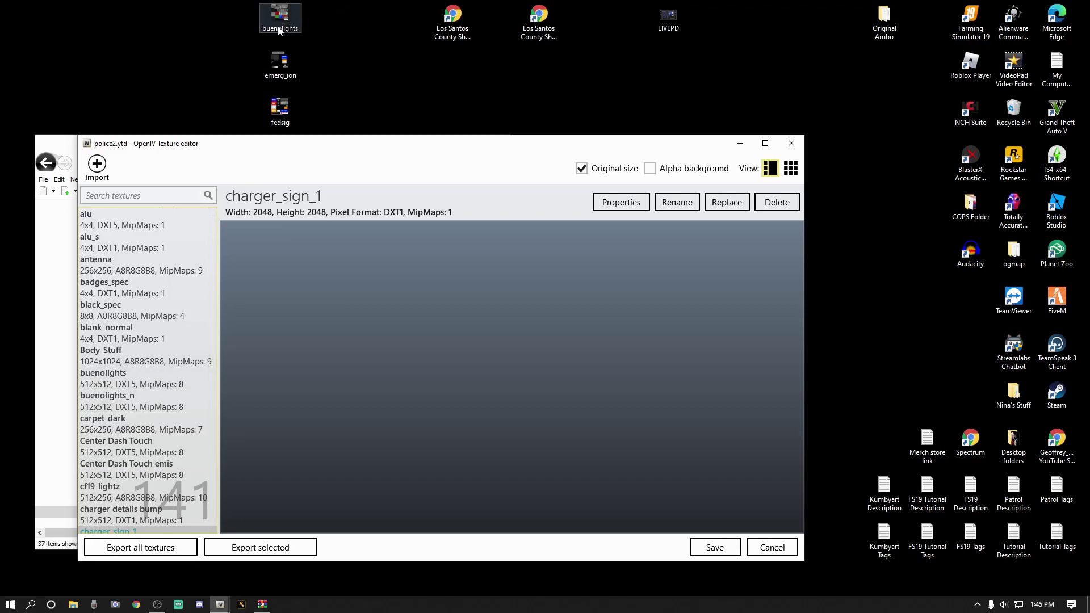
{"action": "left_click", "coordinate": [129, 381]}
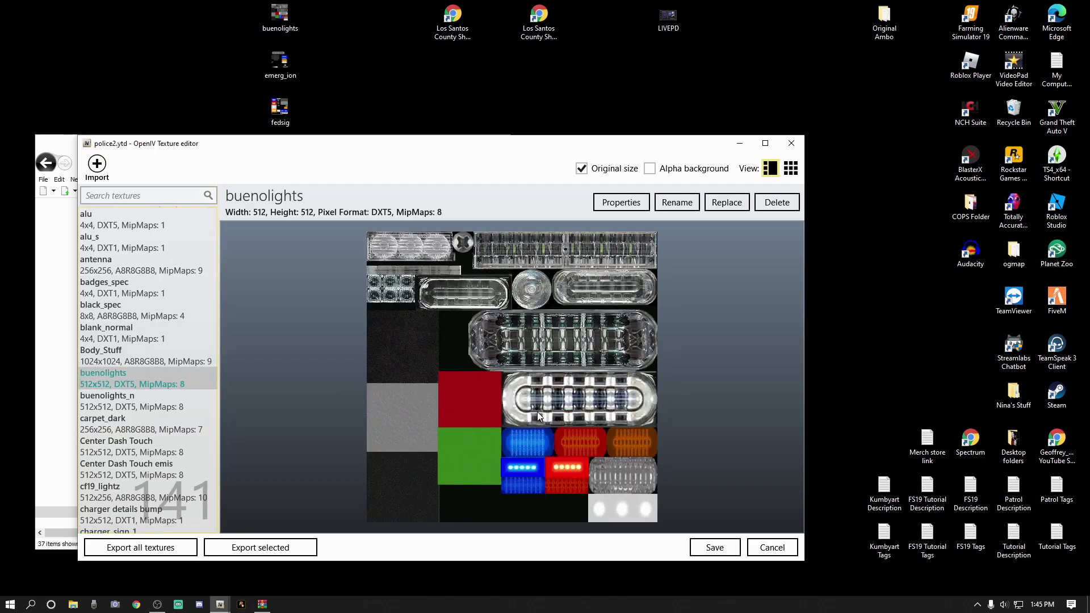
{"action": "left_click", "coordinate": [725, 202]}
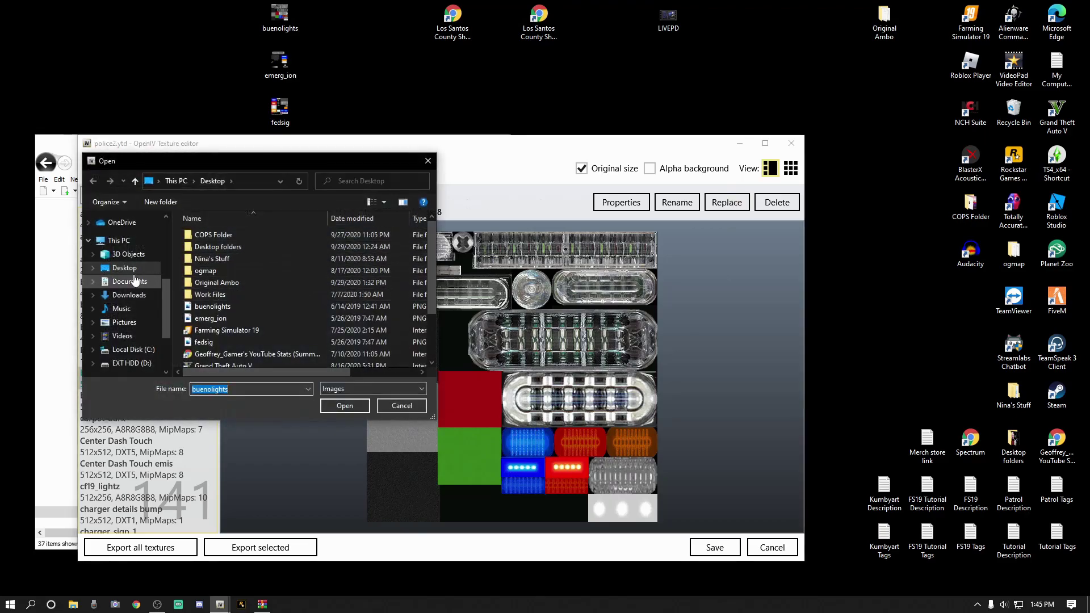
{"action": "left_click", "coordinate": [126, 270]}
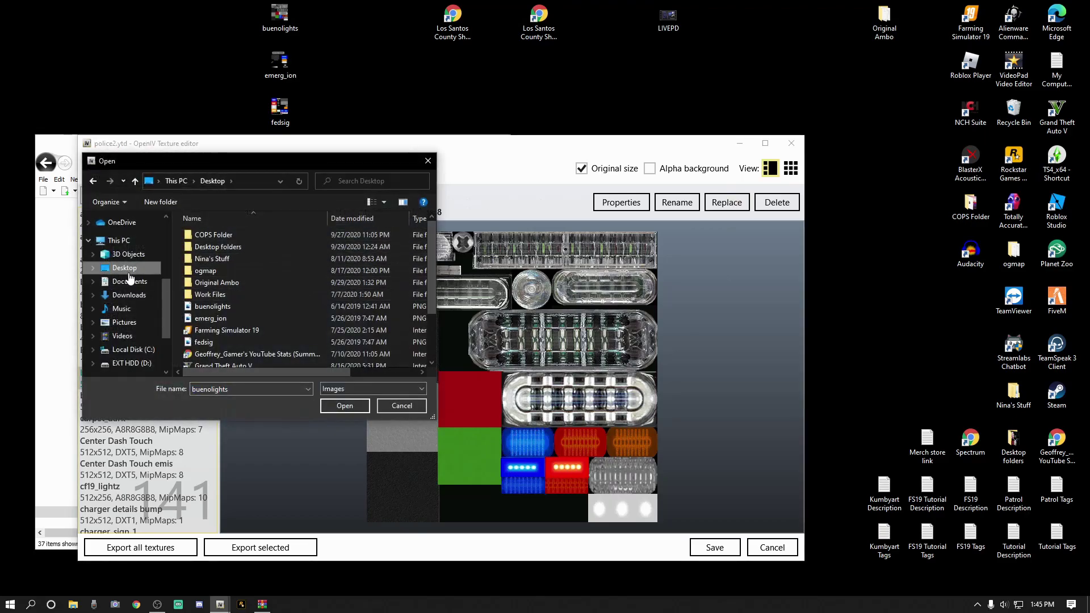
{"action": "left_click", "coordinate": [216, 309]}
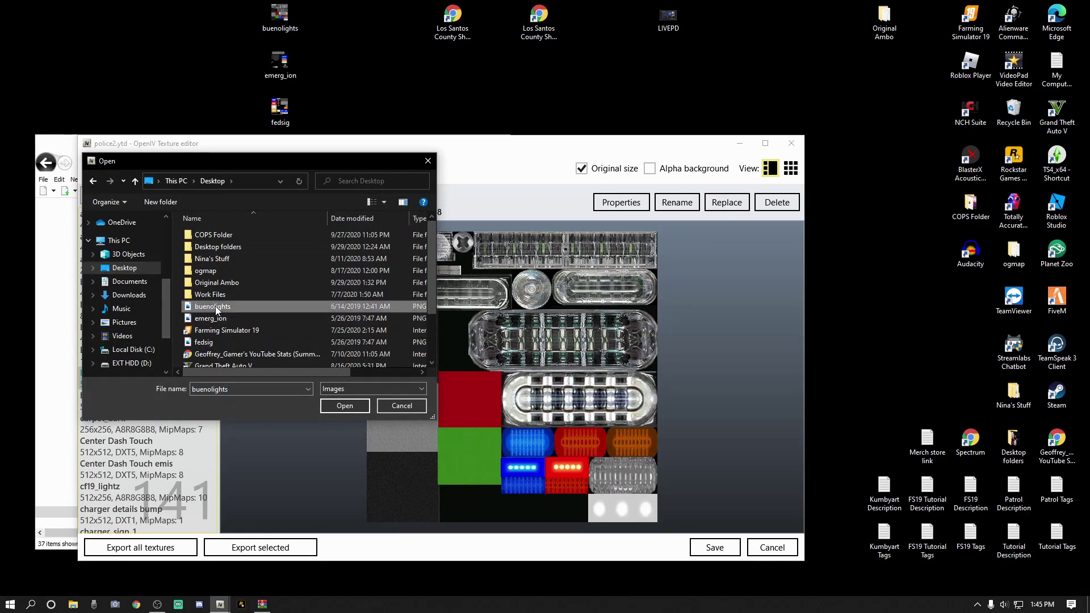
{"action": "left_click", "coordinate": [345, 406]}
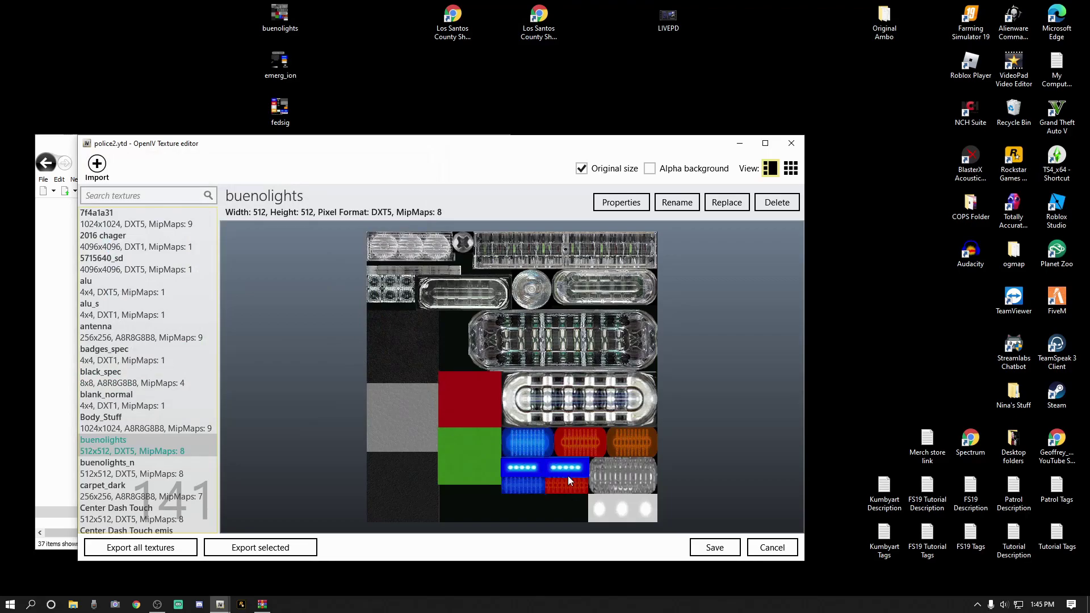
{"action": "left_click", "coordinate": [716, 546]}
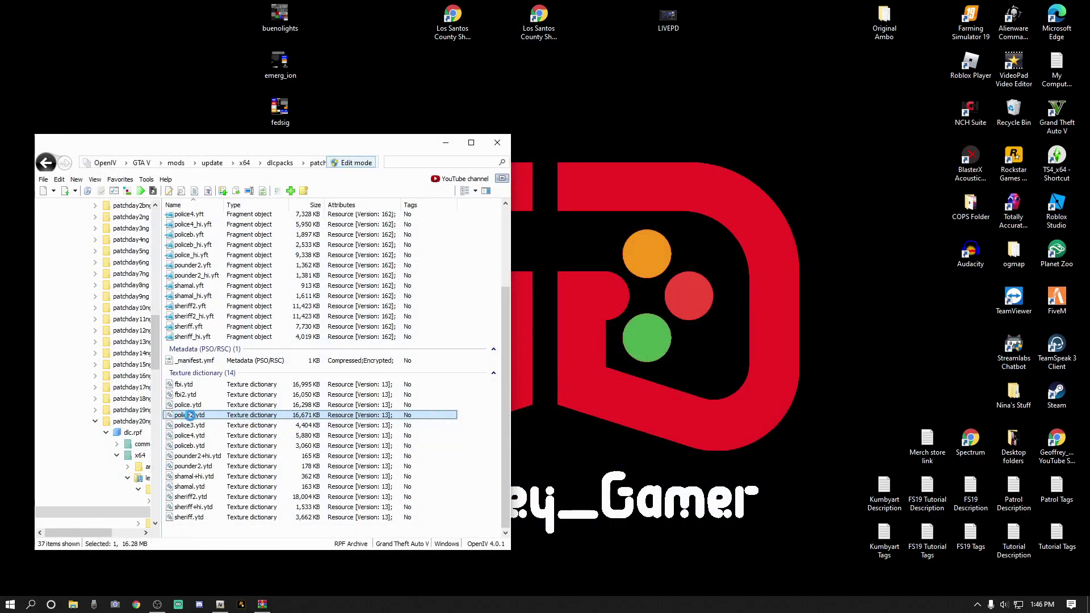
Reopen police2.ytd, replace its emerg_ion texture with the emerg_ion image from the Desktop, and save.
{"action": "double_click", "coordinate": [190, 416]}
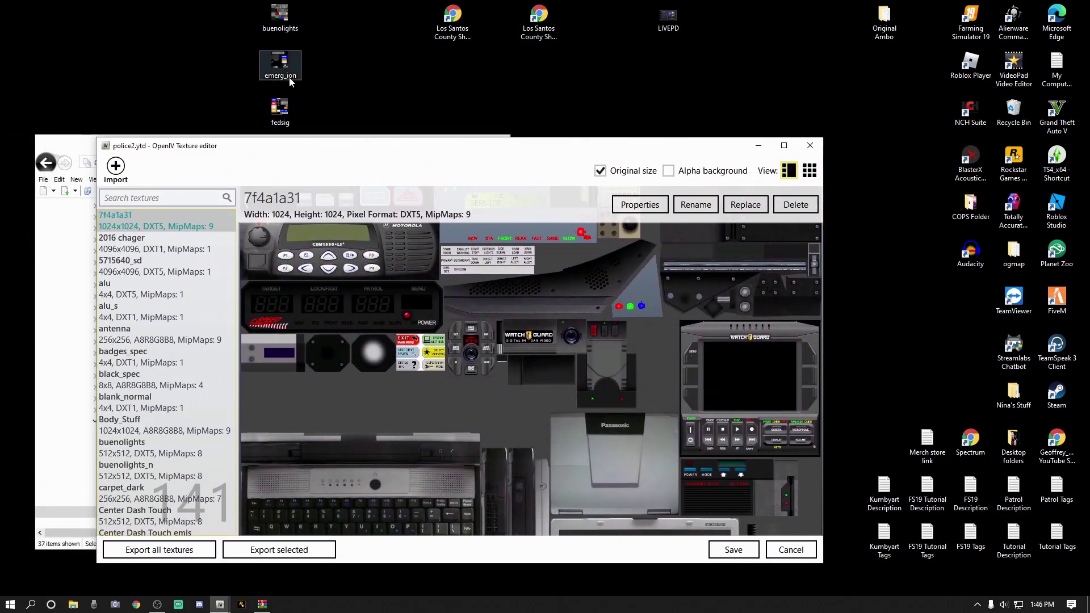
{"action": "scroll", "coordinate": [166, 463], "scroll_direction": "down", "scroll_amount": 5}
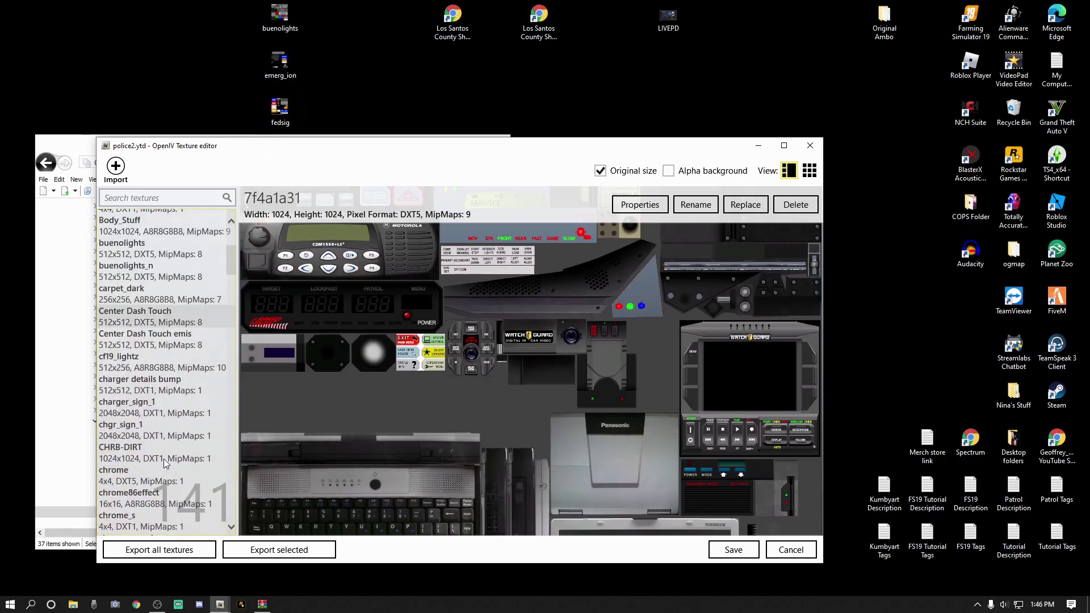
{"action": "scroll", "coordinate": [142, 427], "scroll_direction": "down", "scroll_amount": 5}
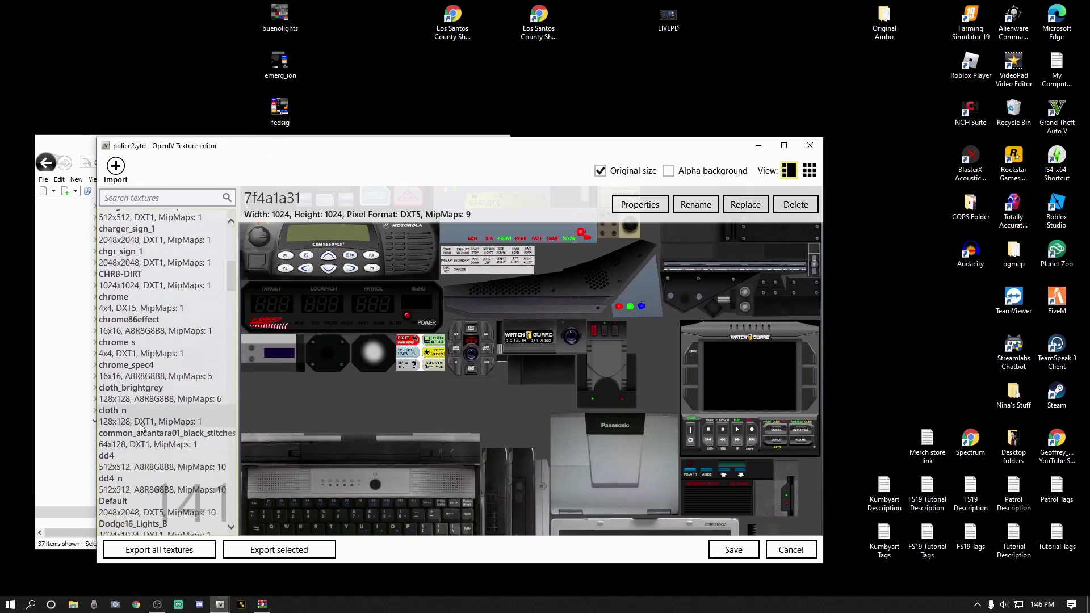
{"action": "scroll", "coordinate": [141, 427], "scroll_direction": "down", "scroll_amount": 12}
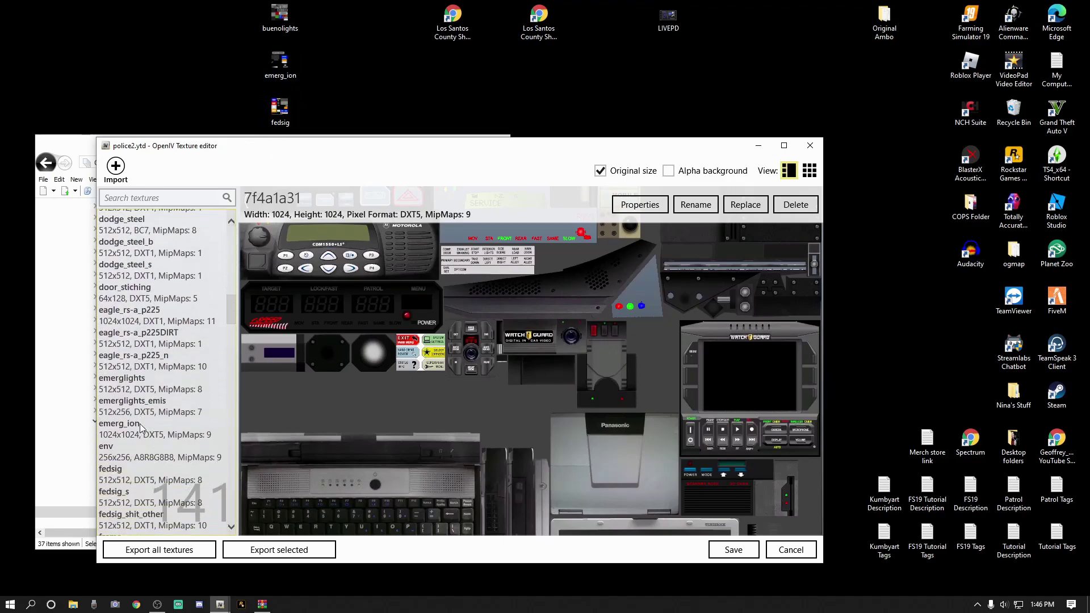
{"action": "scroll", "coordinate": [140, 429], "scroll_direction": "down", "scroll_amount": 1}
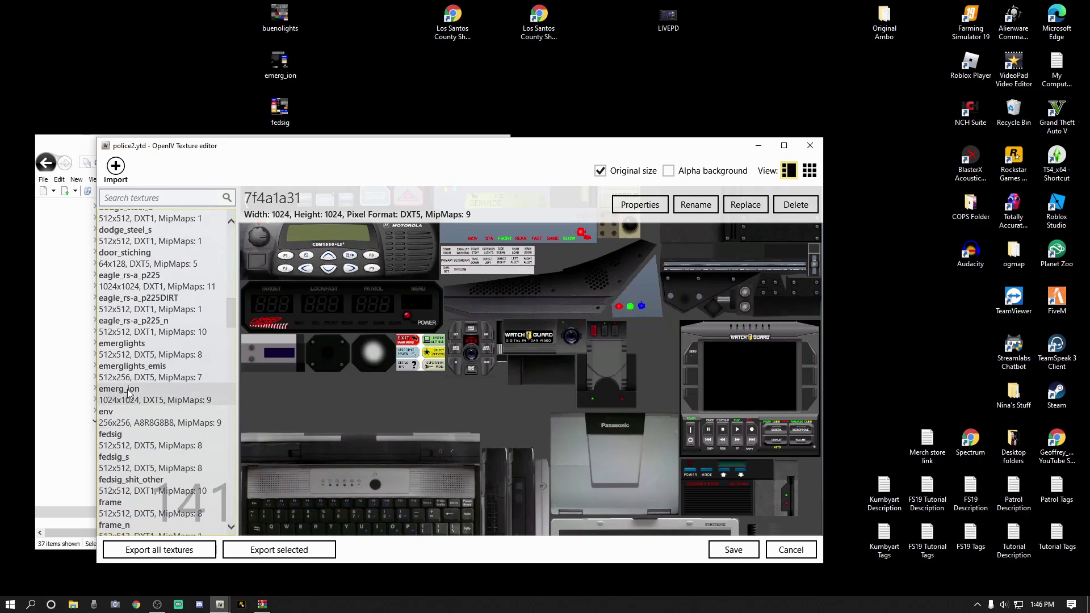
{"action": "left_click", "coordinate": [130, 398]}
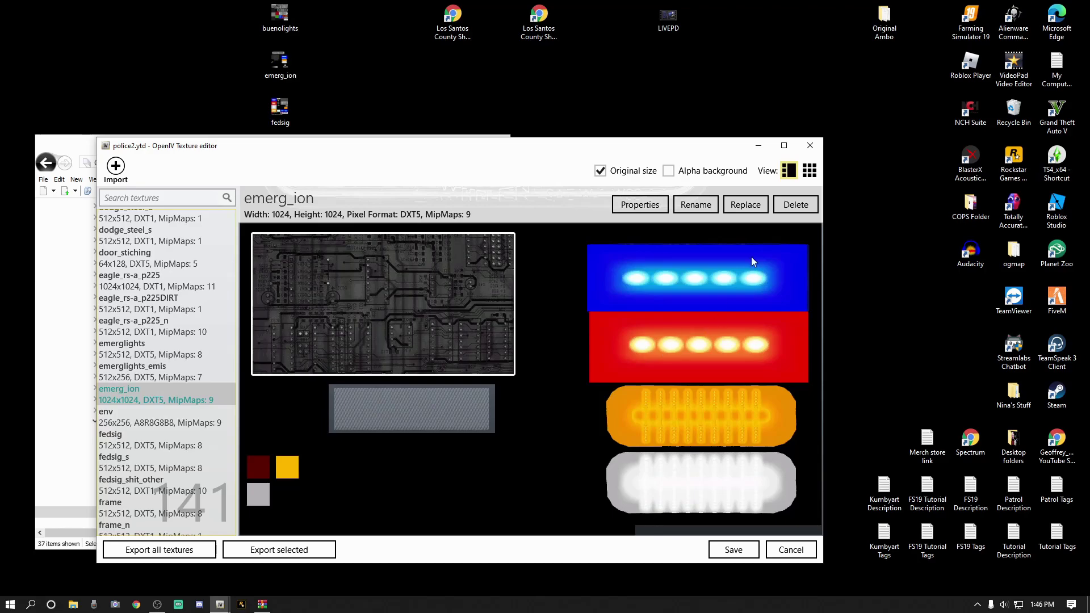
{"action": "left_click", "coordinate": [746, 205]}
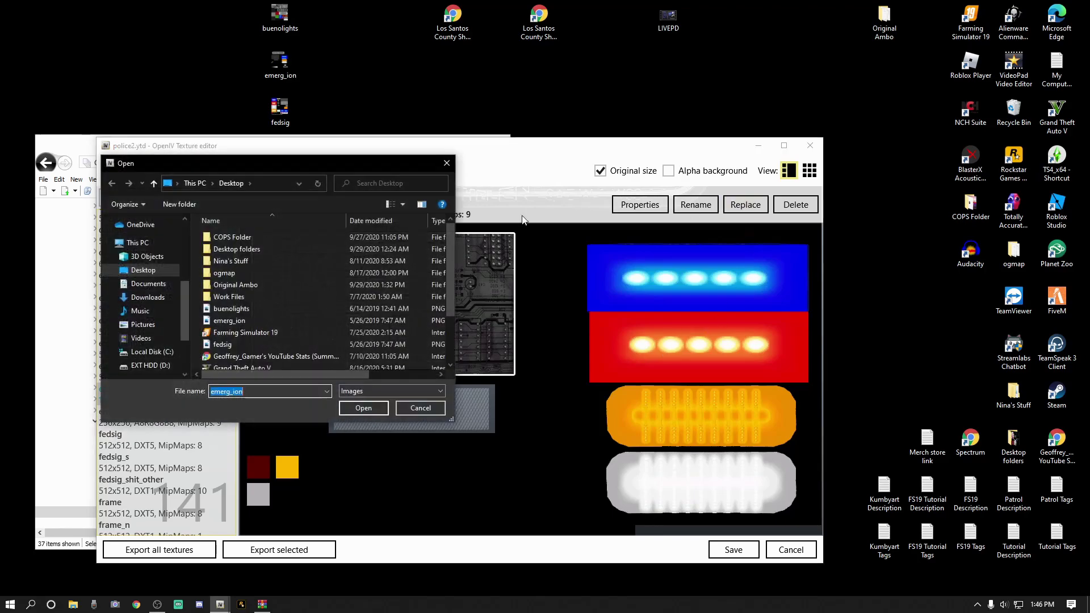
{"action": "left_click", "coordinate": [139, 269]}
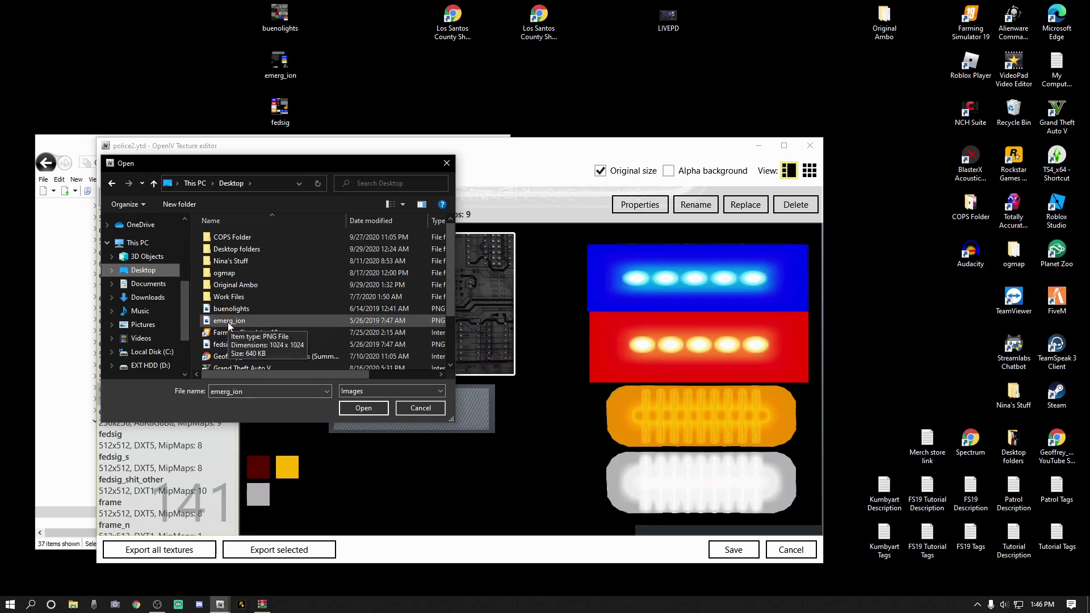
{"action": "left_click", "coordinate": [224, 323]}
{"action": "left_click", "coordinate": [362, 410]}
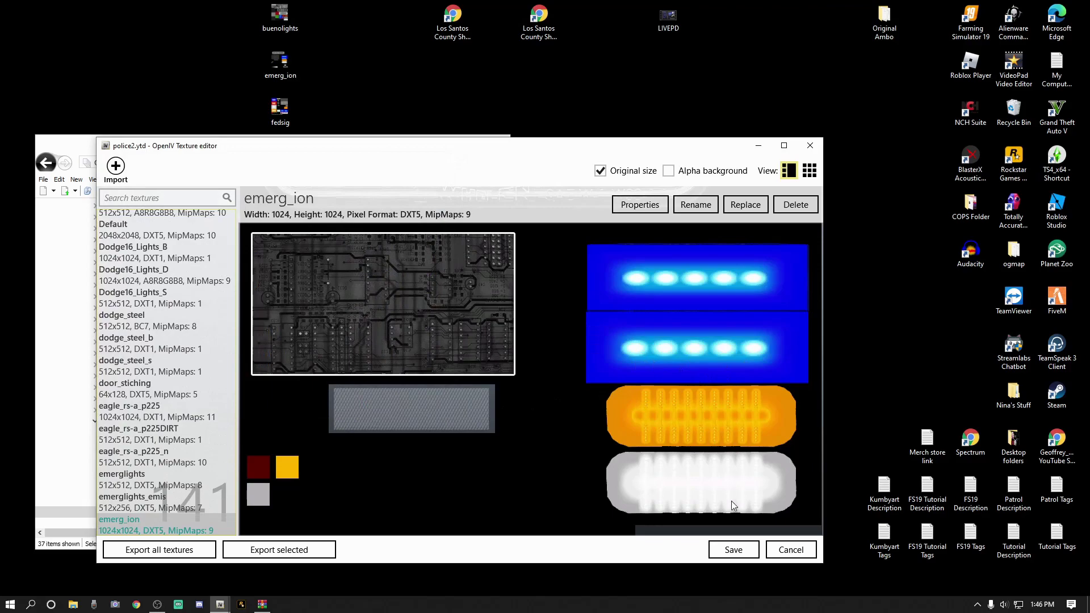
{"action": "left_click", "coordinate": [733, 551]}
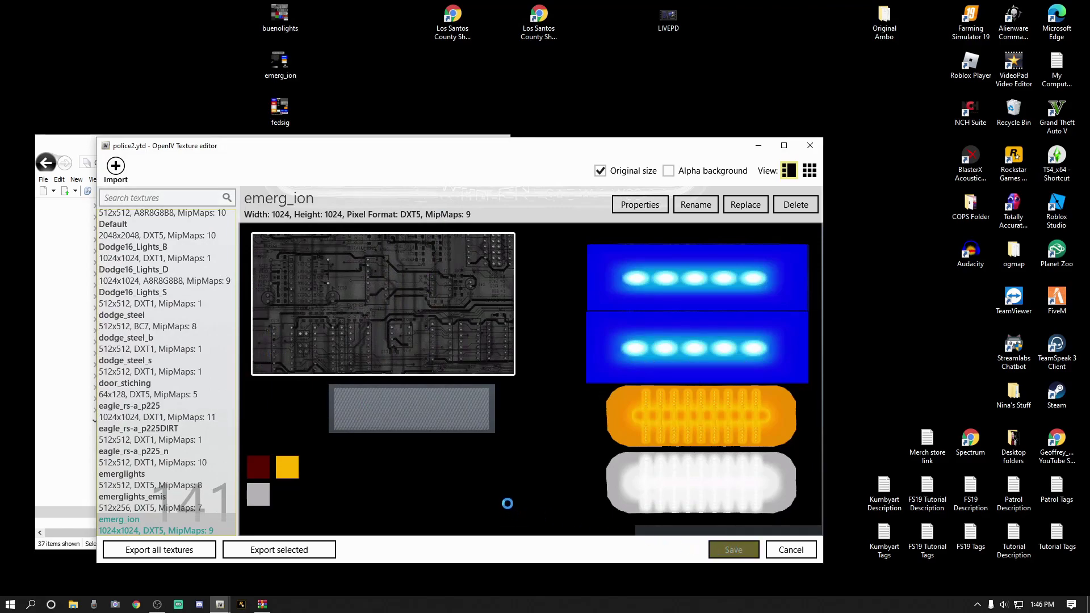
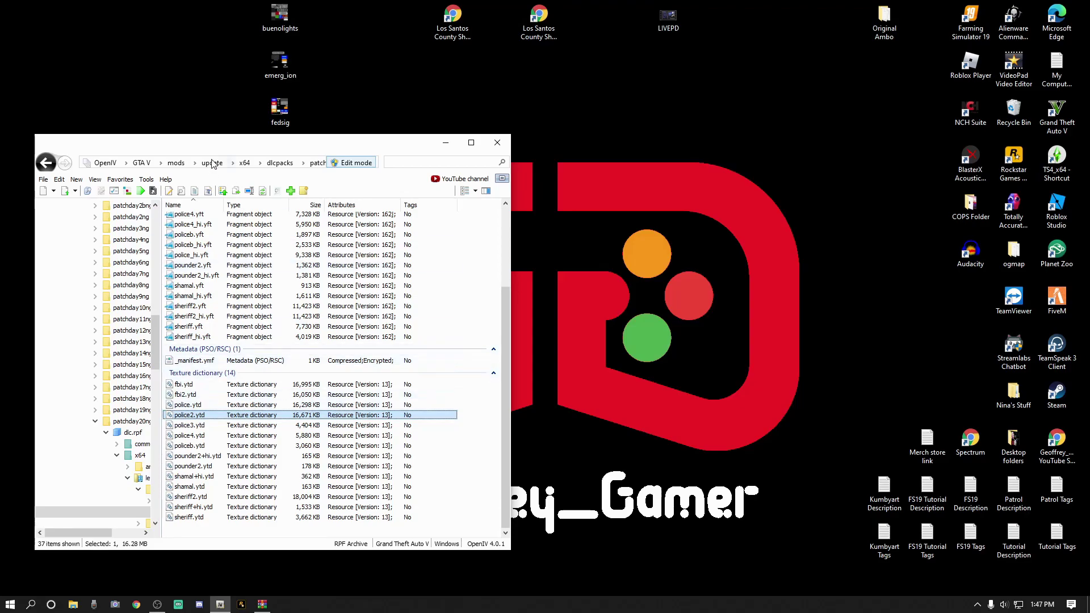
Reopen police2.ytd, replace its fedsig texture with the fedsig image from the Desktop, and save.
{"action": "double_click", "coordinate": [185, 419]}
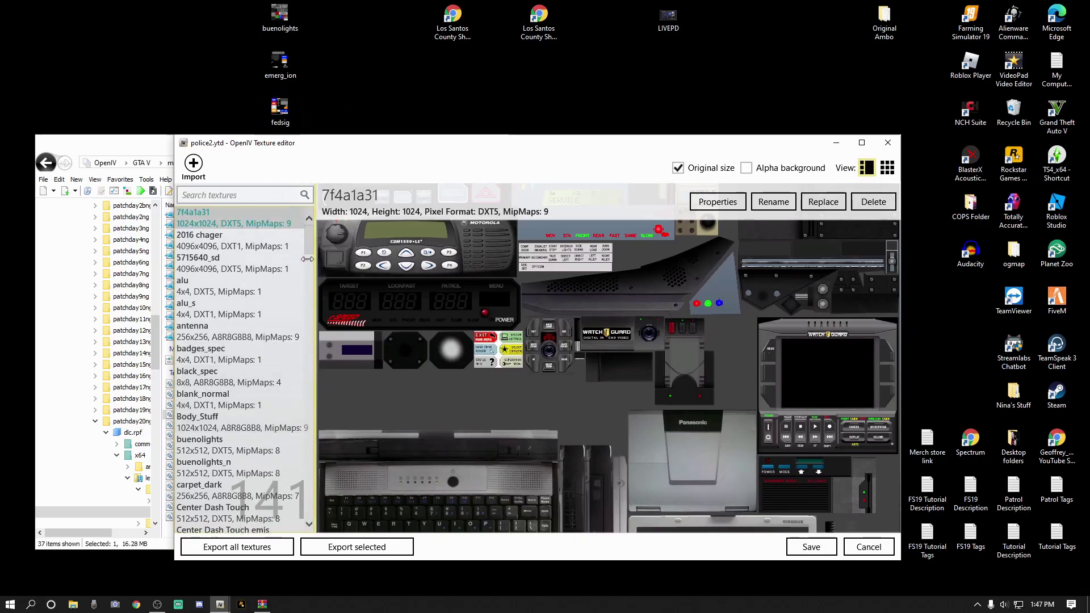
{"action": "left_click_drag", "start_coordinate": [306, 259], "coordinate": [307, 330]}
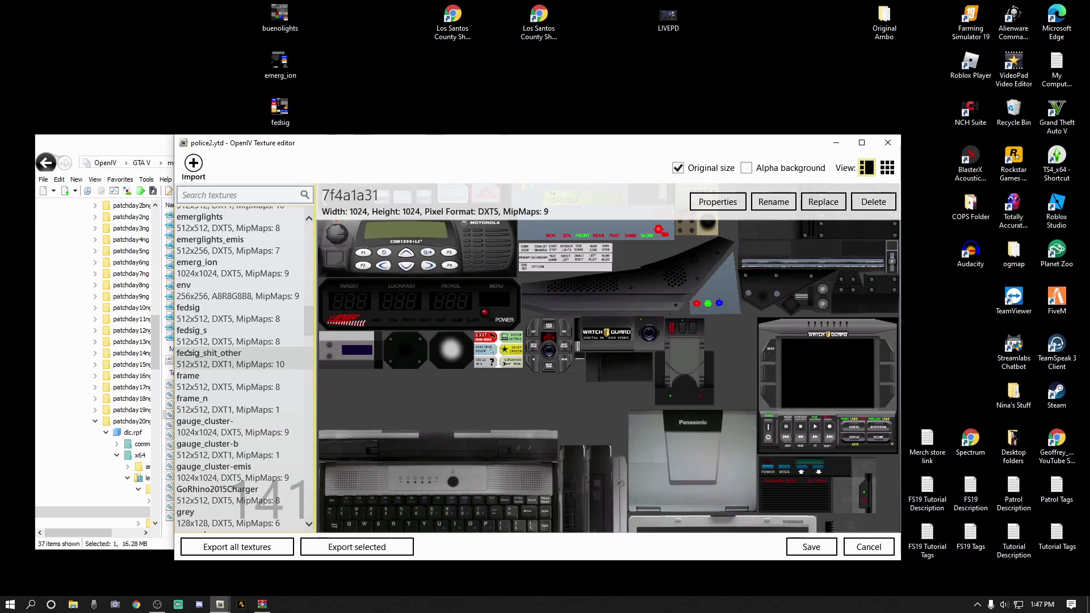
{"action": "left_click", "coordinate": [206, 313]}
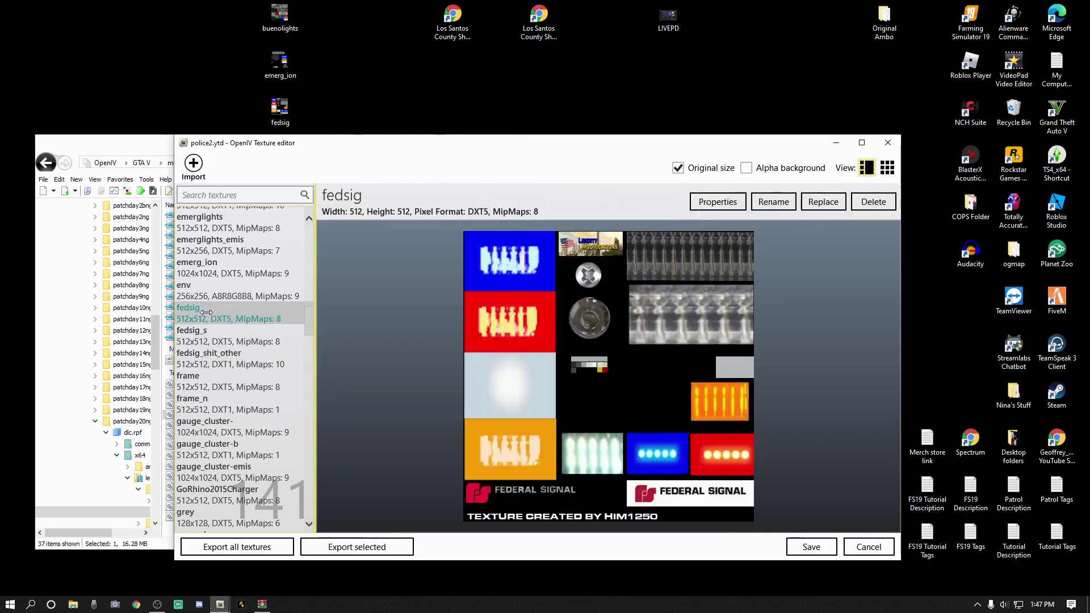
{"action": "left_click", "coordinate": [824, 203]}
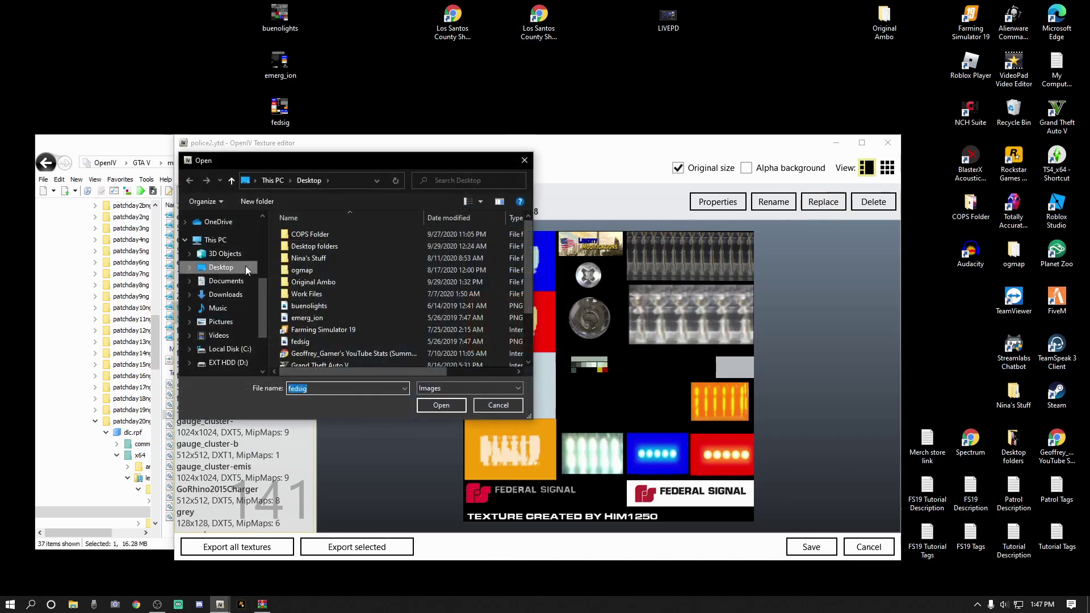
{"action": "left_click", "coordinate": [308, 341]}
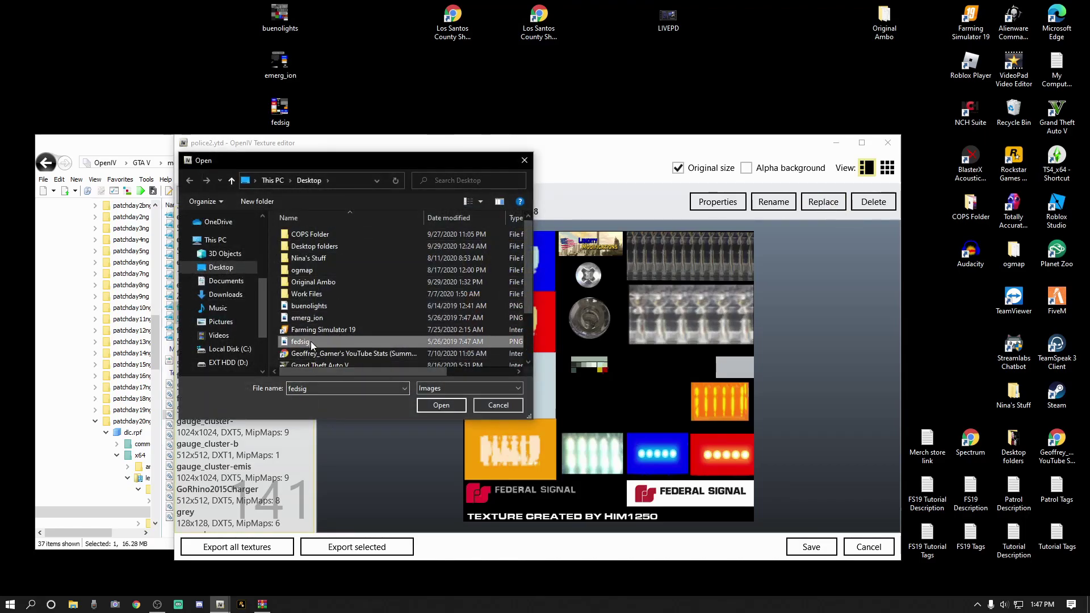
{"action": "left_click", "coordinate": [441, 405]}
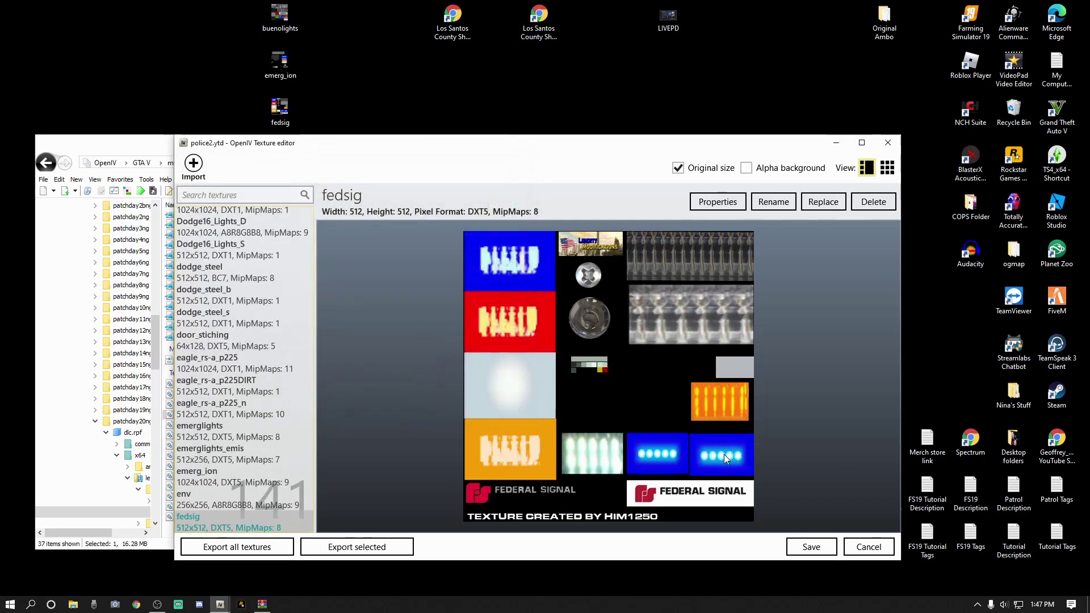
{"action": "left_click", "coordinate": [810, 542]}
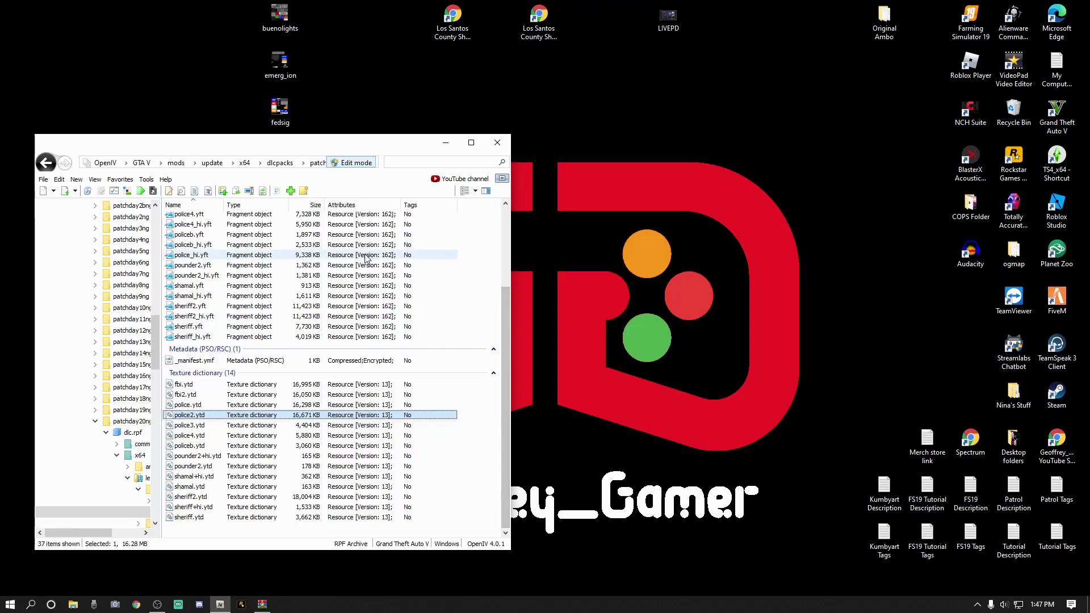
Open the police2.yft model in the model viewer to inspect the Charger.
{"action": "scroll", "coordinate": [266, 241], "scroll_direction": "up", "scroll_amount": 3}
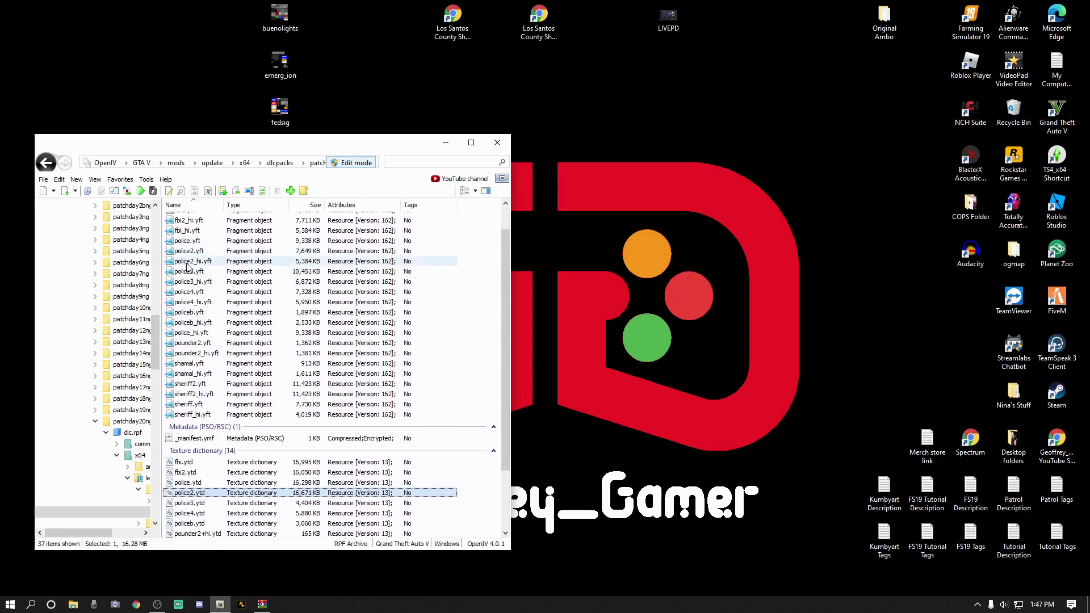
{"action": "left_click", "coordinate": [185, 250]}
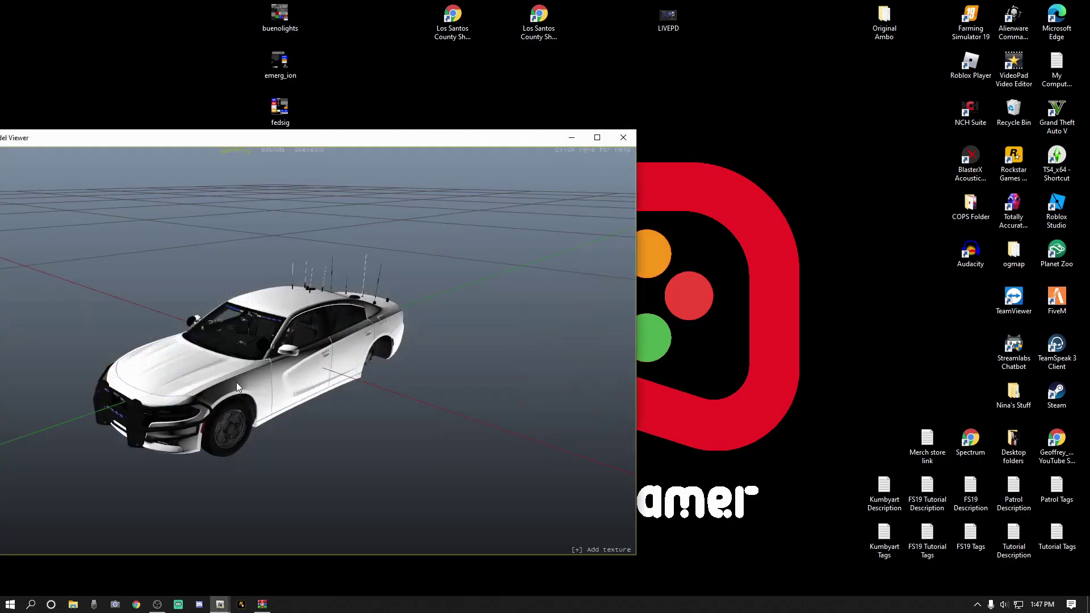
Orbit the police2.yft Charger to inspect its front lights, and close the model viewer.
{"action": "left_click_drag", "start_coordinate": [318, 340], "coordinate": [379, 339]}
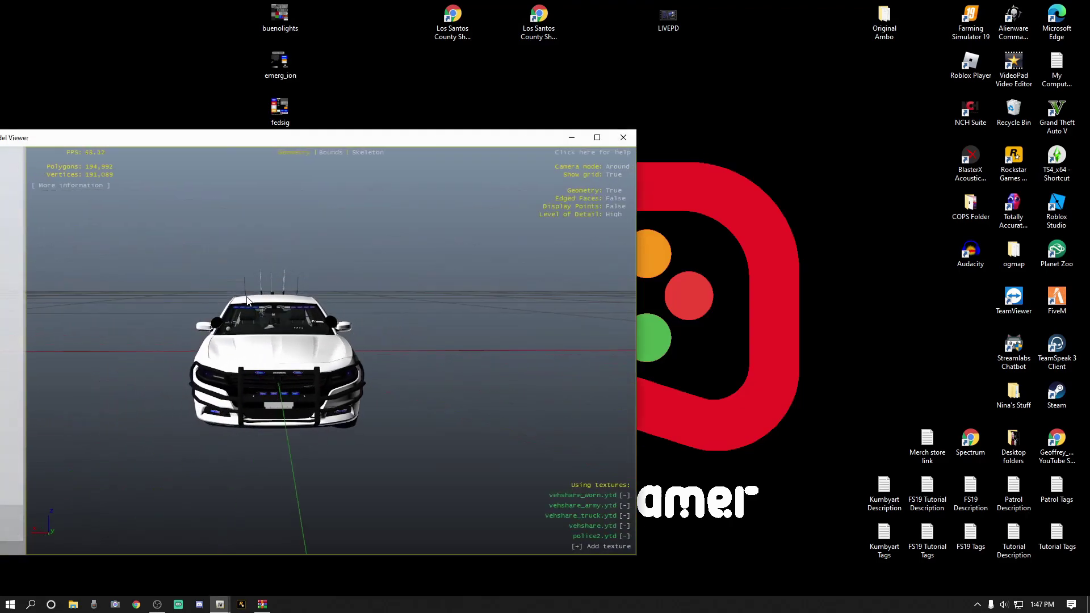
{"action": "left_click_drag", "start_coordinate": [269, 399], "coordinate": [250, 329]}
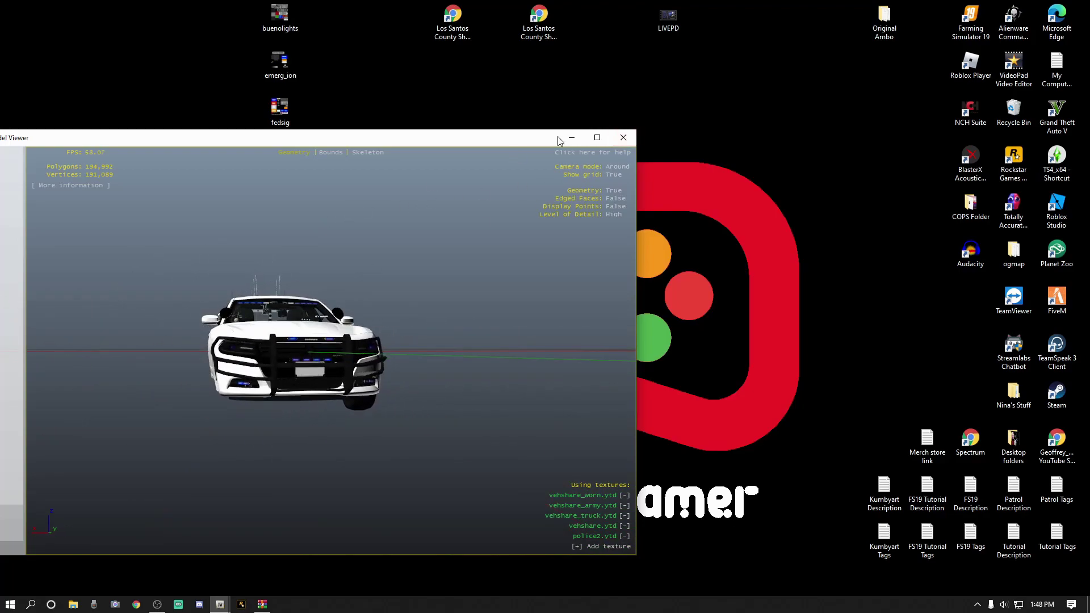
{"action": "left_click", "coordinate": [630, 138]}
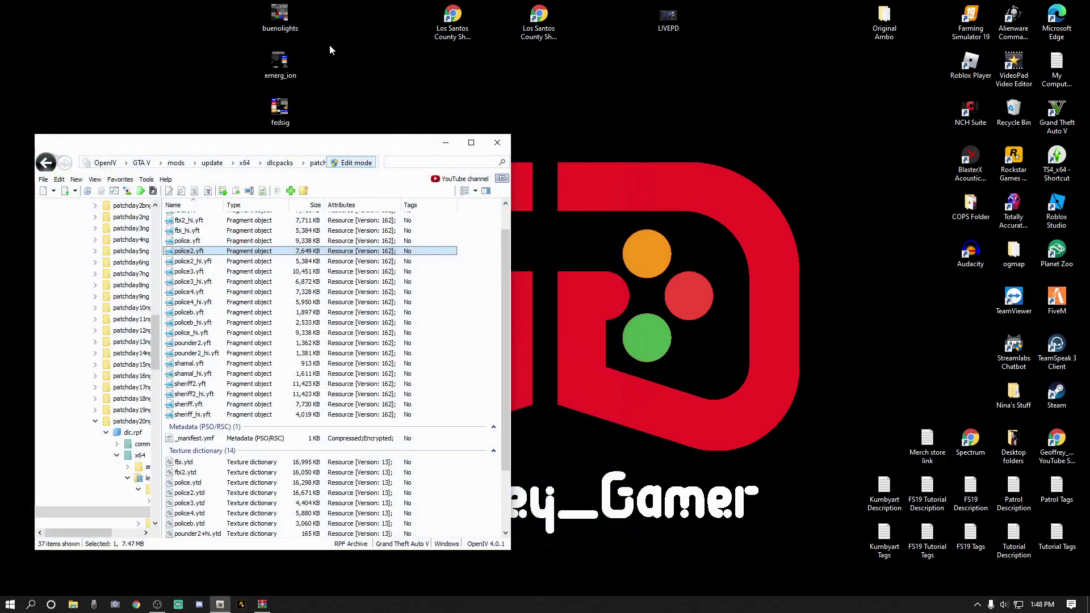
Delete the buenolights, emerg_ion and fedsig images from the Desktop.
{"action": "left_click_drag", "start_coordinate": [237, 7], "coordinate": [324, 128]}
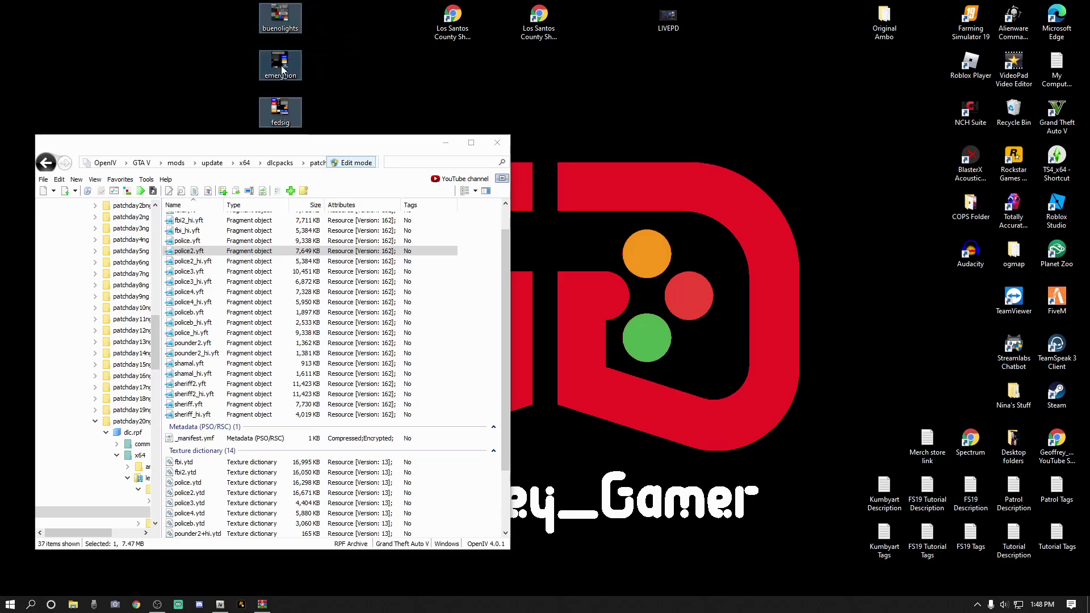
{"action": "right_click", "coordinate": [277, 114]}
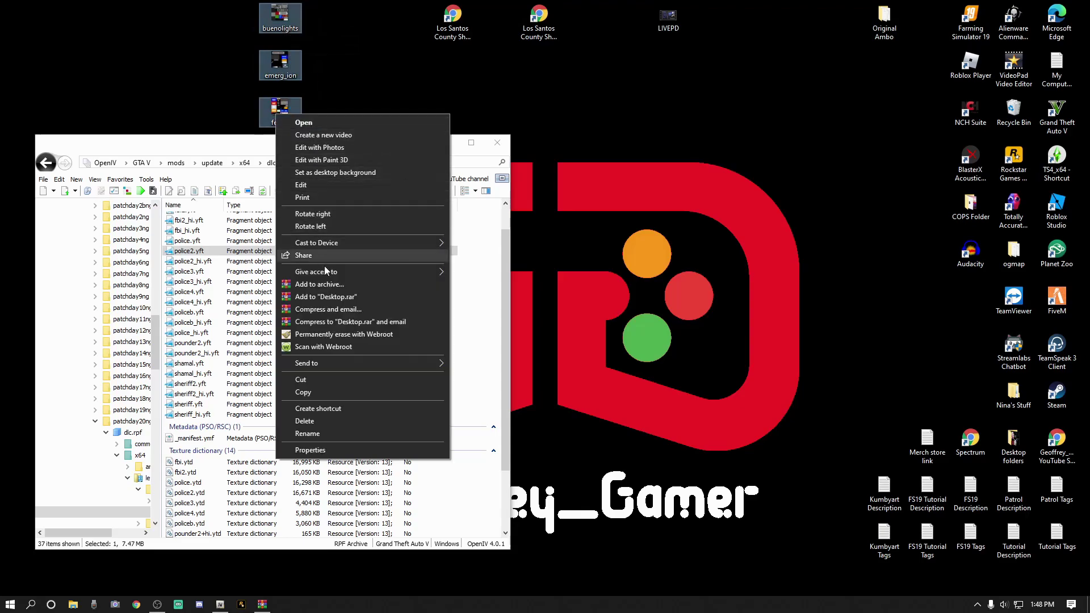
{"action": "left_click", "coordinate": [307, 421]}
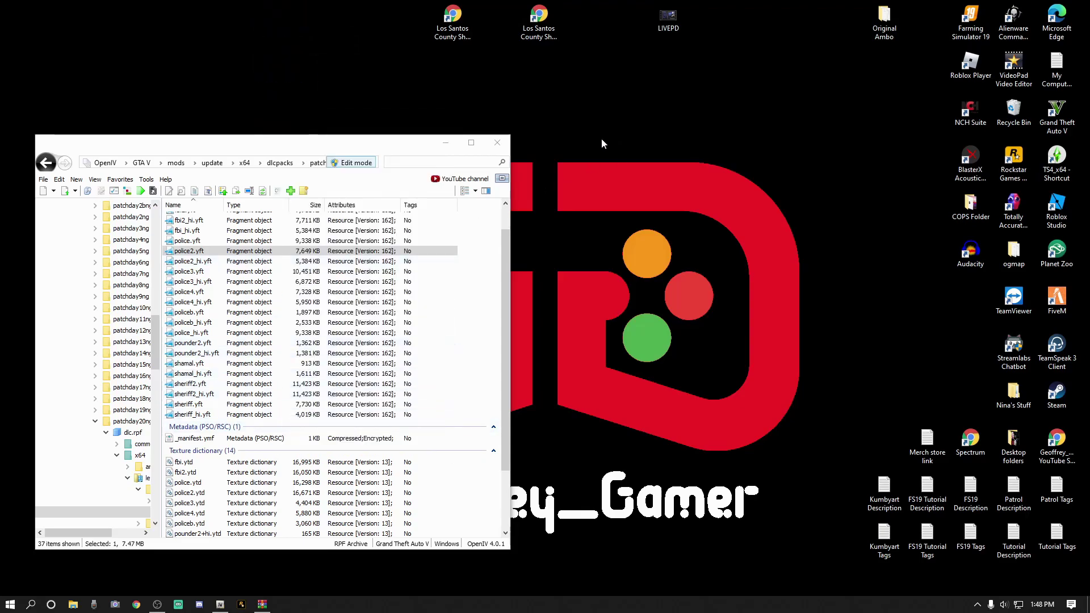
{"action": "left_click_drag", "start_coordinate": [340, 151], "coordinate": [332, 137]}
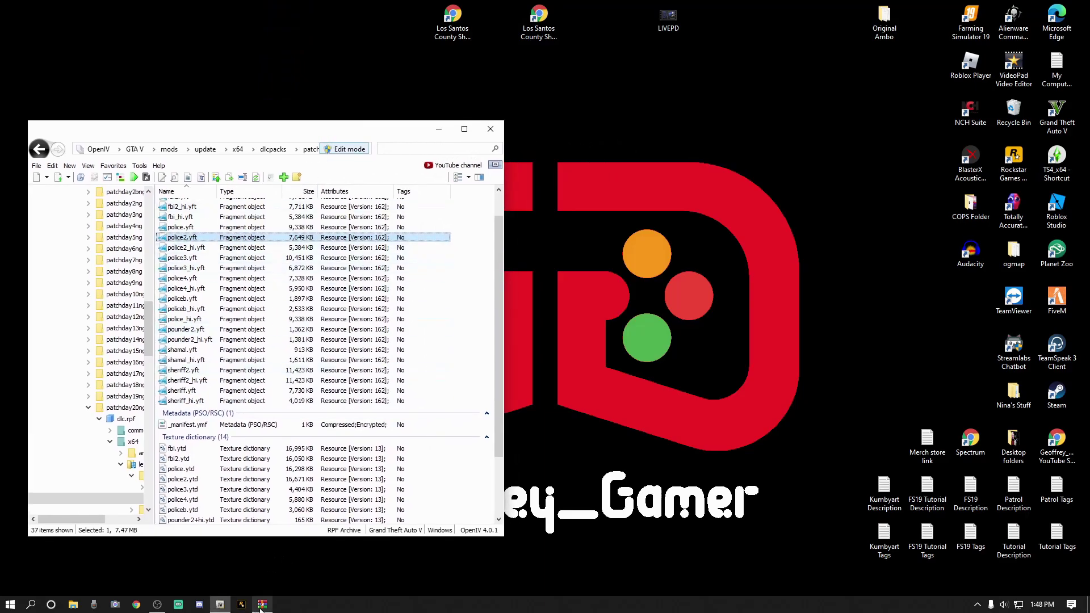
Switch to the LSCS_Skins (2).rar archive in WinRAR and preview Livery_chrg_sign_GHOST.png and Livery_chrg_sign_1.png from its 2K folder.
{"action": "mouse_move", "coordinate": [260, 609]}
{"action": "left_click", "coordinate": [263, 562]}
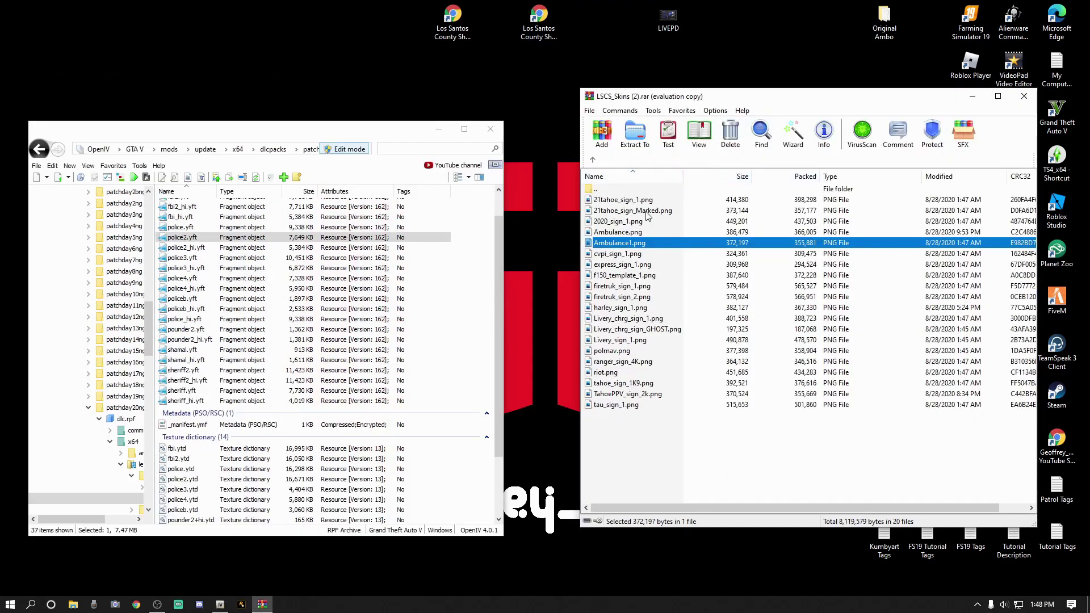
{"action": "left_click", "coordinate": [592, 160]}
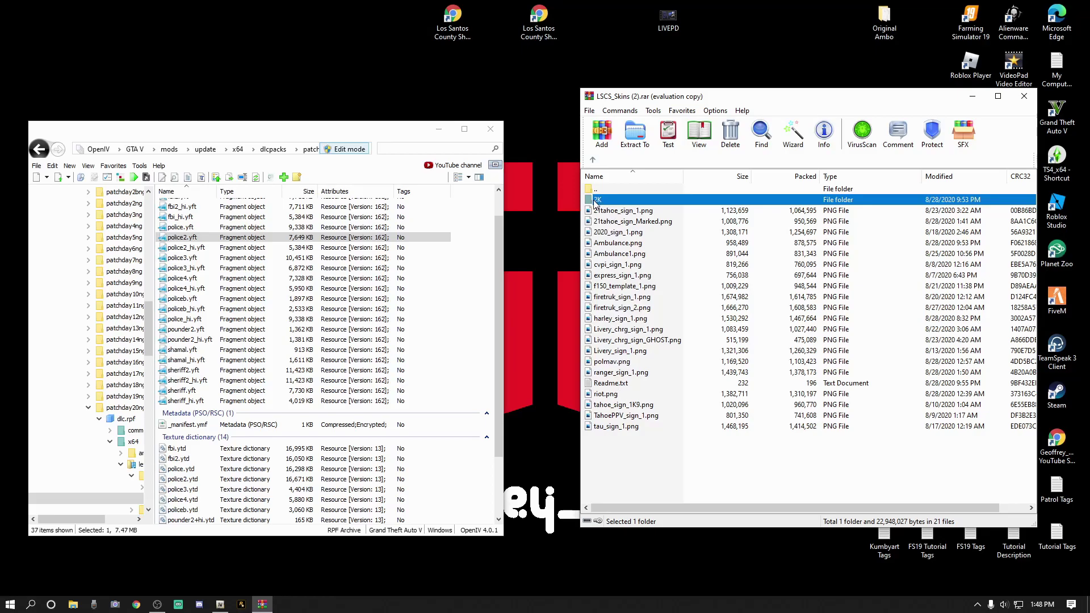
{"action": "double_click", "coordinate": [605, 200]}
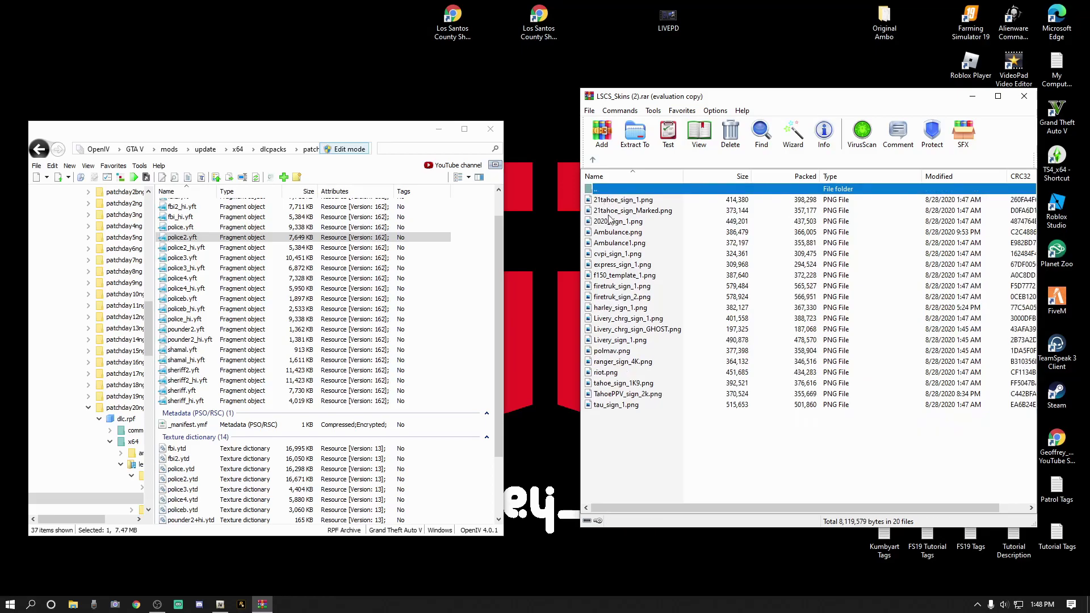
{"action": "double_click", "coordinate": [652, 333]}
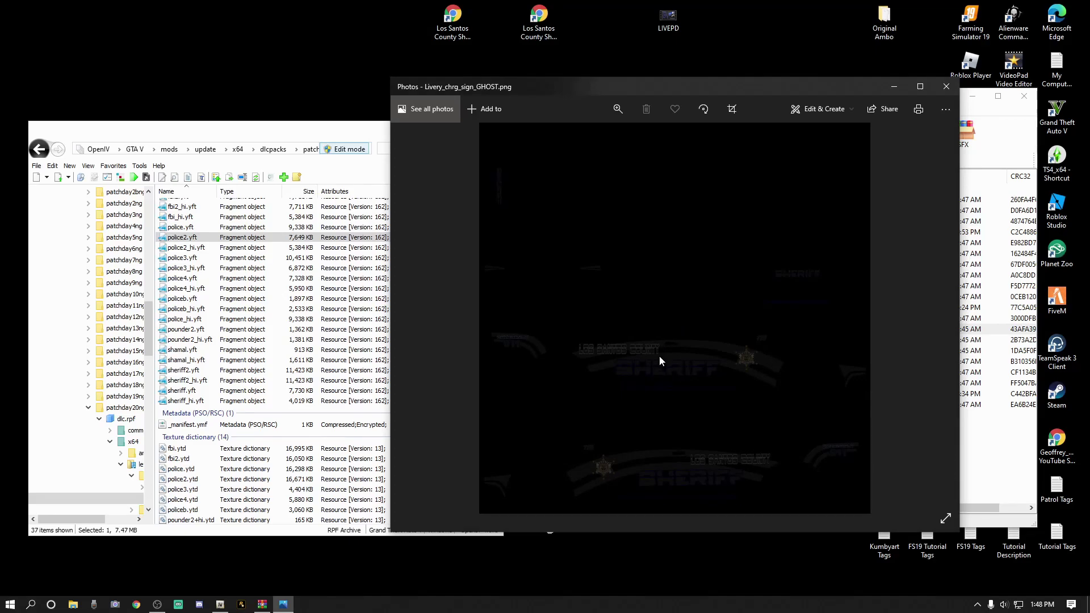
{"action": "left_click", "coordinate": [946, 87]}
{"action": "double_click", "coordinate": [615, 319]}
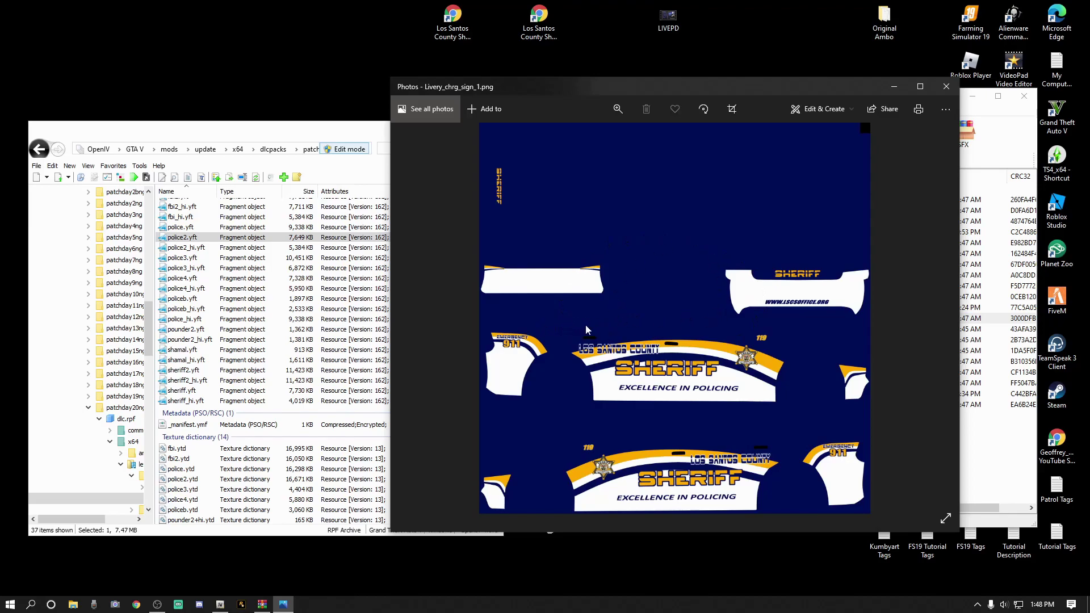
{"action": "left_click", "coordinate": [946, 86]}
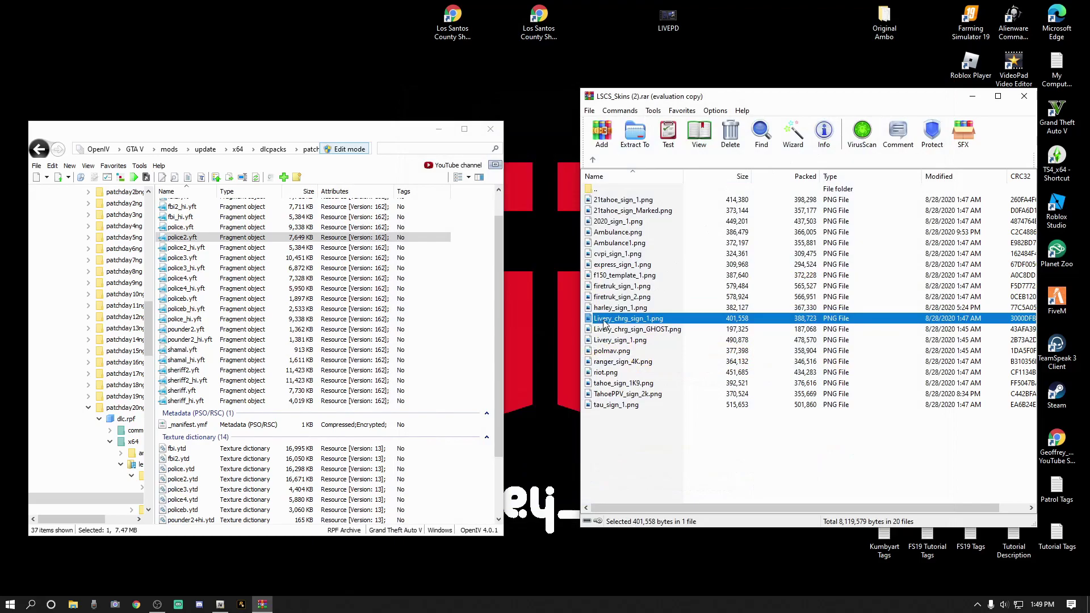
Extract Livery_chrg_sign_1.png from the 2K folder to the Desktop, and close the LSCS_Skins archive.
{"action": "left_click_drag", "start_coordinate": [650, 324], "coordinate": [336, 35]}
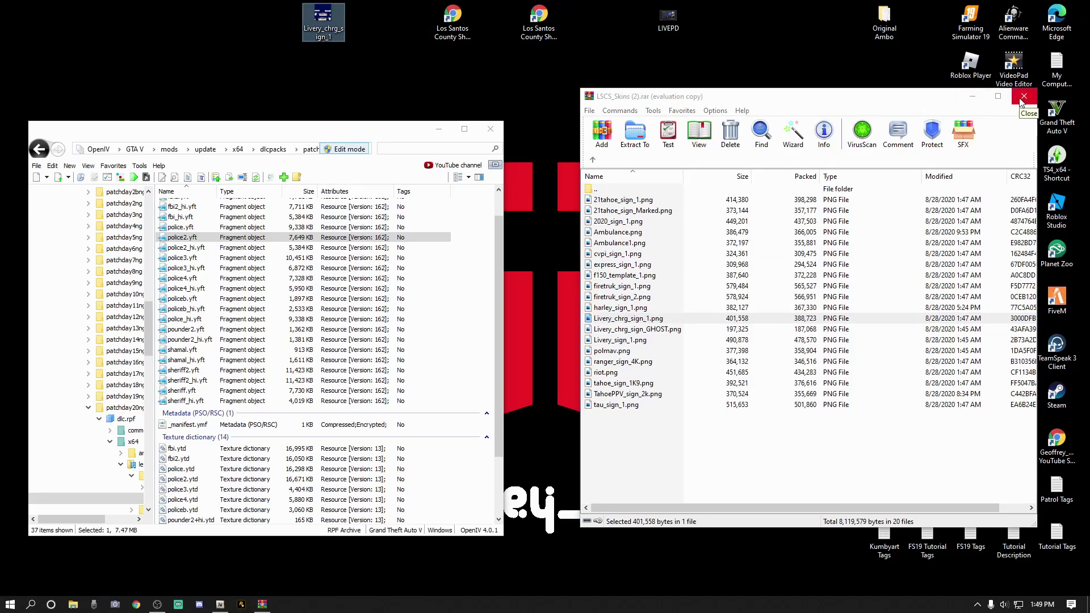
{"action": "left_click", "coordinate": [593, 161]}
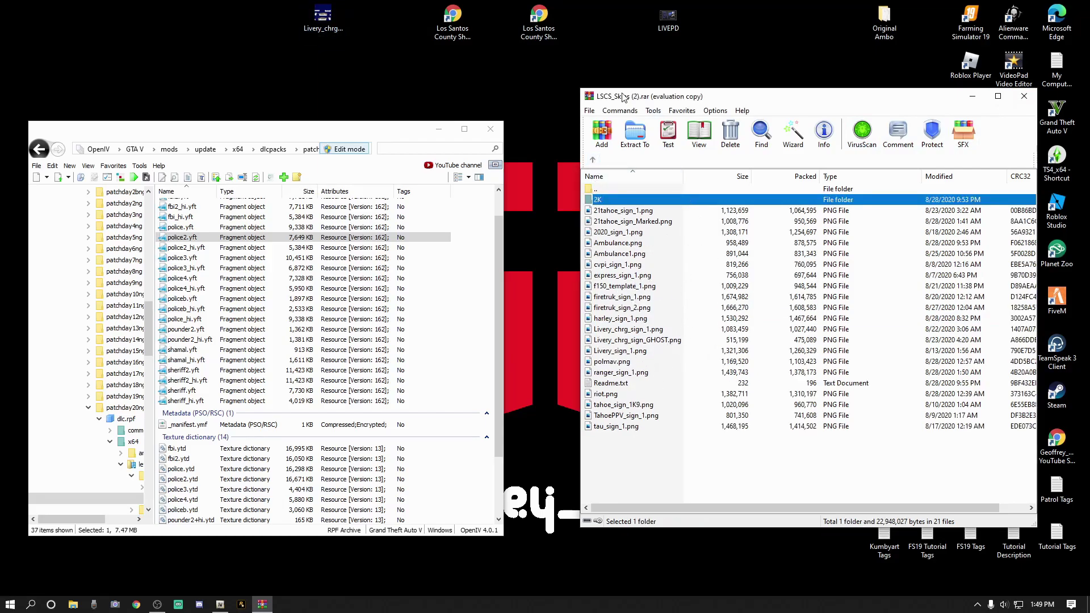
{"action": "left_click", "coordinate": [1023, 96]}
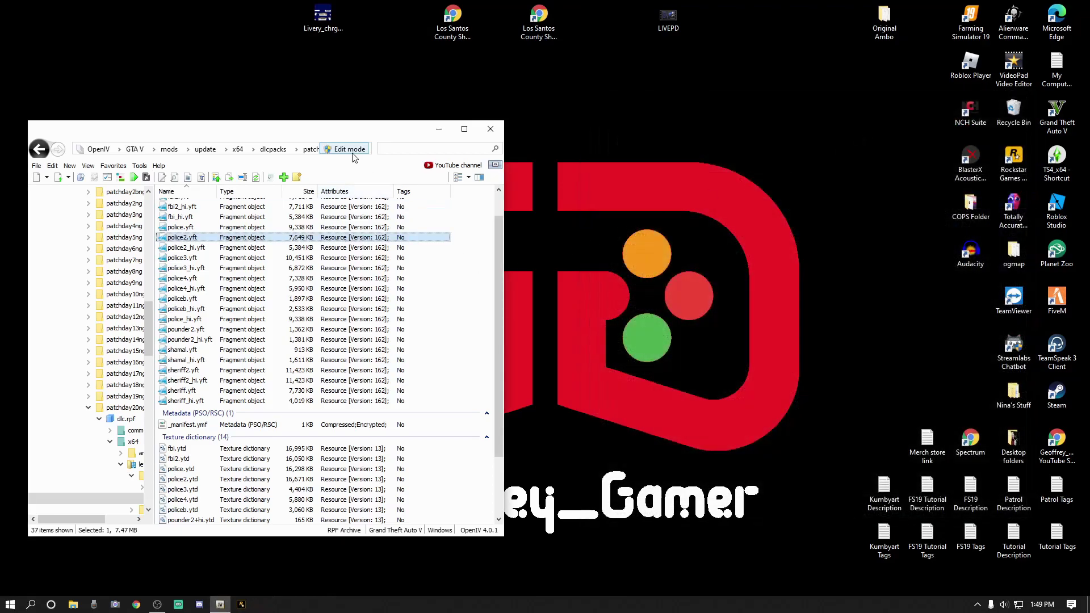
{"action": "left_click_drag", "start_coordinate": [329, 139], "coordinate": [468, 146]}
{"action": "left_click_drag", "start_coordinate": [326, 15], "coordinate": [326, 62]}
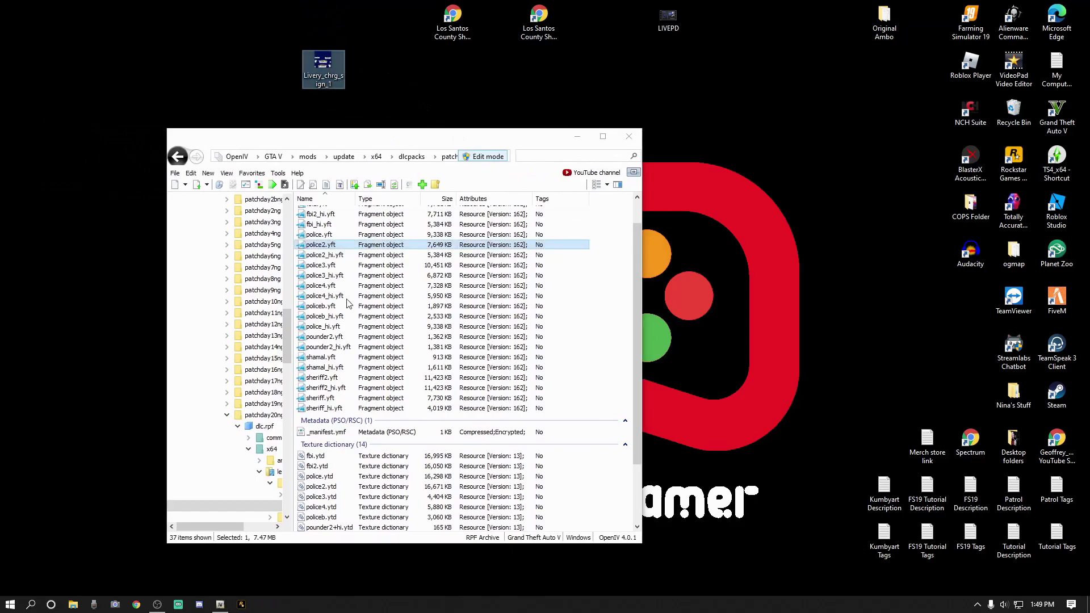
Open police2.ytd in the OpenIV texture editor and view its Livery_chrg_sign_1 texture.
{"action": "double_click", "coordinate": [327, 491]}
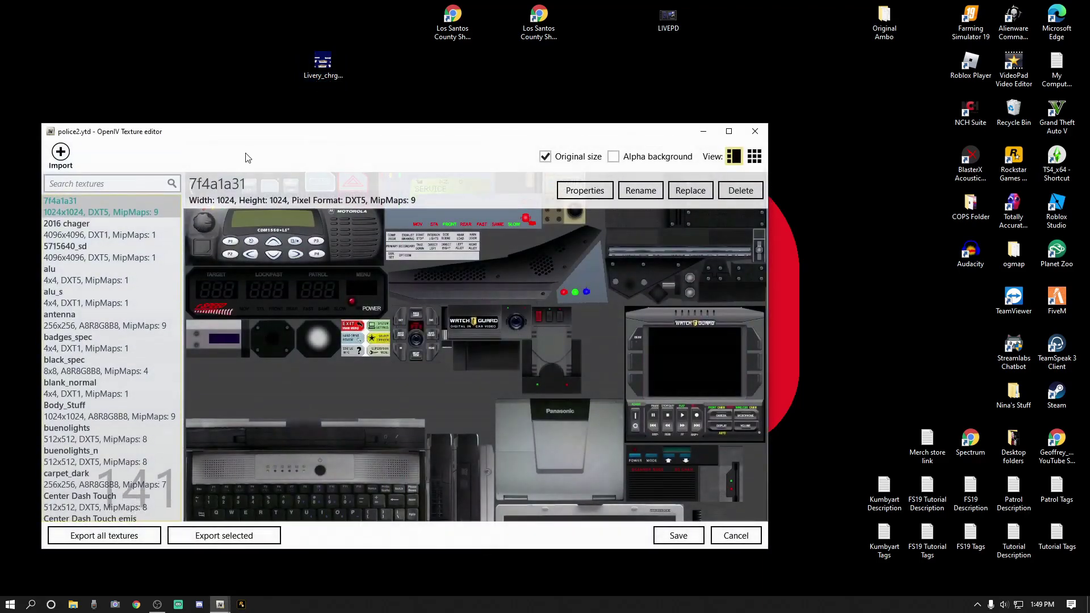
{"action": "mouse_move", "coordinate": [175, 225]}
{"action": "left_mouse_down"}
{"action": "mouse_move", "coordinate": [174, 303]}
{"action": "mouse_move", "coordinate": [179, 237]}
{"action": "mouse_move", "coordinate": [175, 250]}
{"action": "left_mouse_up"}
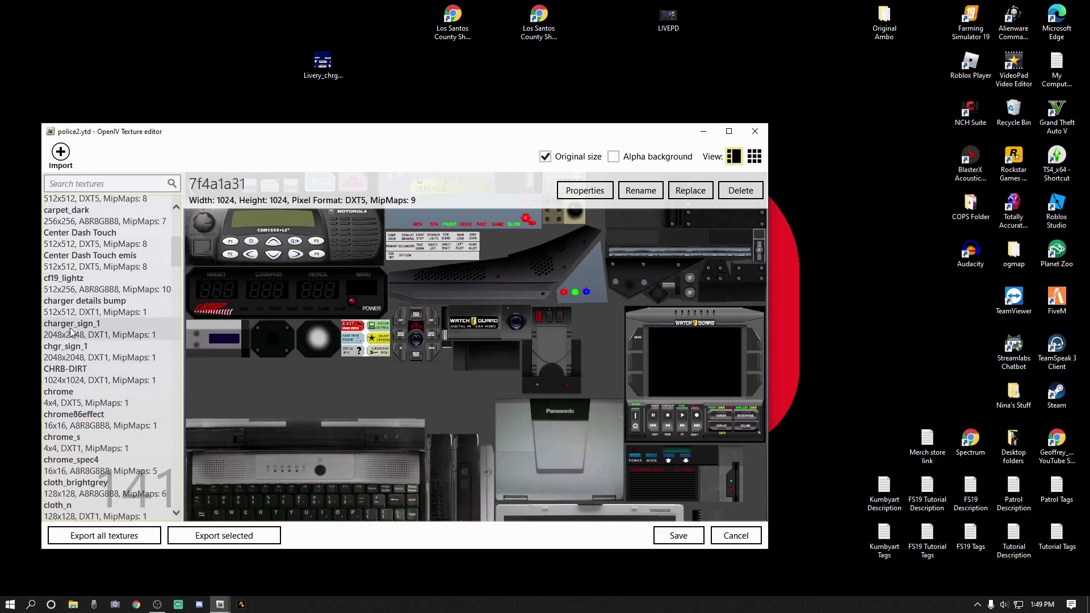
{"action": "left_click_drag", "start_coordinate": [175, 251], "coordinate": [174, 349]}
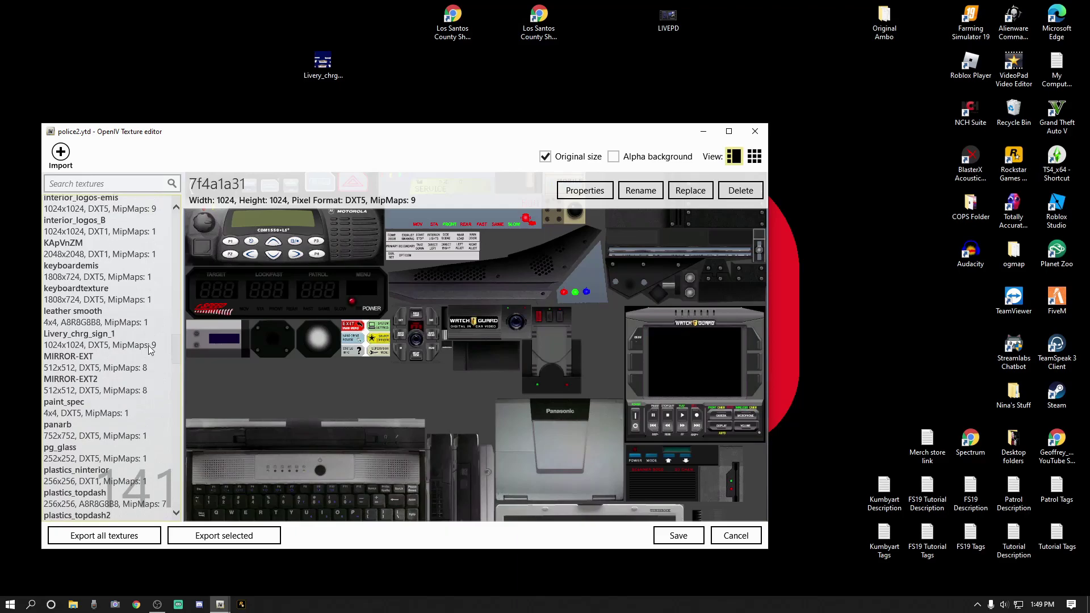
{"action": "left_click", "coordinate": [148, 344]}
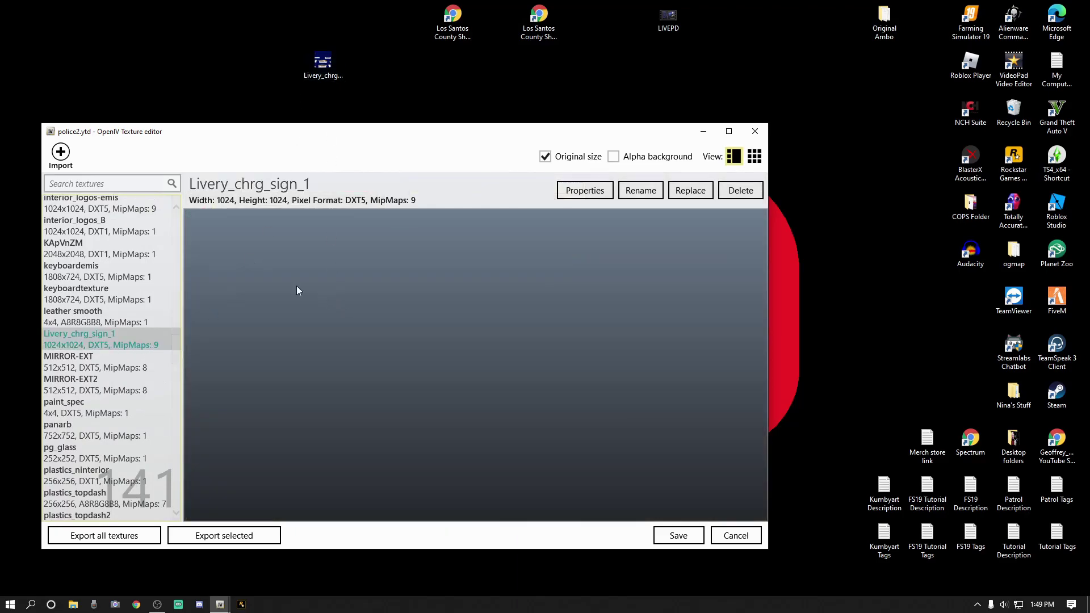
Replace the charger_sign_1 texture in police2.ytd with the Livery_chrg_sign_1 image from the Desktop, and save the texture dictionary.
{"action": "left_click_drag", "start_coordinate": [177, 347], "coordinate": [178, 255]}
{"action": "scroll", "coordinate": [111, 292], "scroll_direction": "up", "scroll_amount": 4}
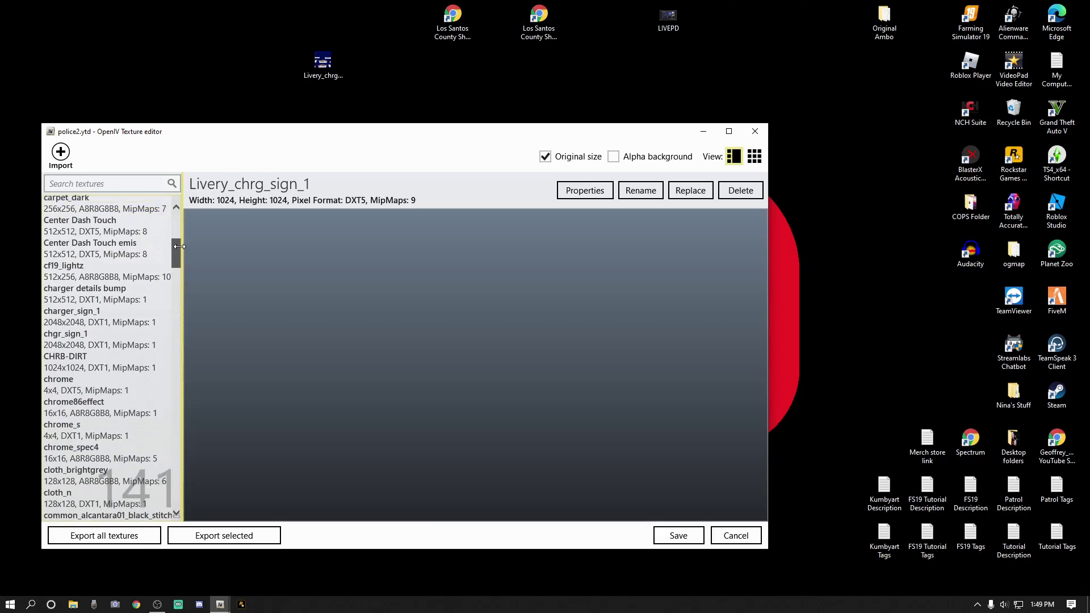
{"action": "left_click", "coordinate": [77, 321]}
{"action": "left_click", "coordinate": [75, 339]}
{"action": "left_click", "coordinate": [84, 315]}
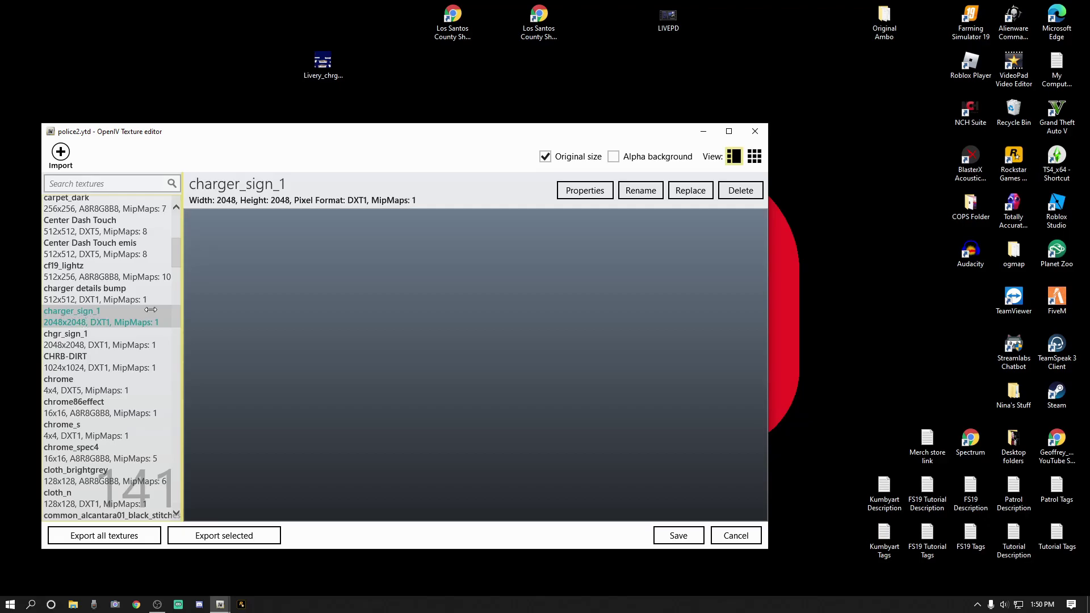
{"action": "left_click", "coordinate": [700, 195]}
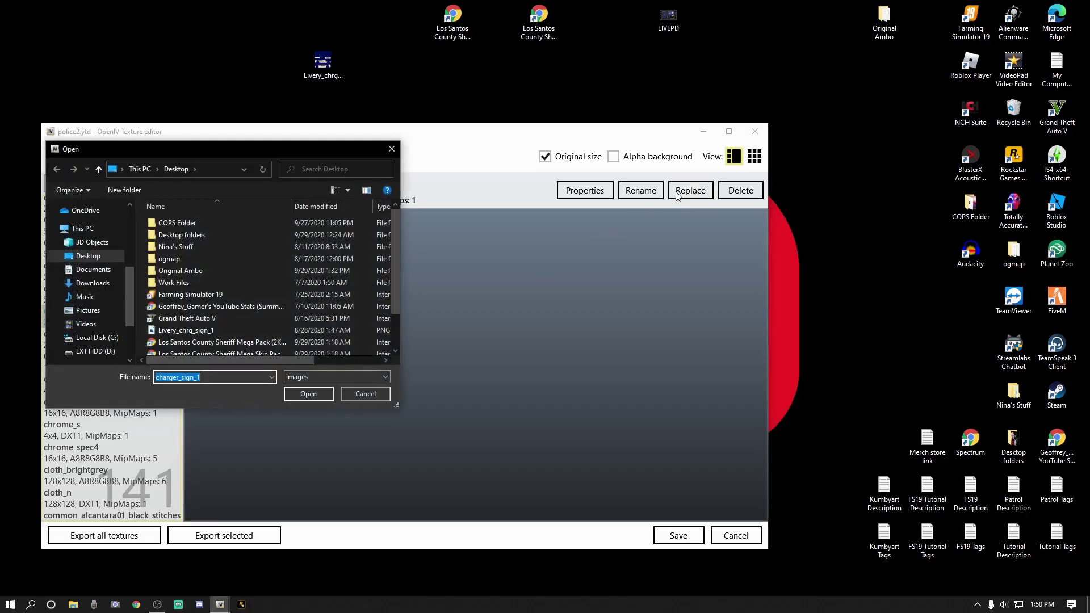
{"action": "left_click", "coordinate": [92, 259]}
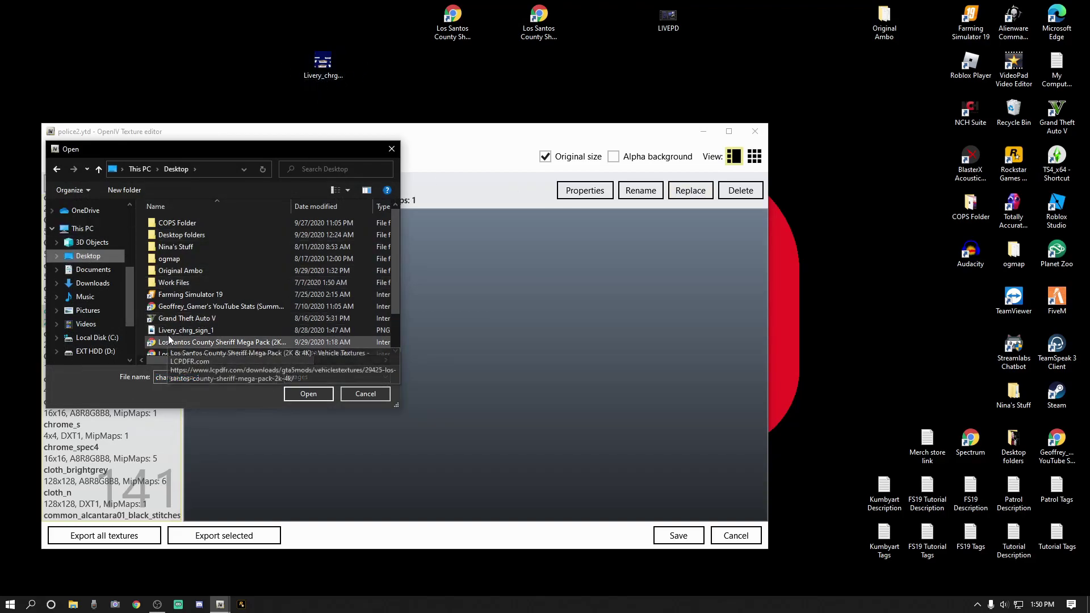
{"action": "left_click", "coordinate": [201, 335]}
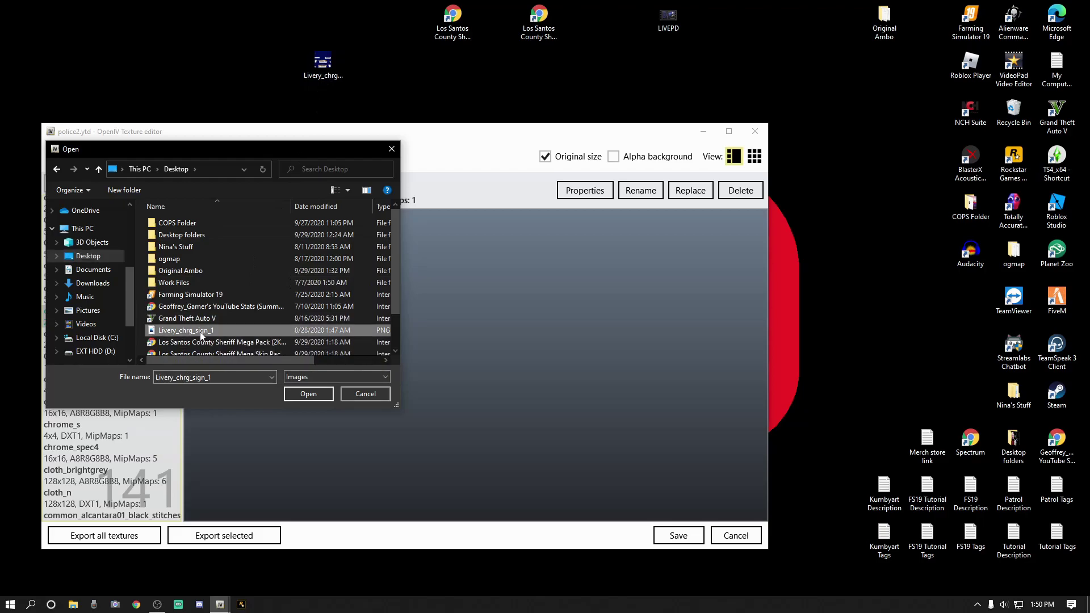
{"action": "left_click", "coordinate": [320, 395]}
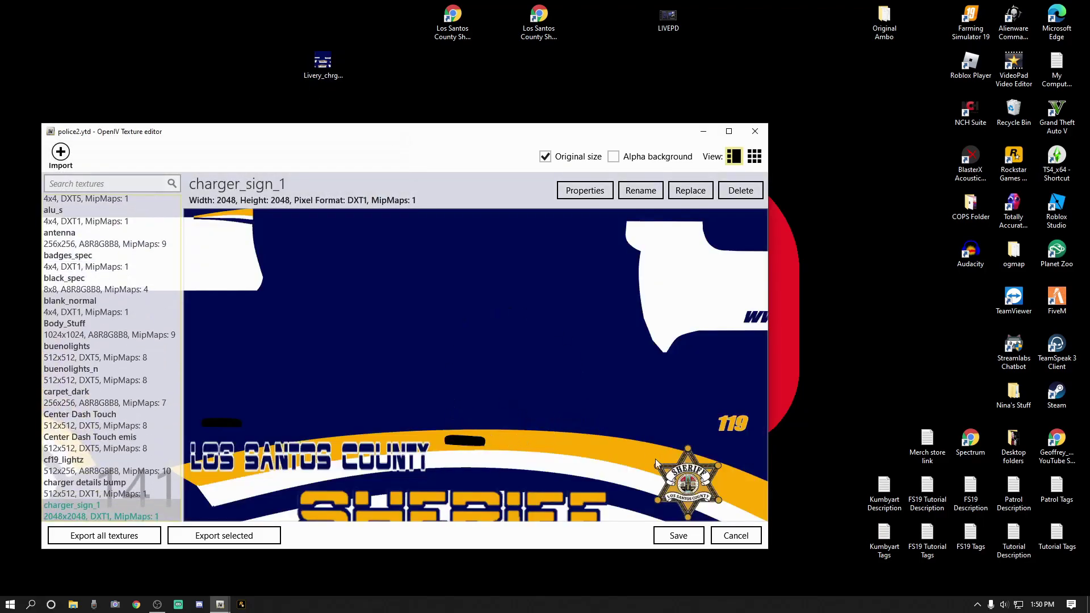
{"action": "left_click", "coordinate": [678, 536]}
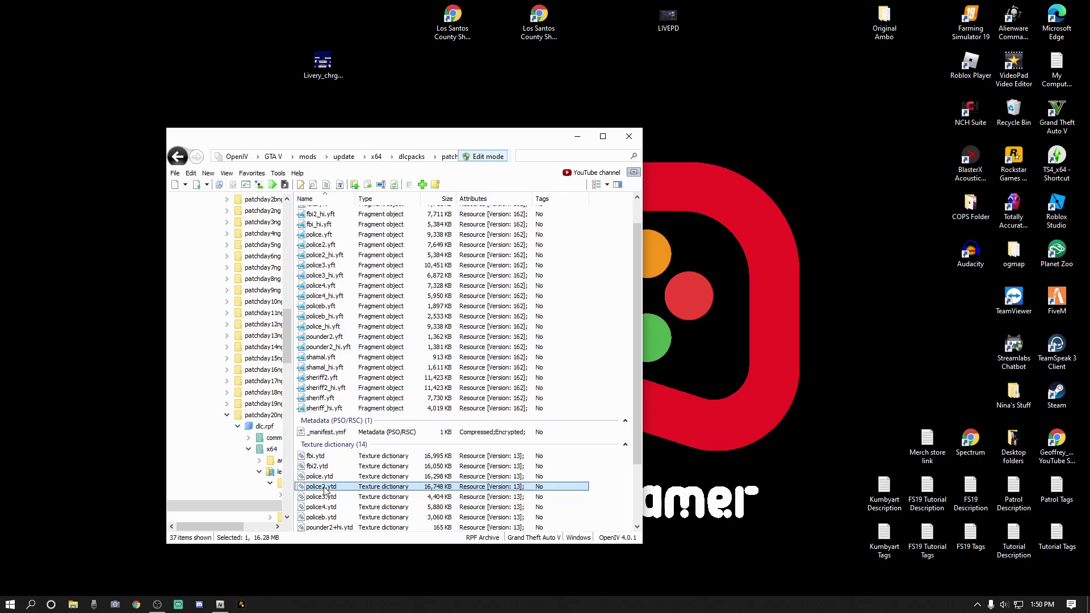
Replace the chgr_sign_1 texture in police2.ytd with the Livery_chrg_sign_1 image from the Desktop, and save the texture dictionary.
{"action": "double_click", "coordinate": [324, 488]}
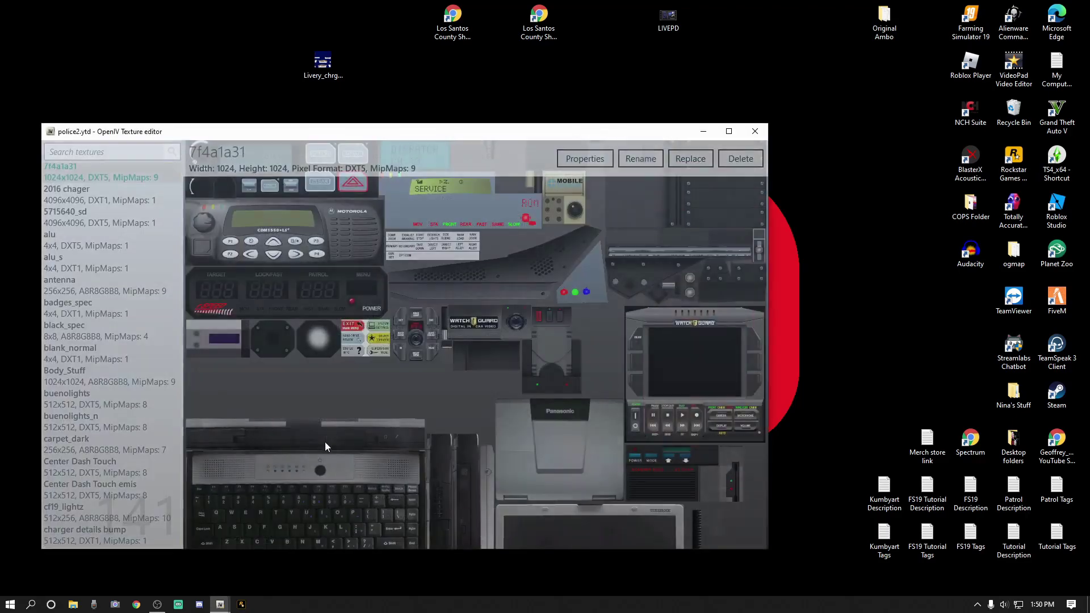
{"action": "left_click_drag", "start_coordinate": [173, 232], "coordinate": [176, 257]}
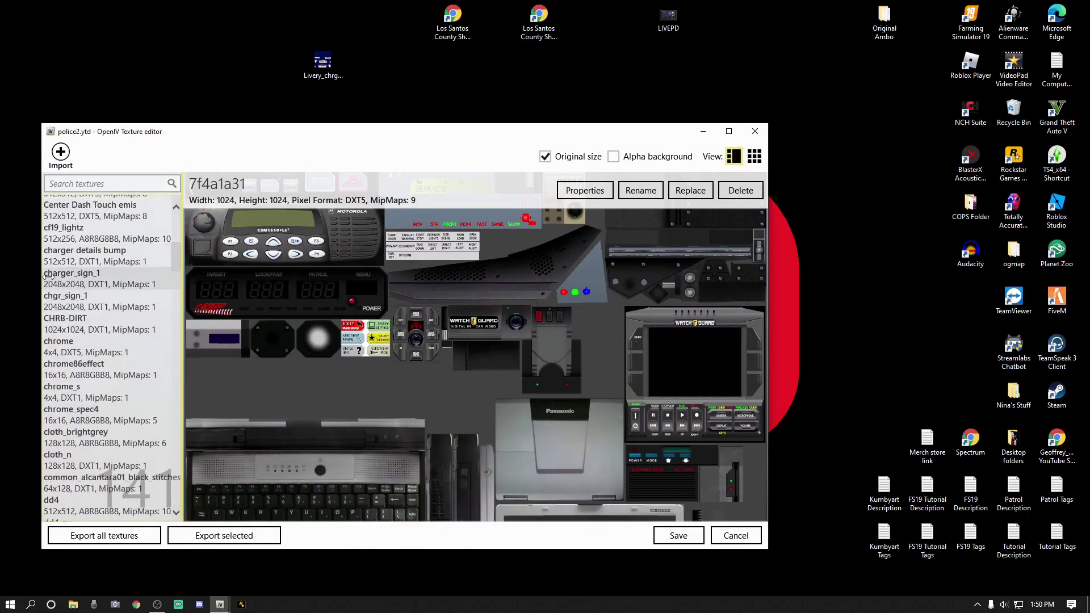
{"action": "left_click", "coordinate": [108, 280]}
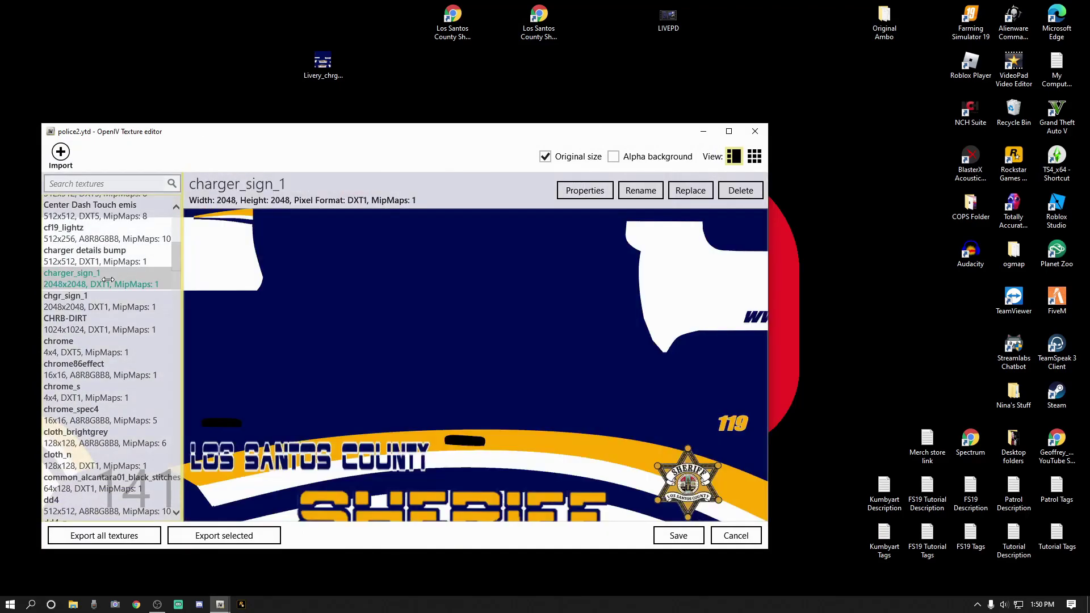
{"action": "left_click", "coordinate": [73, 301]}
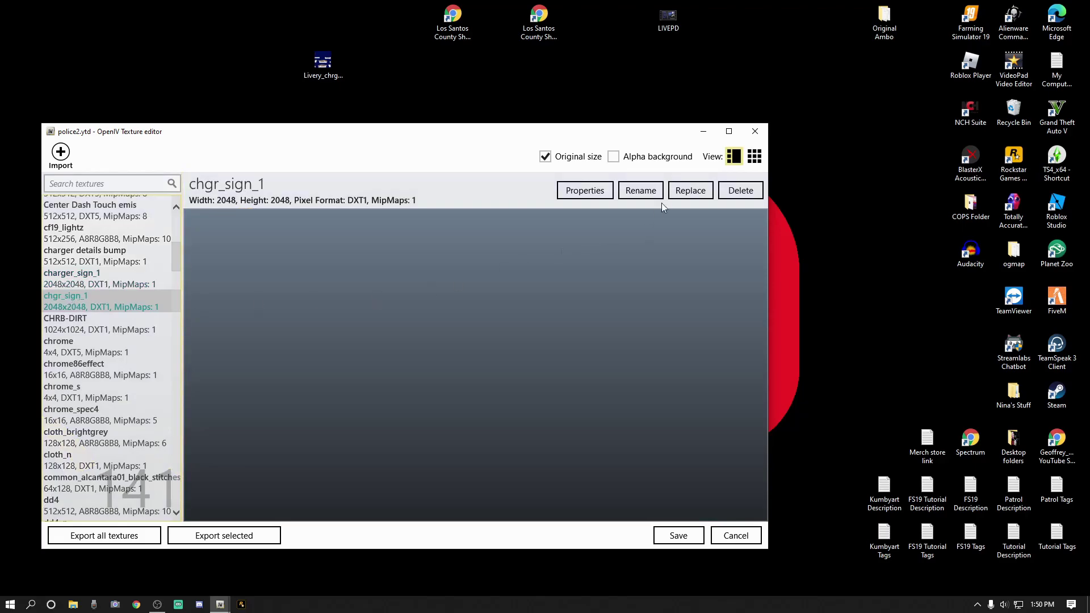
{"action": "left_click", "coordinate": [684, 192]}
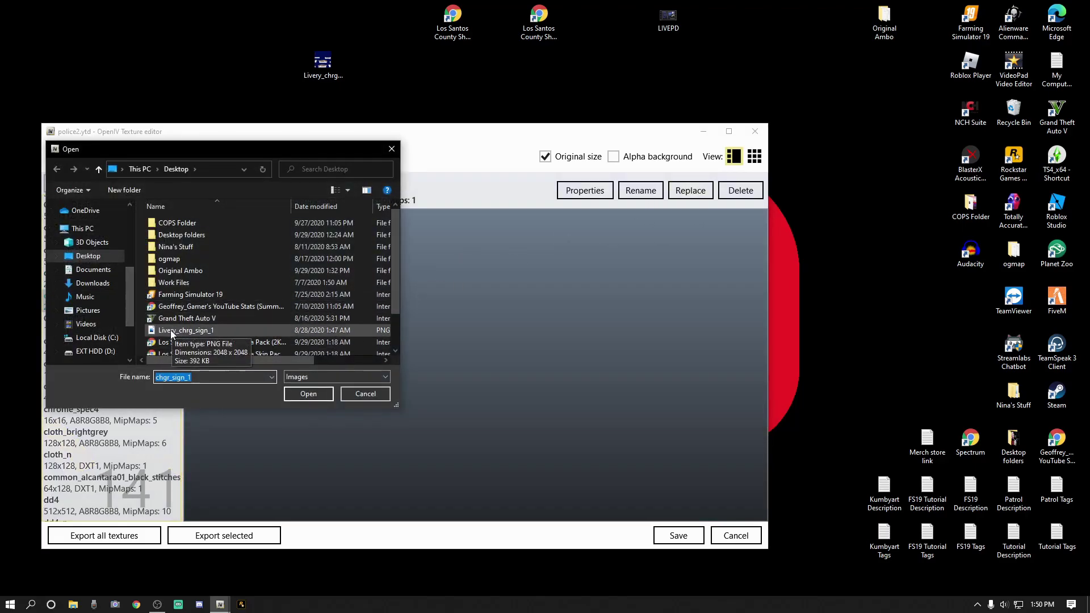
{"action": "left_click", "coordinate": [82, 261]}
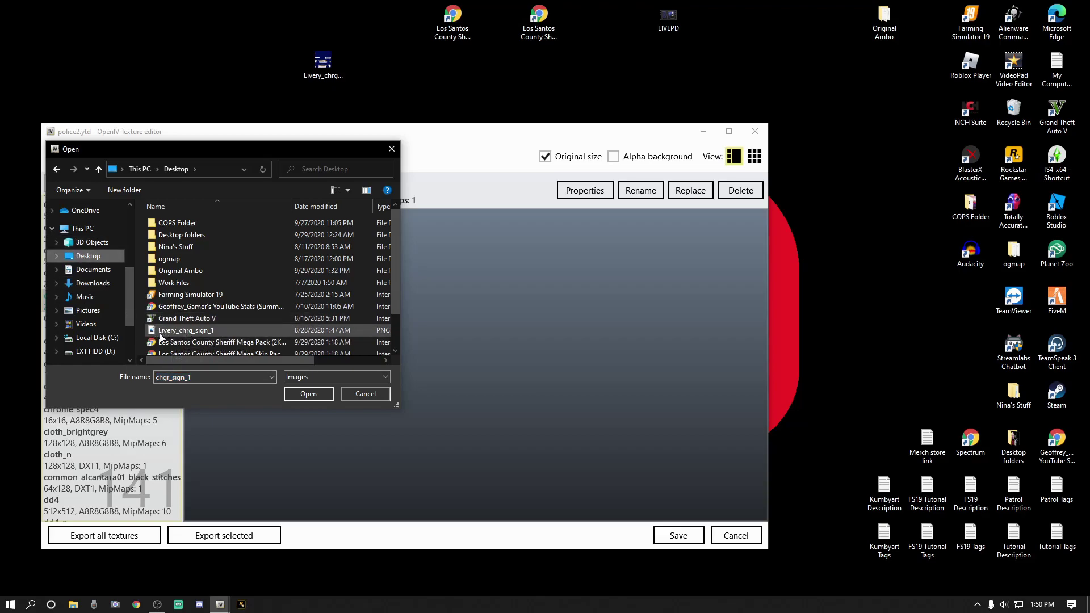
{"action": "left_click", "coordinate": [194, 331]}
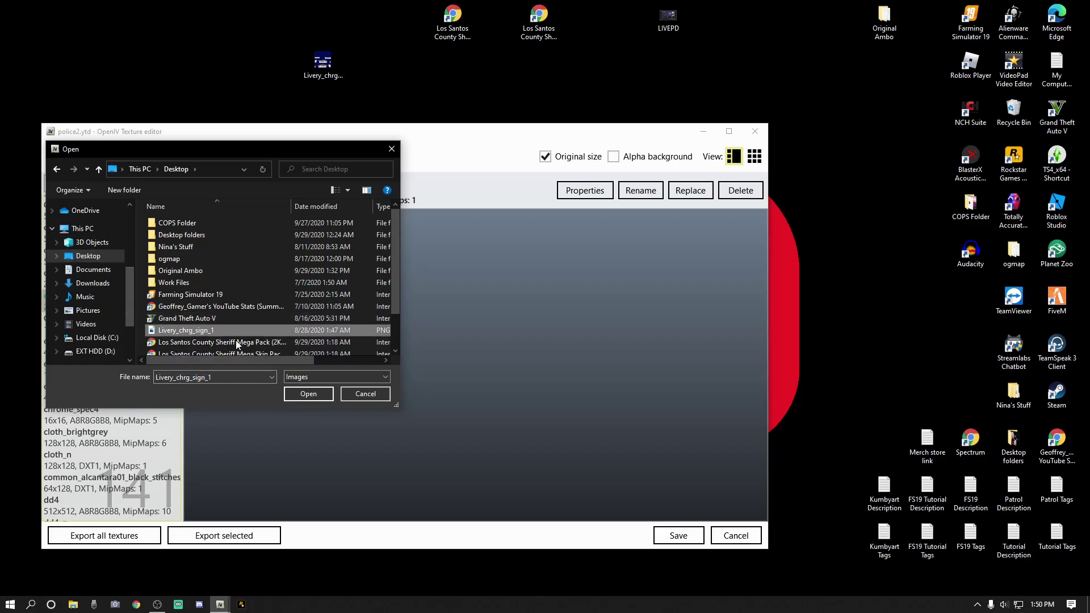
{"action": "left_click", "coordinate": [312, 394]}
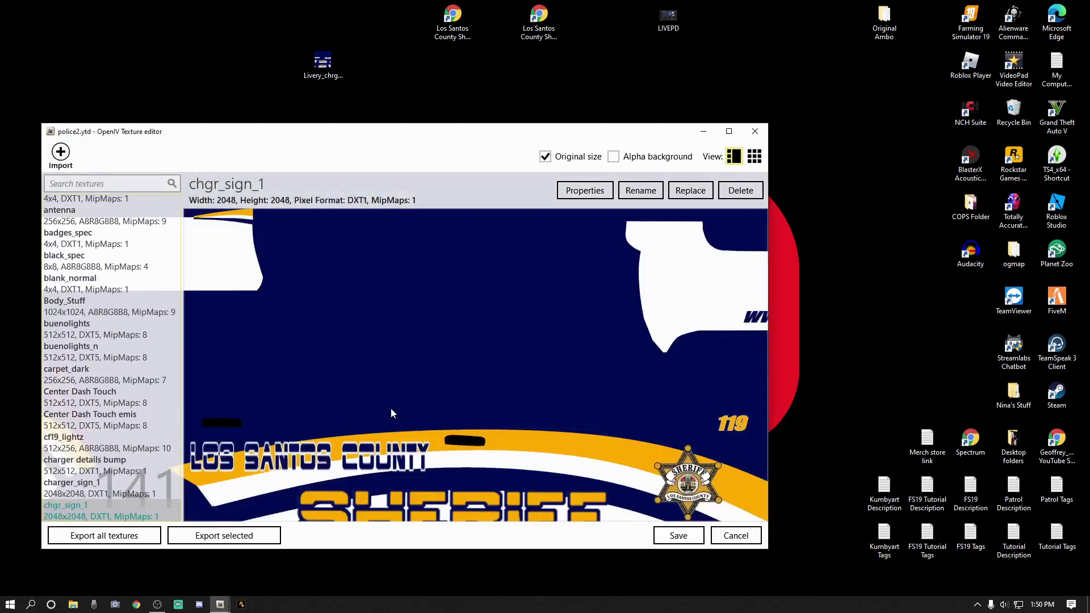
{"action": "left_click", "coordinate": [686, 538]}
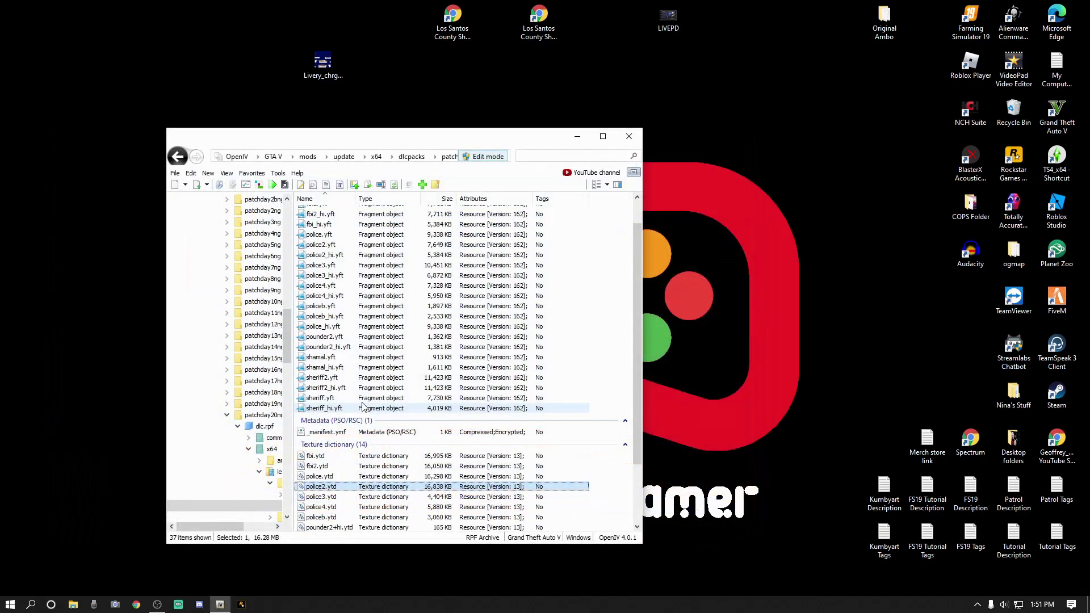
Inspect the new livery on the police2.yft model from the front in the model viewer, and close the viewer.
{"action": "left_click", "coordinate": [318, 245]}
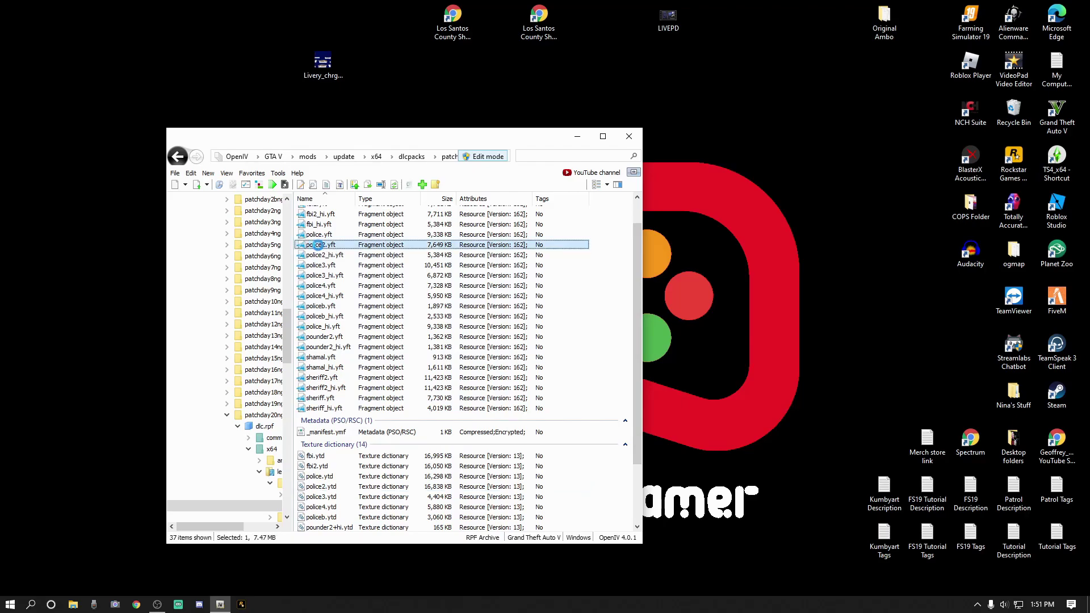
{"action": "double_click", "coordinate": [319, 245]}
{"action": "left_click_drag", "start_coordinate": [308, 380], "coordinate": [393, 313]}
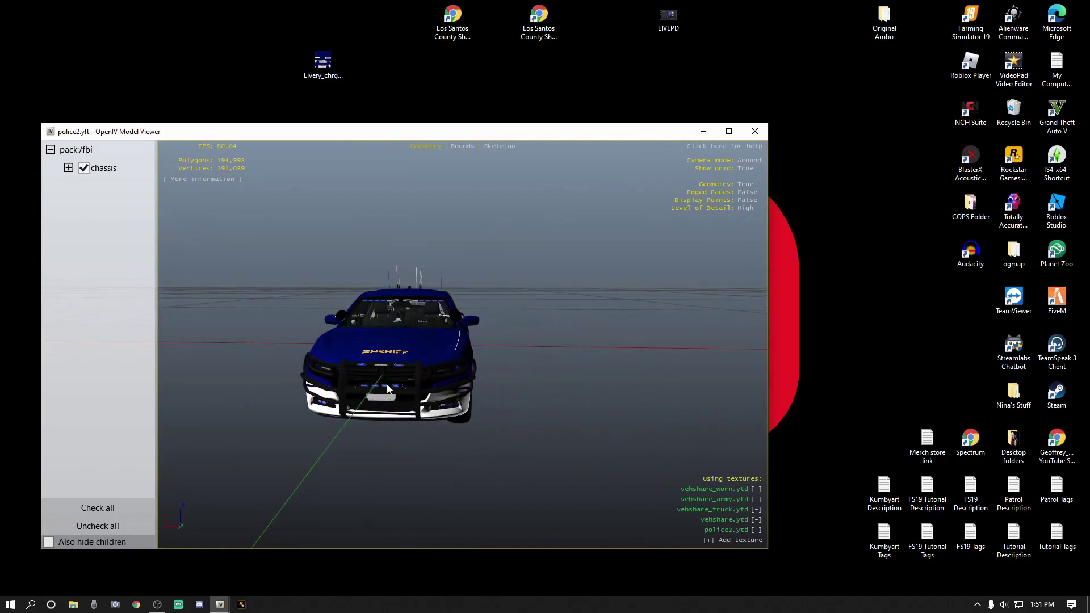
{"action": "left_click_drag", "start_coordinate": [433, 352], "coordinate": [460, 355]}
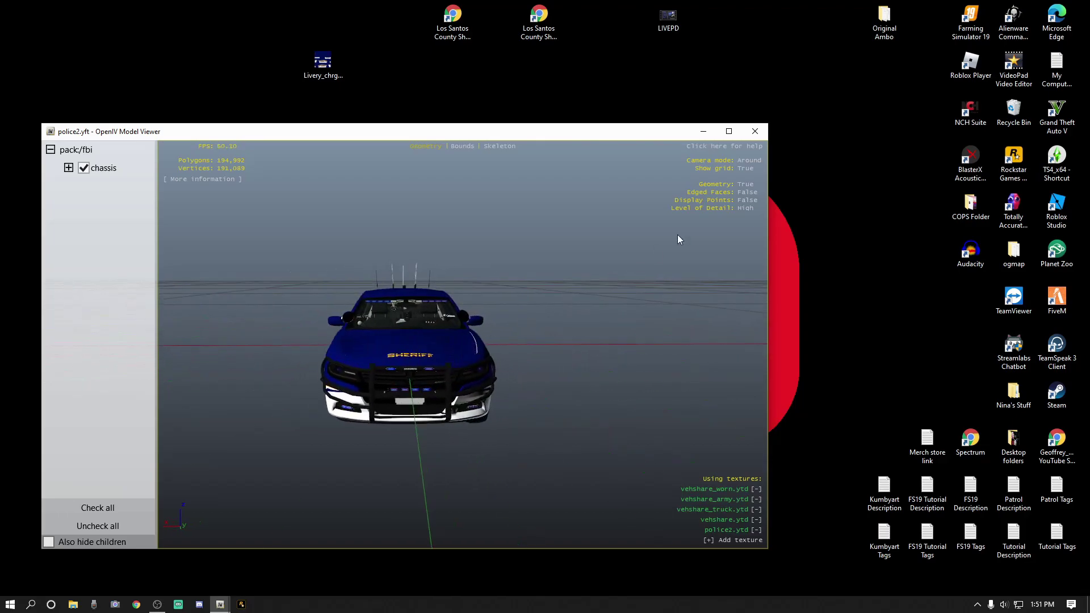
{"action": "left_click", "coordinate": [754, 133]}
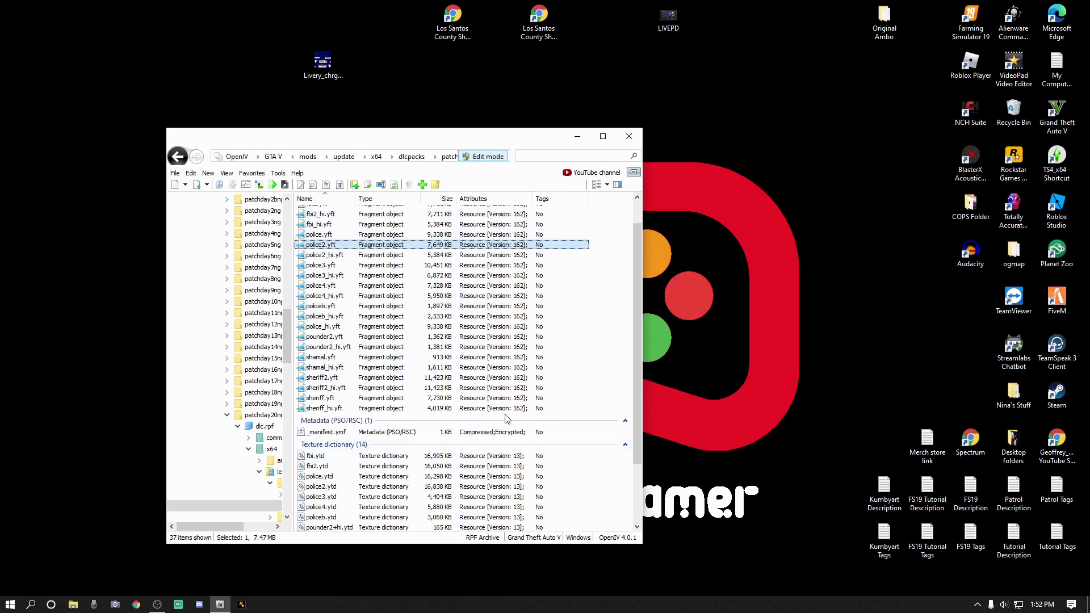
Turn off edit mode, close all open archives, and exit OpenIV.
{"action": "left_click", "coordinate": [487, 158]}
{"action": "left_click", "coordinate": [174, 173]}
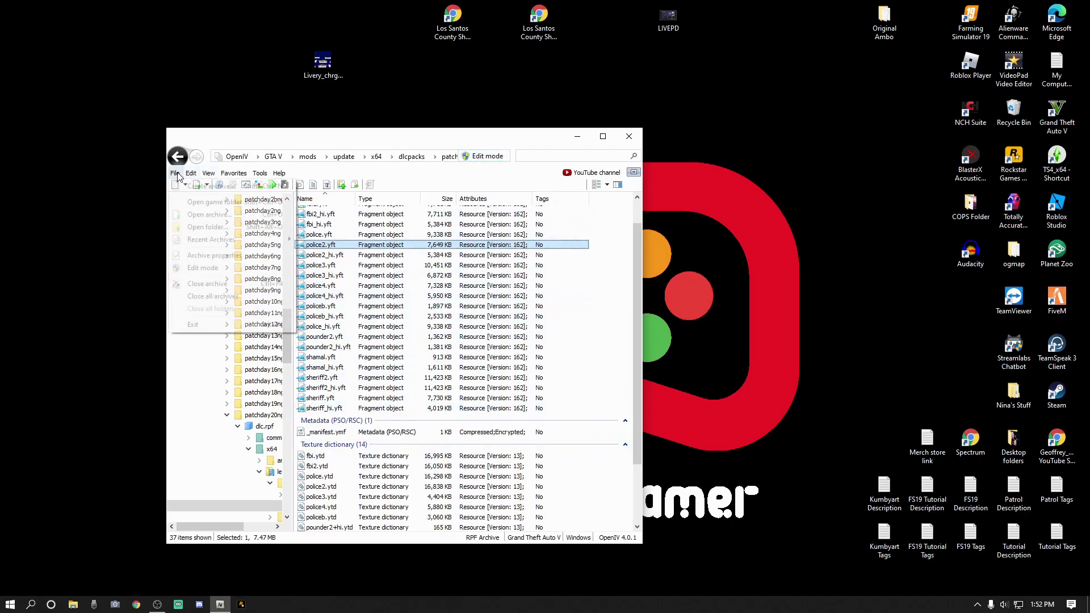
{"action": "left_click", "coordinate": [189, 298]}
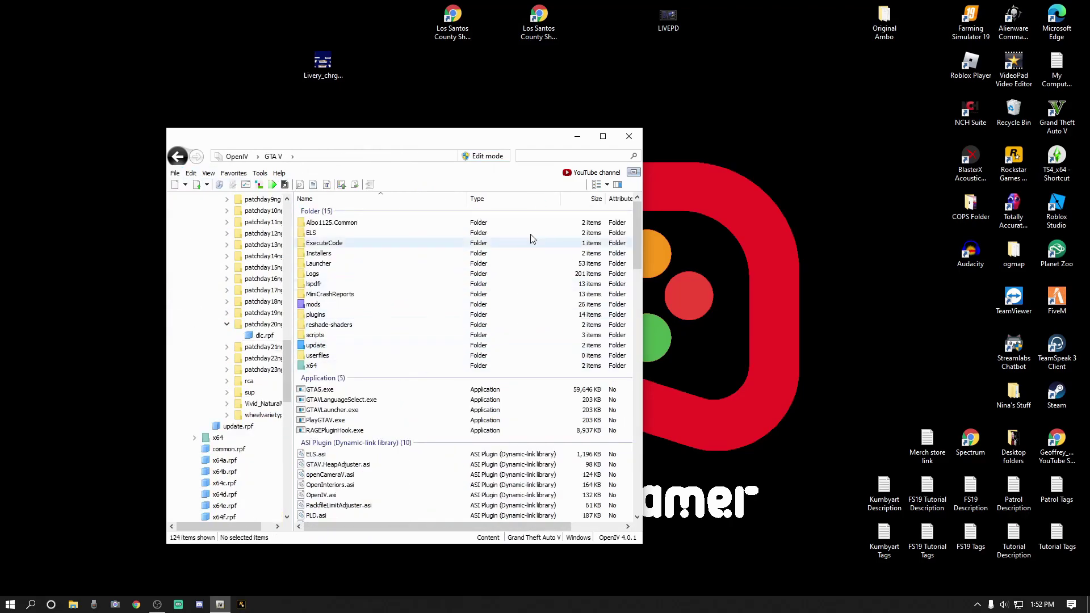
{"action": "left_click", "coordinate": [636, 139]}
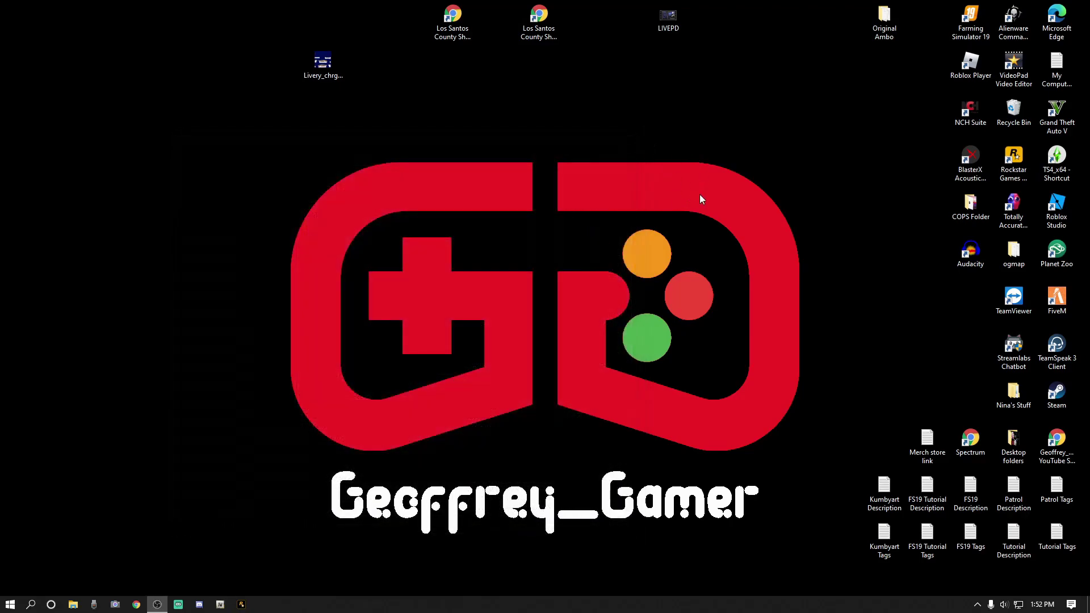
Delete the Livery_chrg_sign_1 image from the Desktop.
{"action": "right_click", "coordinate": [323, 63]}
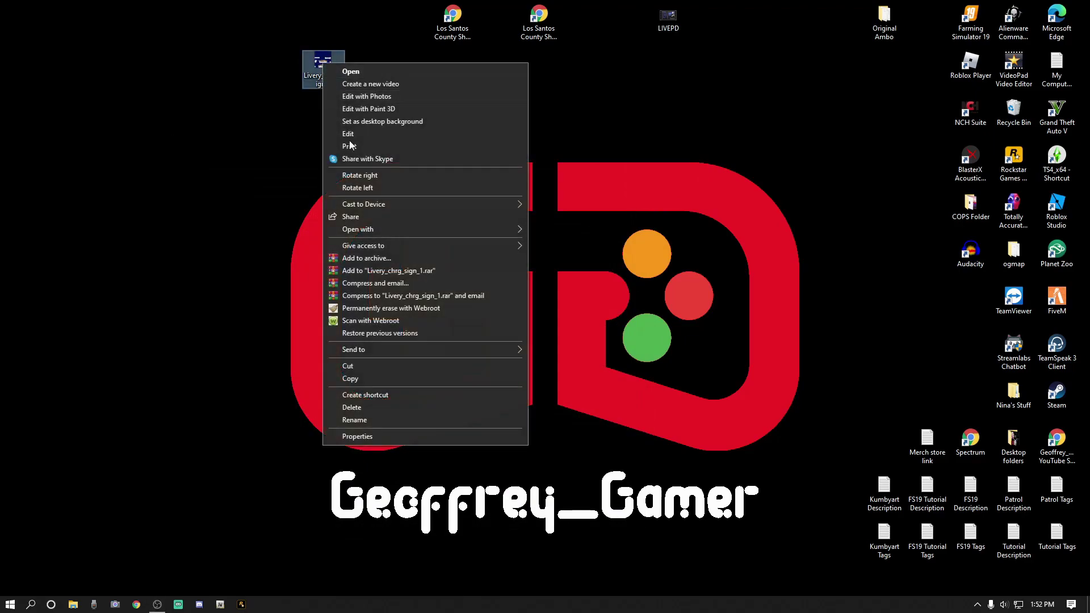
{"action": "left_click", "coordinate": [362, 412]}
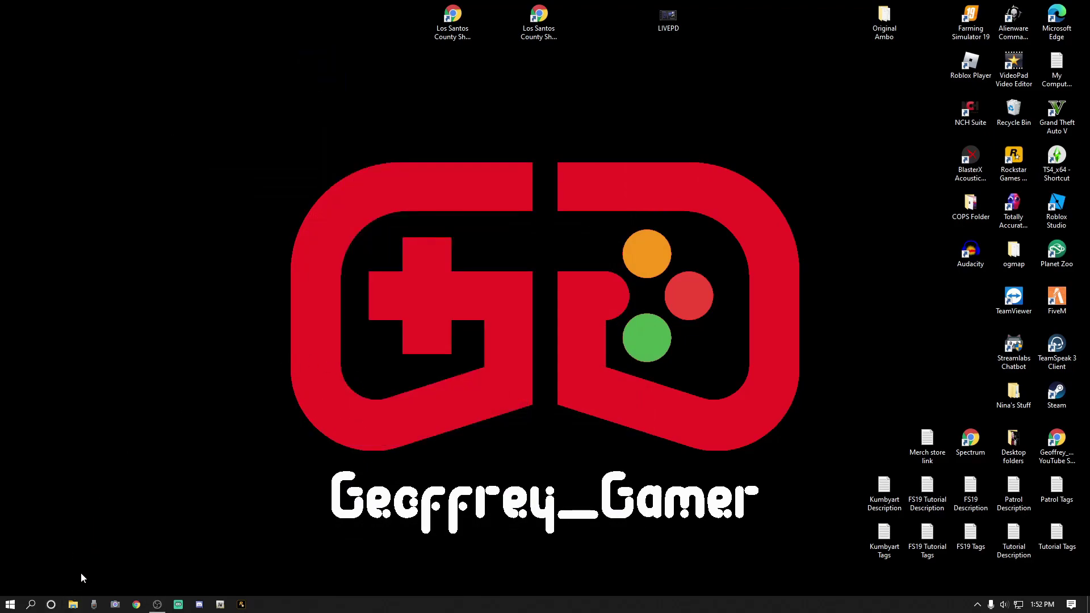
Switch to File Explorer and open the Steam games folder at C:\Program Files (x86)\Steam\steamapps\common.
{"action": "left_click", "coordinate": [72, 605]}
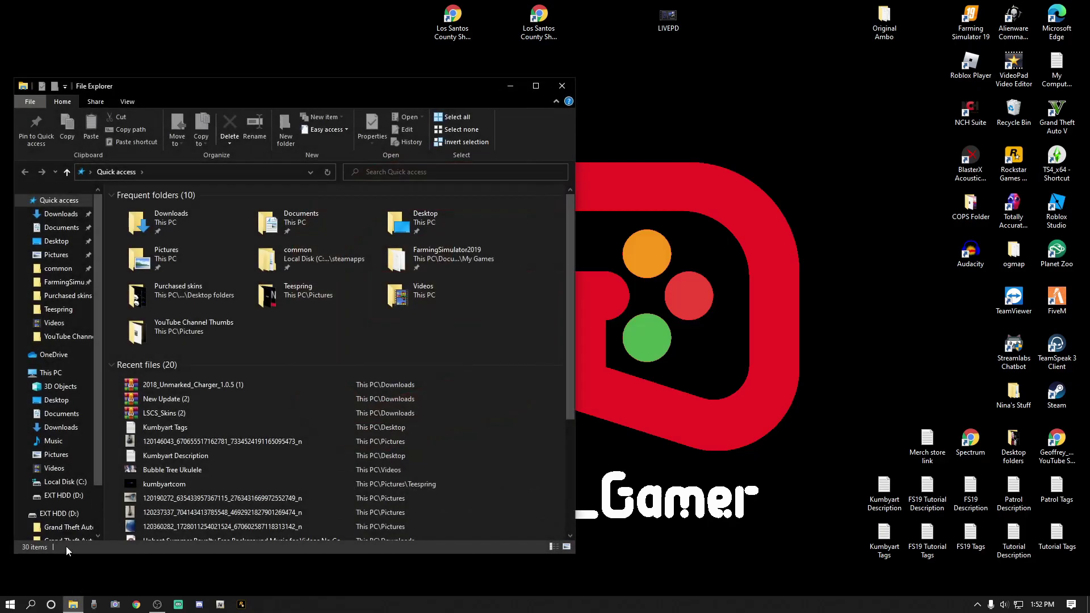
{"action": "left_click", "coordinate": [58, 483]}
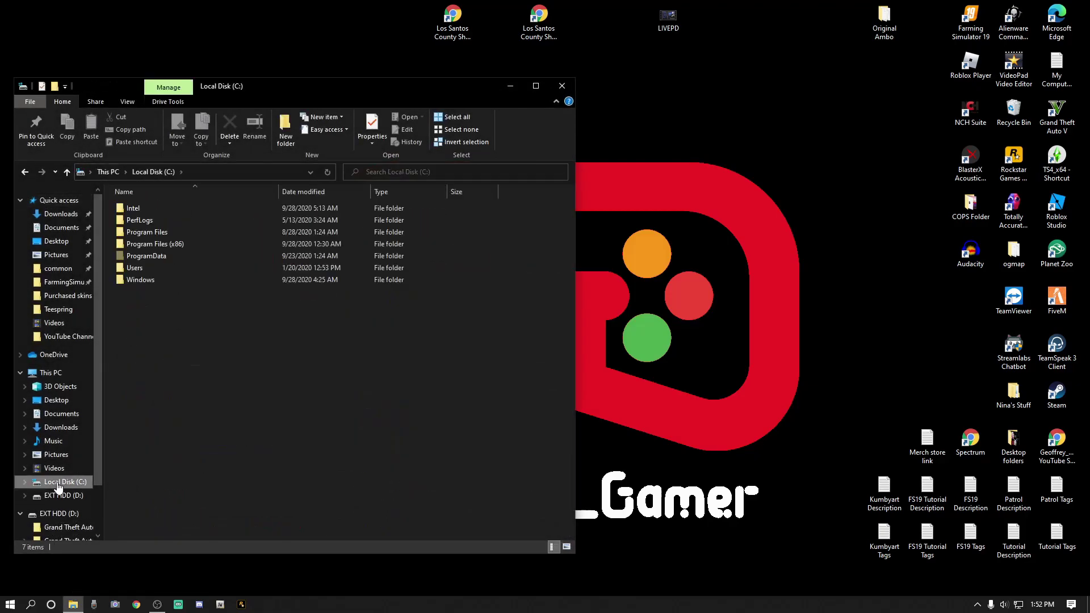
{"action": "double_click", "coordinate": [169, 243]}
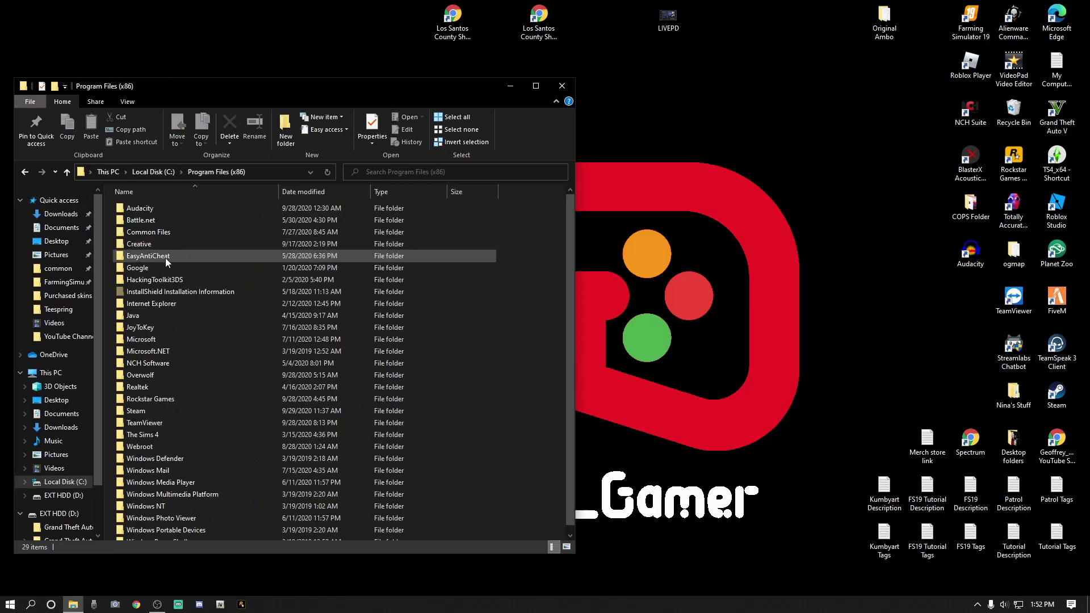
{"action": "double_click", "coordinate": [149, 413]}
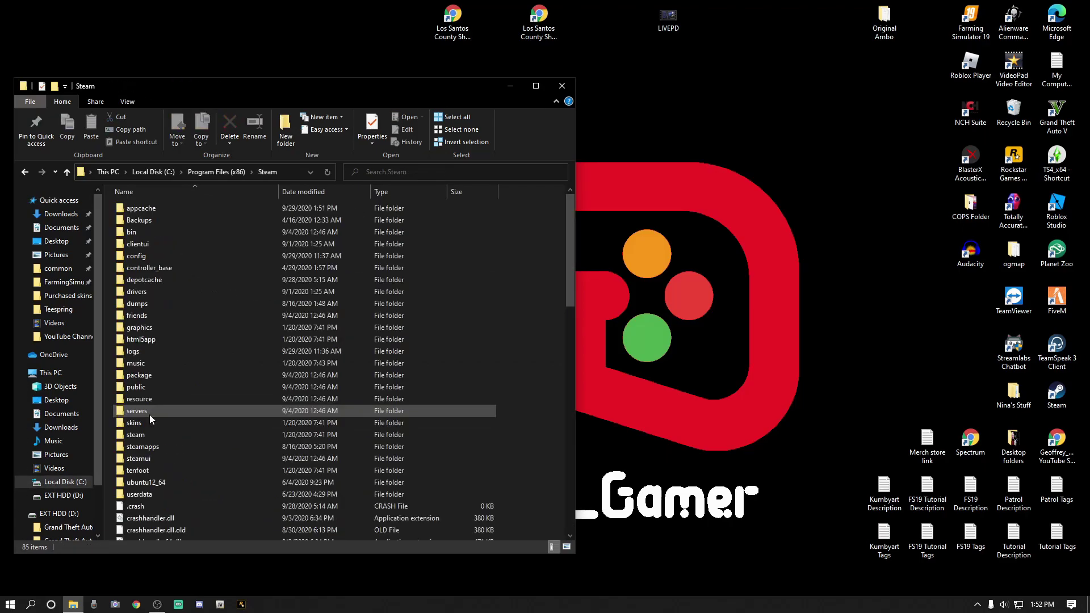
{"action": "double_click", "coordinate": [147, 448]}
{"action": "double_click", "coordinate": [152, 208]}
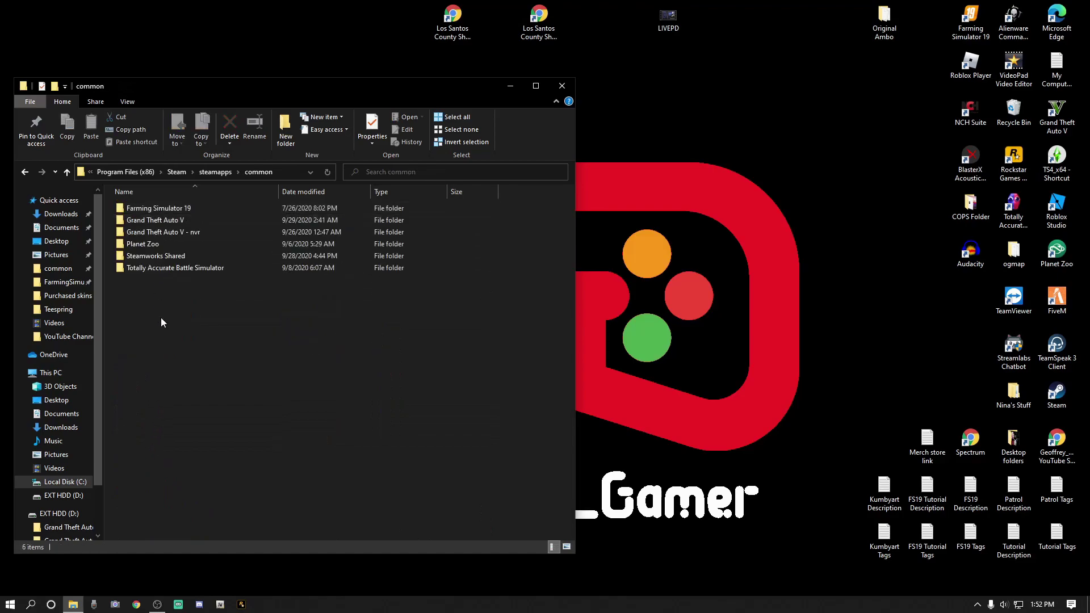
Copy the Grand Theft Auto V folder from the common folder to the clipboard.
{"action": "left_click", "coordinate": [176, 219]}
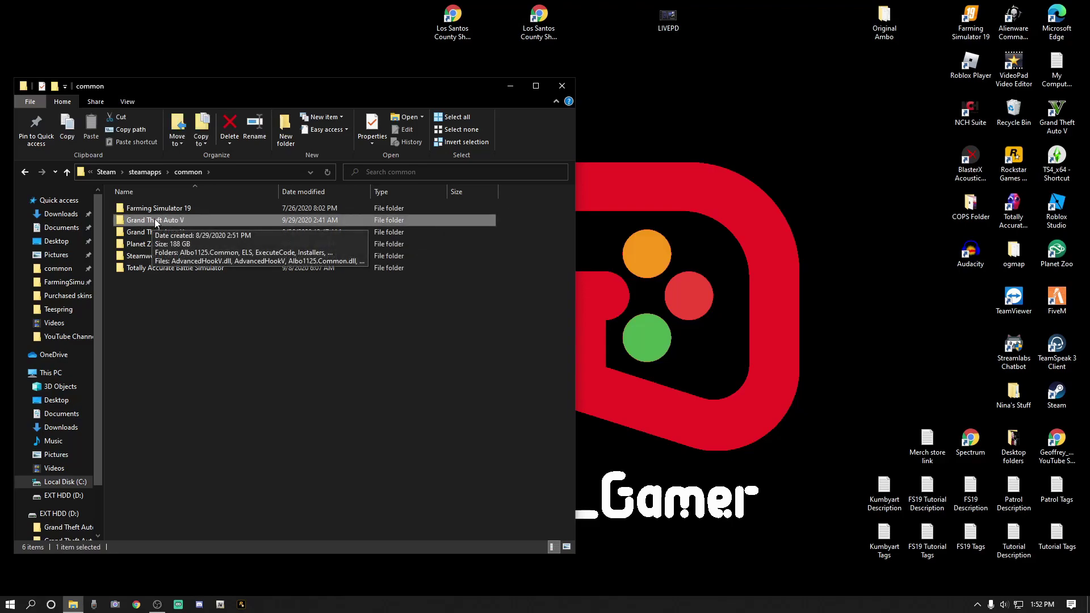
{"action": "right_click", "coordinate": [154, 221]}
{"action": "left_click", "coordinate": [188, 426]}
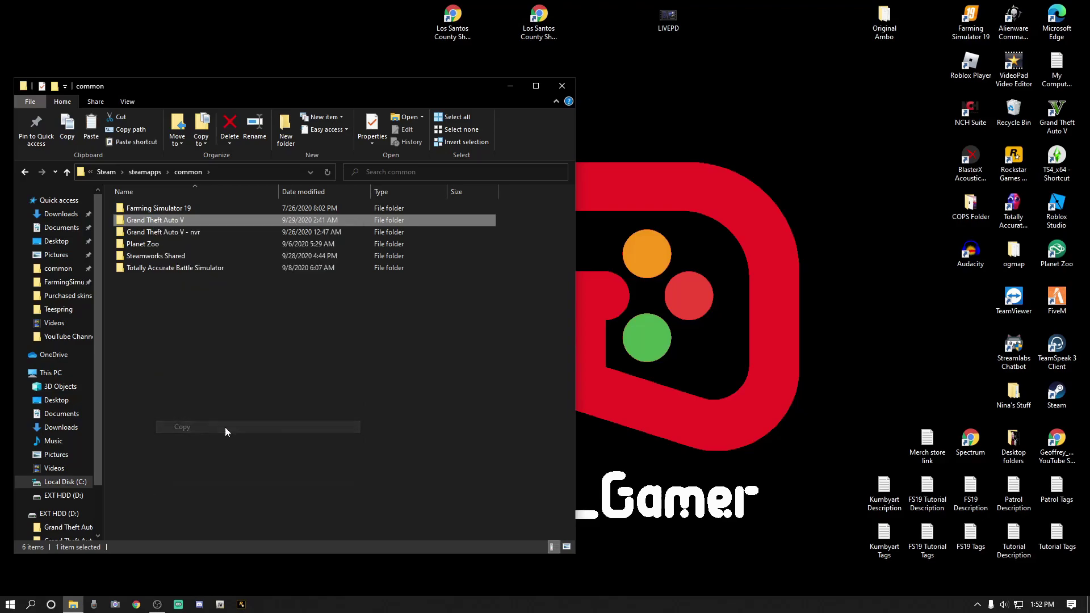
{"action": "left_click", "coordinate": [197, 361]}
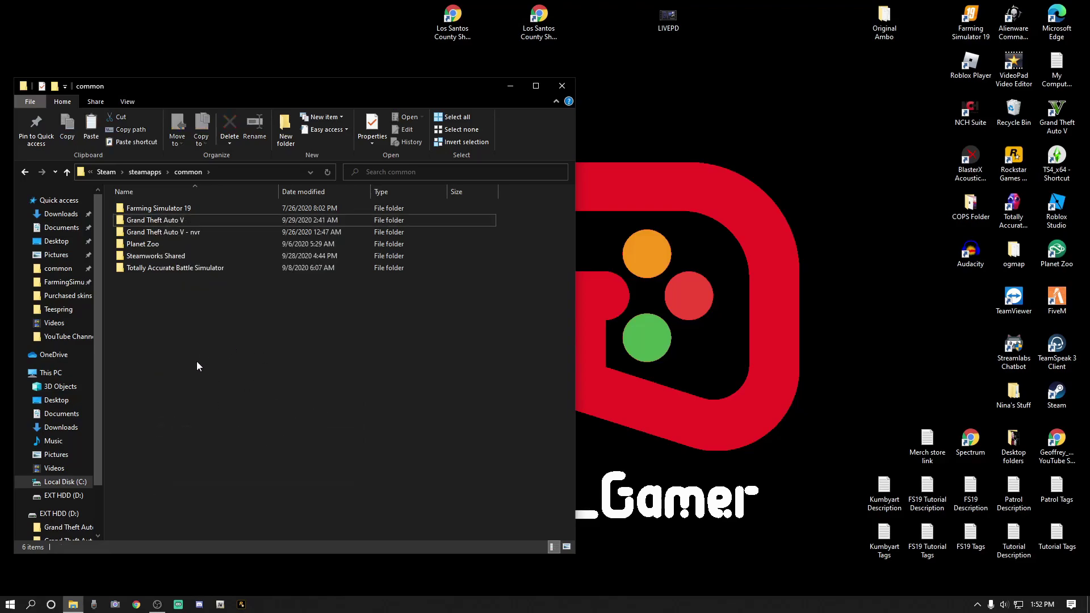
{"action": "right_click", "coordinate": [196, 361]}
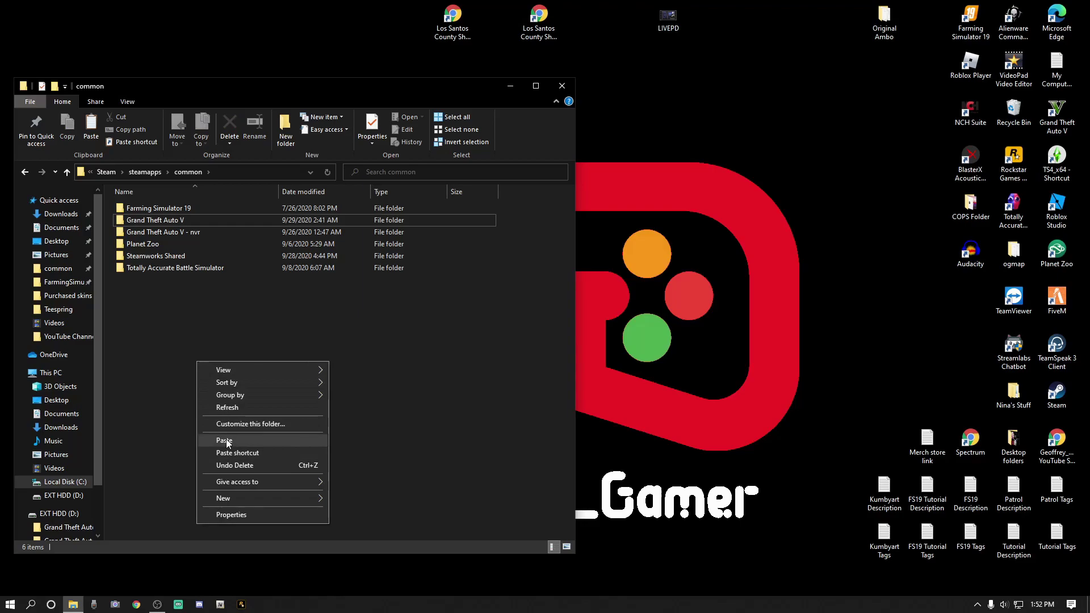
{"action": "left_click", "coordinate": [327, 355]}
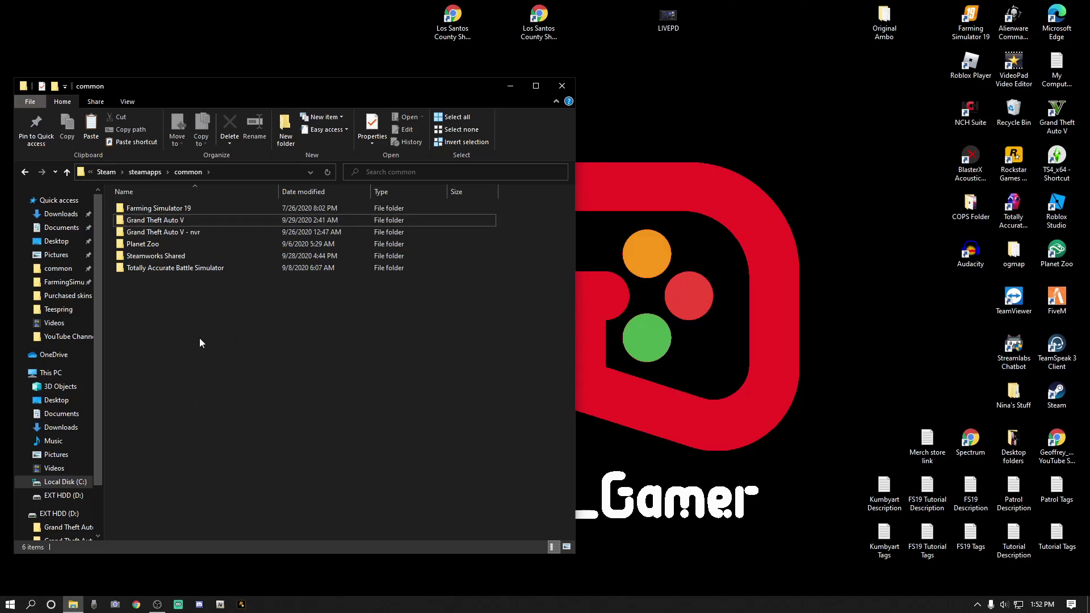
Examine the contents of the Grand Theft Auto V - no lspdfr folder on EXT HDD (D:), and close File Explorer.
{"action": "mouse_move", "coordinate": [157, 221]}
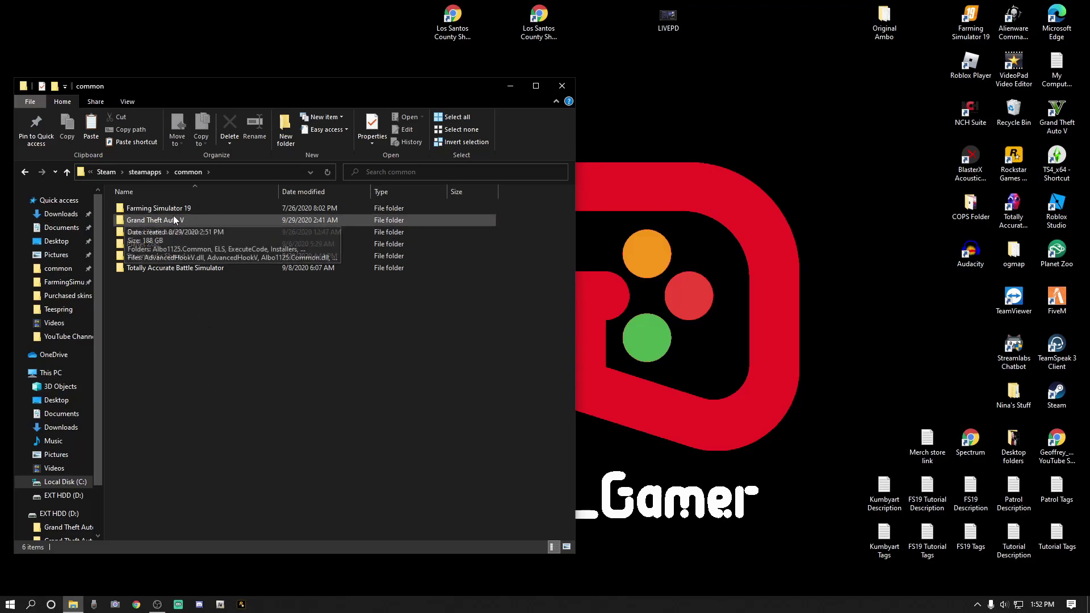
{"action": "left_click", "coordinate": [64, 496]}
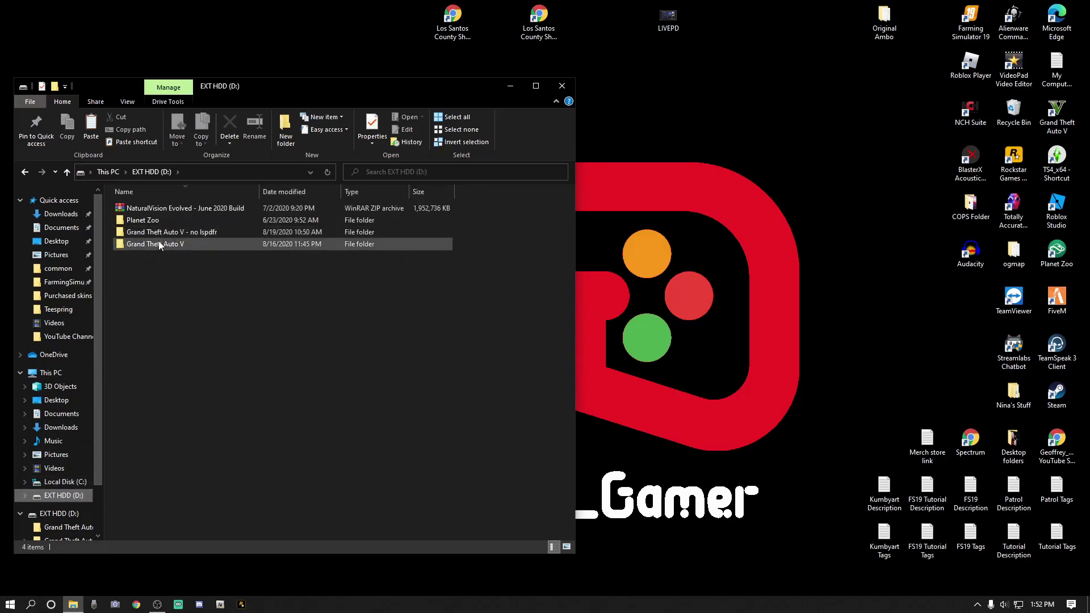
{"action": "mouse_move", "coordinate": [161, 247]}
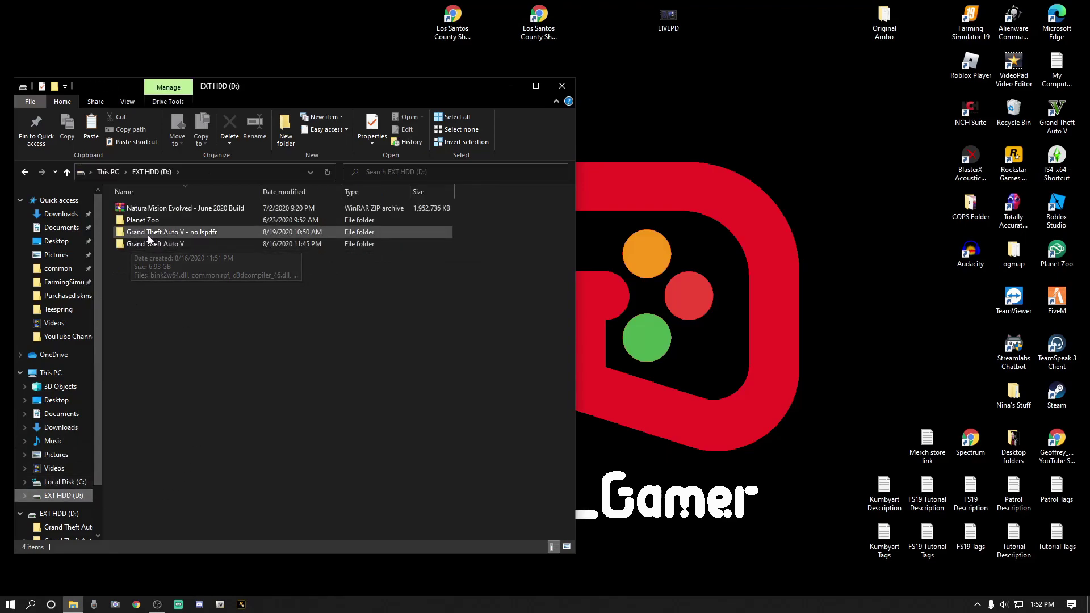
{"action": "double_click", "coordinate": [186, 232]}
{"action": "scroll", "coordinate": [212, 359], "scroll_direction": "down", "scroll_amount": 4}
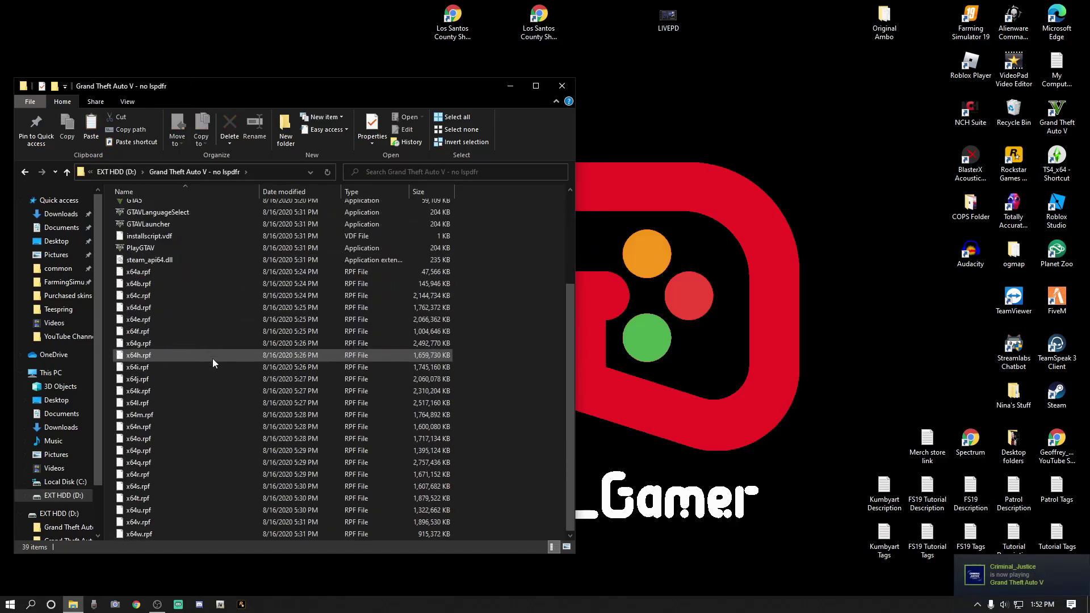
{"action": "scroll", "coordinate": [212, 359], "scroll_direction": "up", "scroll_amount": 4}
{"action": "scroll", "coordinate": [191, 305], "scroll_direction": "down", "scroll_amount": 4}
{"action": "scroll", "coordinate": [192, 307], "scroll_direction": "up", "scroll_amount": 3}
{"action": "scroll", "coordinate": [191, 307], "scroll_direction": "down", "scroll_amount": 3}
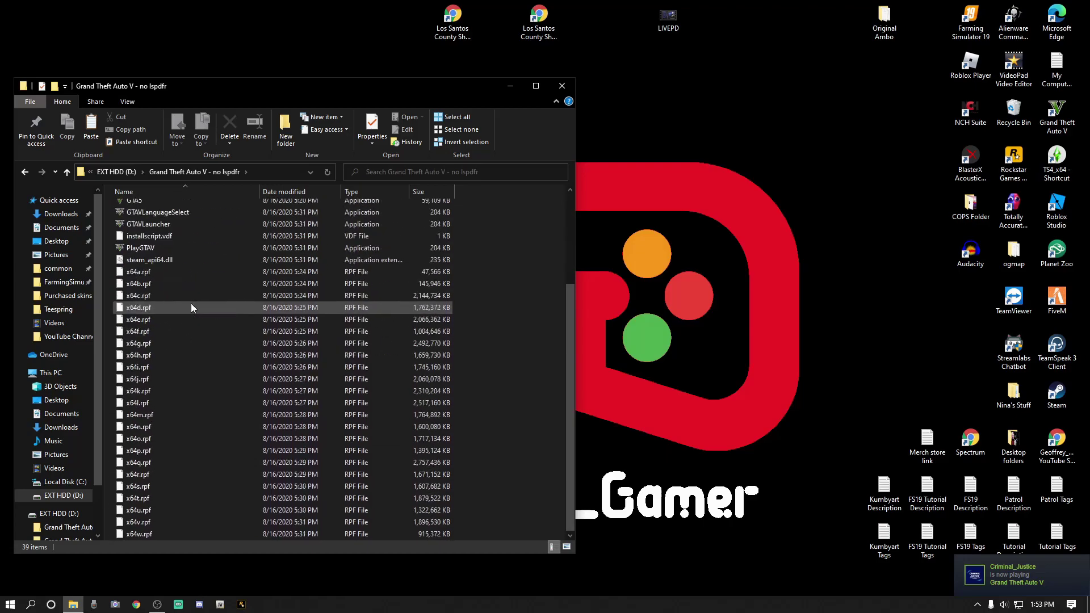
{"action": "scroll", "coordinate": [190, 303], "scroll_direction": "up", "scroll_amount": 4}
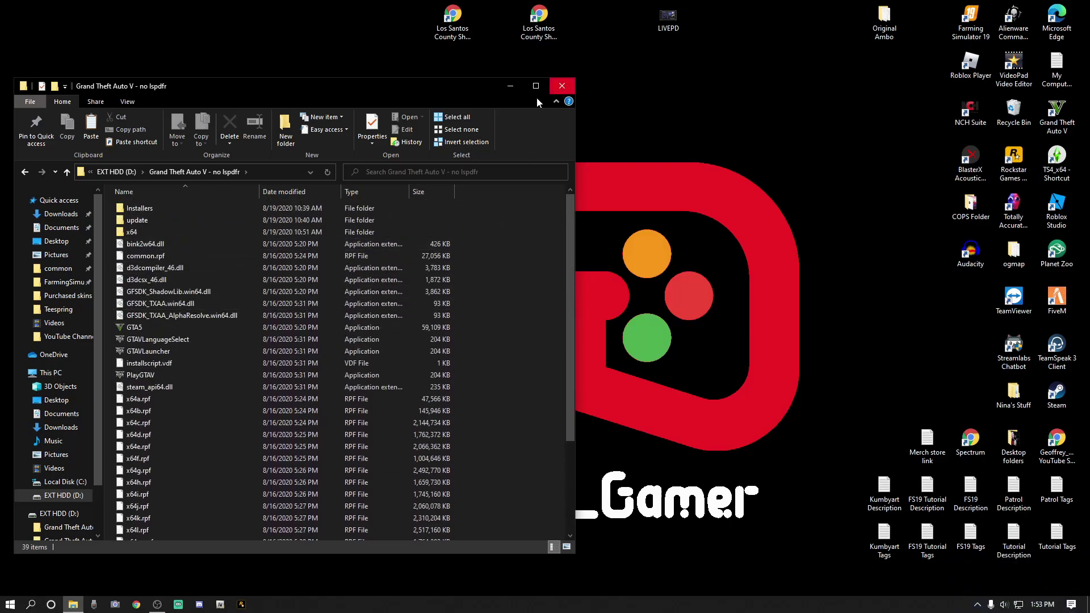
{"action": "left_click", "coordinate": [25, 172]}
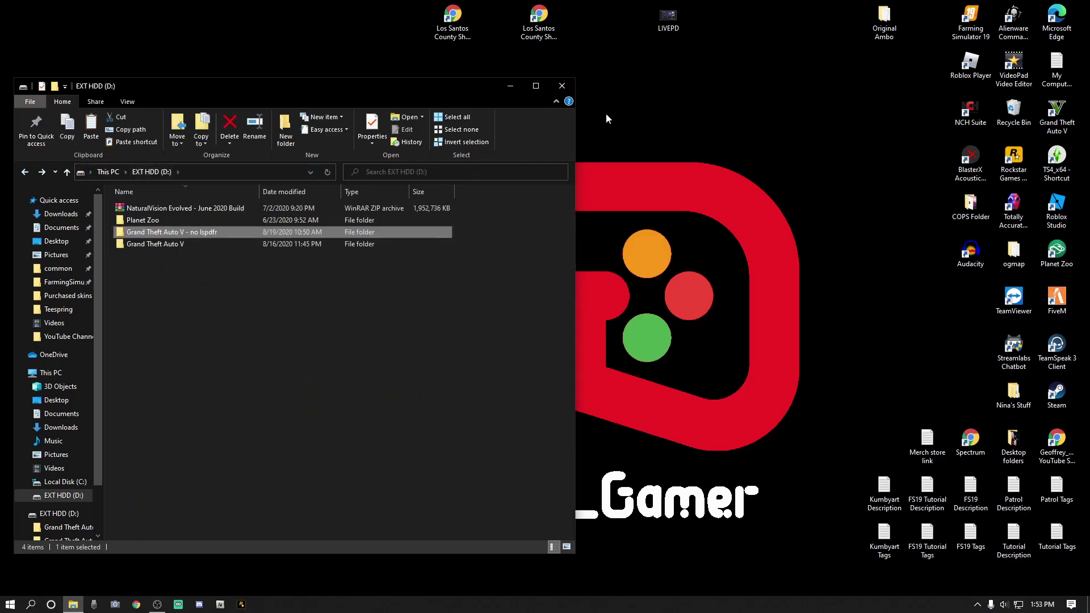
{"action": "left_click", "coordinate": [562, 86]}
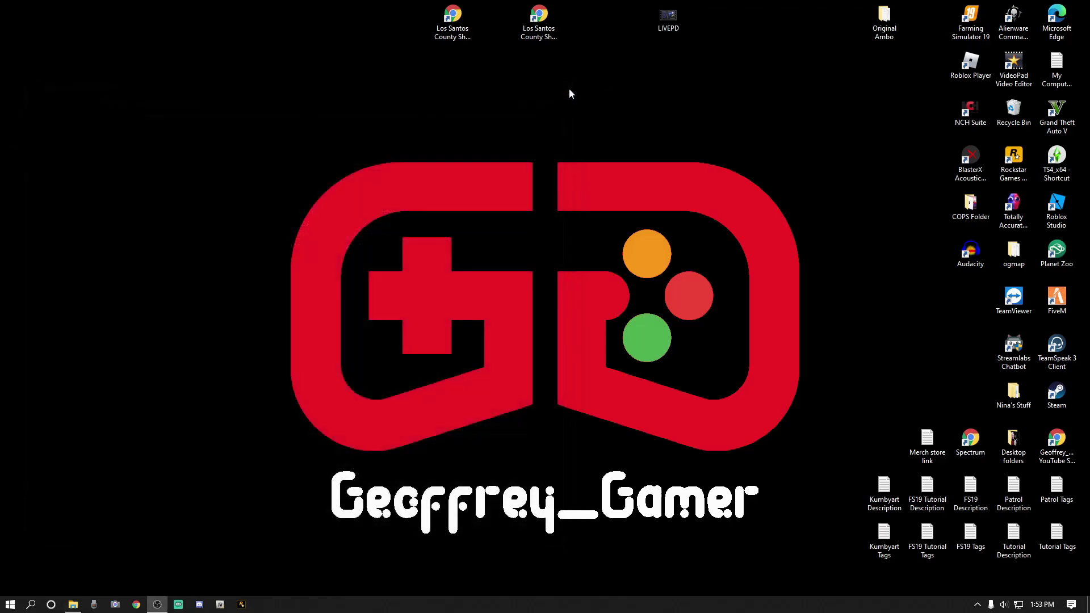